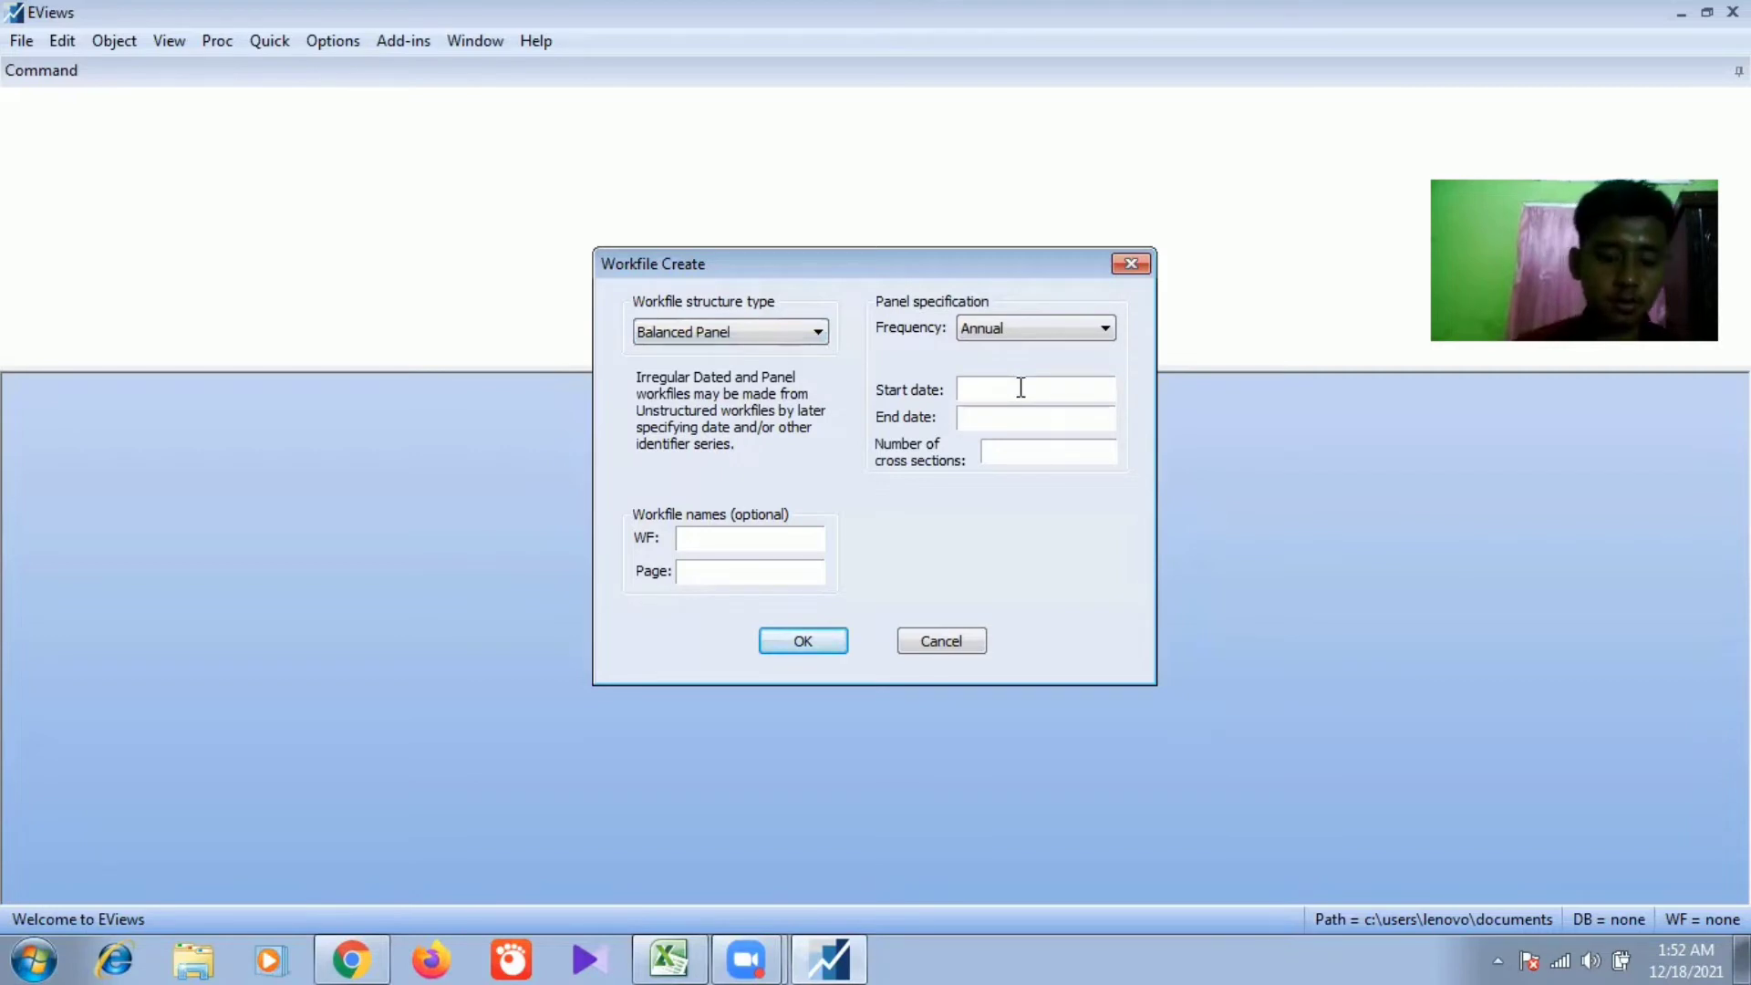
Step: Create the annual balanced panel workfile from 2003 to 2020 with 6 cross sections and dismiss the license update prompt
type("2")
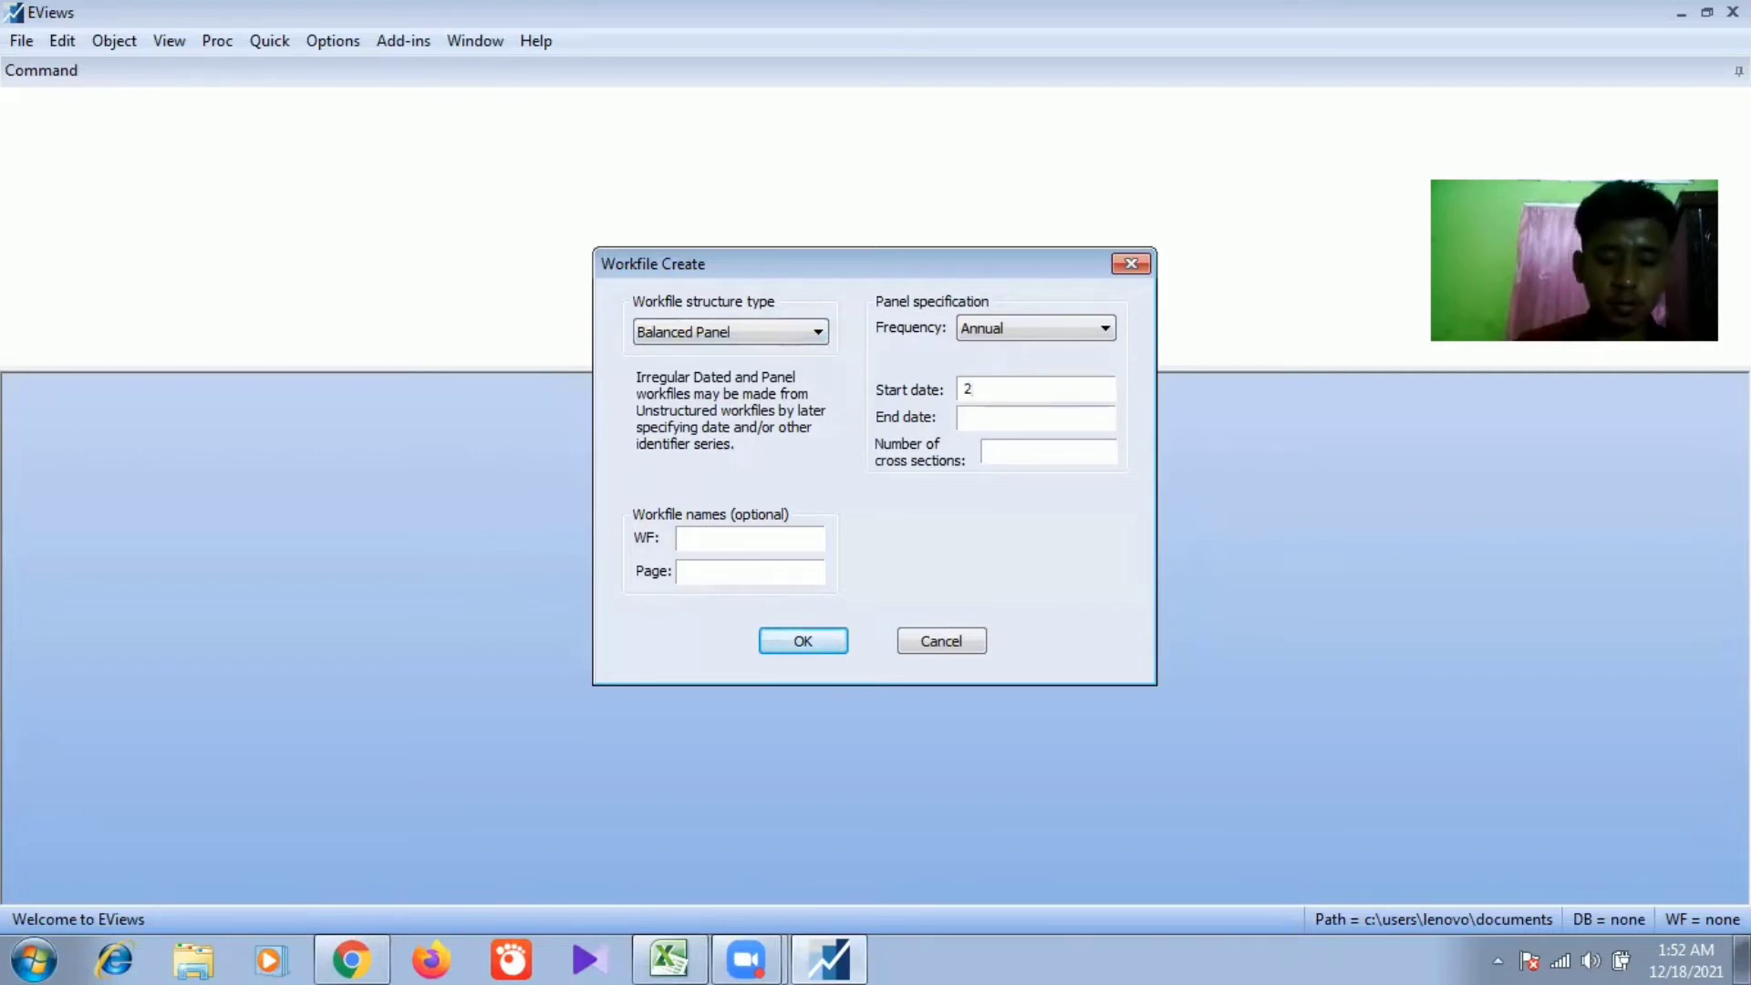
type("003")
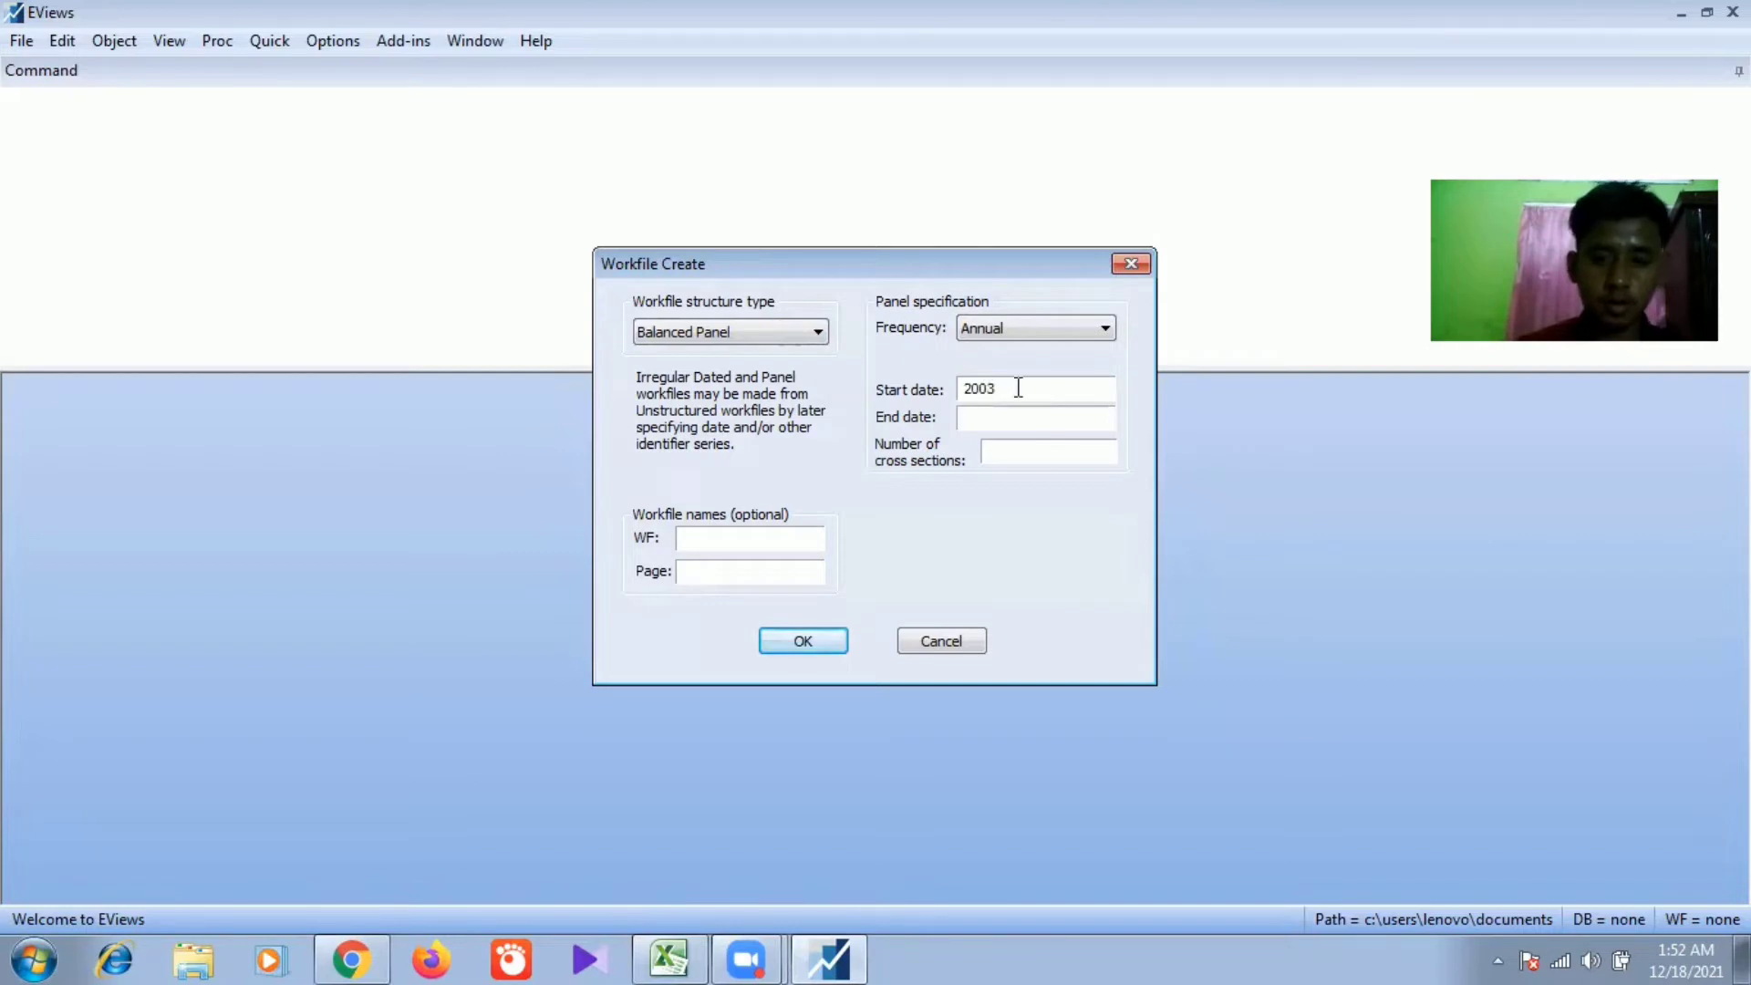
left_click(1024, 419)
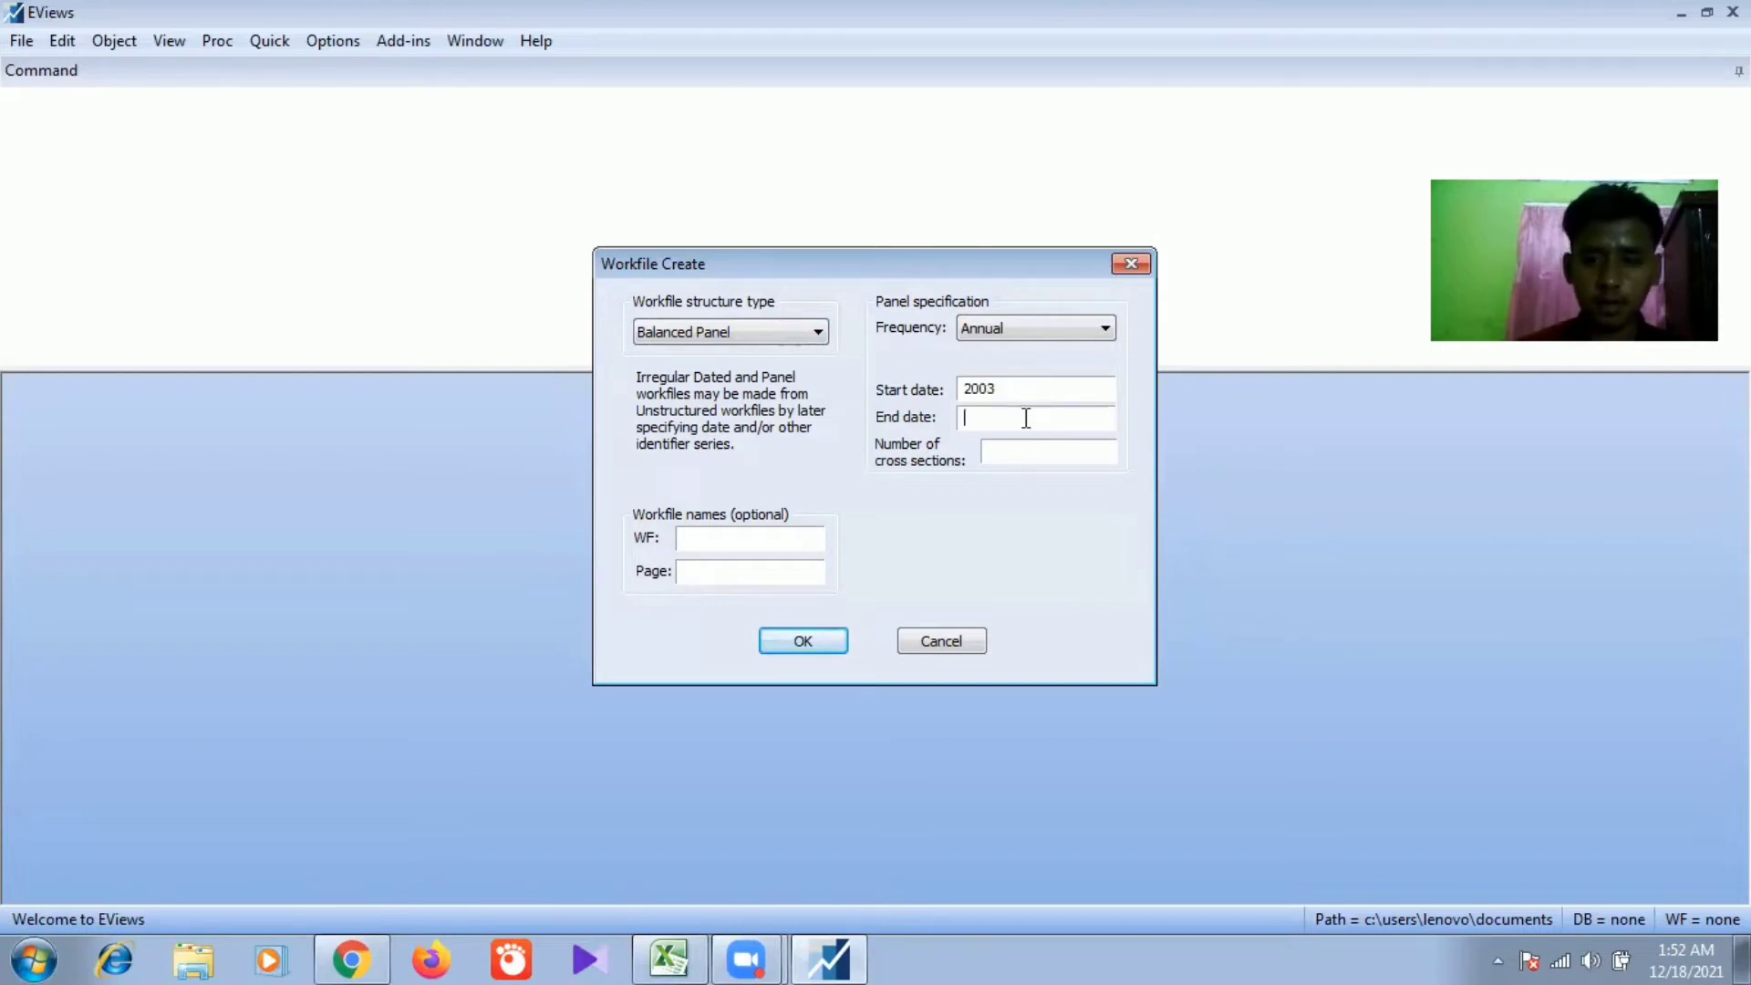
type("2")
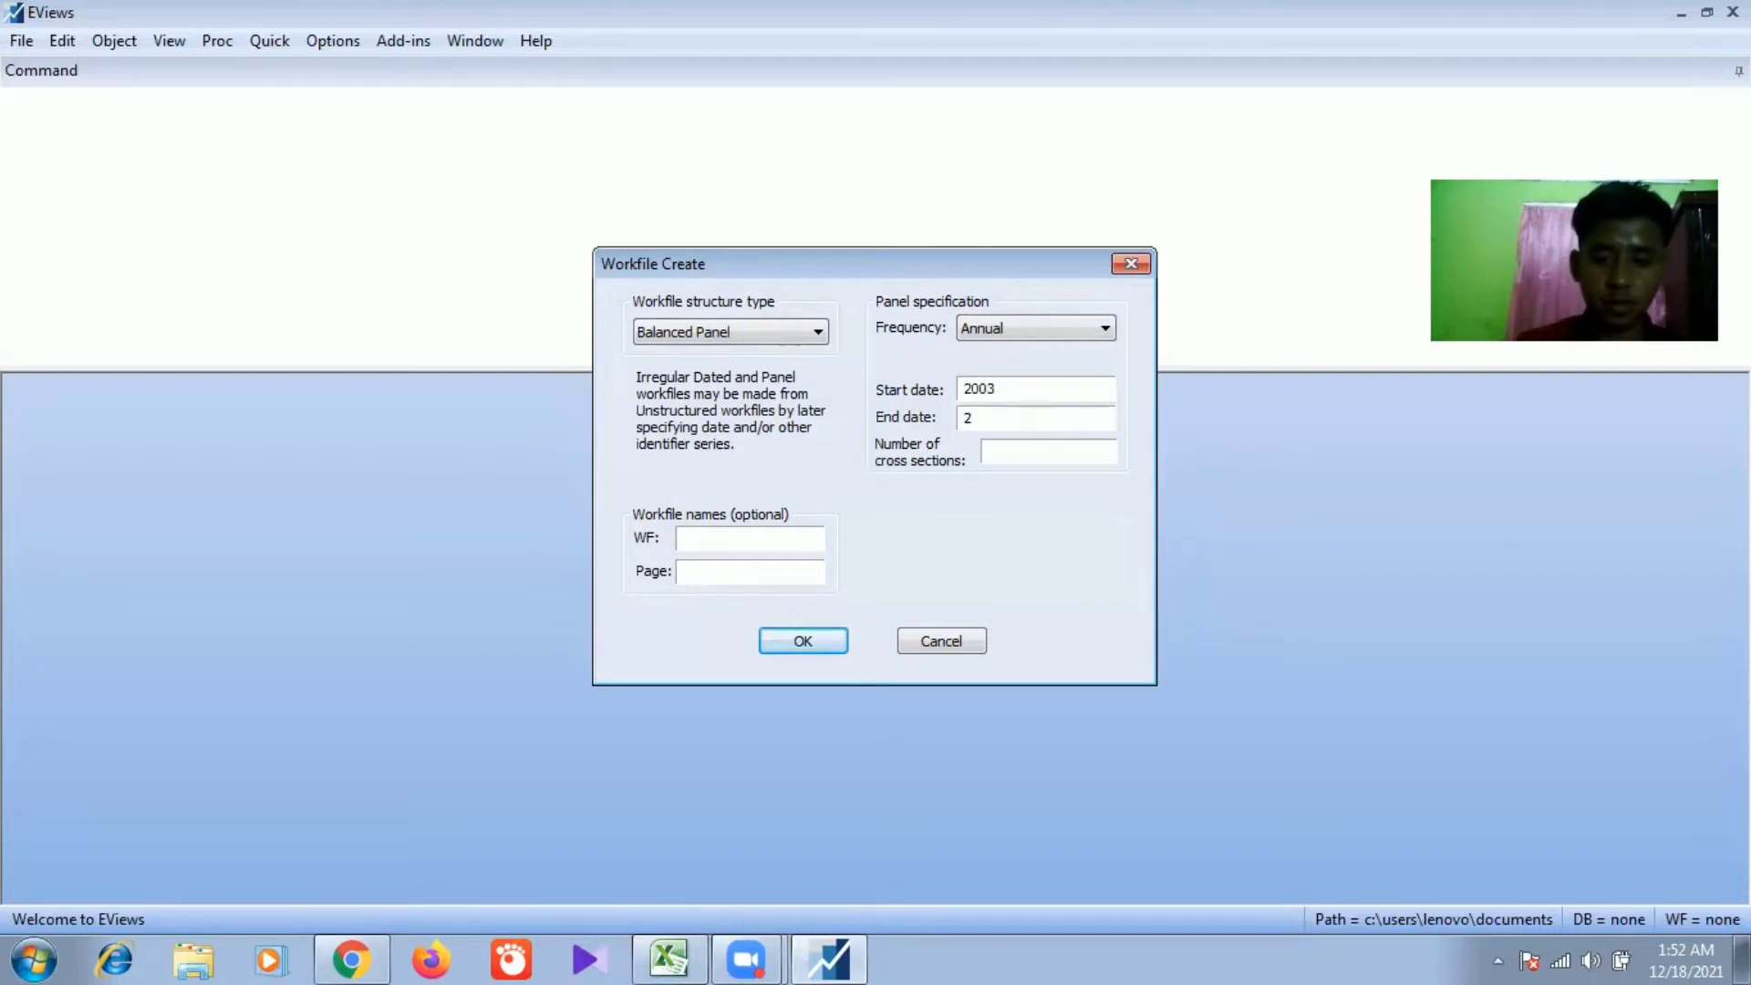
type("020")
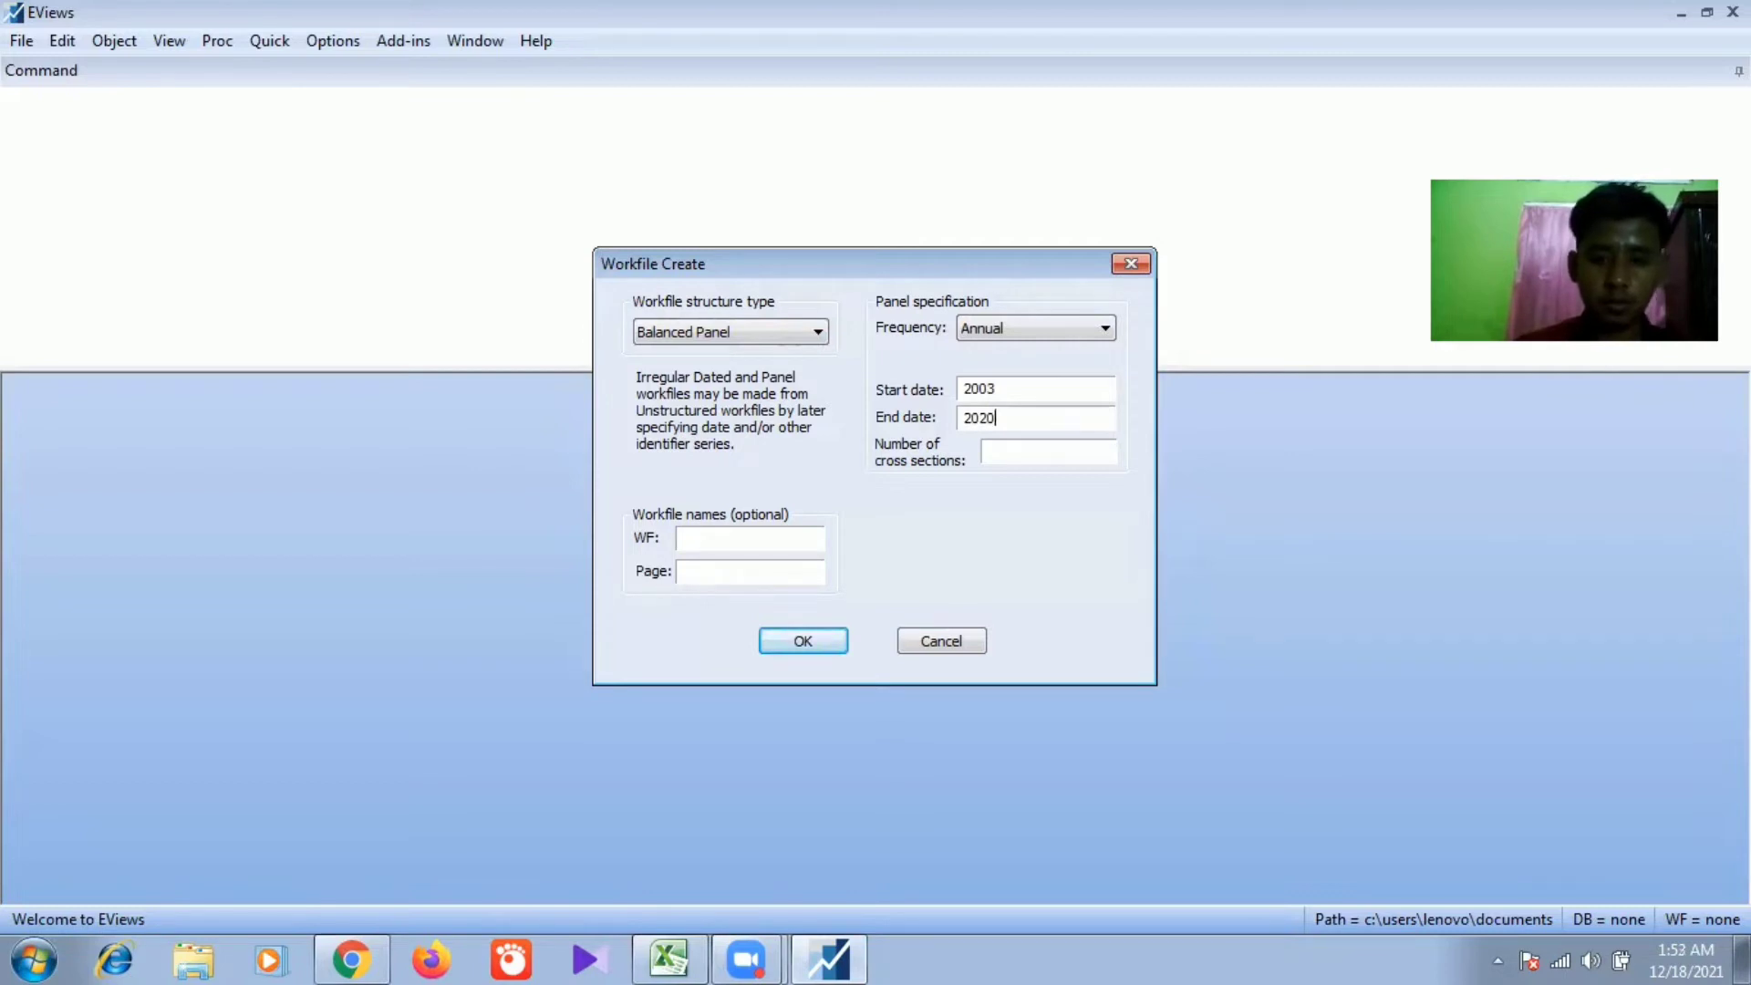
left_click(1057, 453)
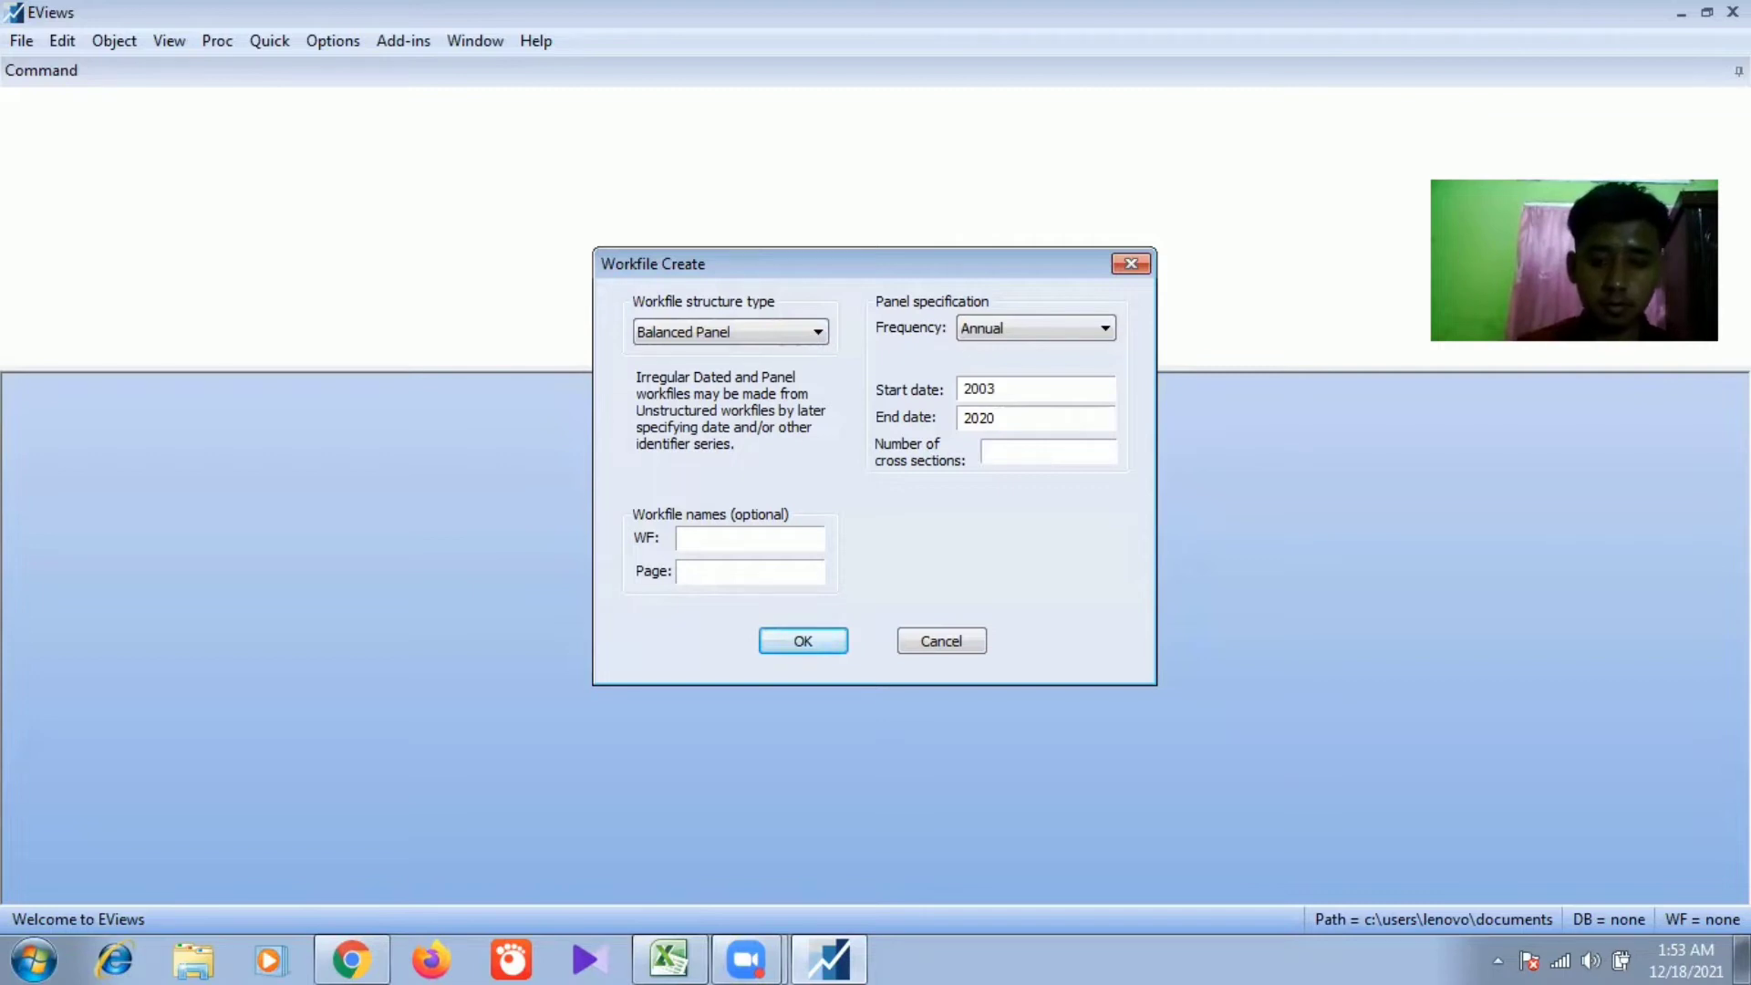
type("6")
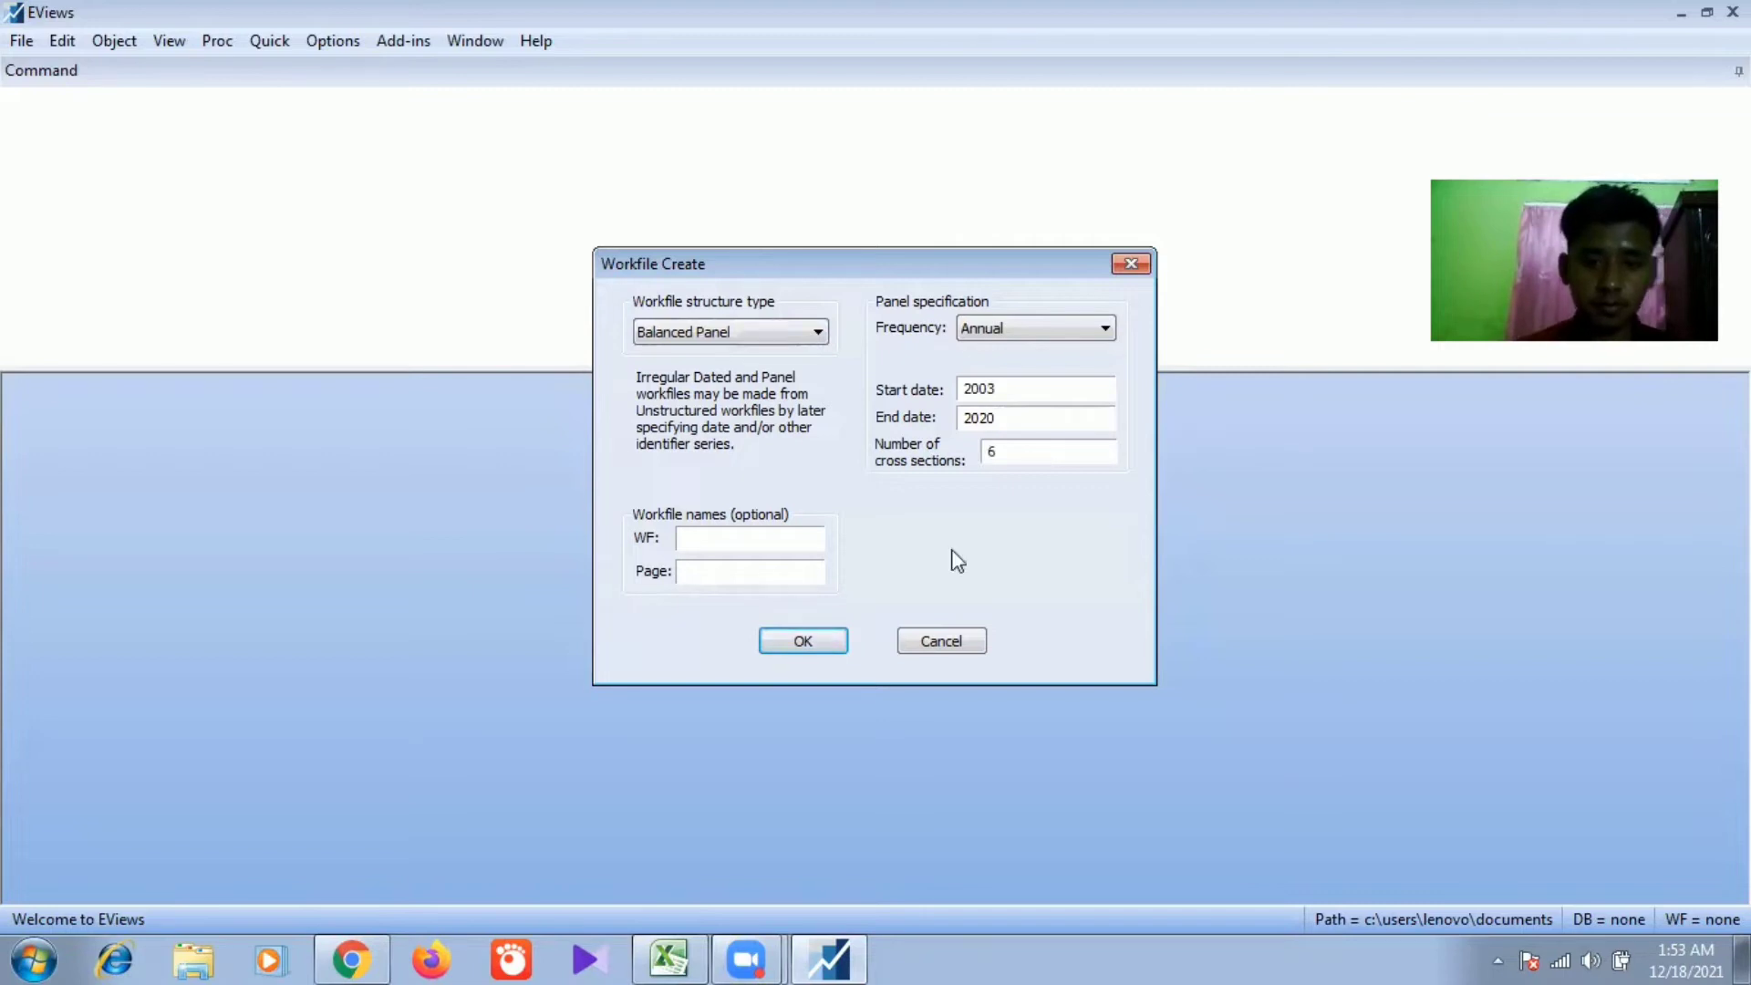
left_click(806, 640)
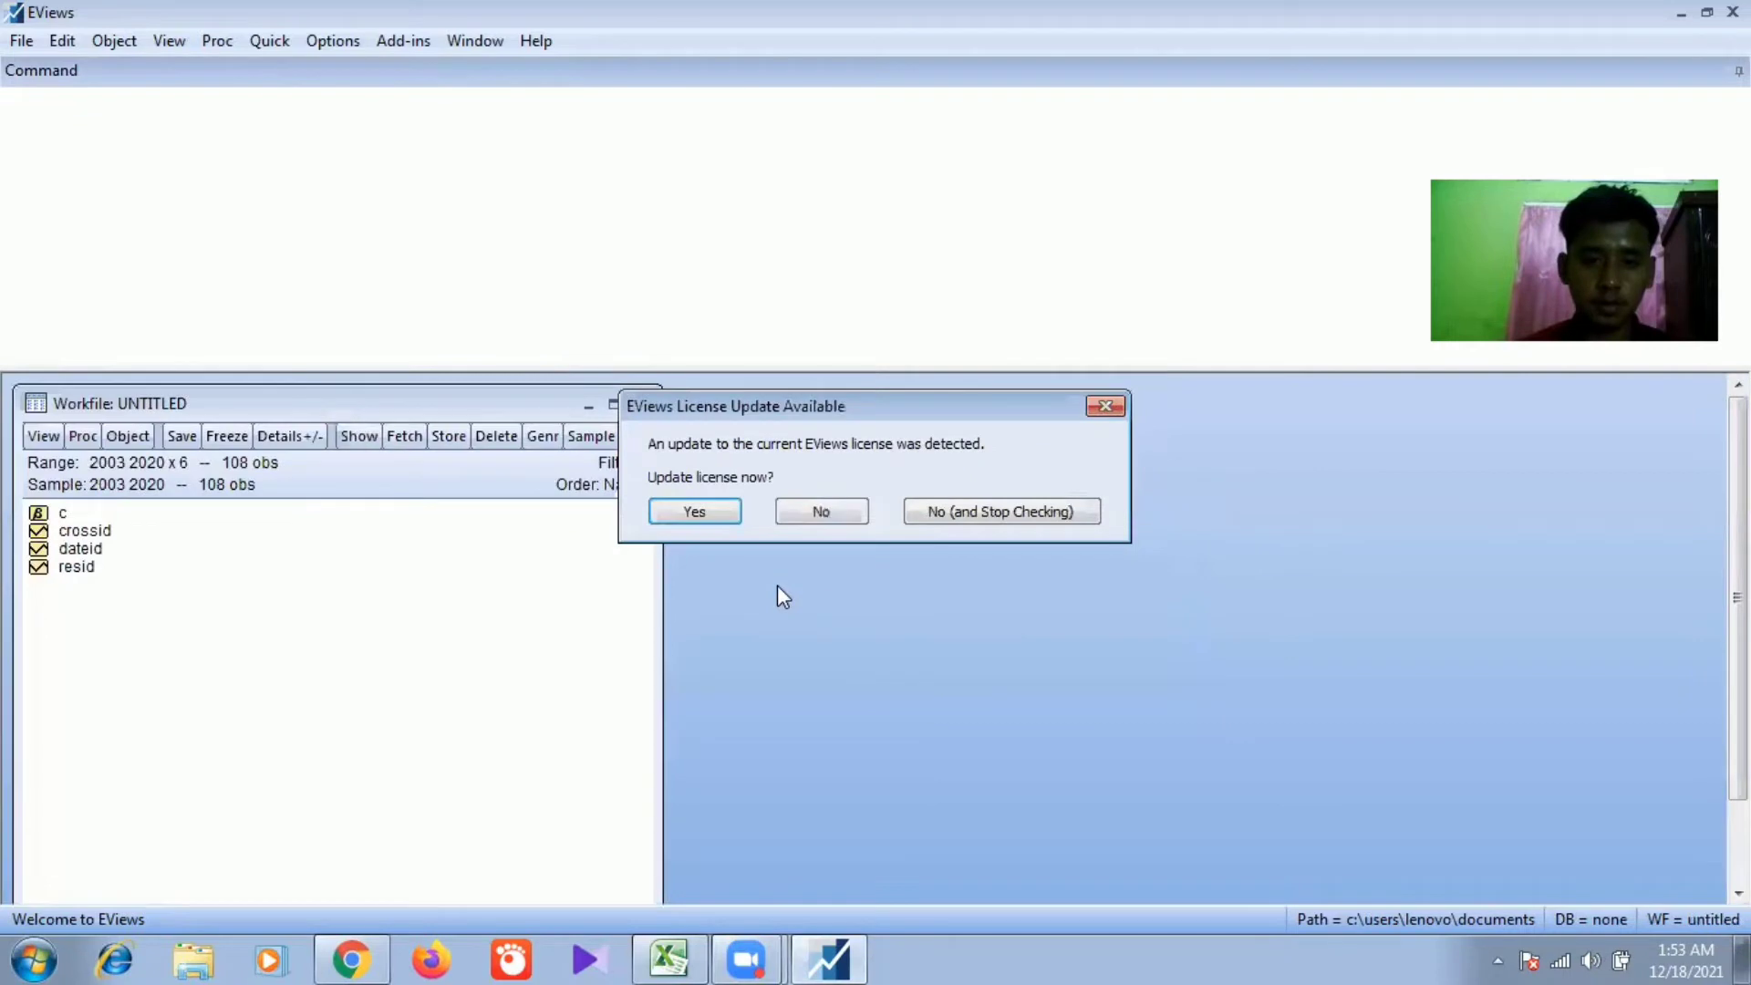
left_click(1105, 405)
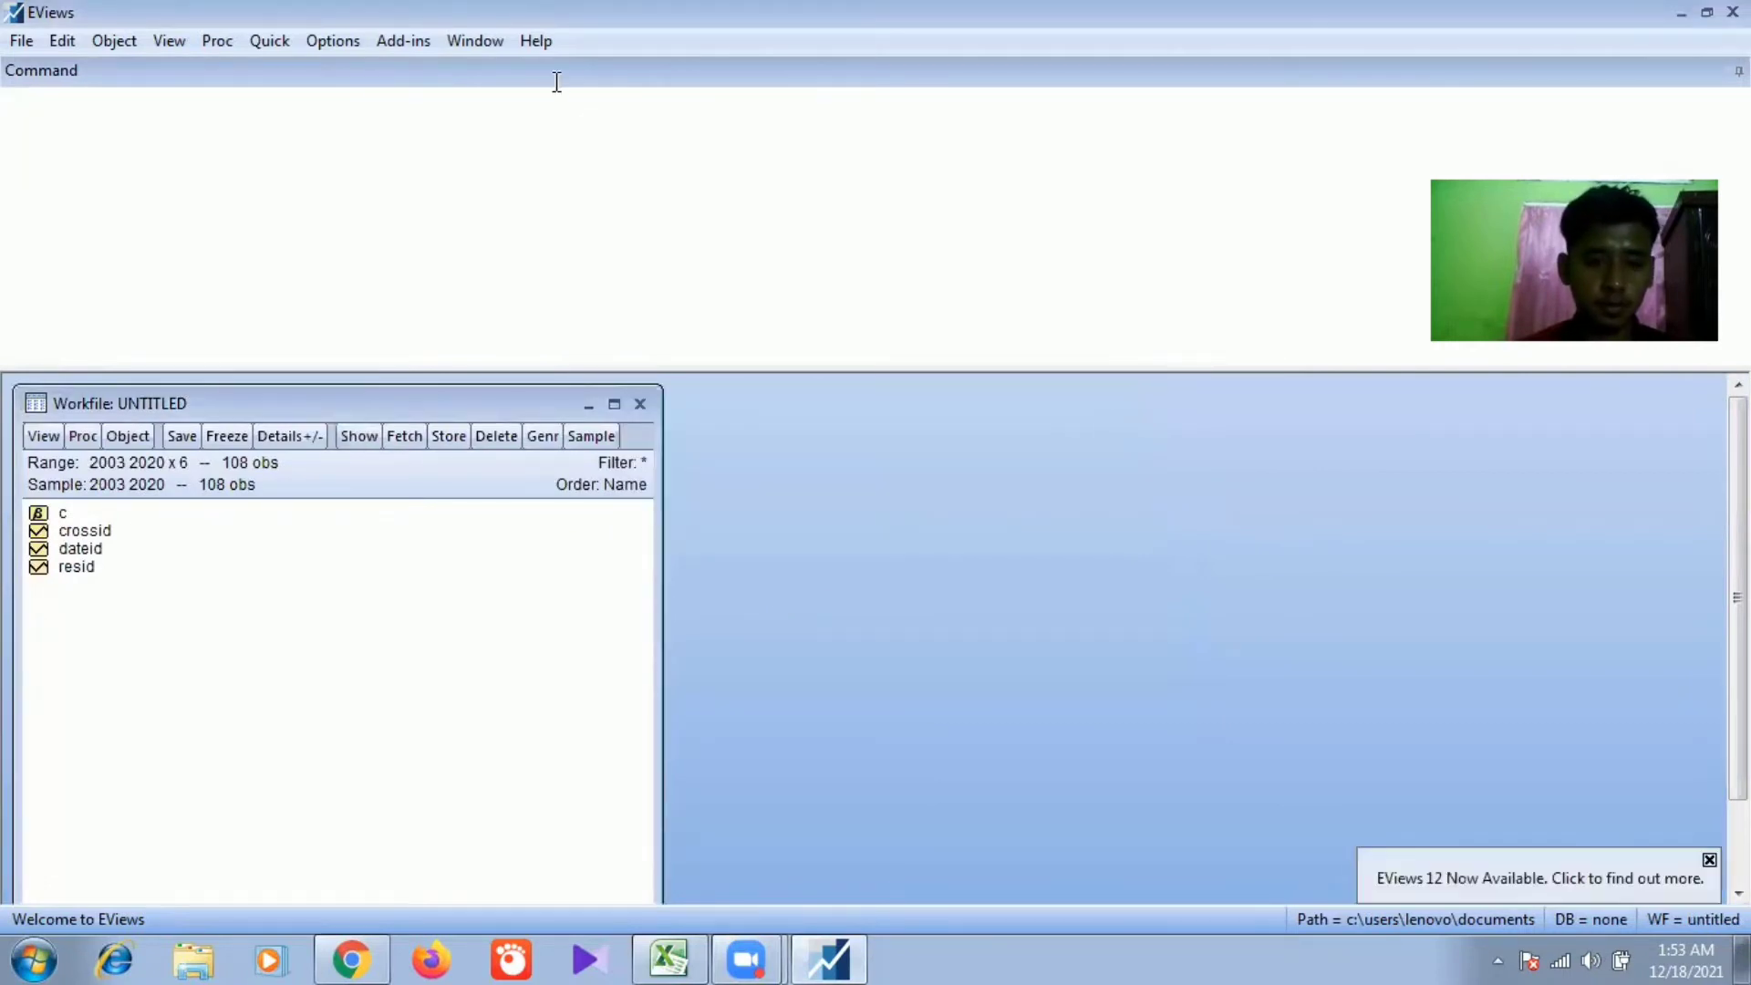
Step: Open an empty group and paste the copied Y and X1 to X5 data, starting in the series name row
left_click(271, 42)
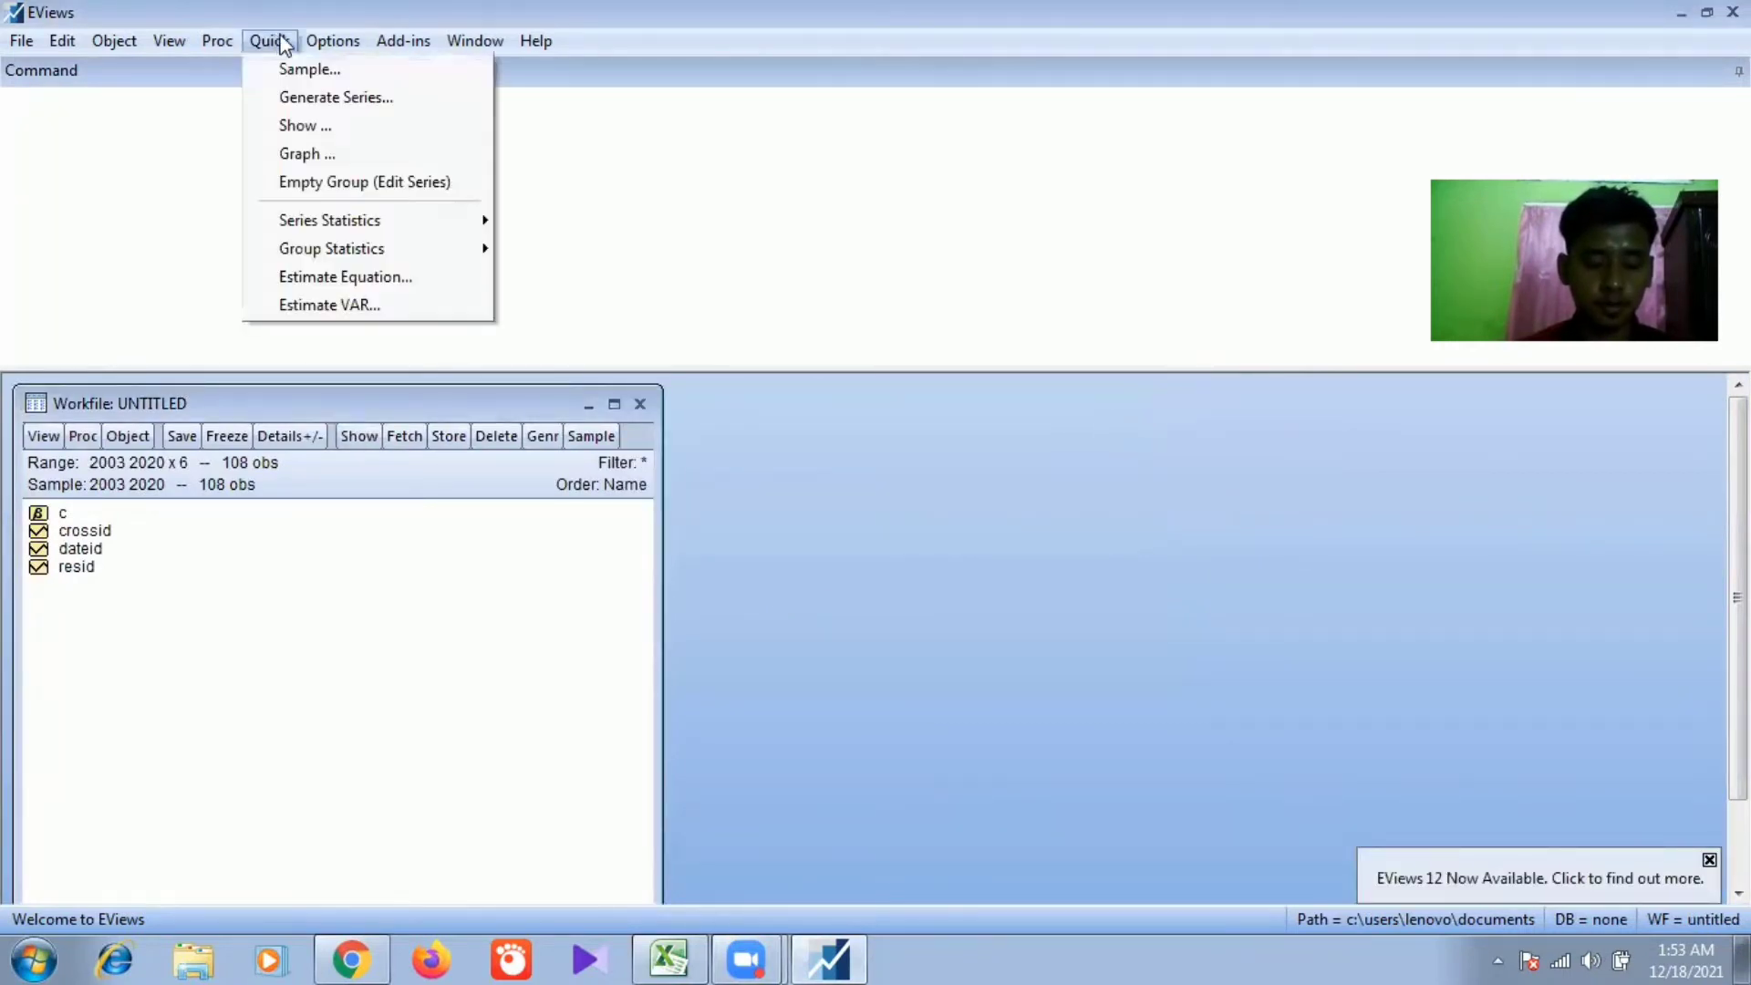
left_click(320, 182)
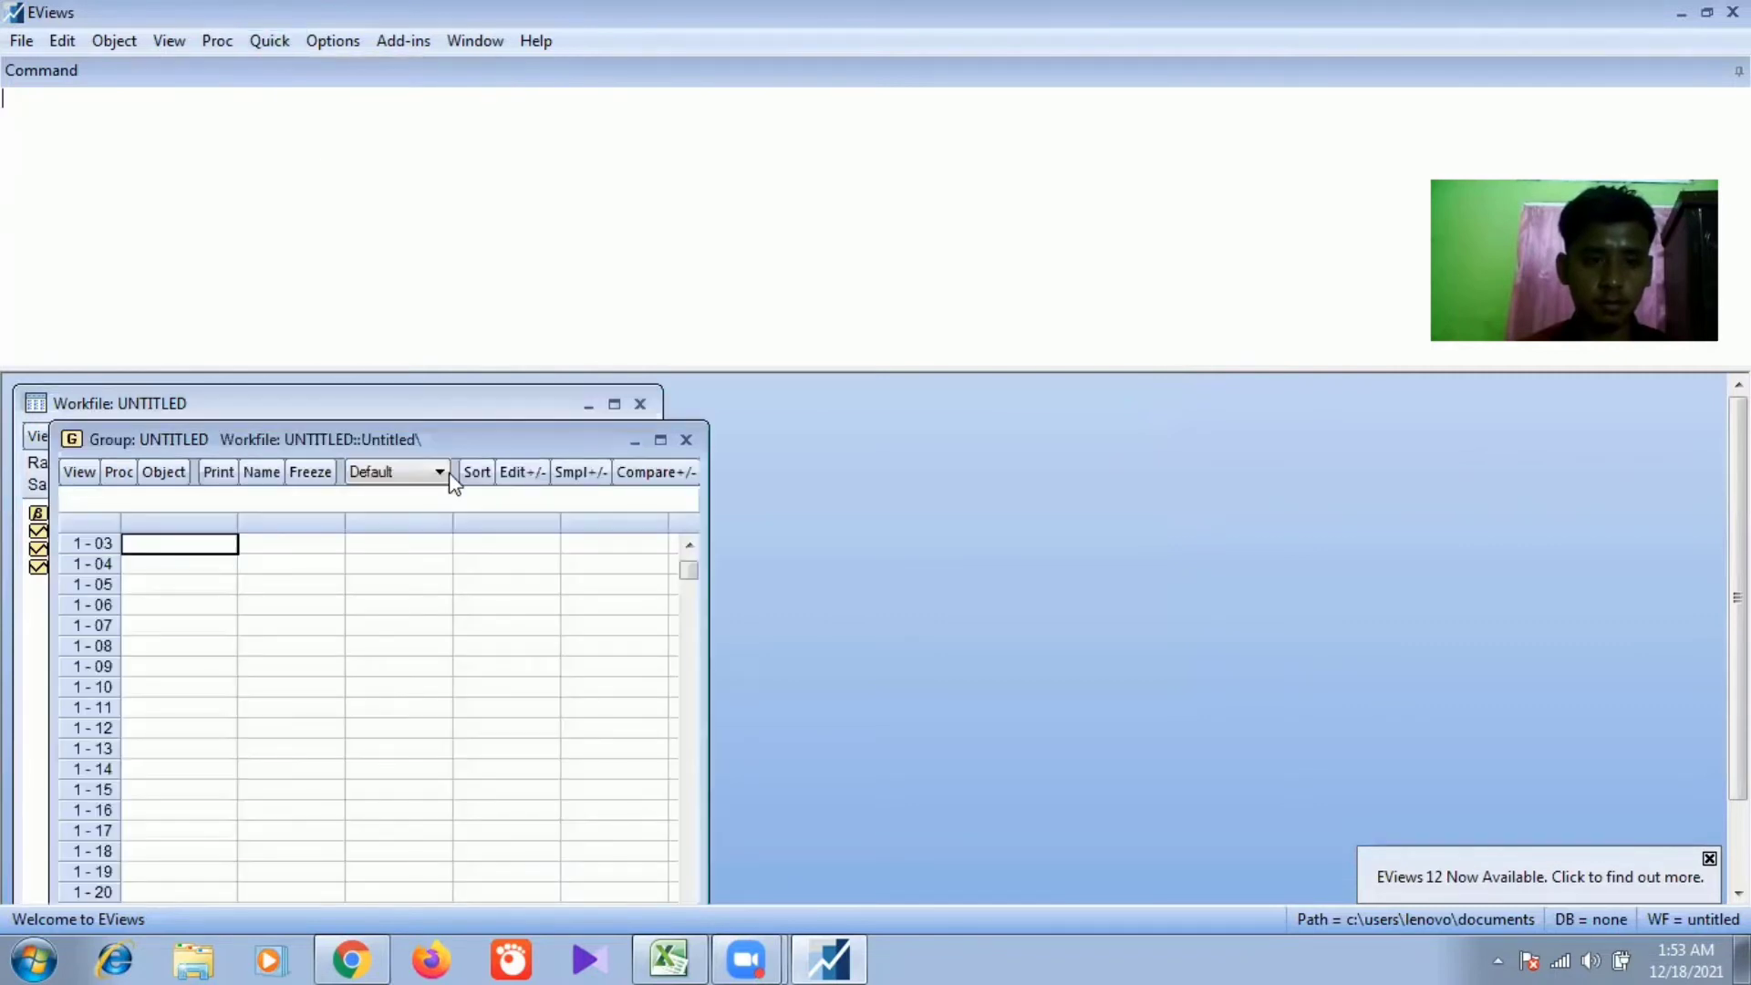
left_click(688, 547)
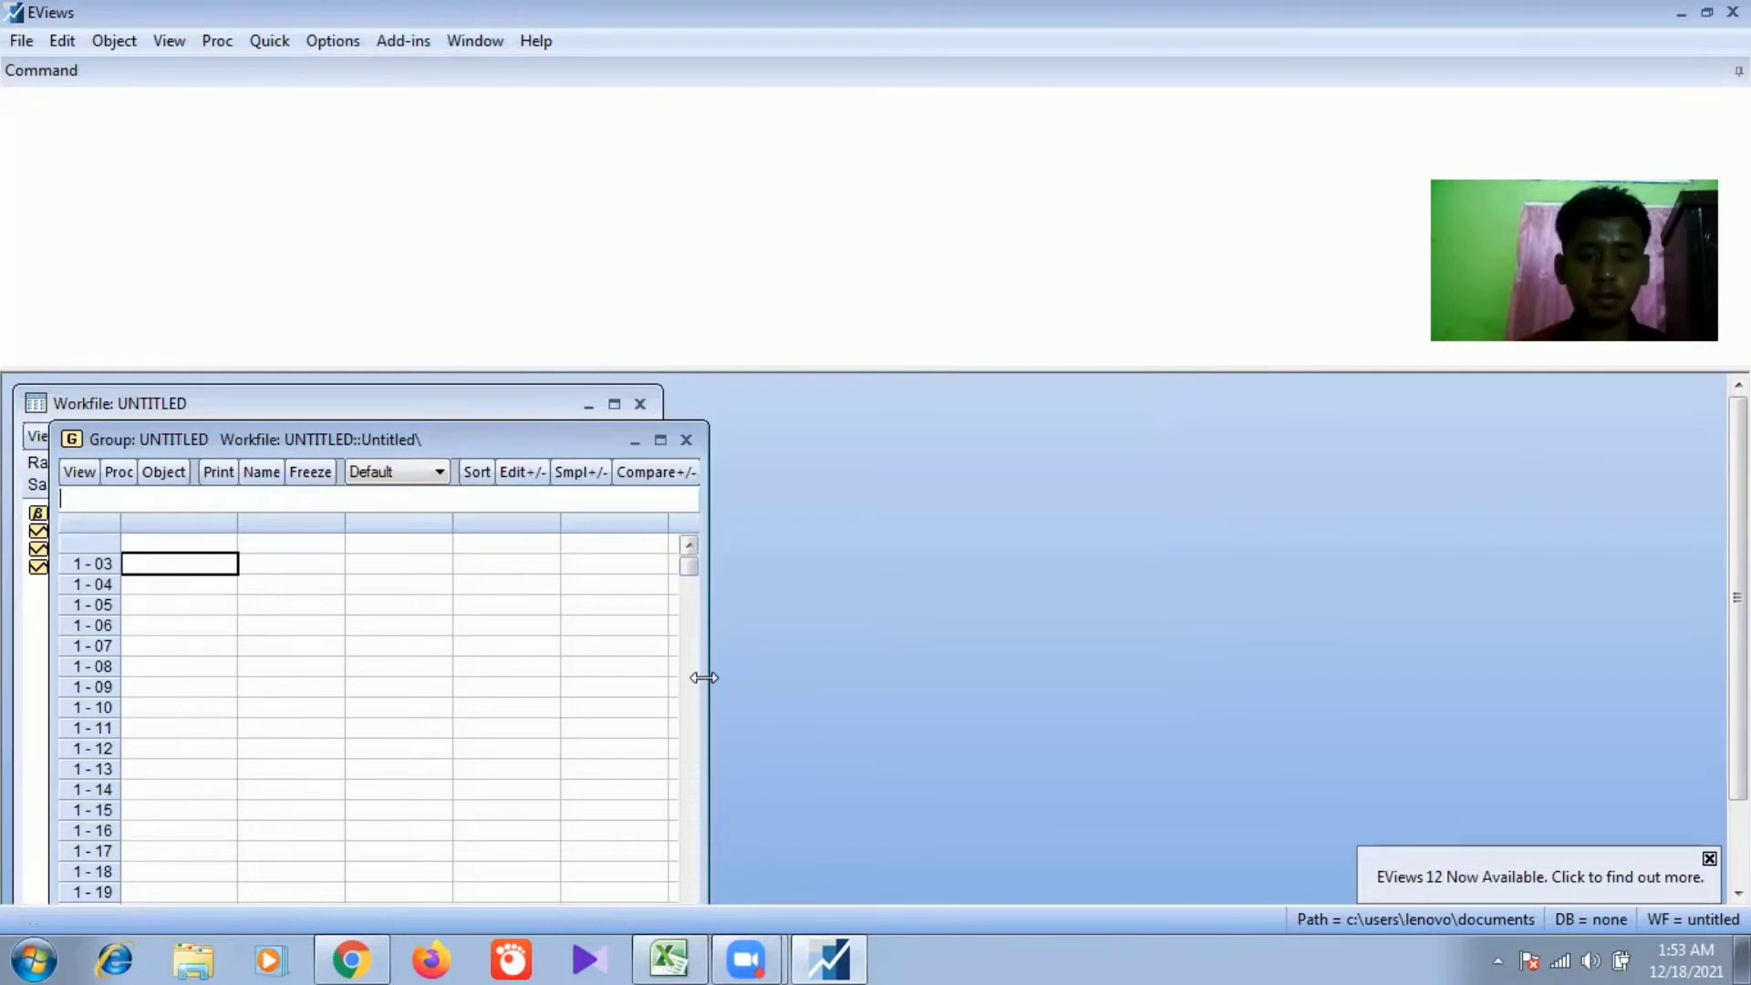
left_click_drag(708, 676, 830, 661)
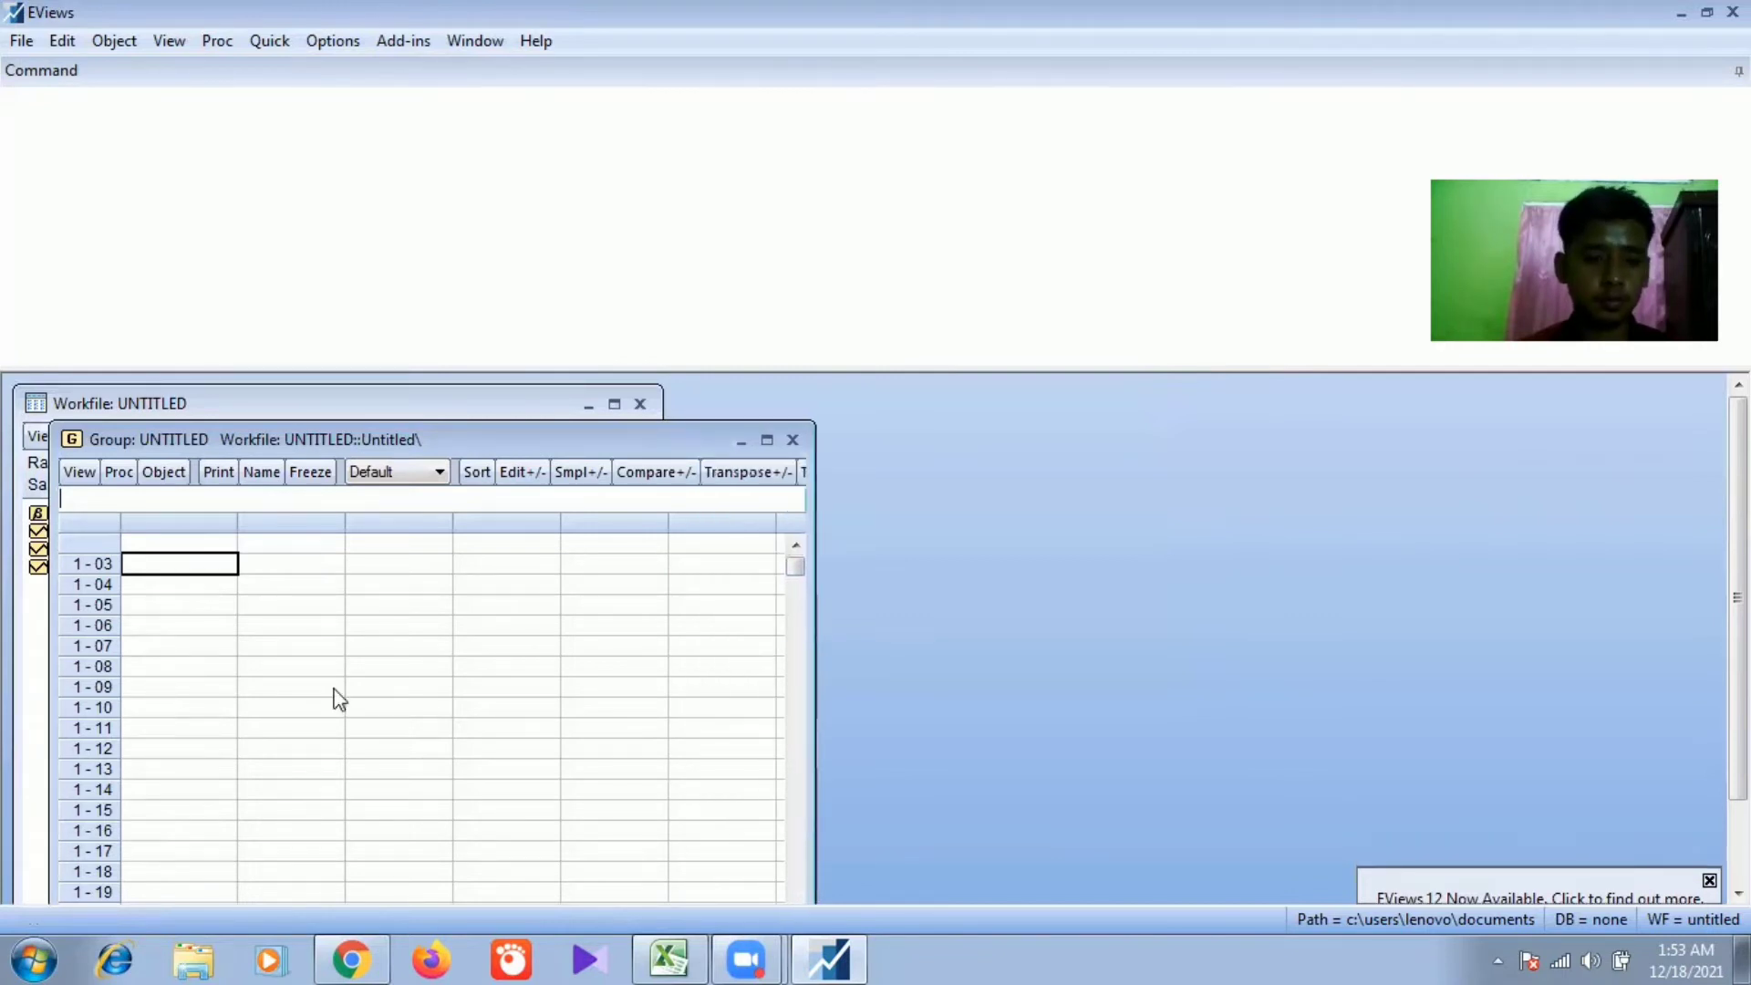
right_click(181, 548)
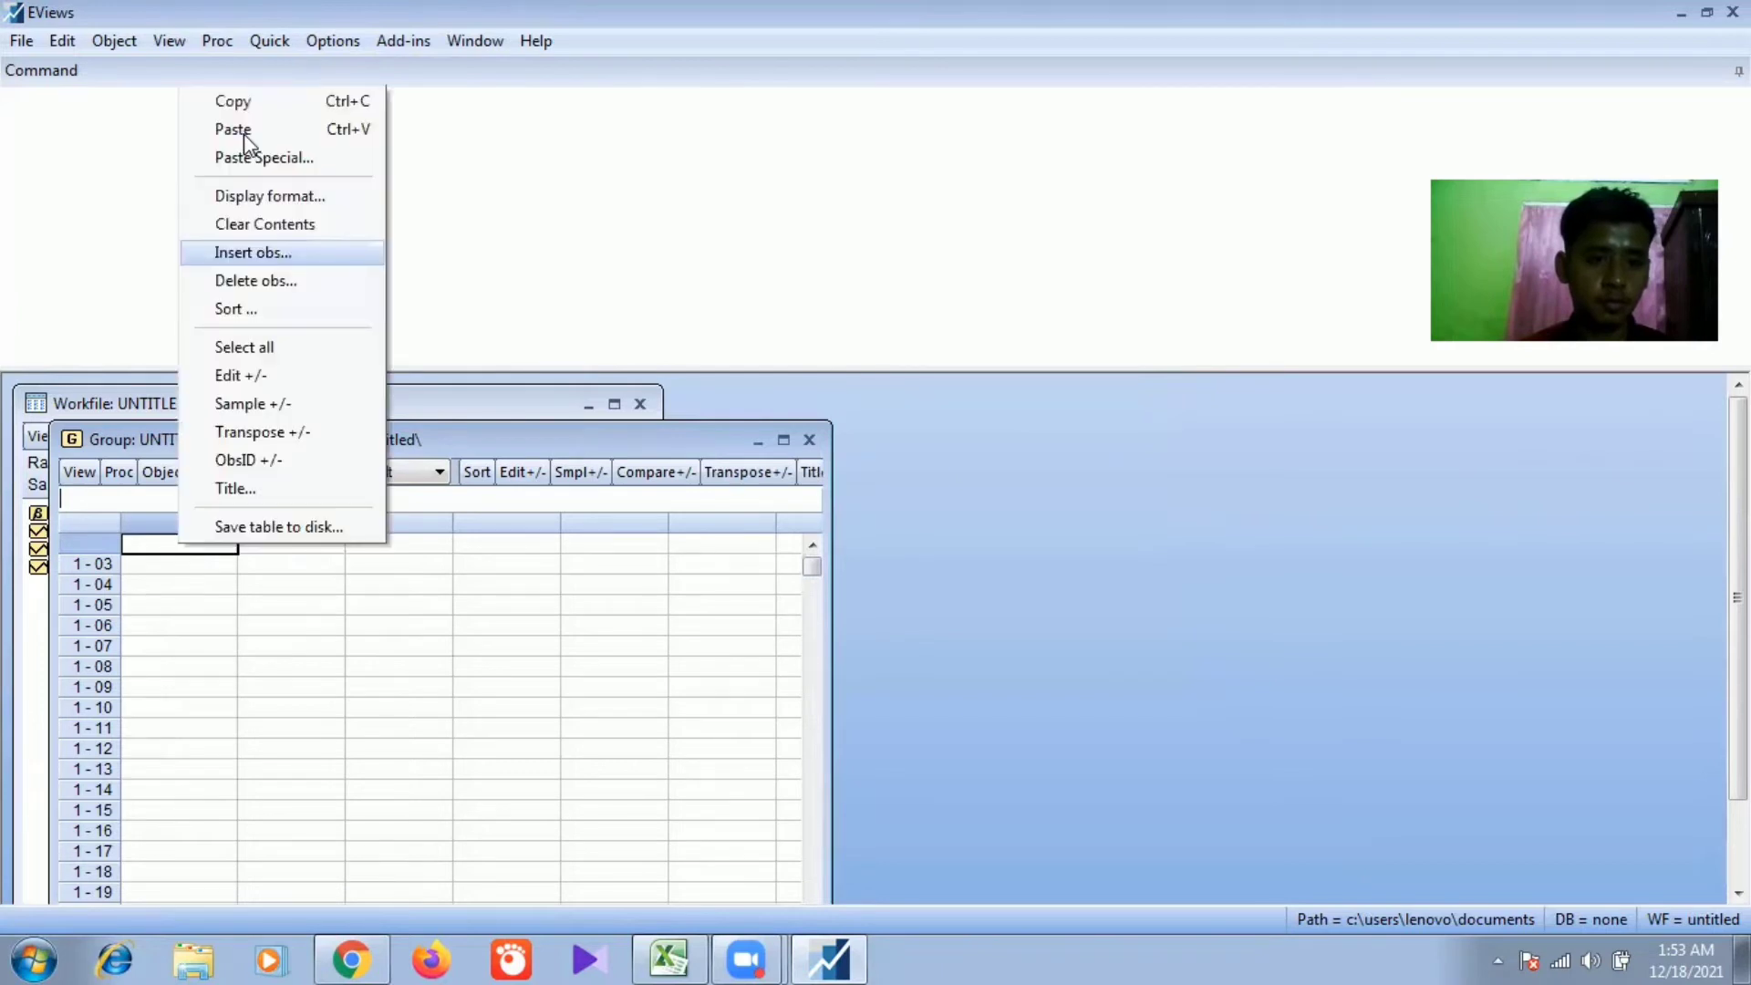
left_click(245, 135)
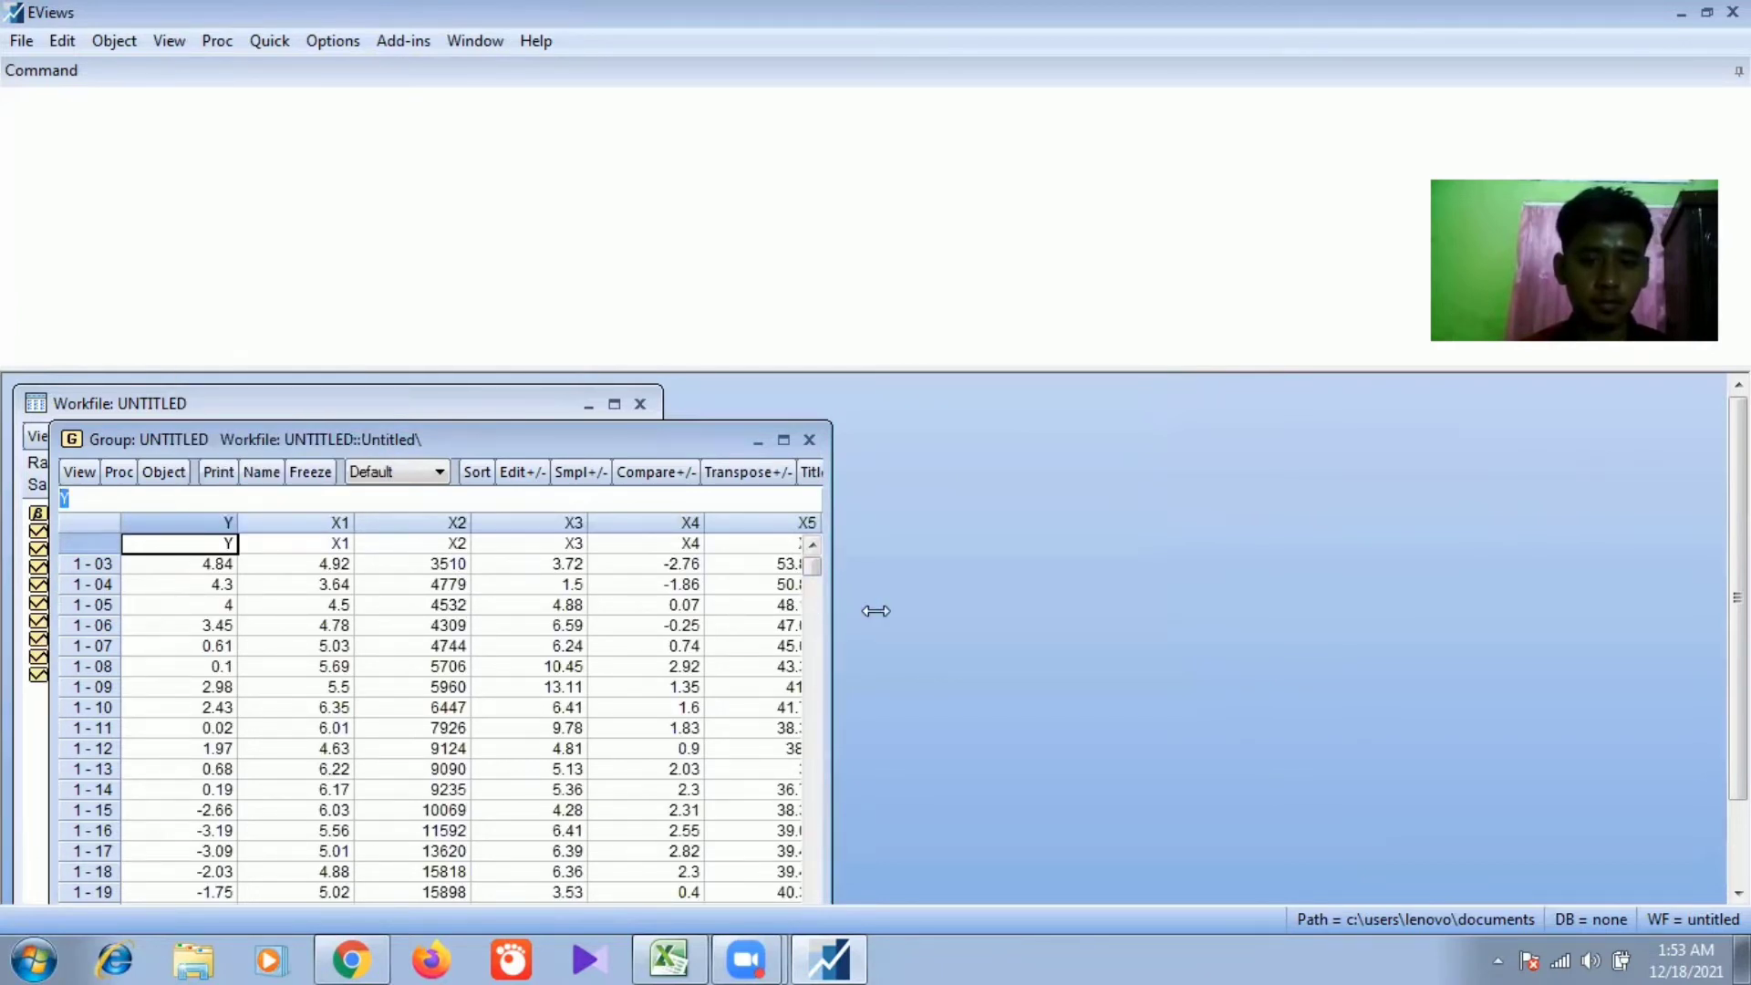
left_click_drag(876, 611, 898, 612)
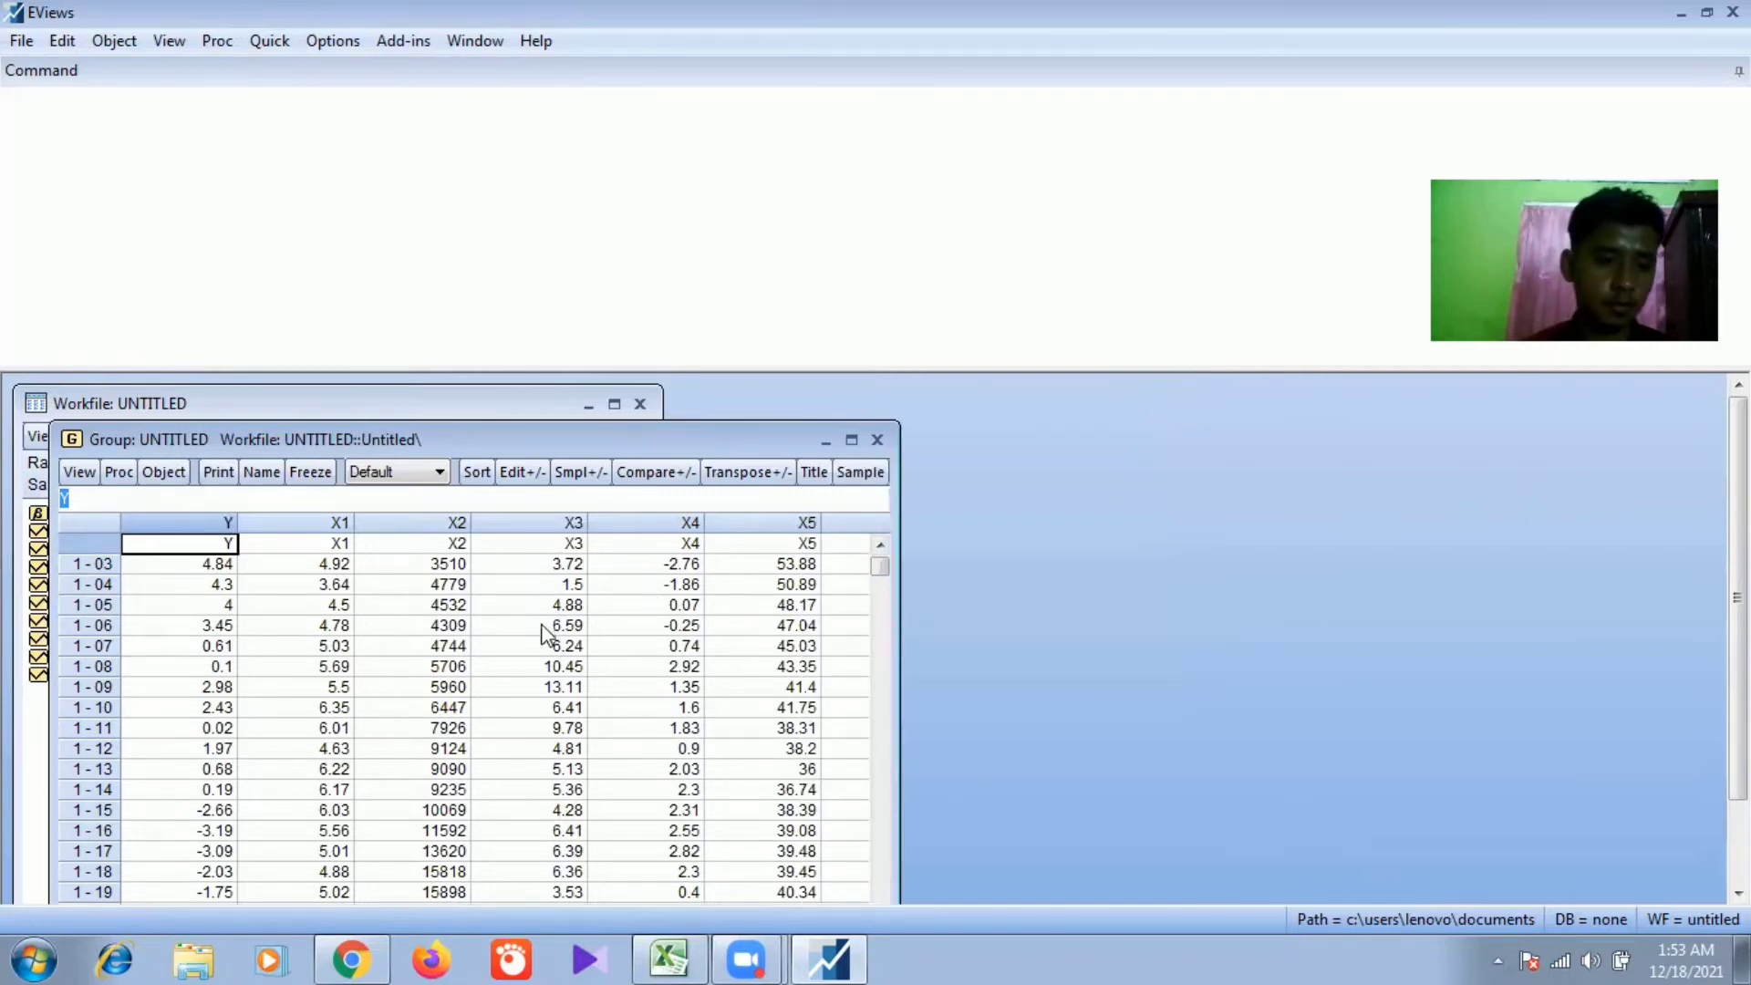
Step: Look through the pasted panel rows, then close the untitled group and confirm its deletion
scroll(544, 648, "down", 3)
scroll(534, 784, "down", 10)
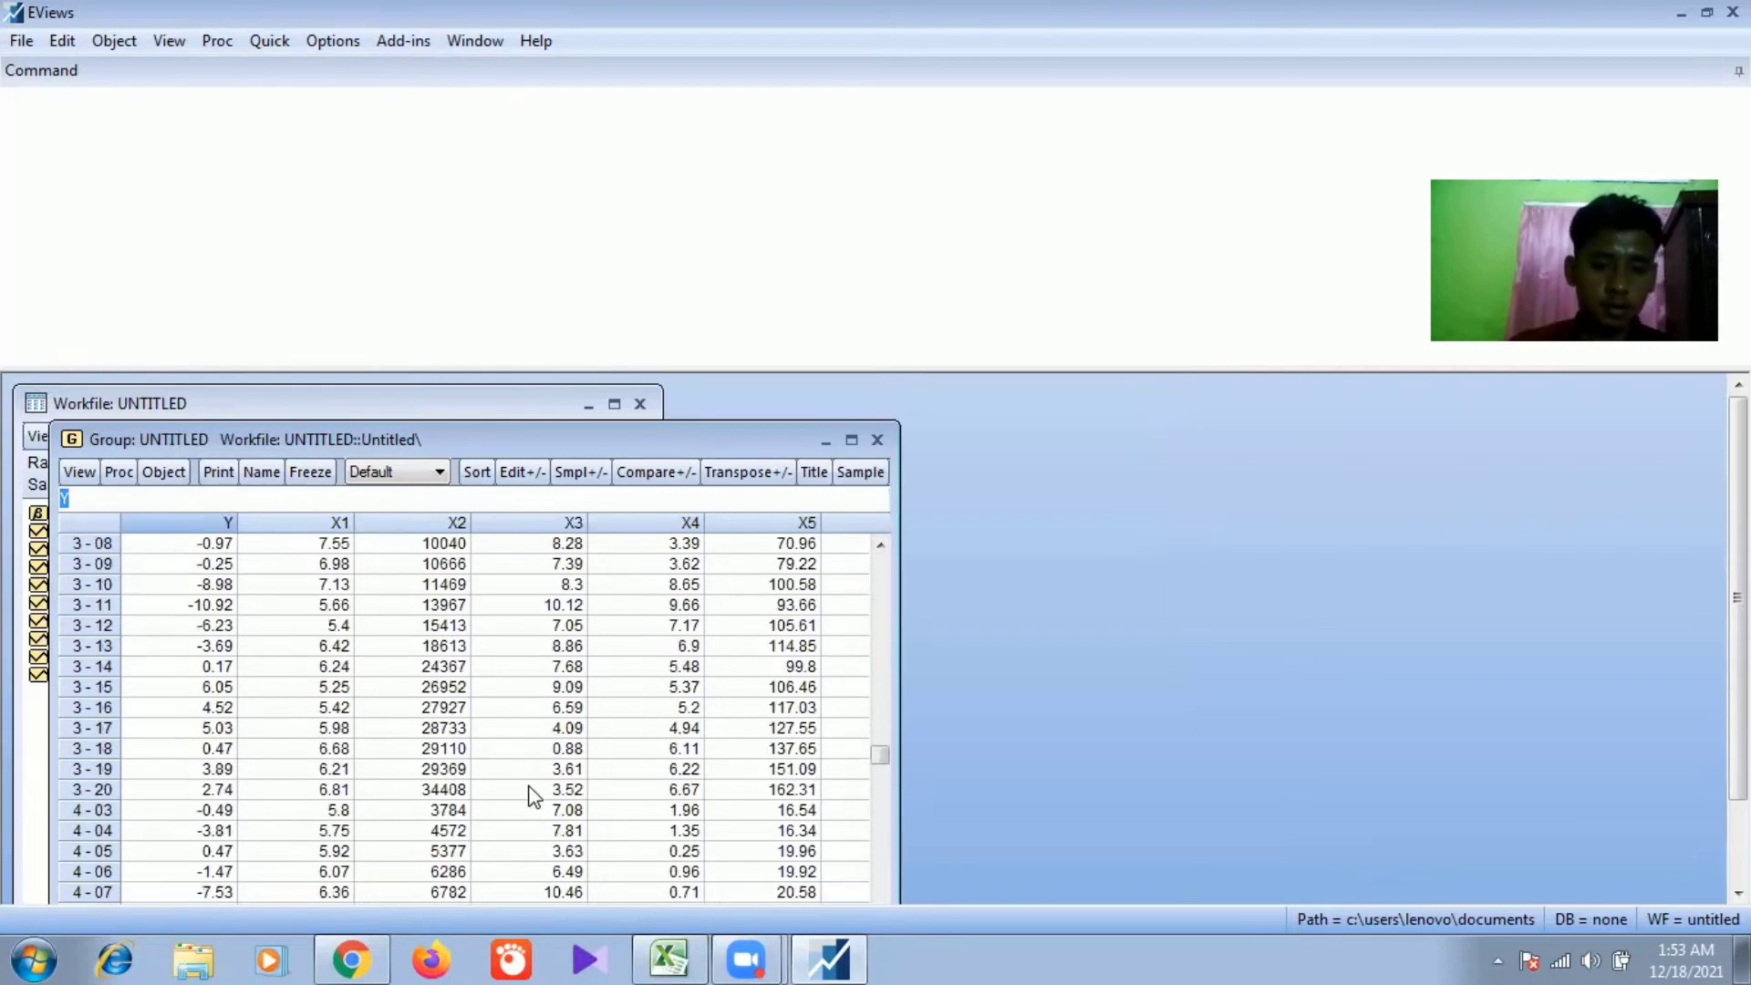
scroll(533, 796, "up", 9)
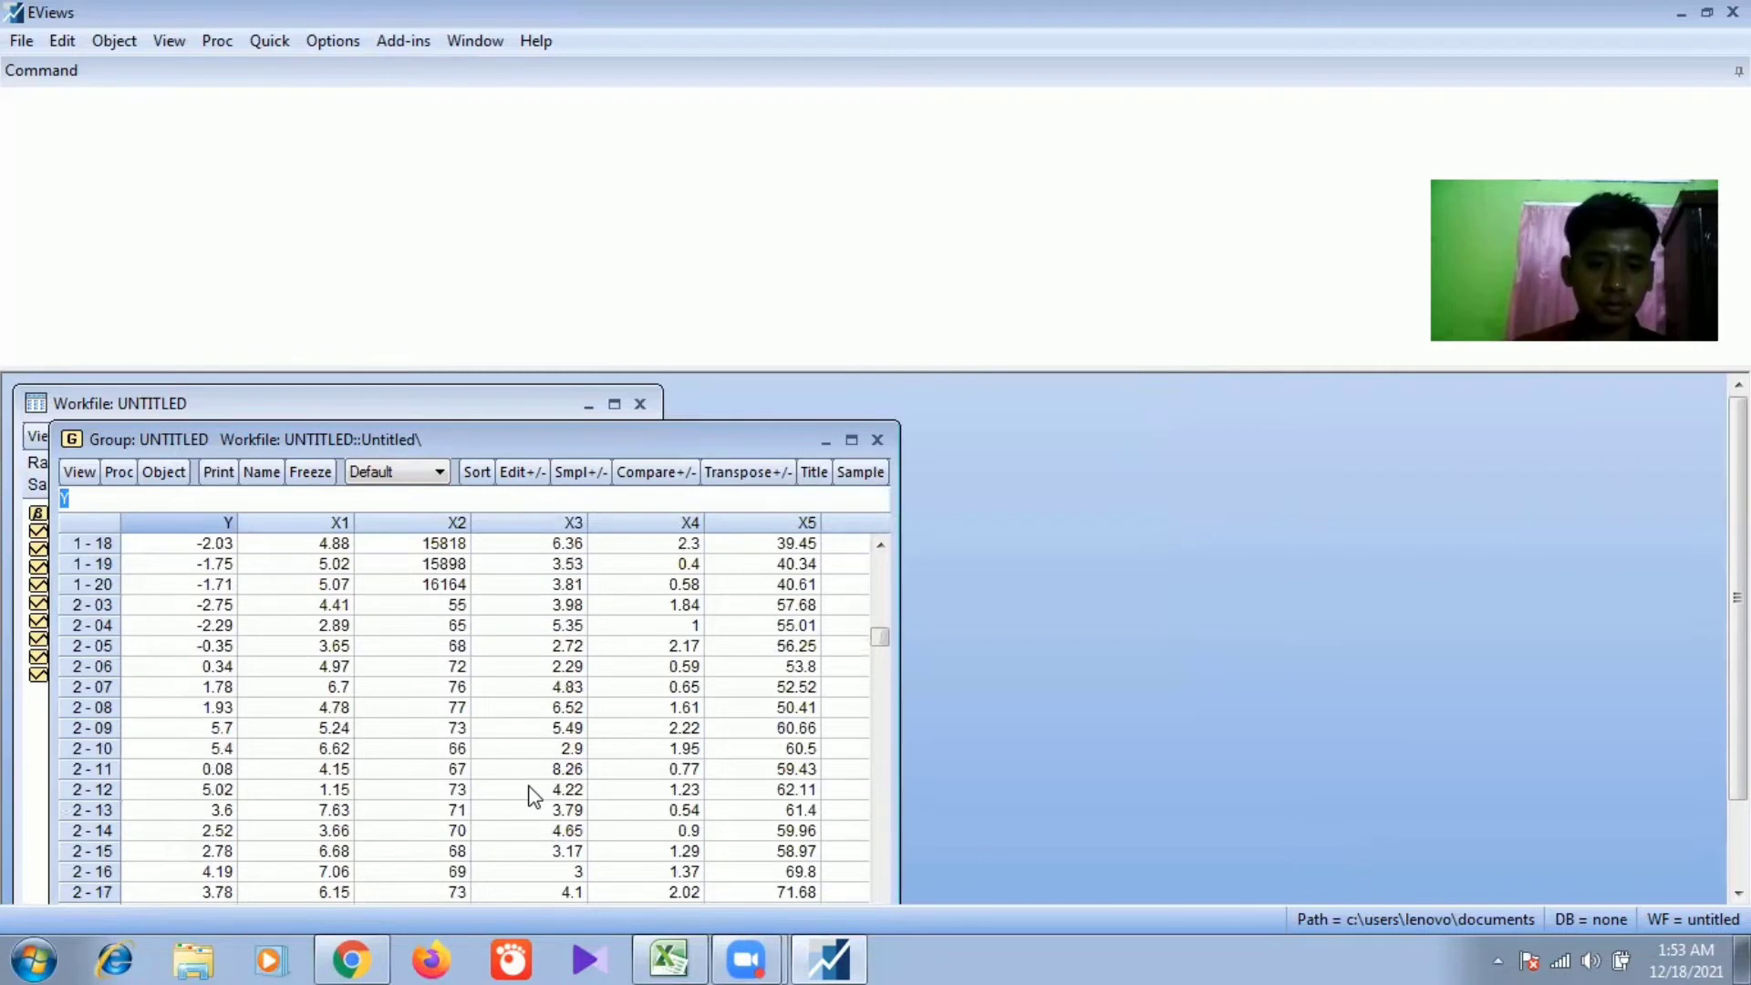
scroll(534, 796, "up", 5)
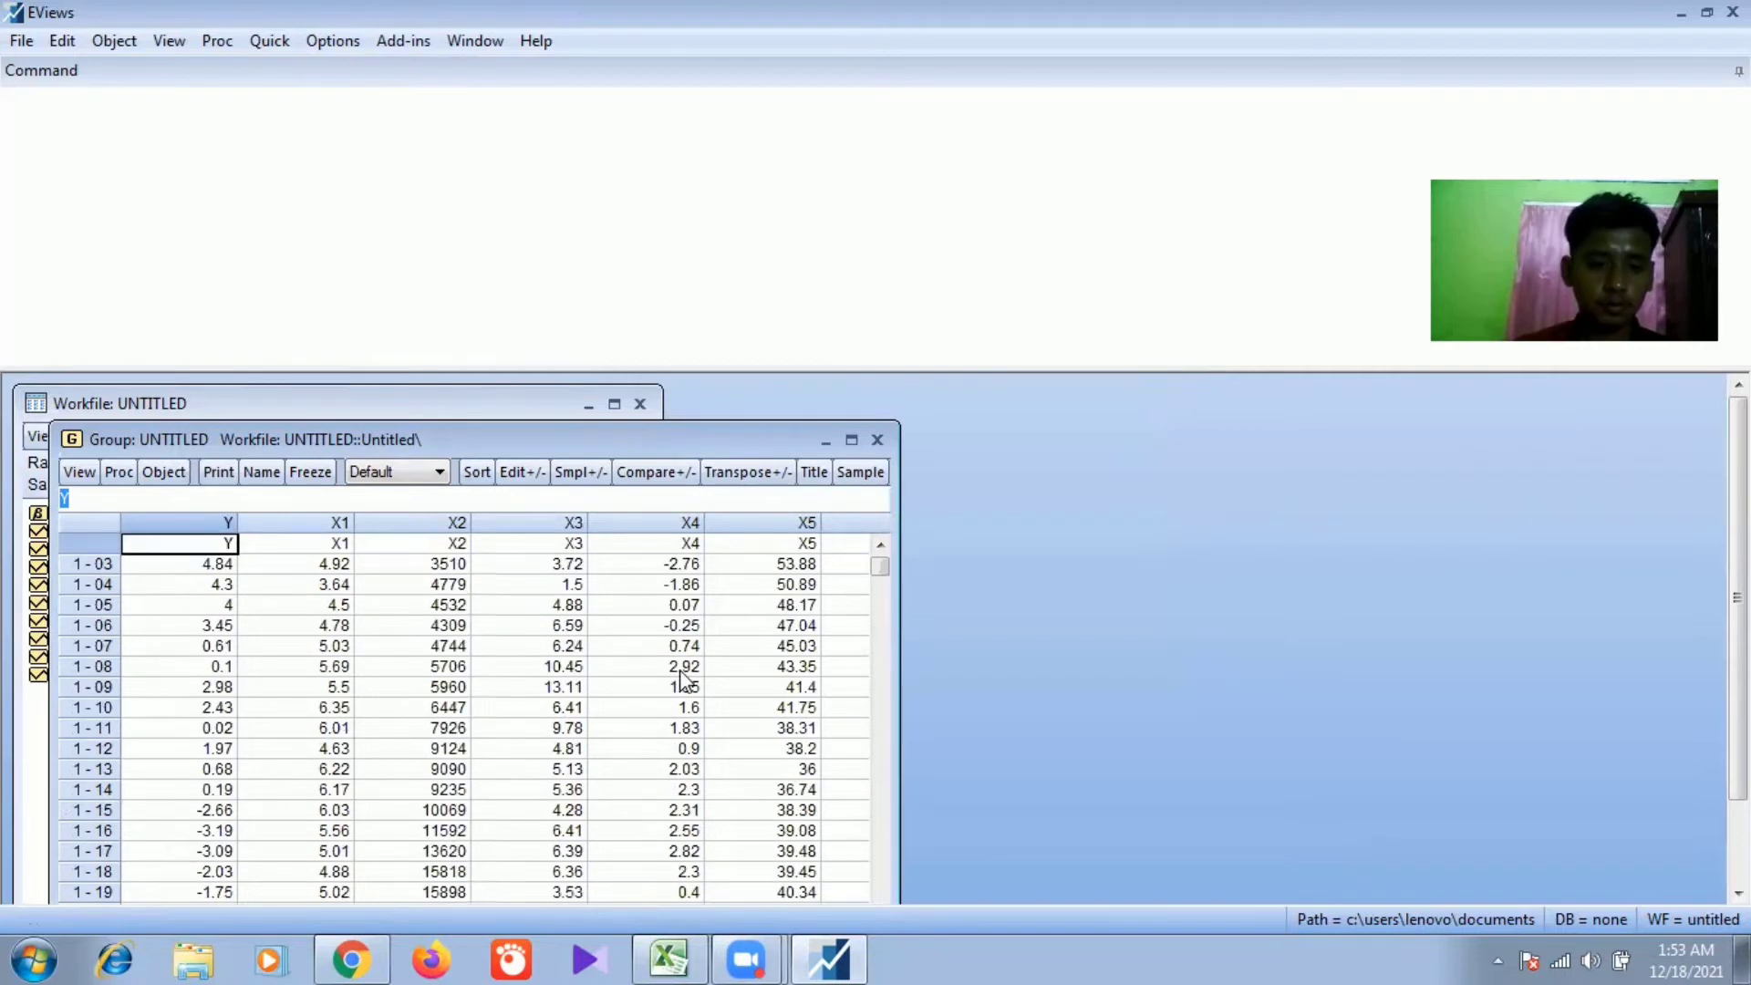
left_click(878, 442)
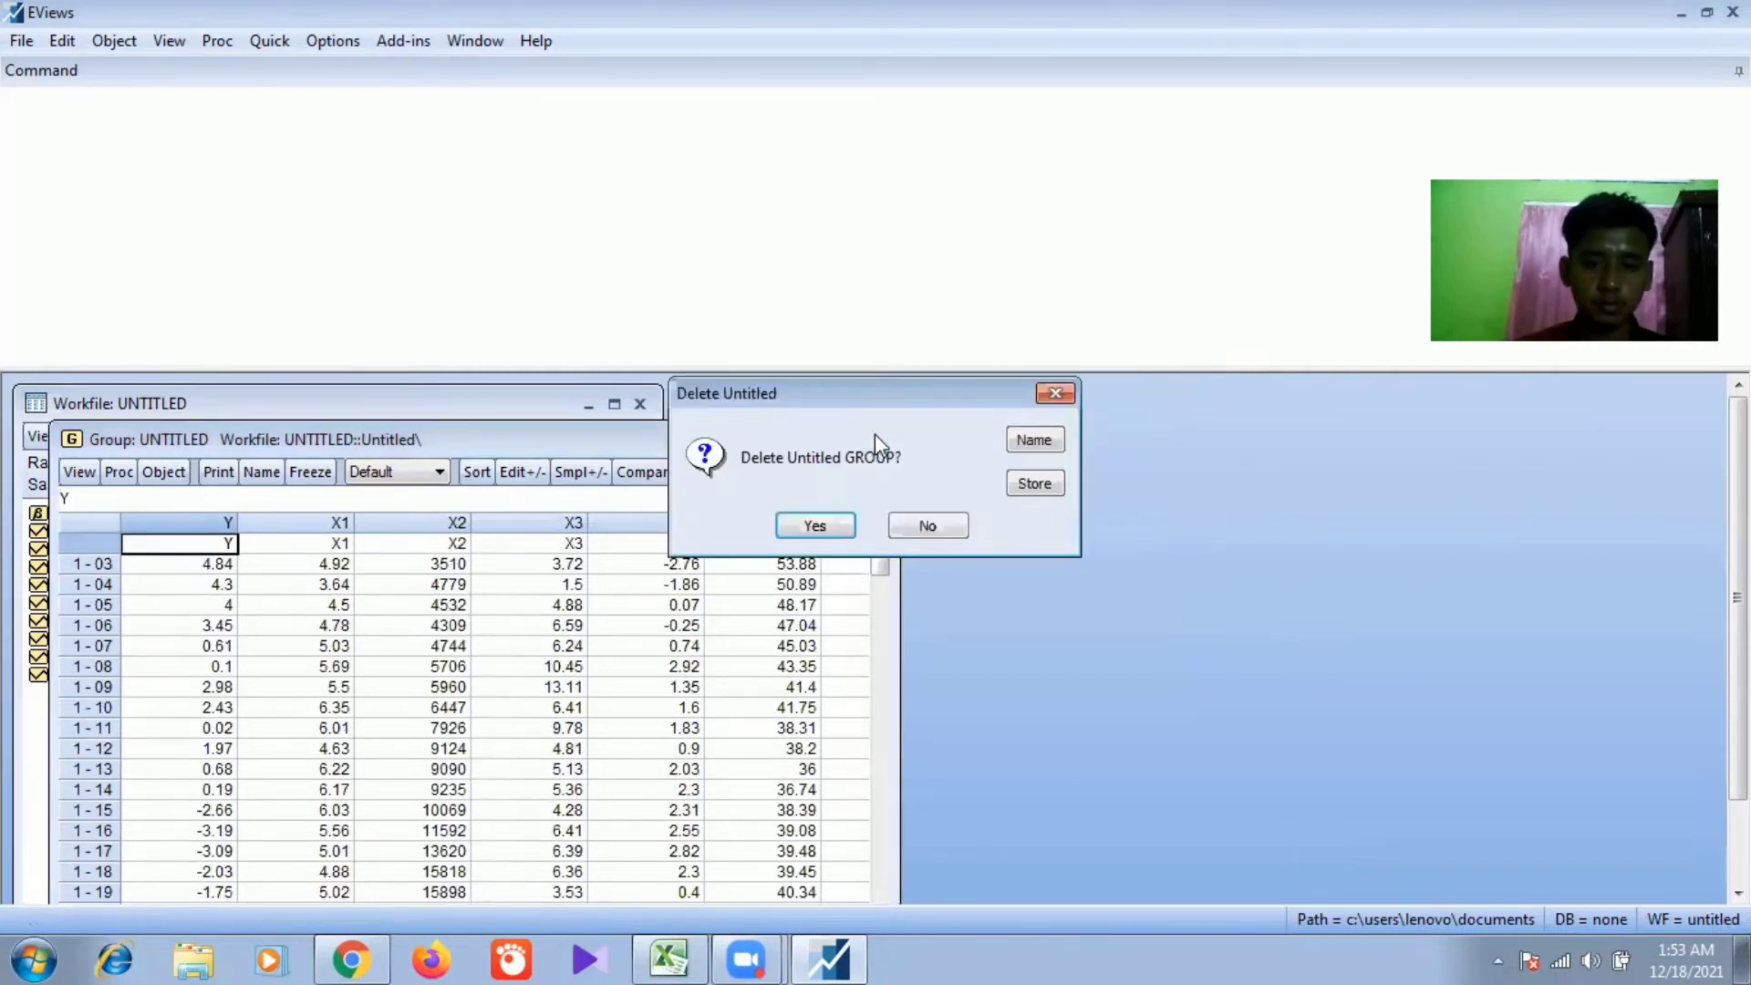
left_click(816, 526)
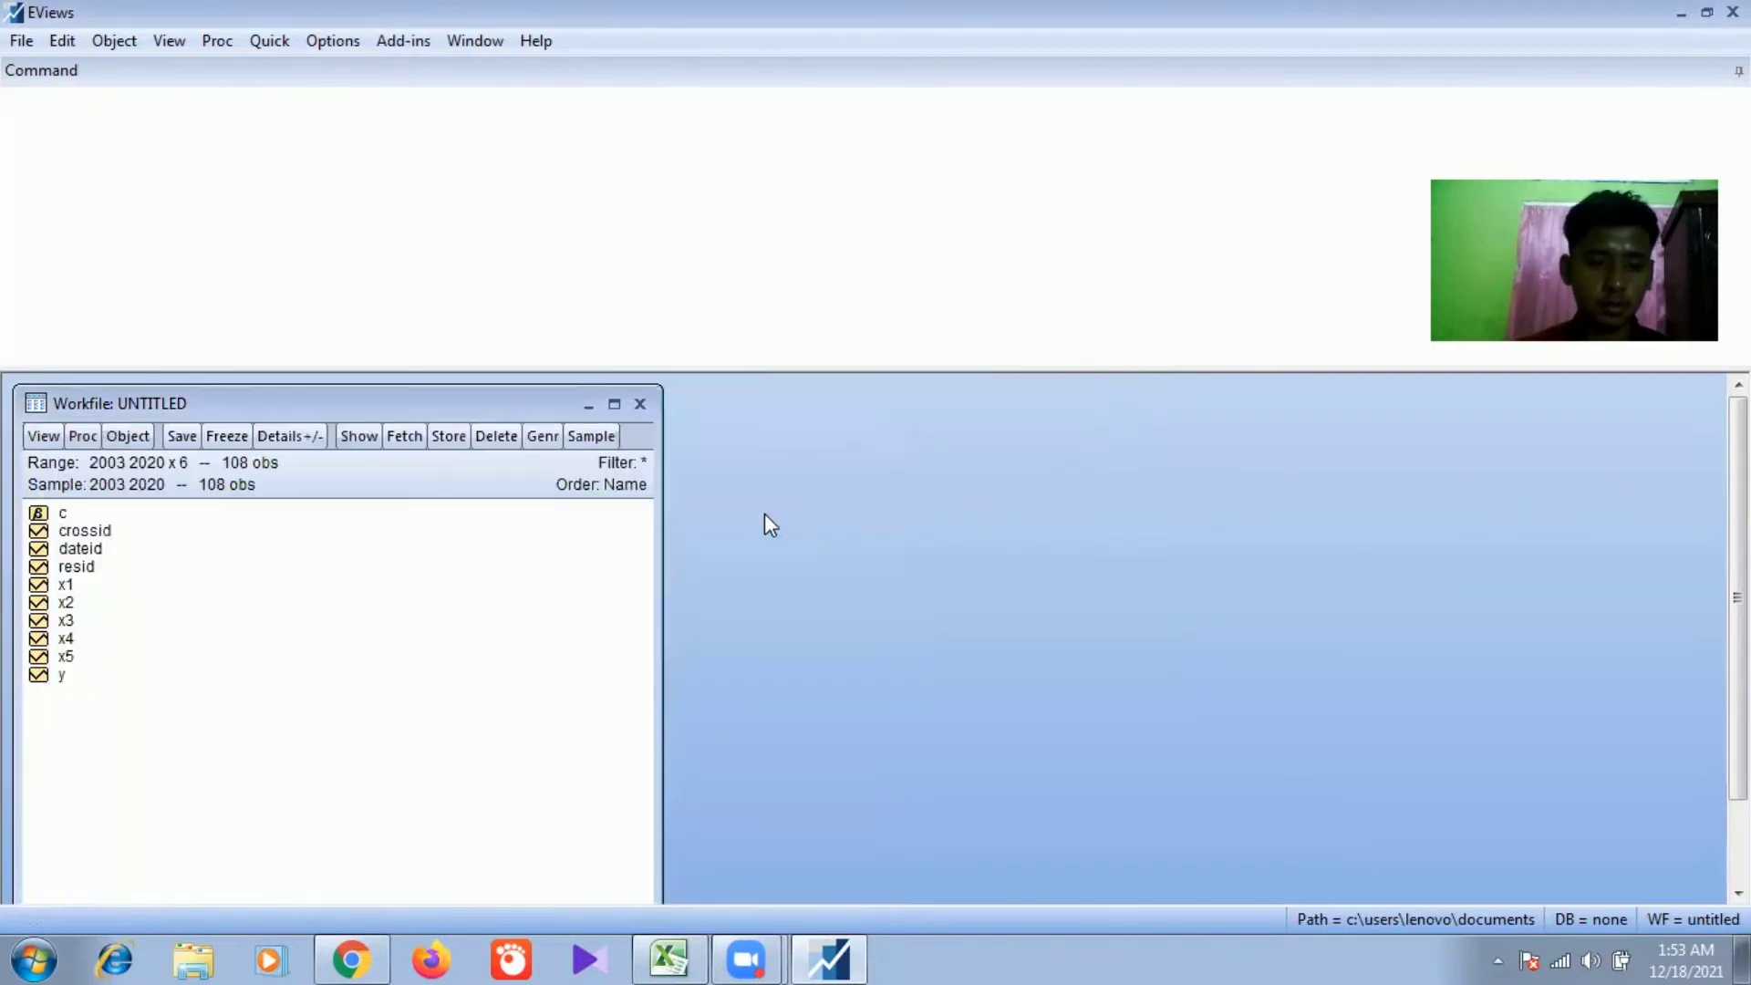
Step: Estimate a least squares equation for the 2003 2020 sample with the specification "y c x1 log(x2) x3 x4 x5"
left_click(270, 41)
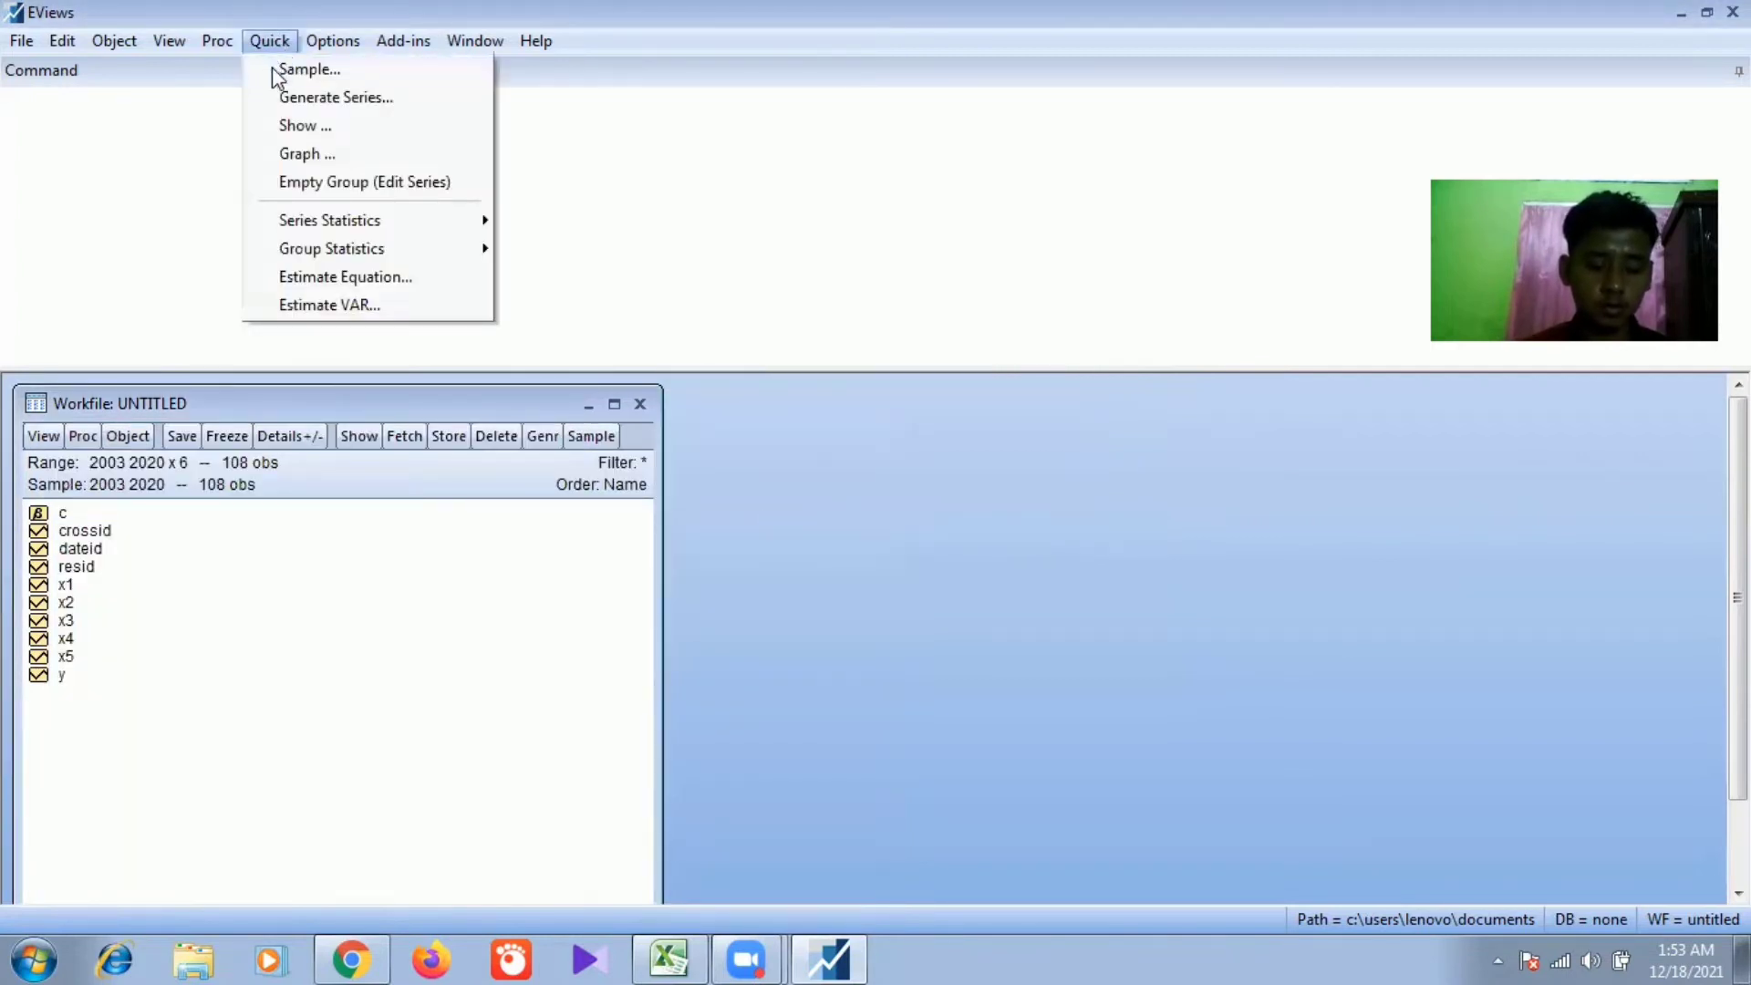
left_click(355, 288)
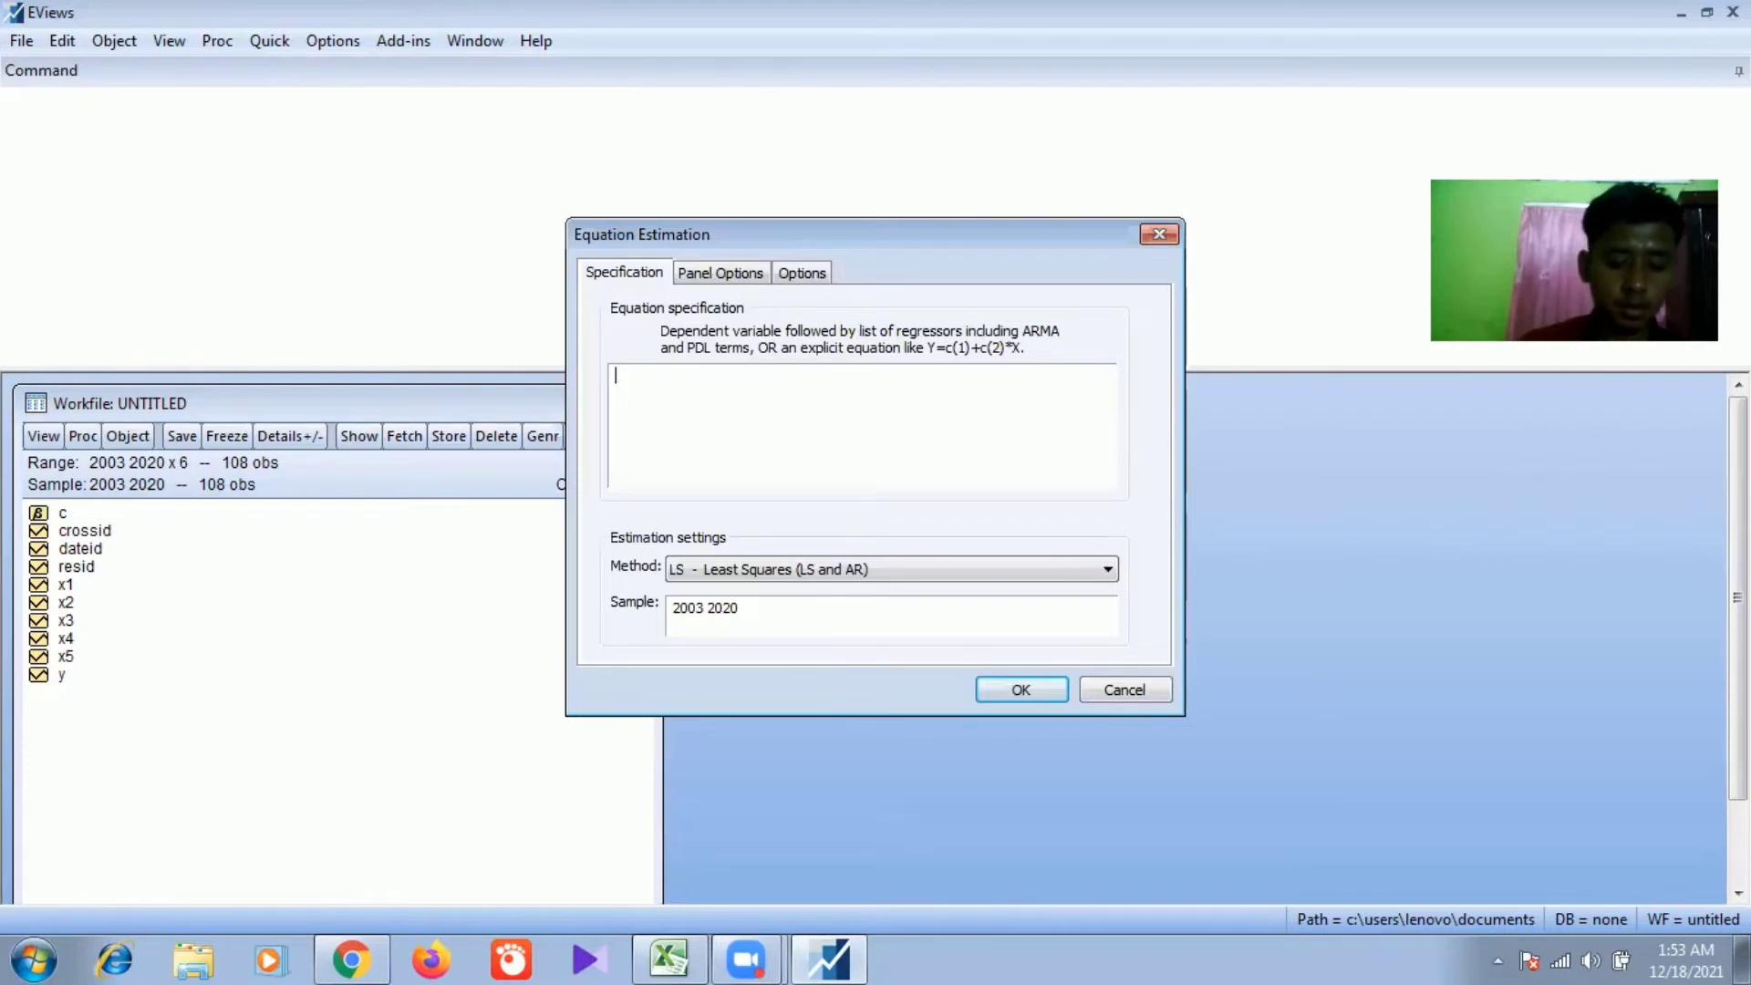
type("y")
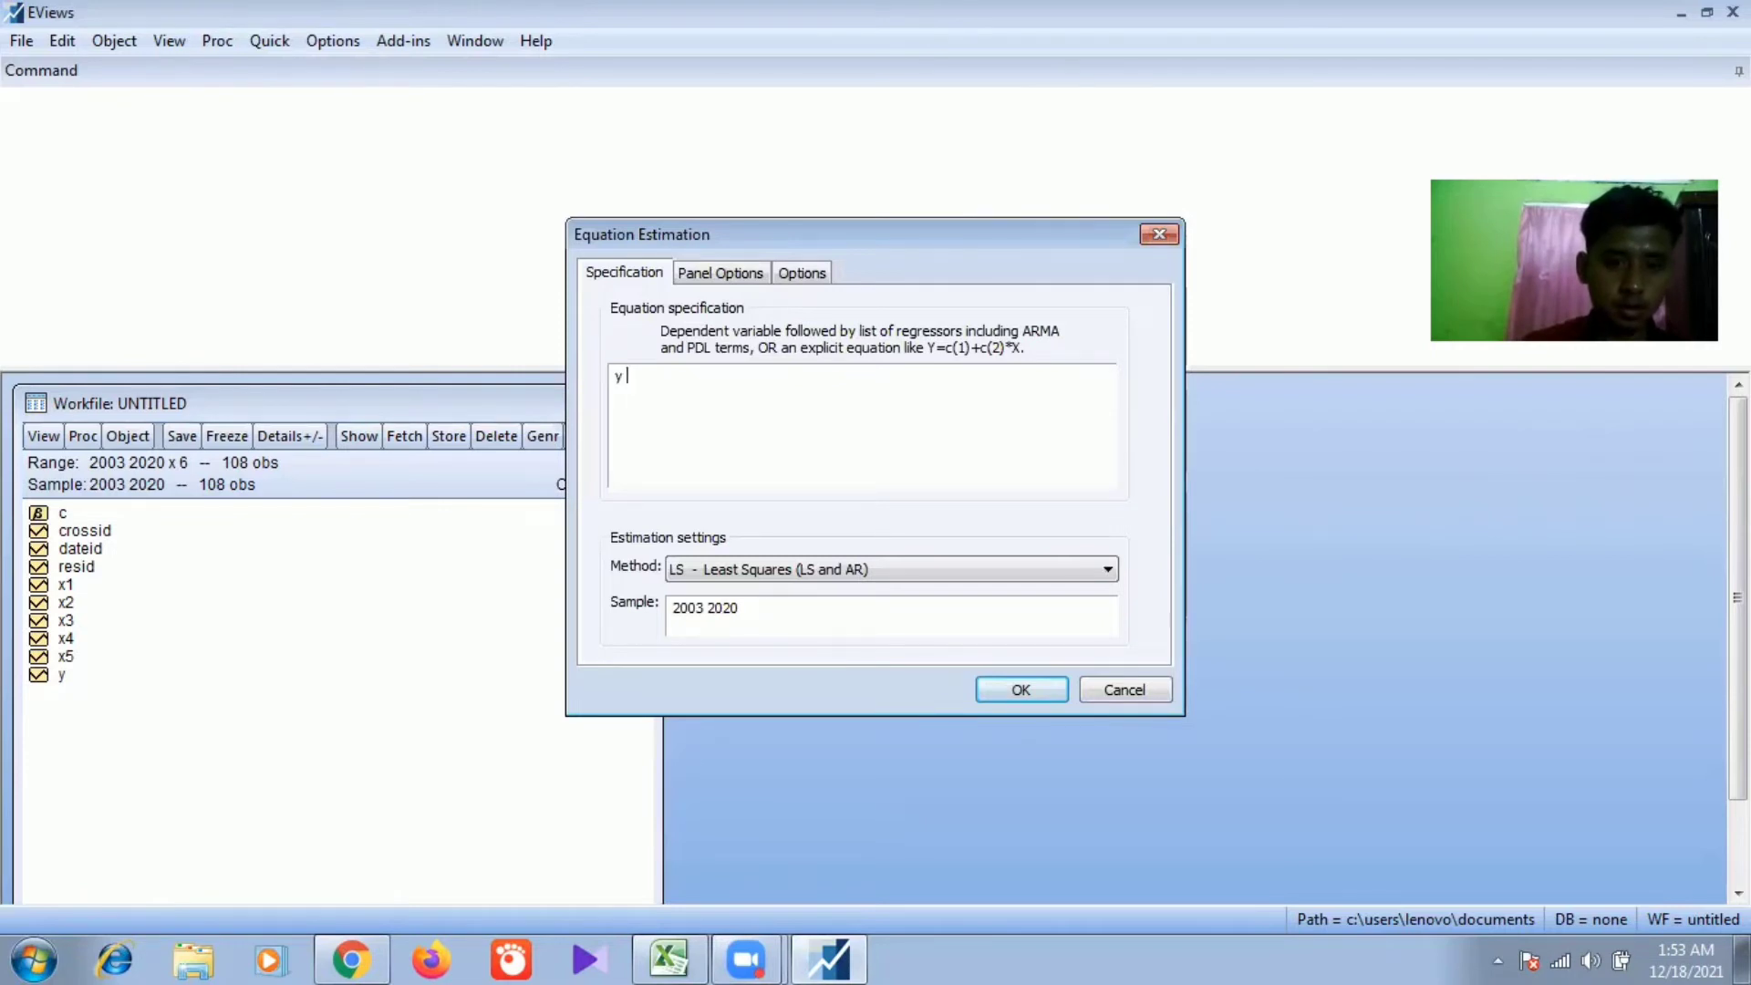
type(" c")
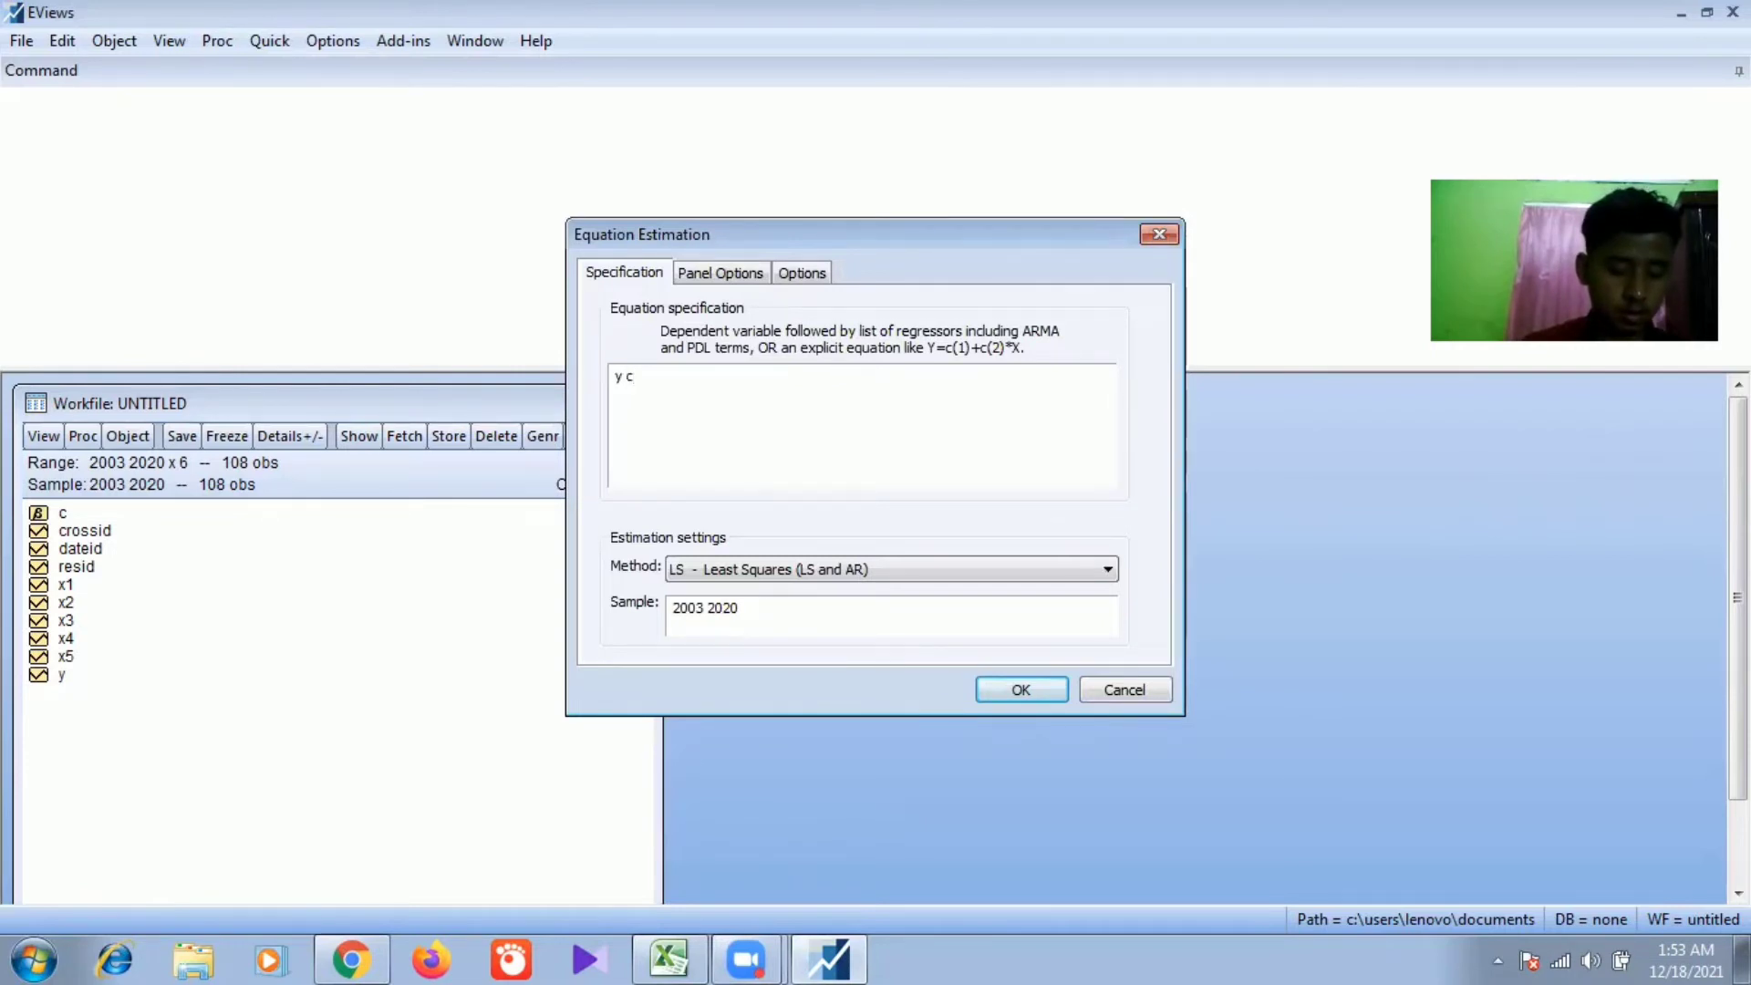
type(" x1 l")
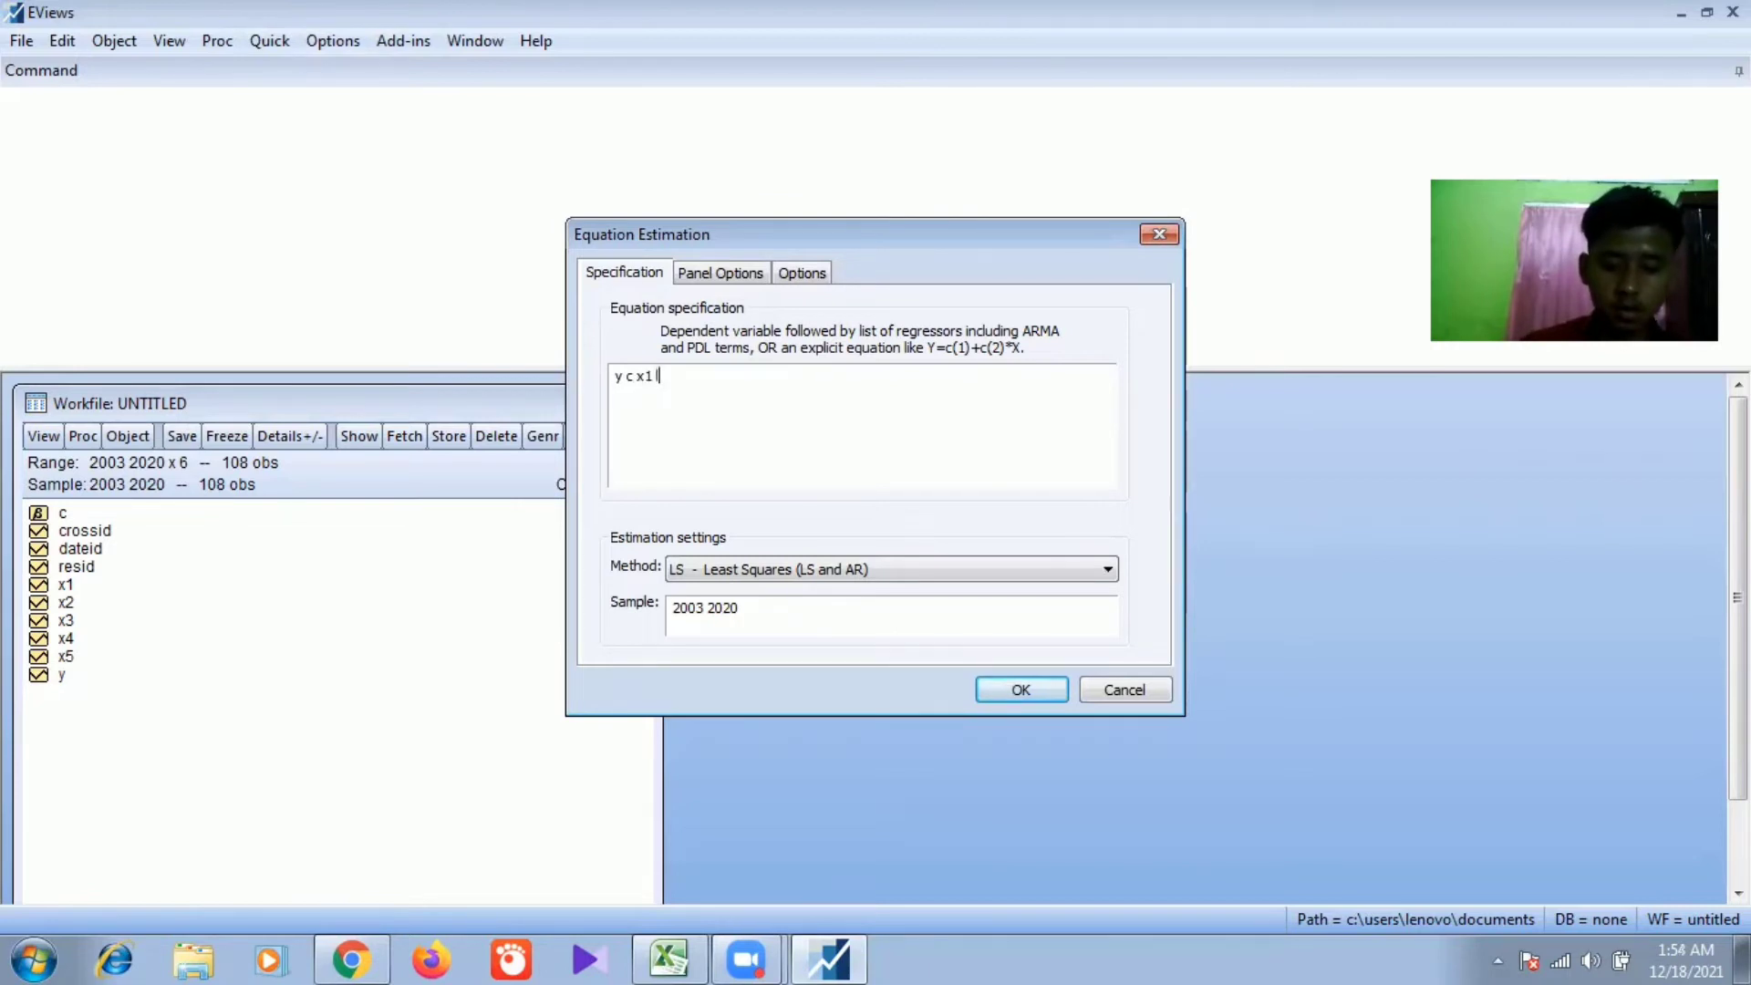
type("og")
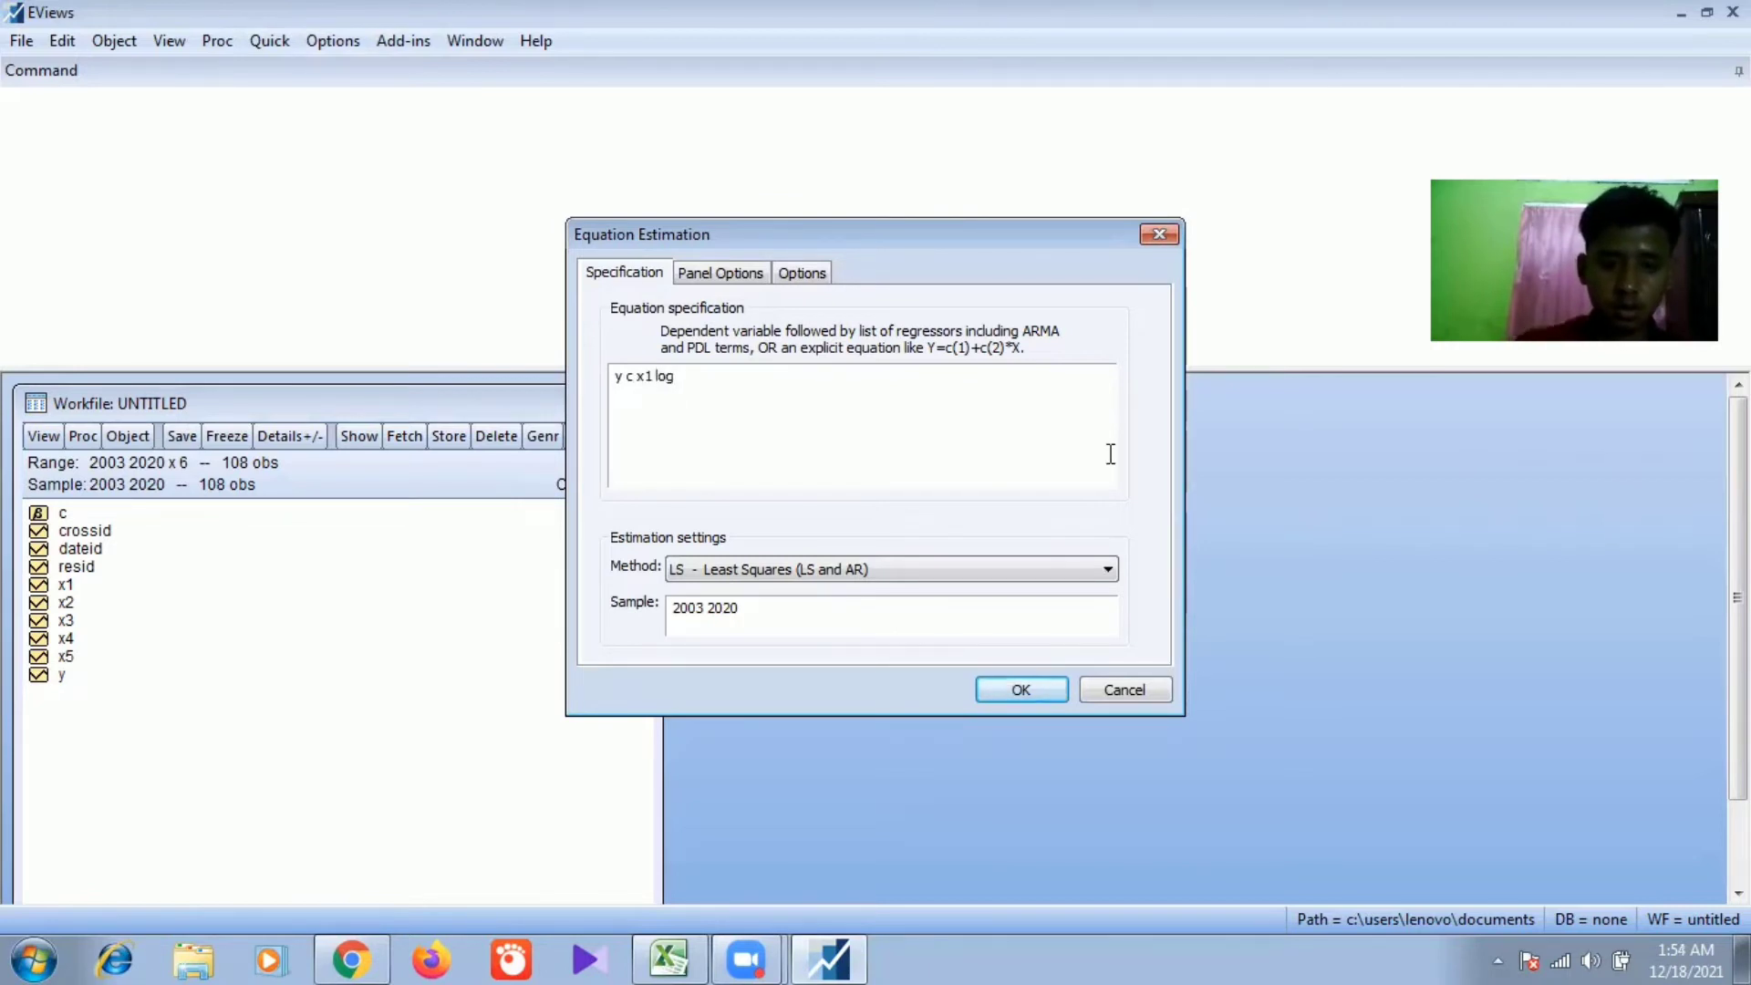
type("(")
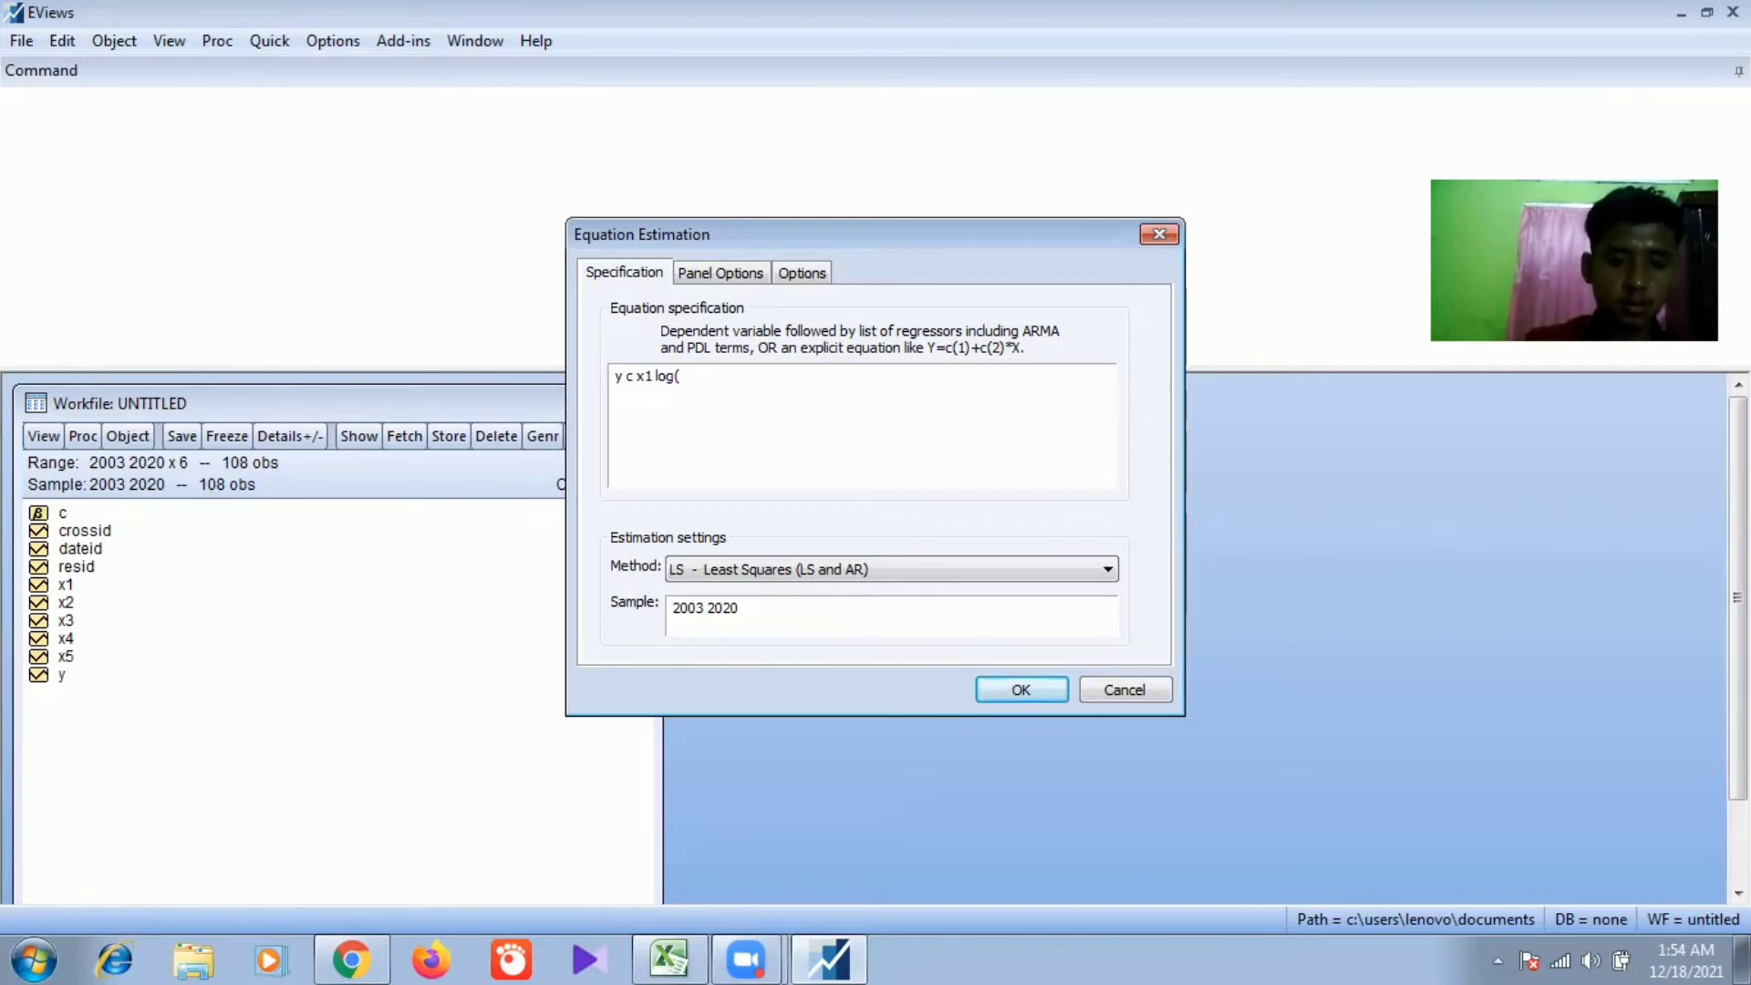
type("x2")
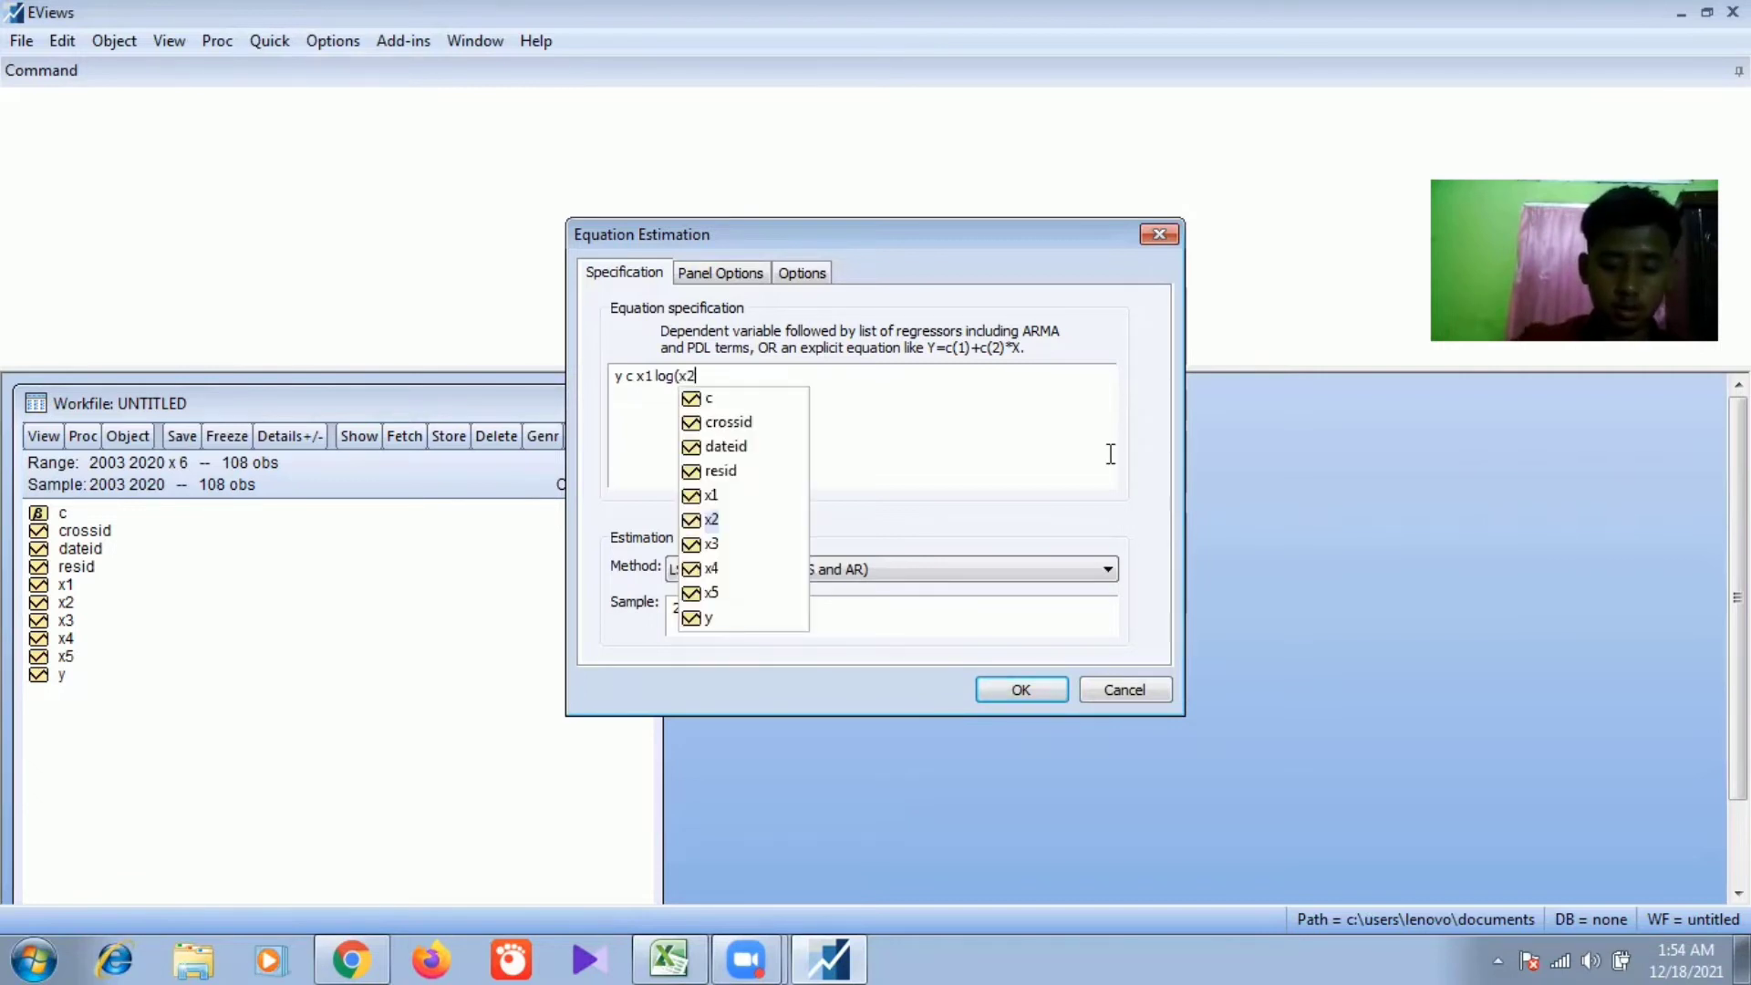
type(")")
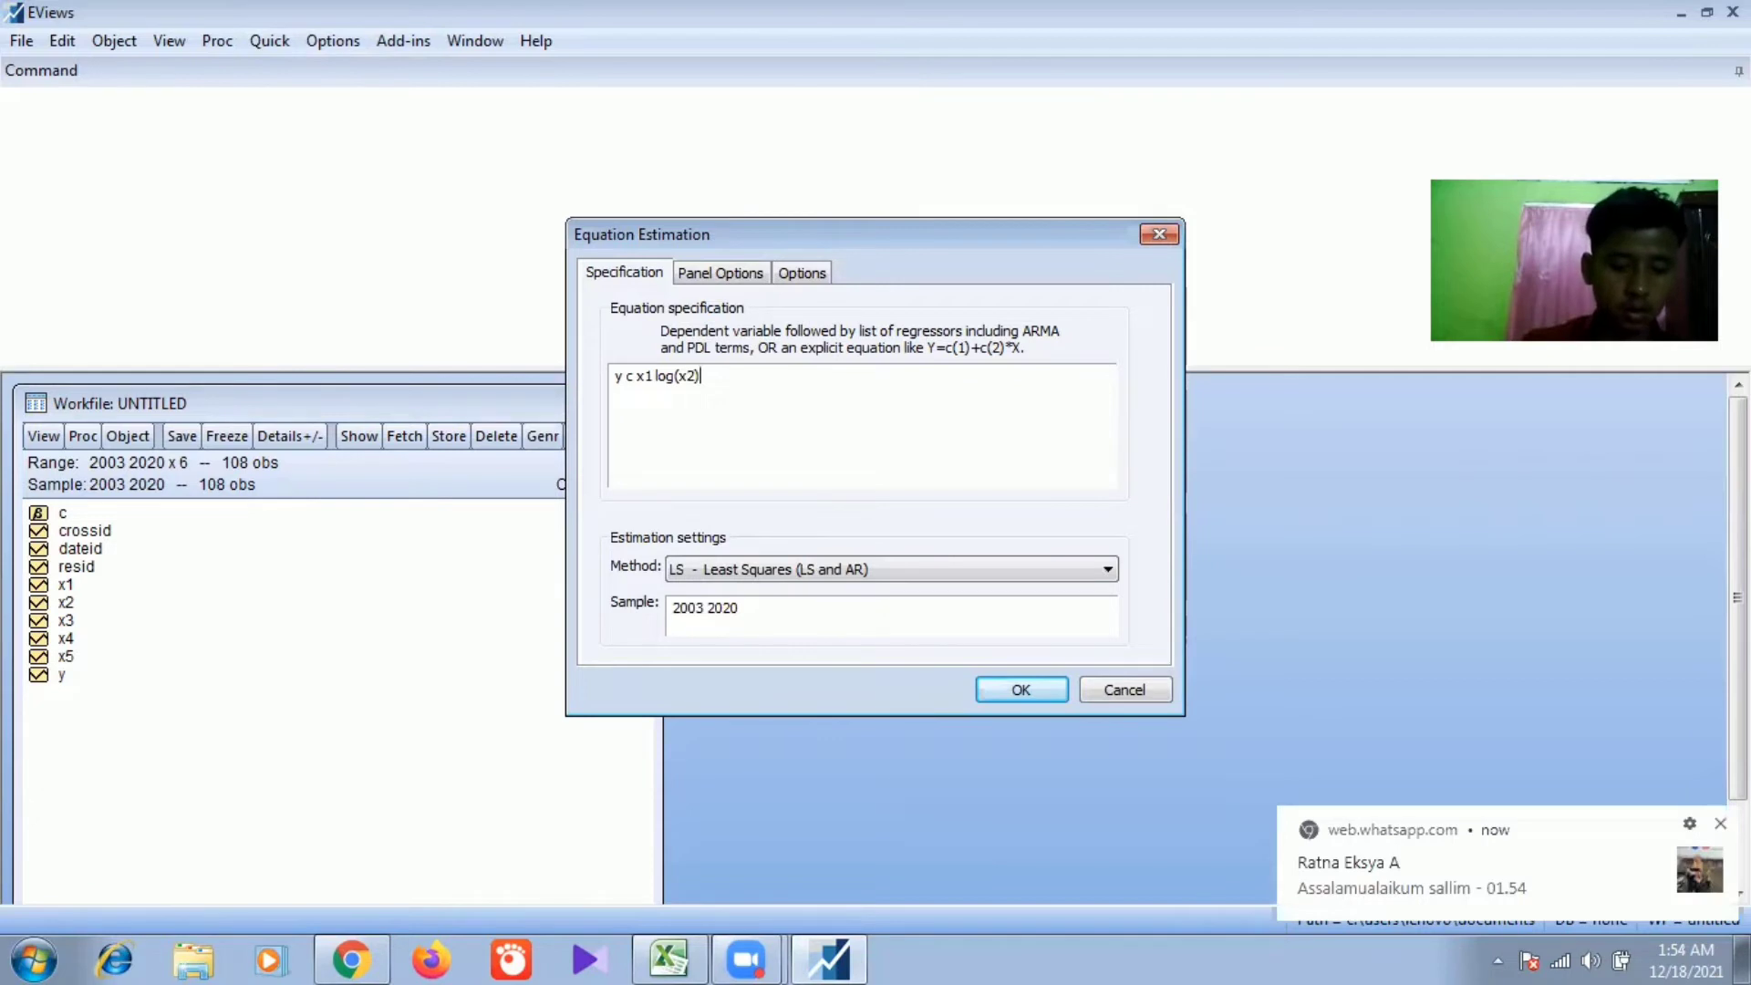
type(" x3")
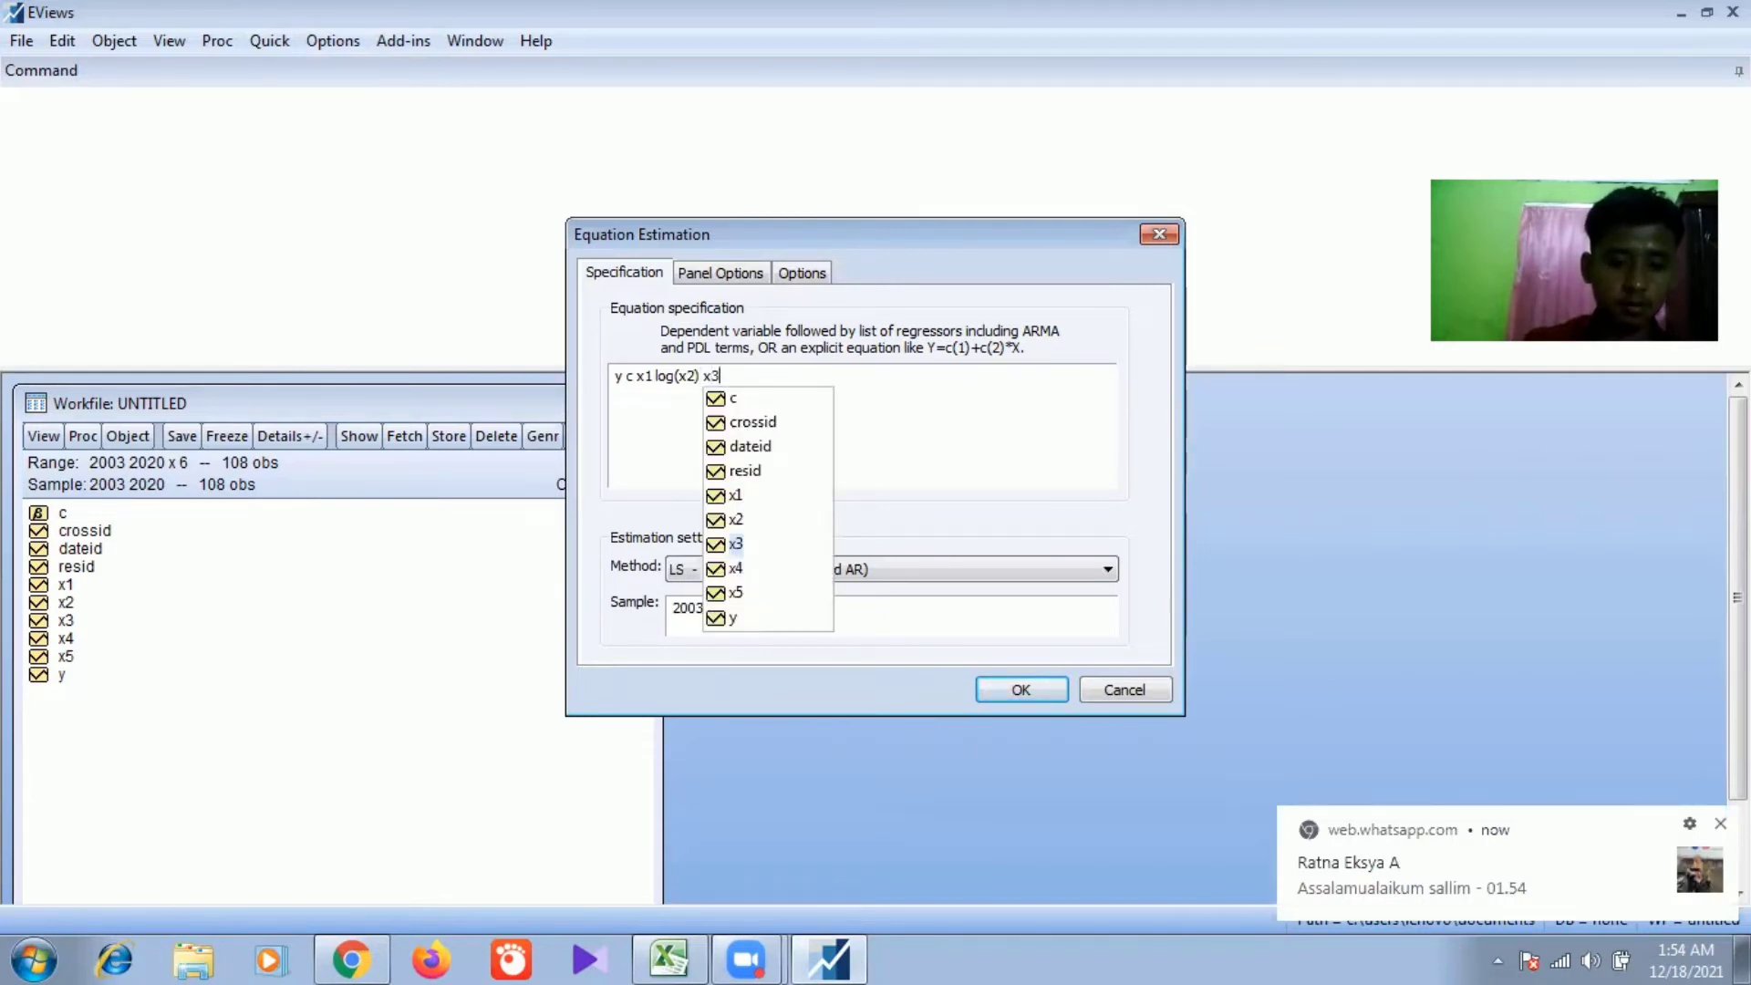
type(" x4 x")
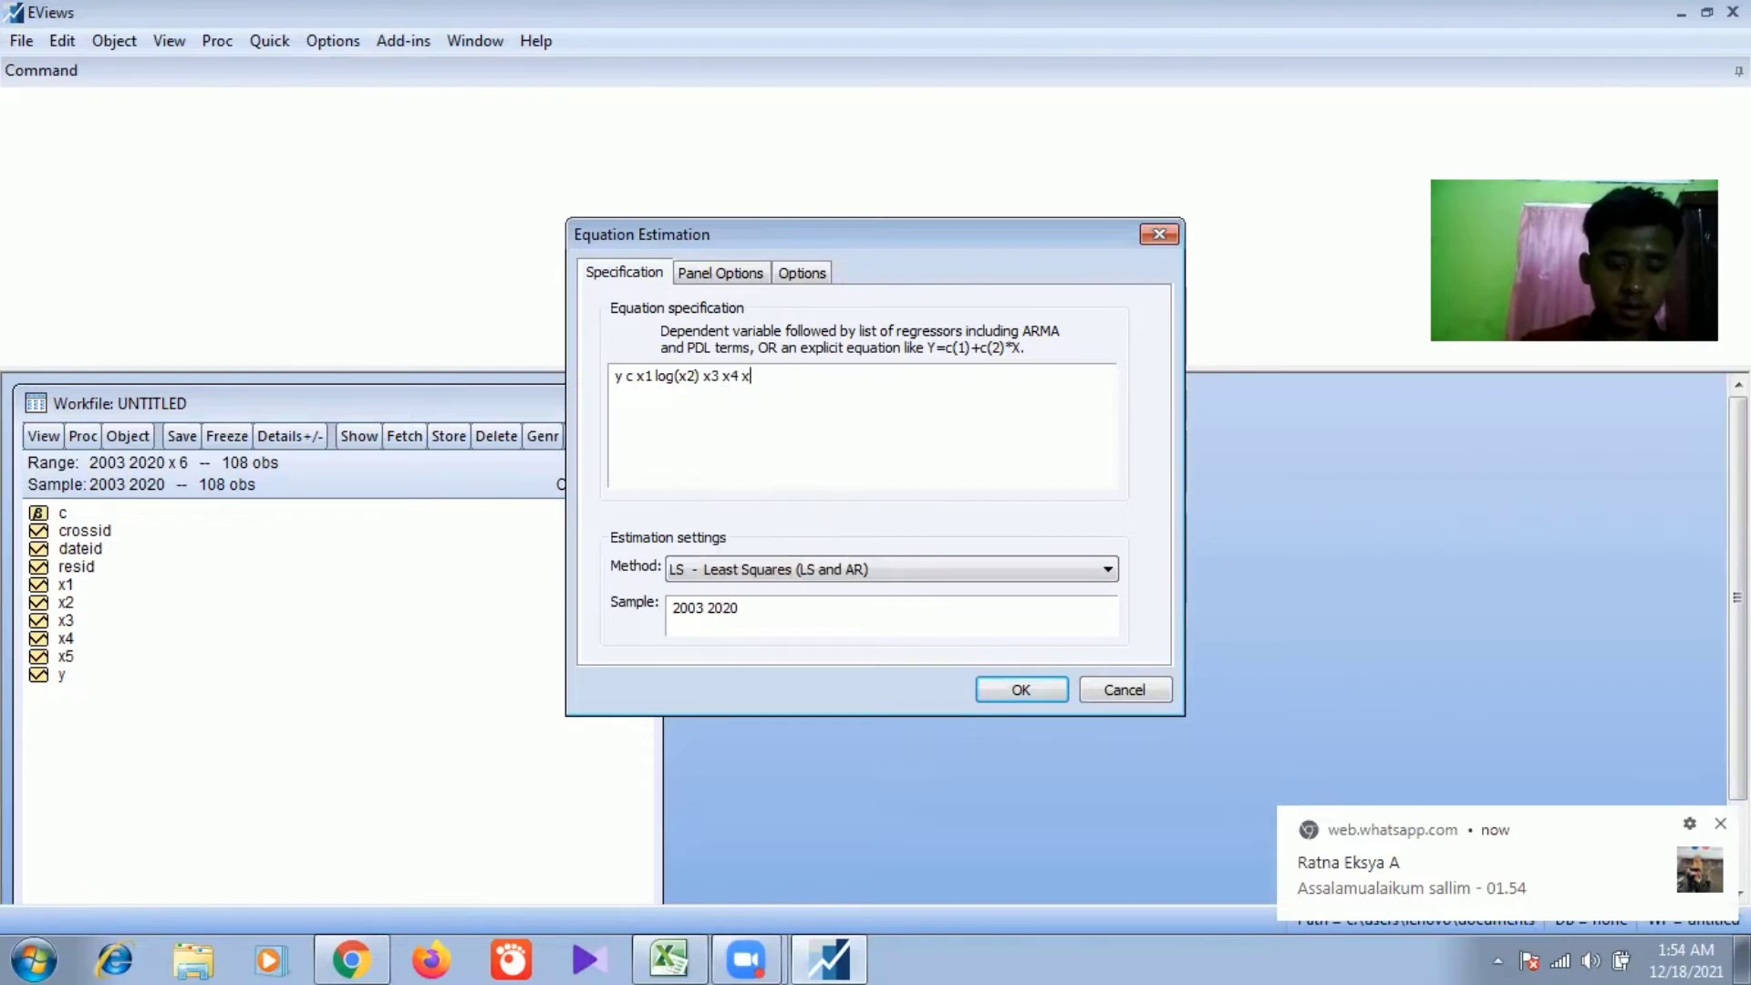
type("5")
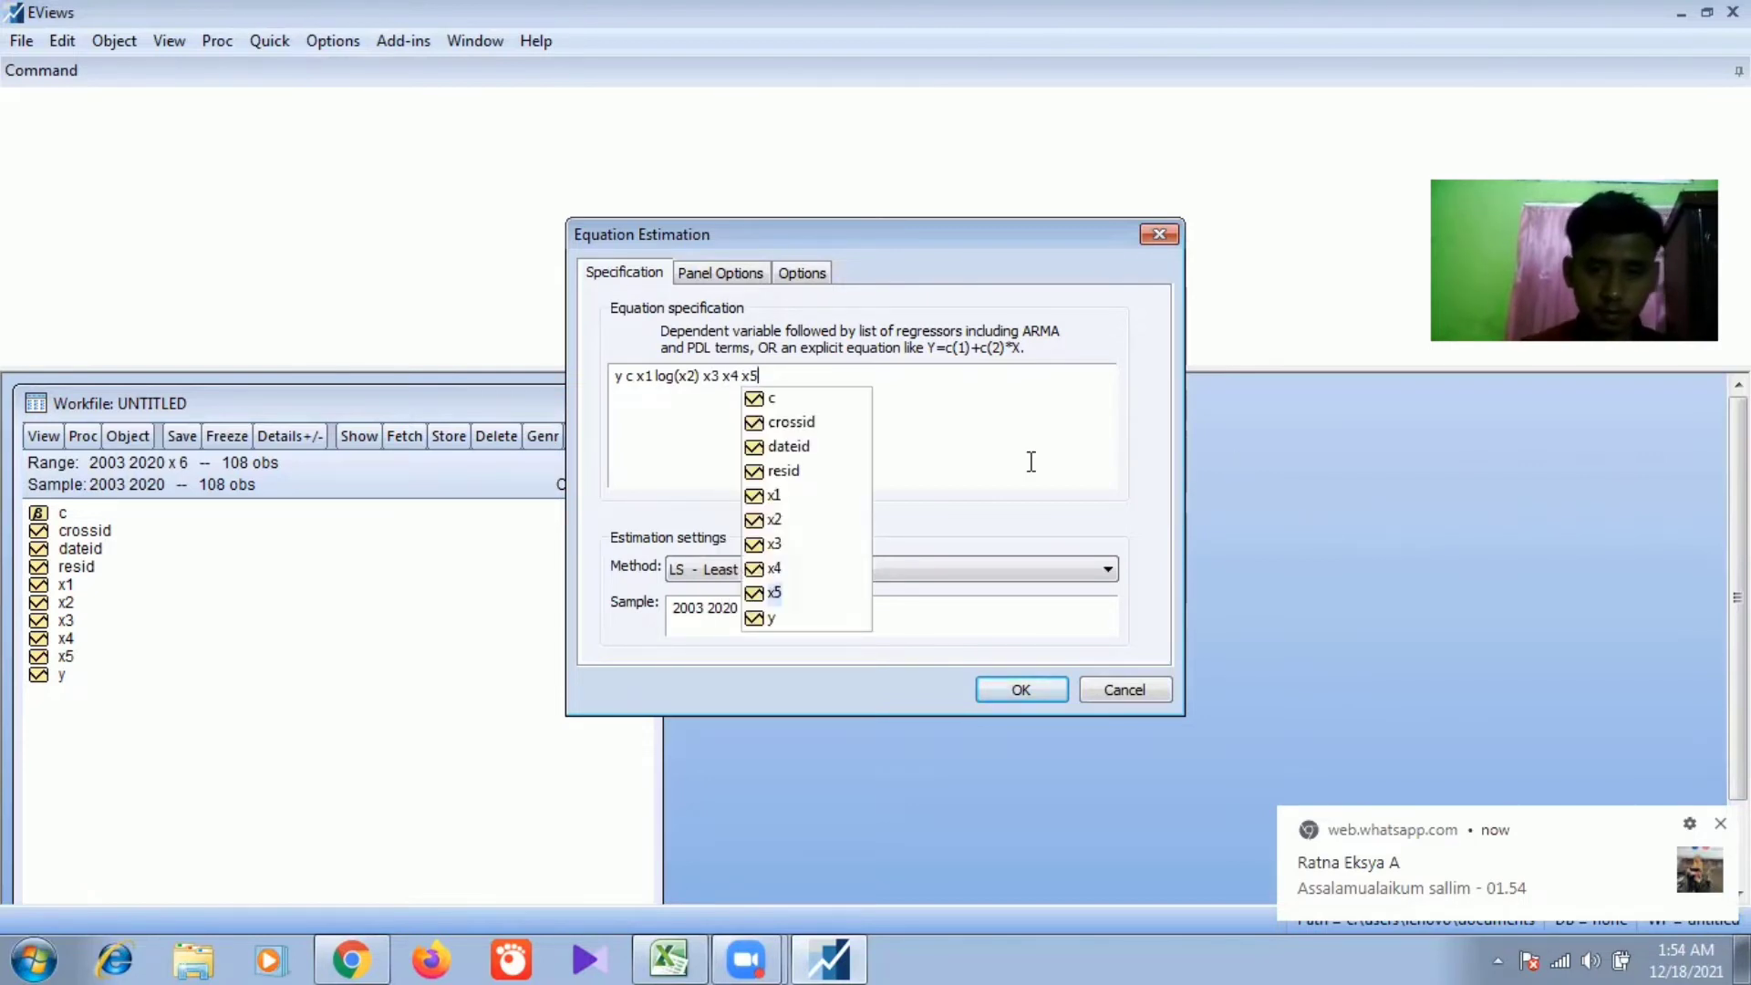
left_click(648, 413)
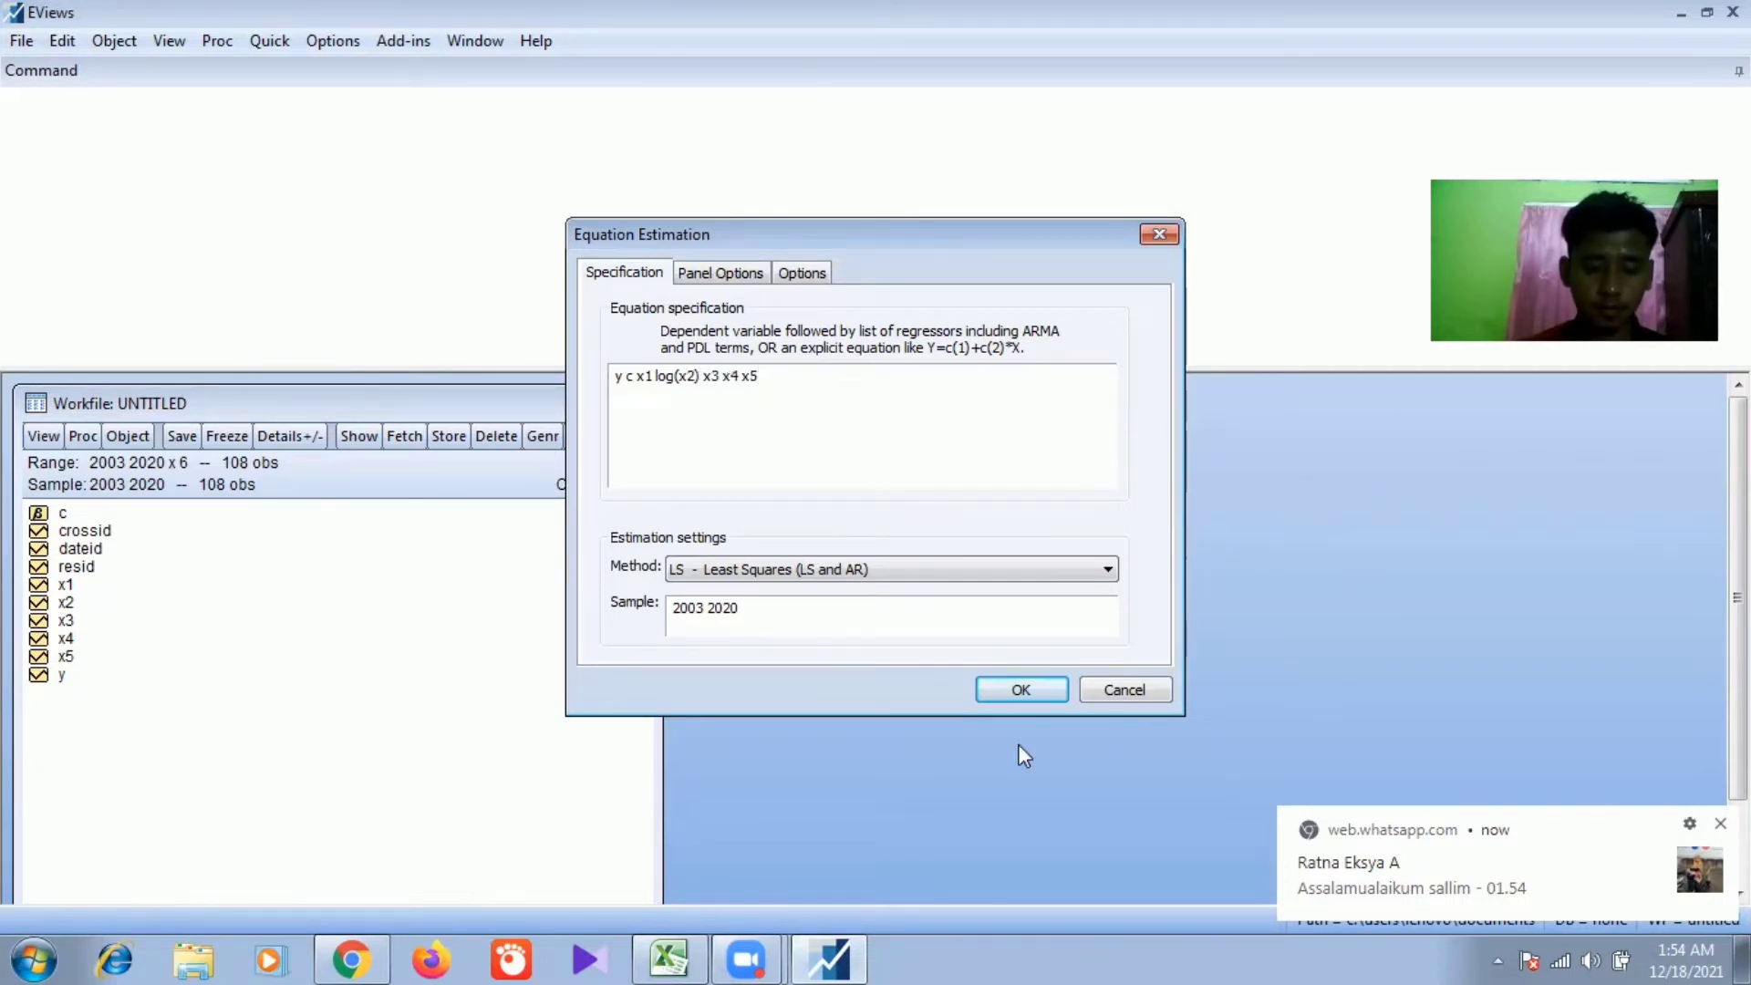
left_click(1021, 689)
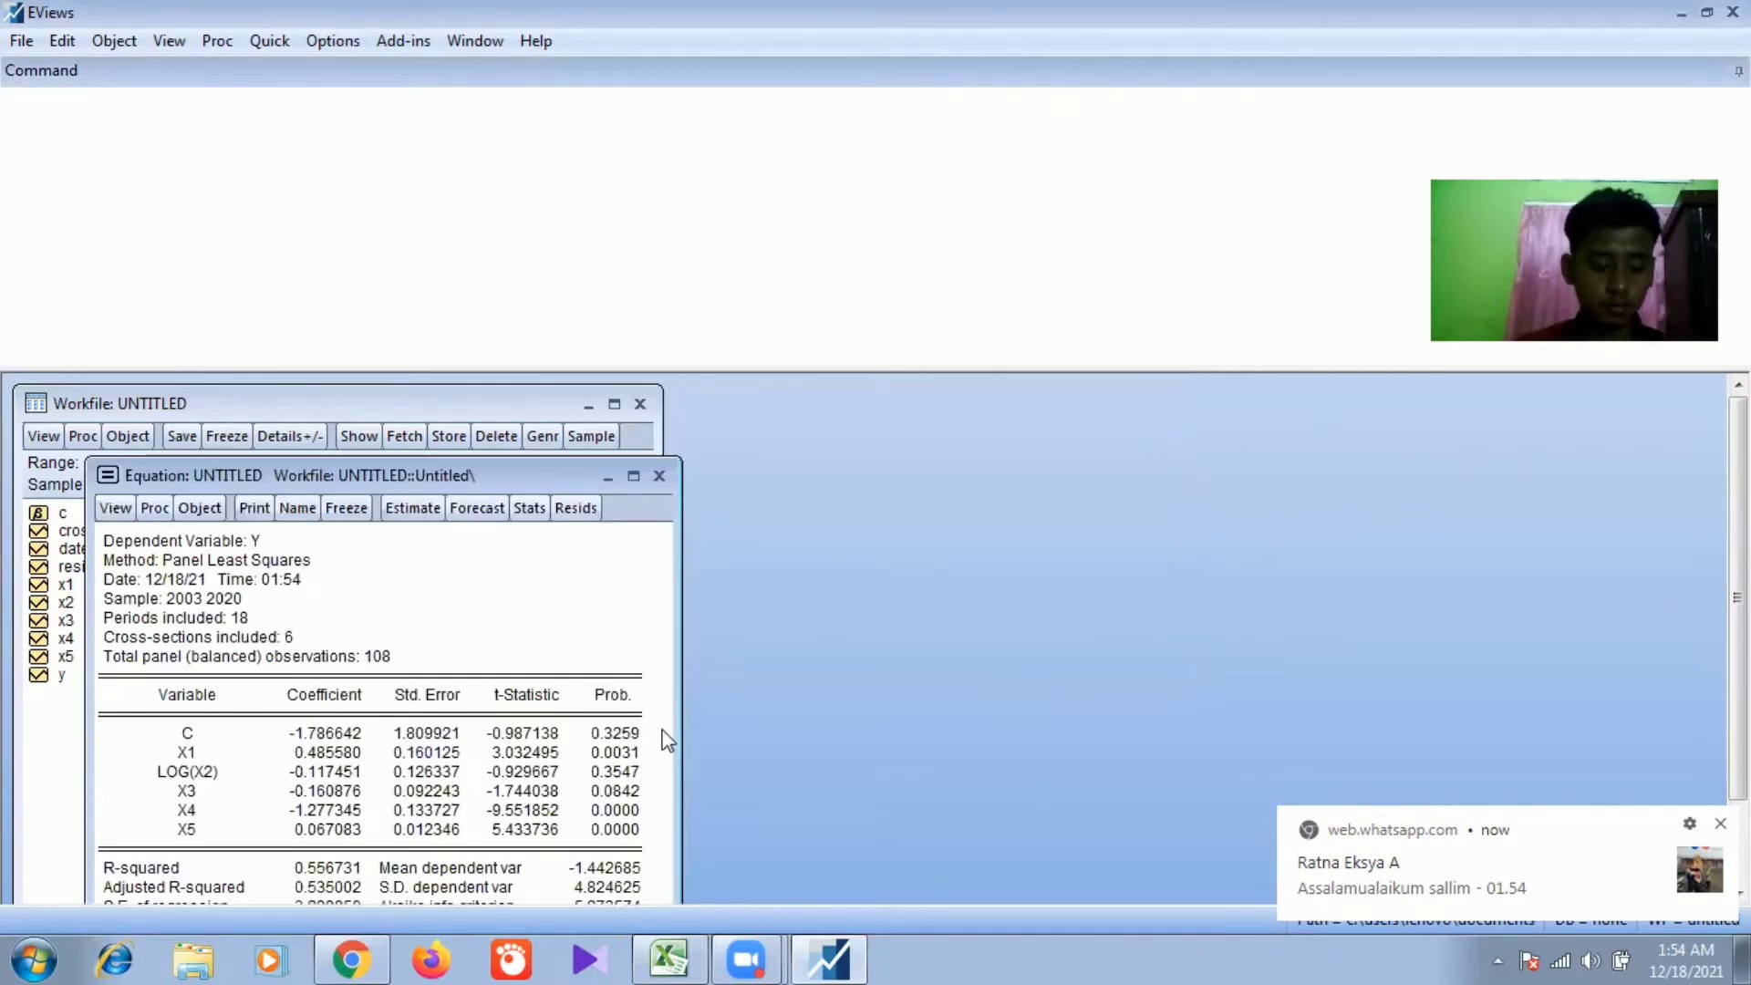
Step: Freeze the panel least squares output as a table, name it CEM and close the table
left_click(347, 508)
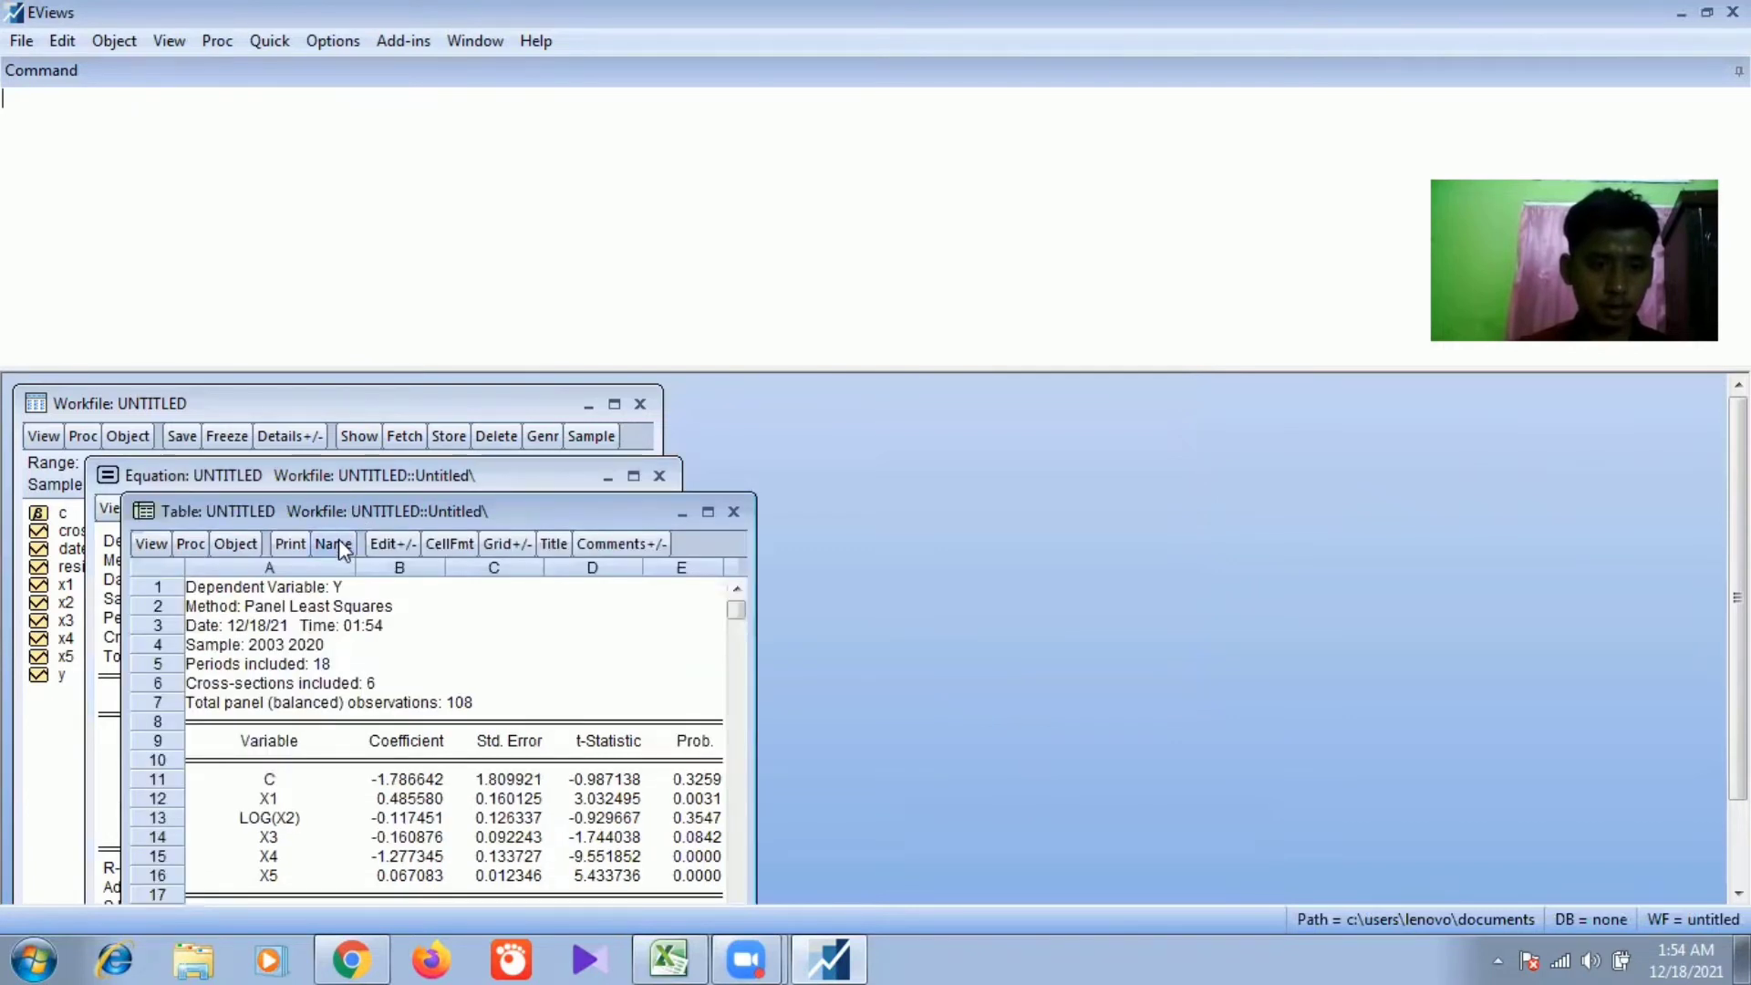
left_click(334, 543)
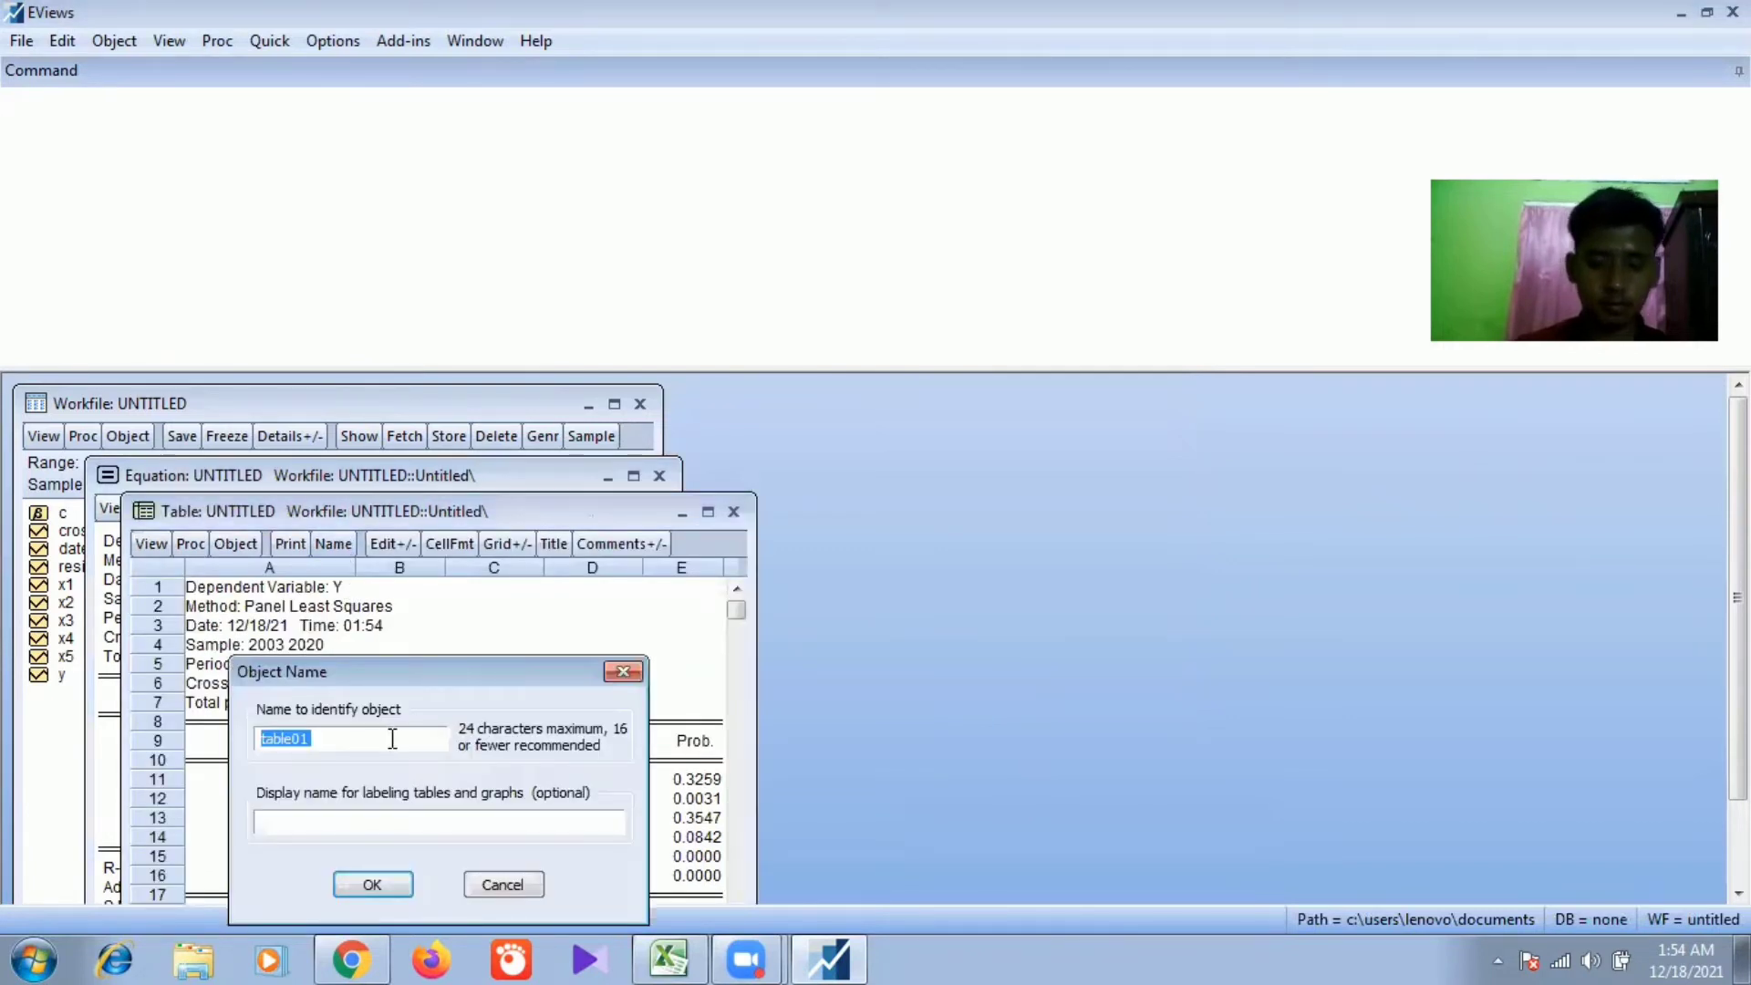
key("BackSpace")
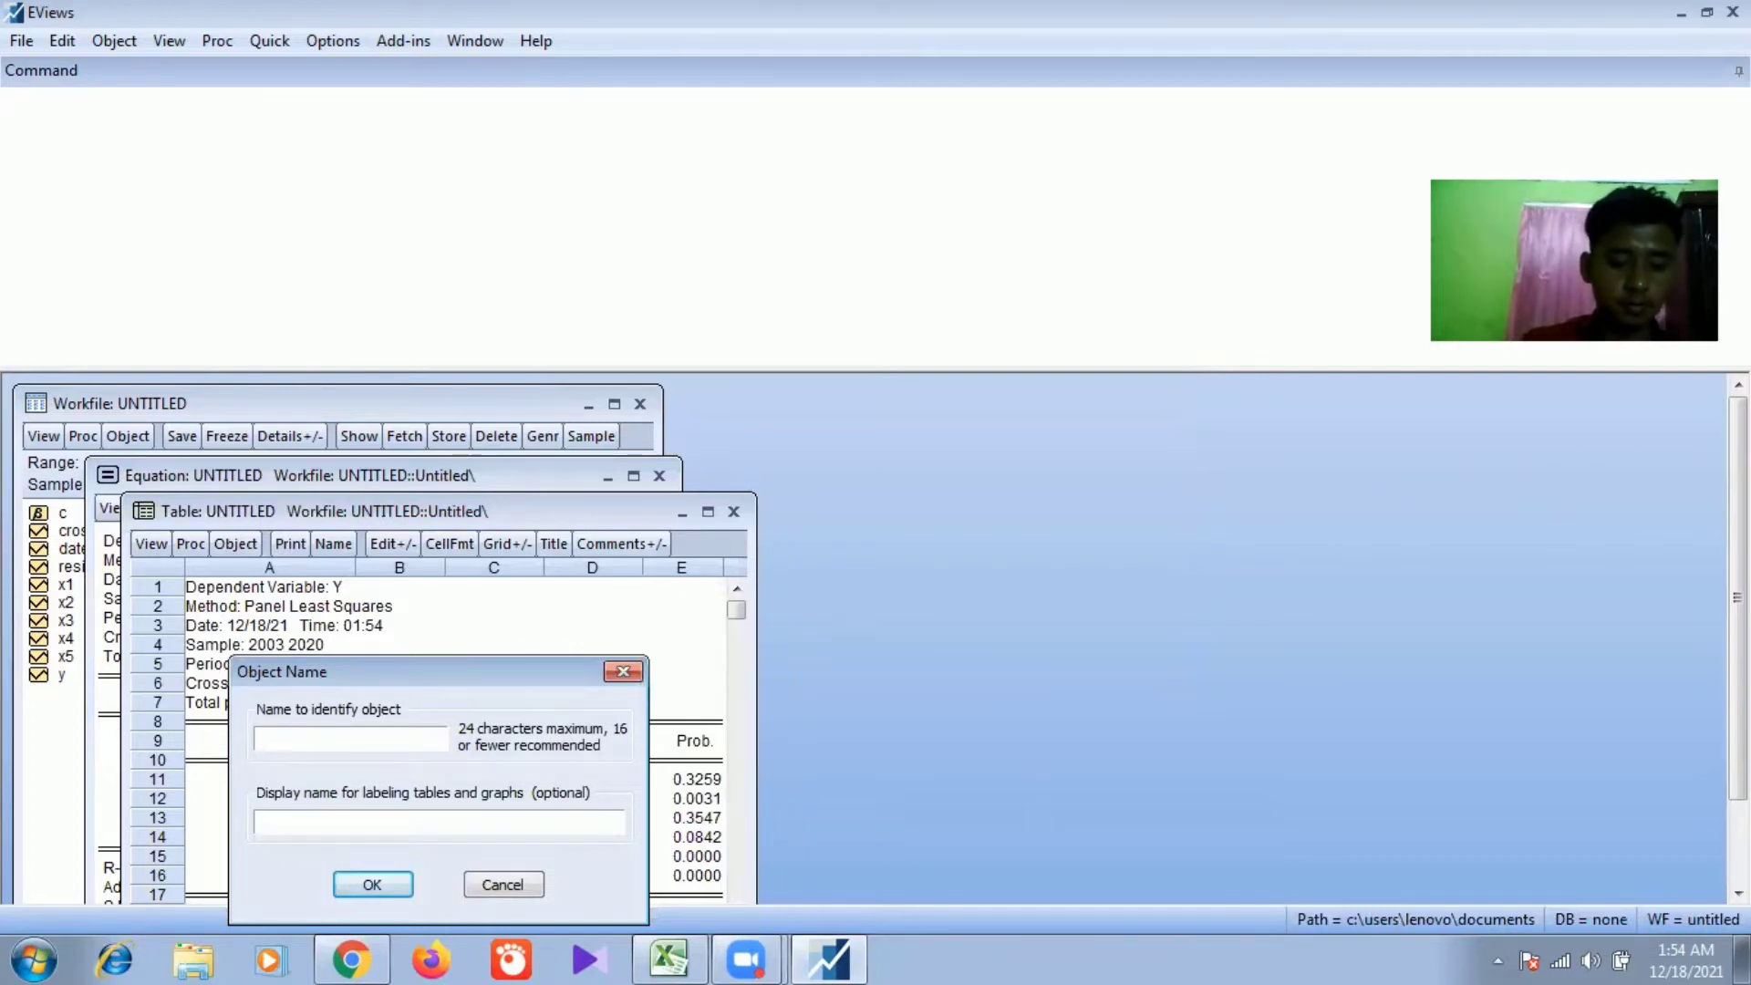
type("CE")
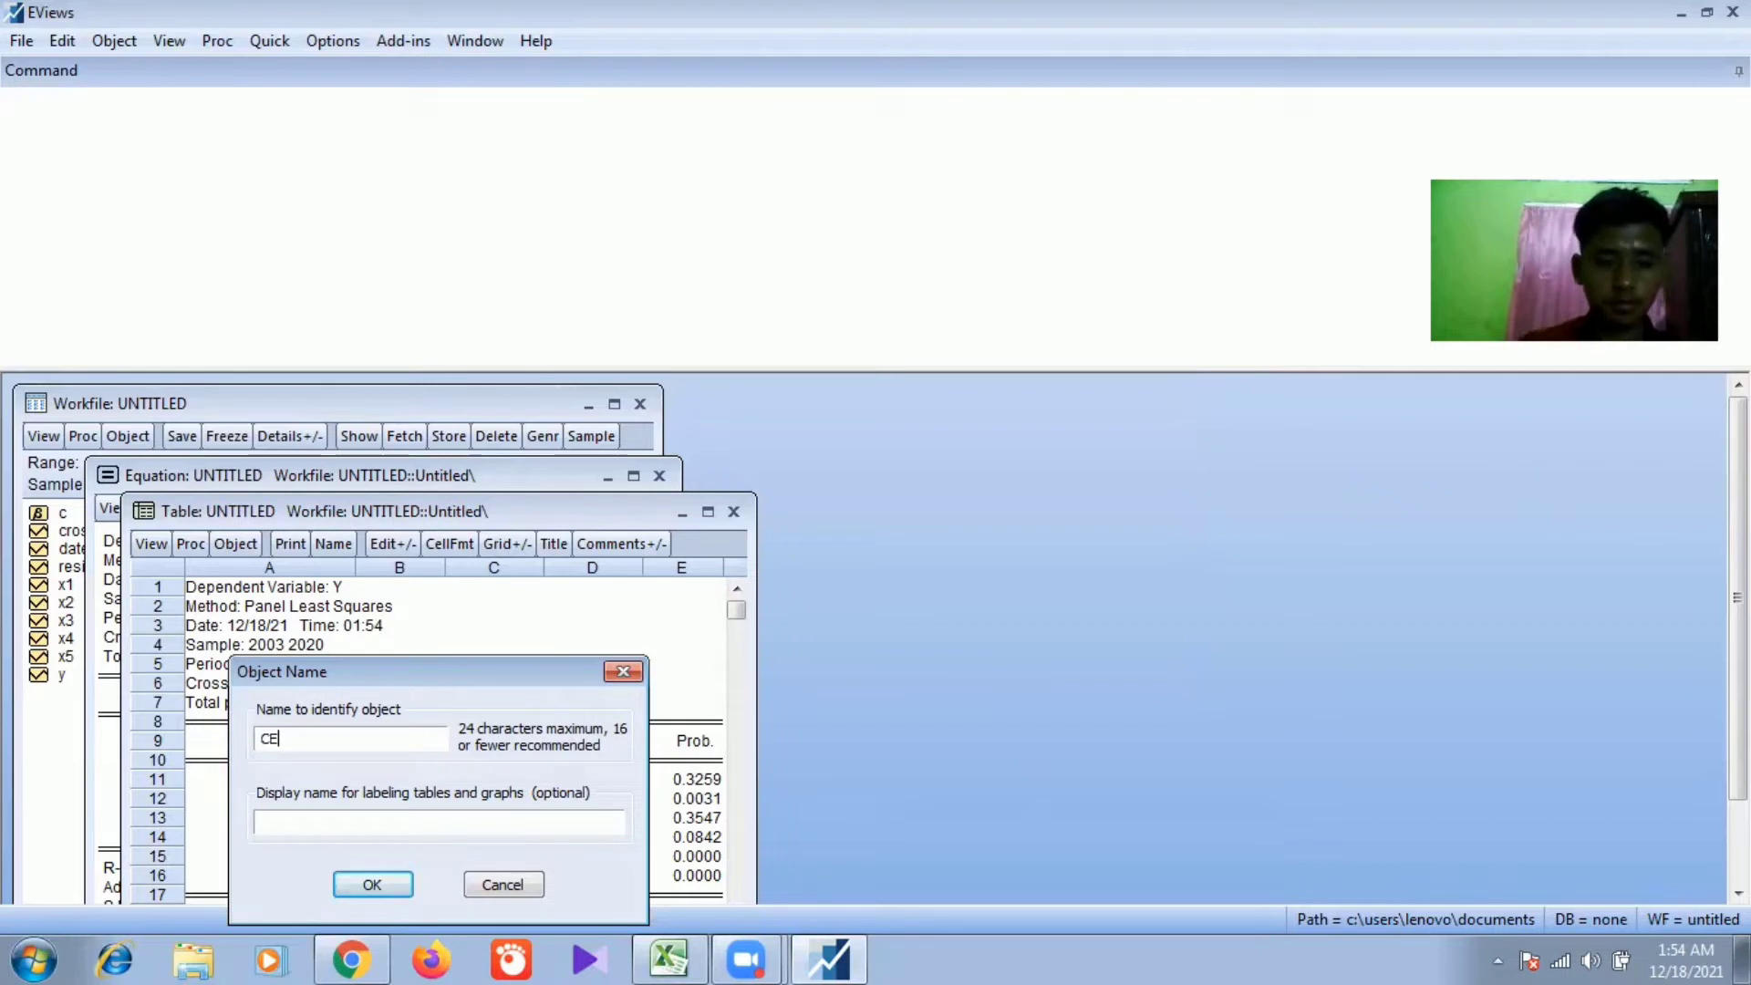
type("M")
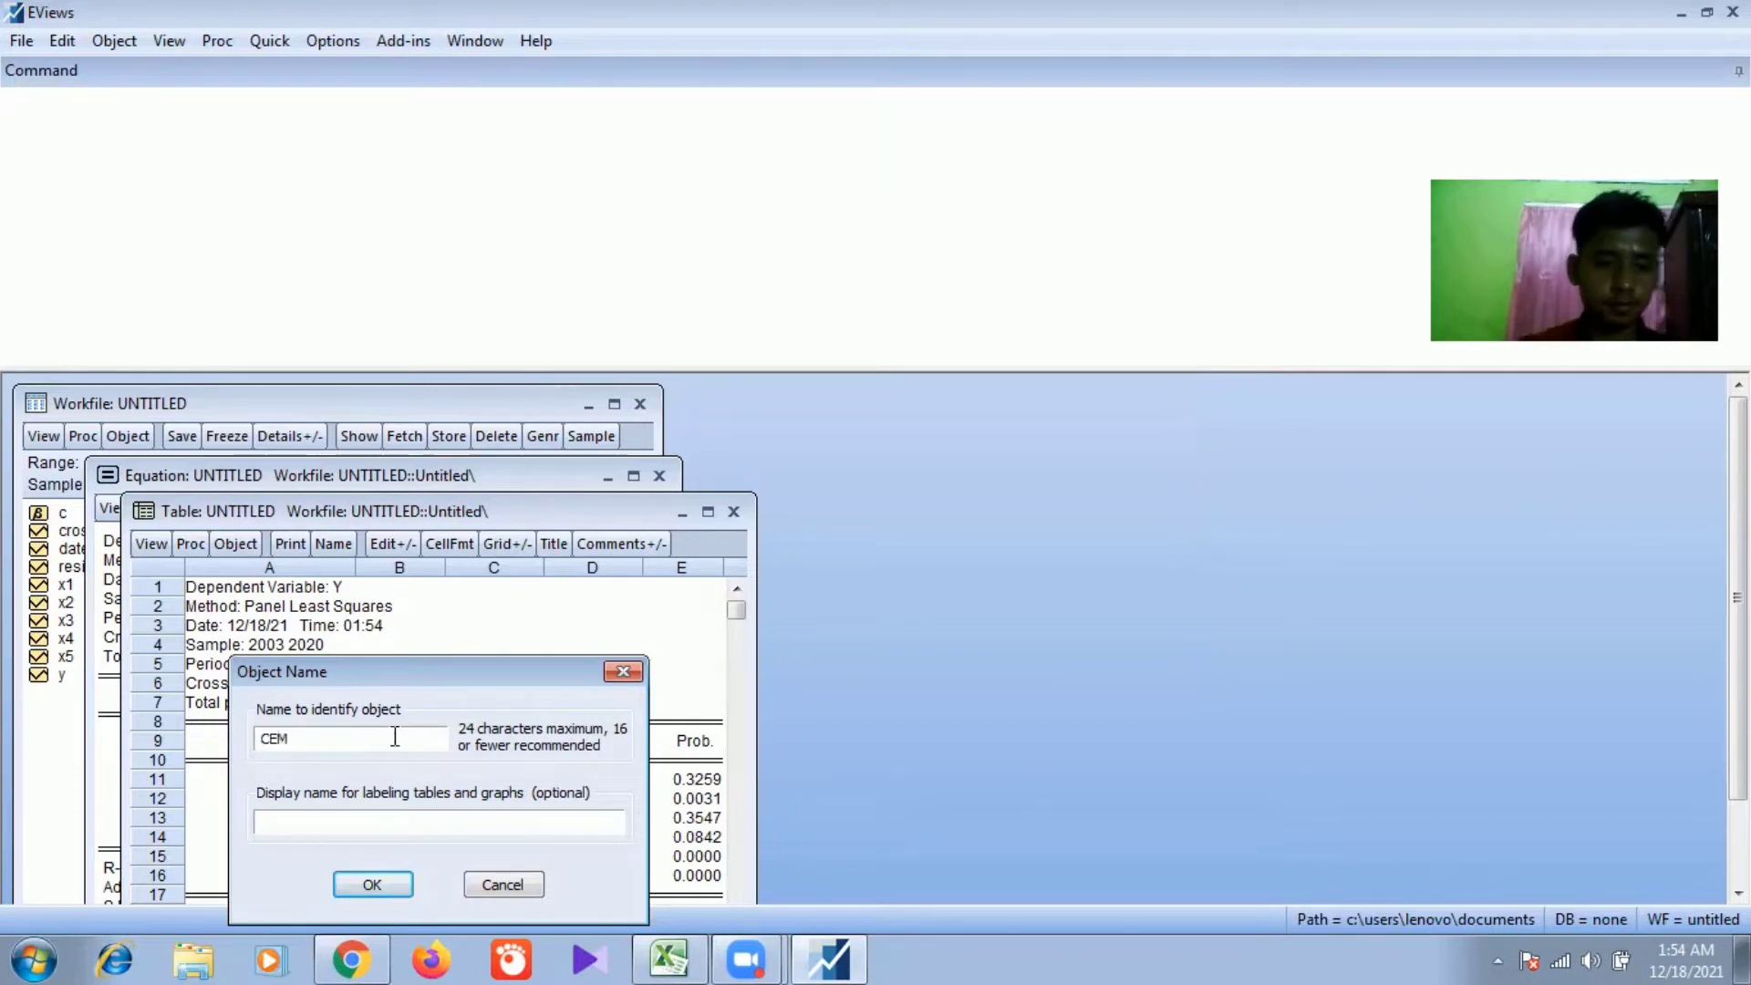
left_click(373, 889)
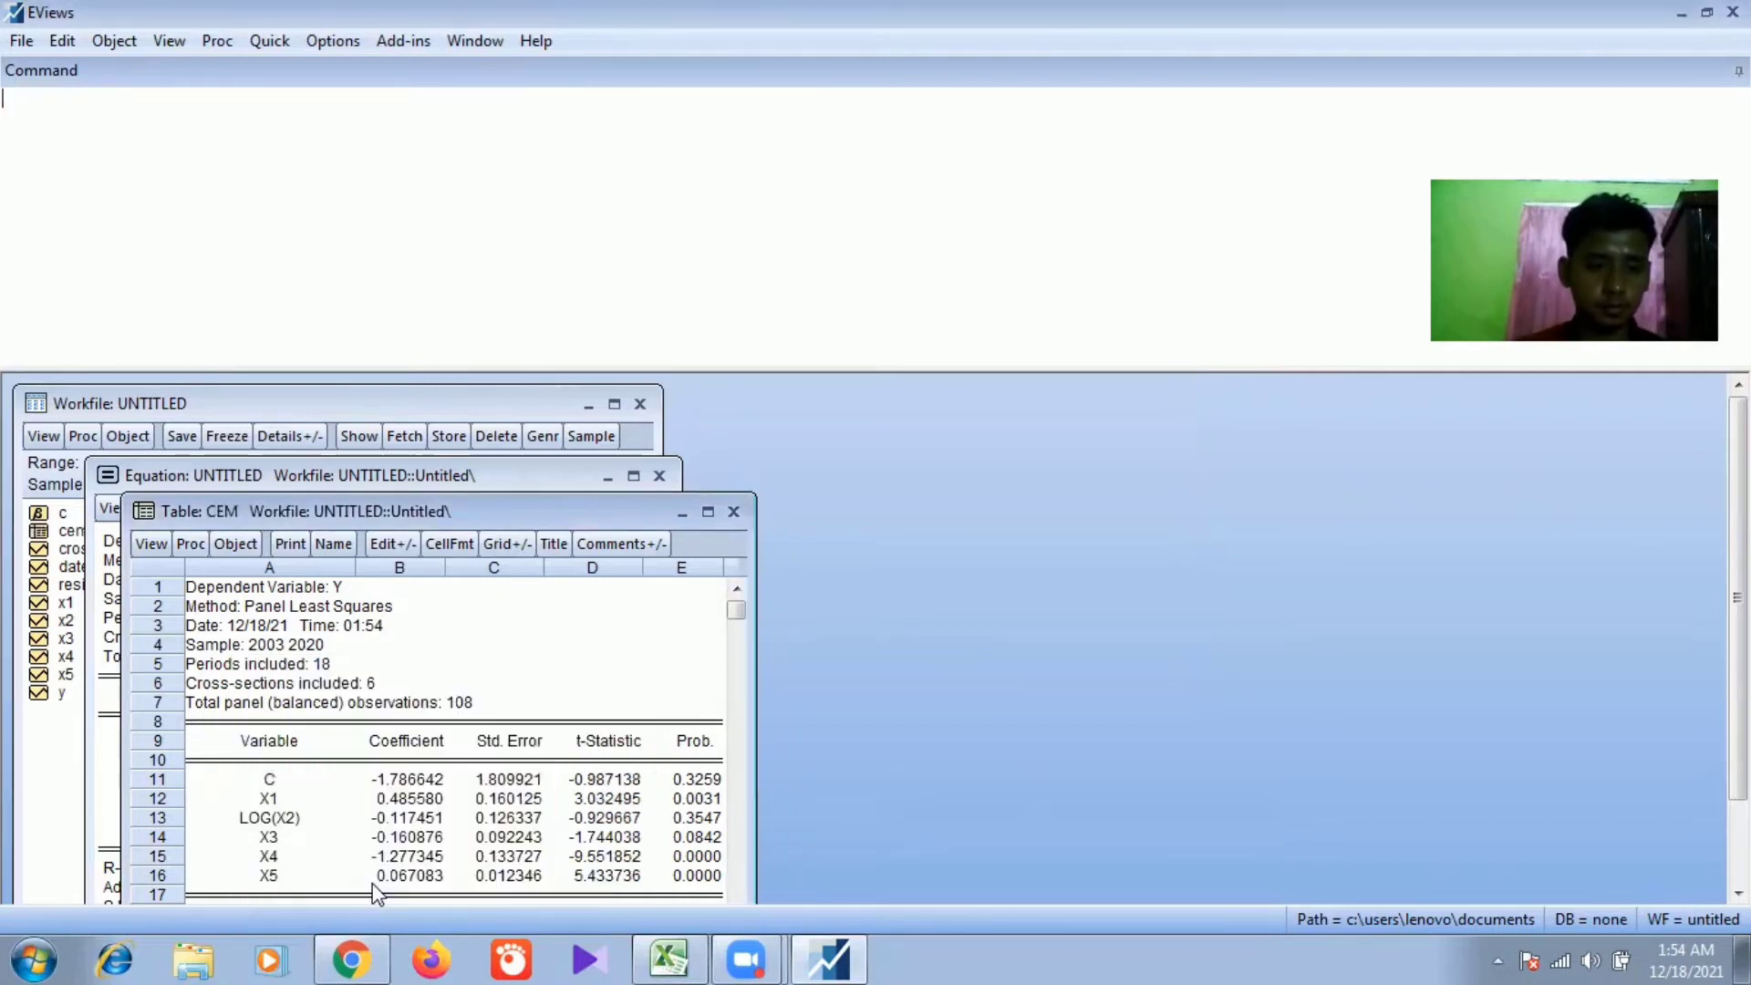
left_click(733, 513)
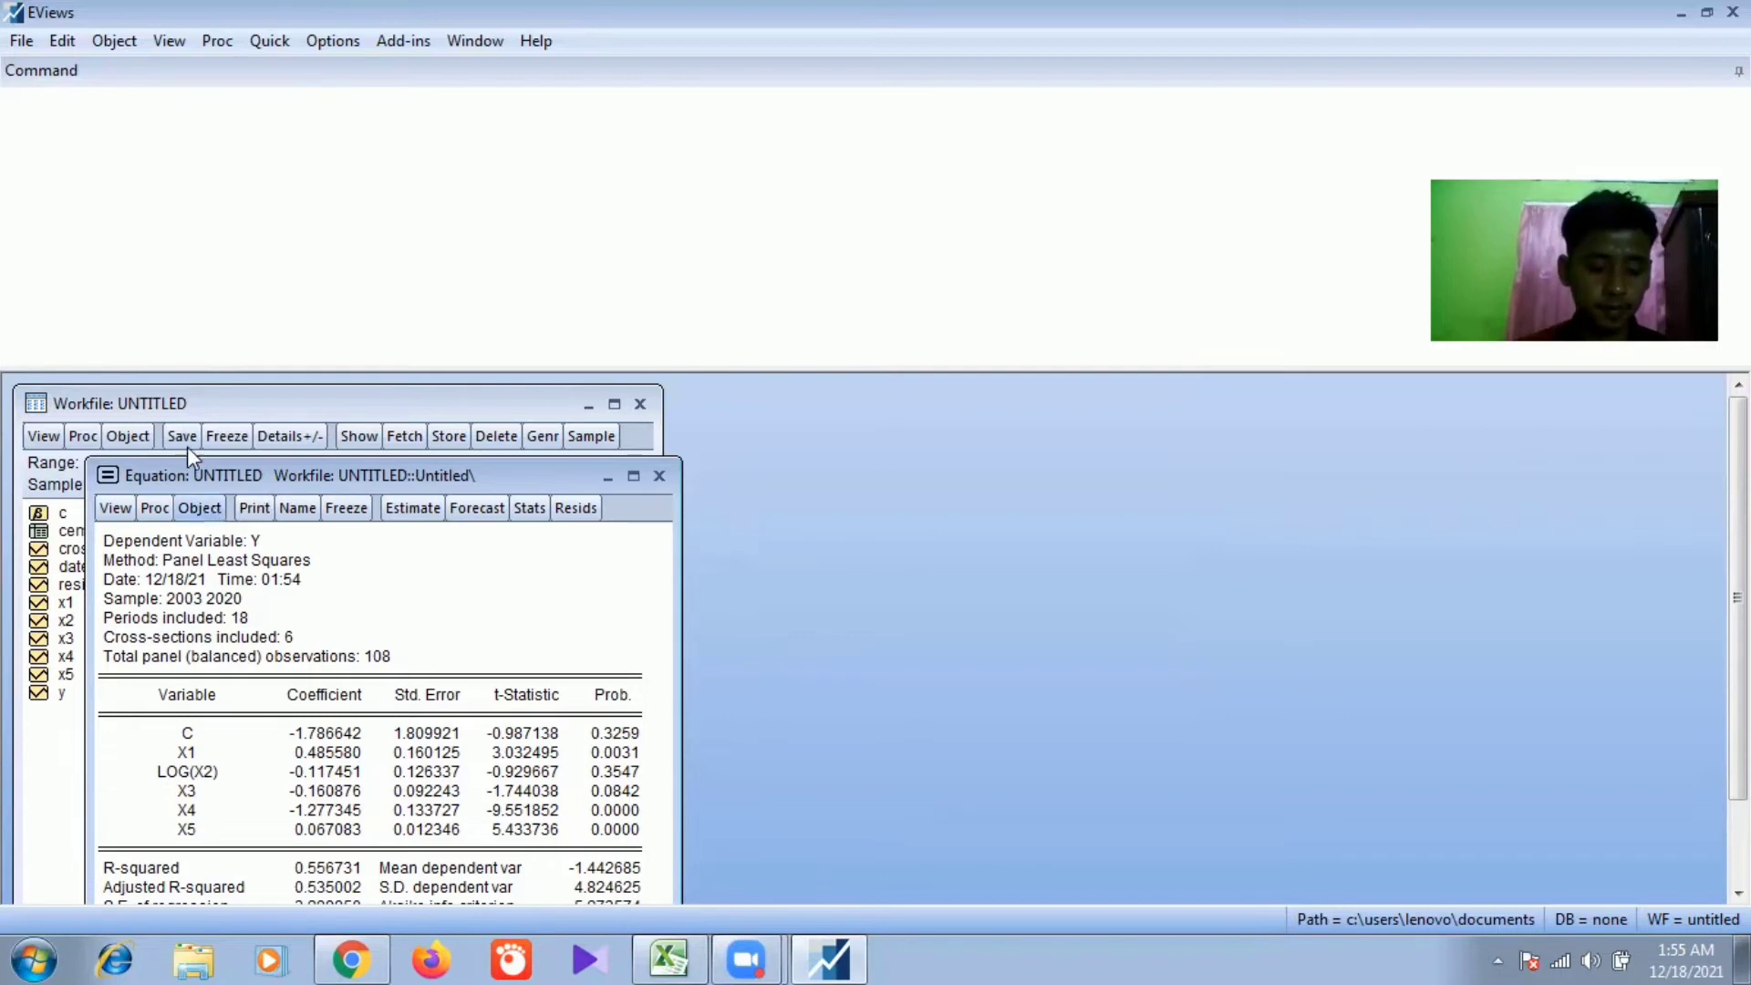
Step: Re-estimate the equation with fixed cross-section effects, keeping the same specification and no period effects
left_click(415, 509)
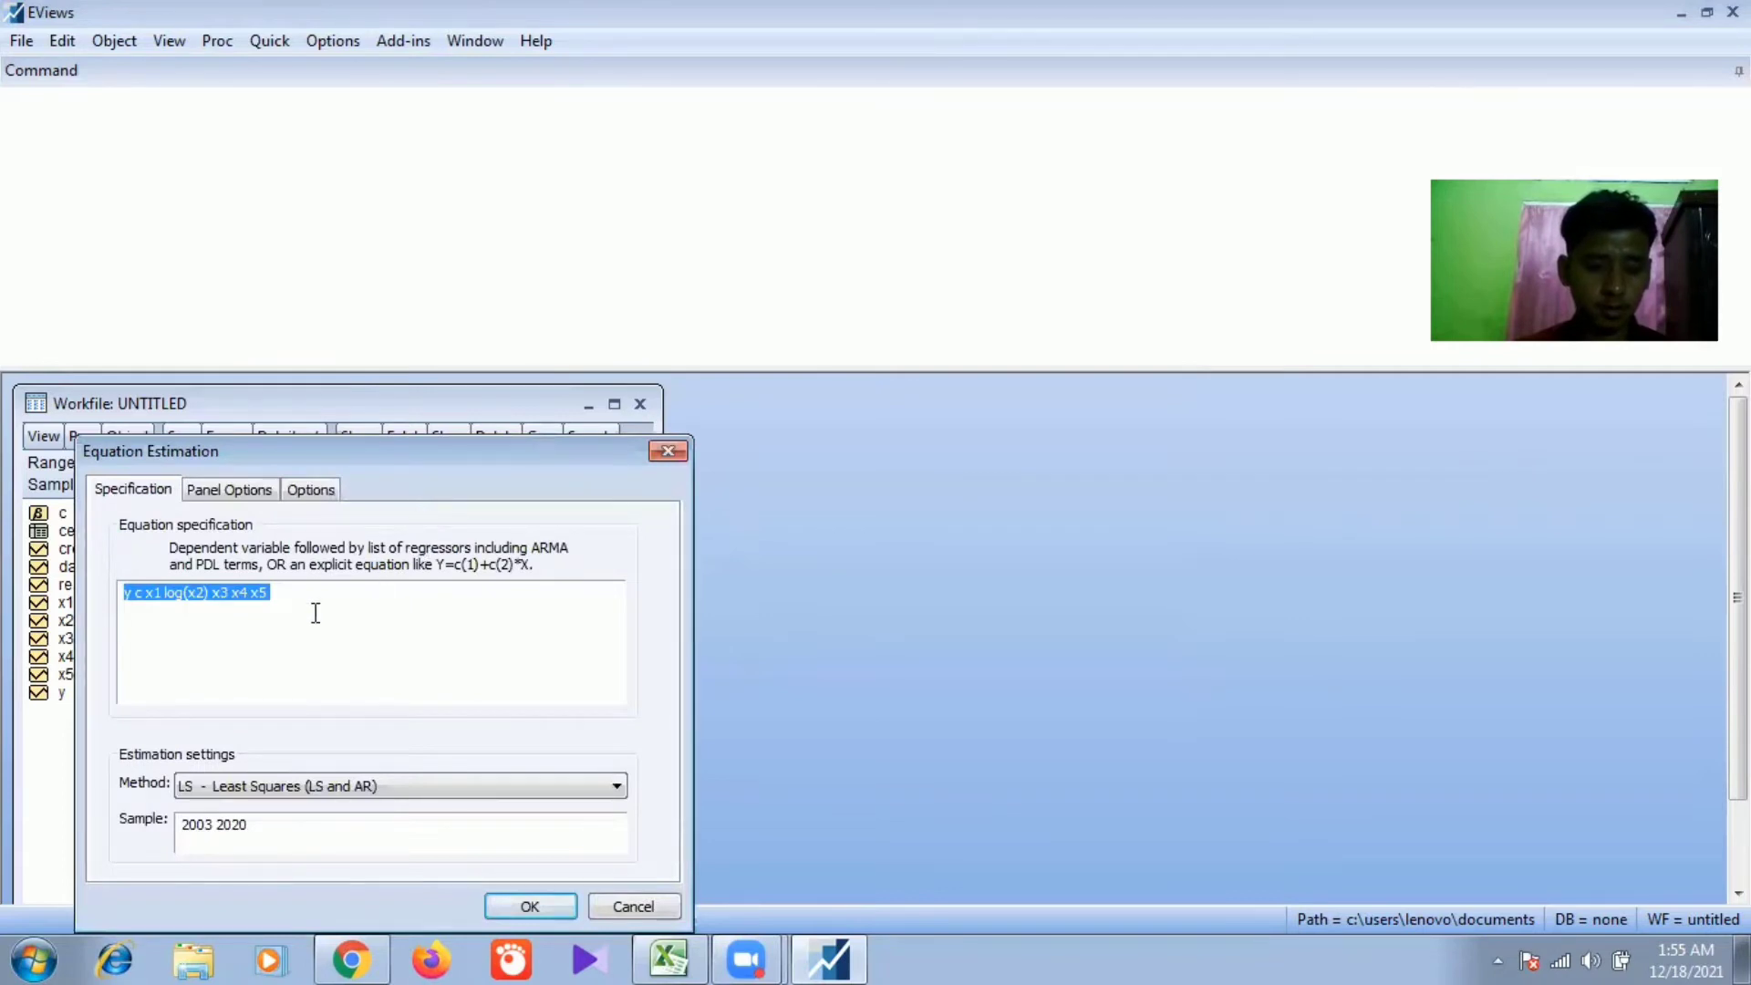
left_click(237, 493)
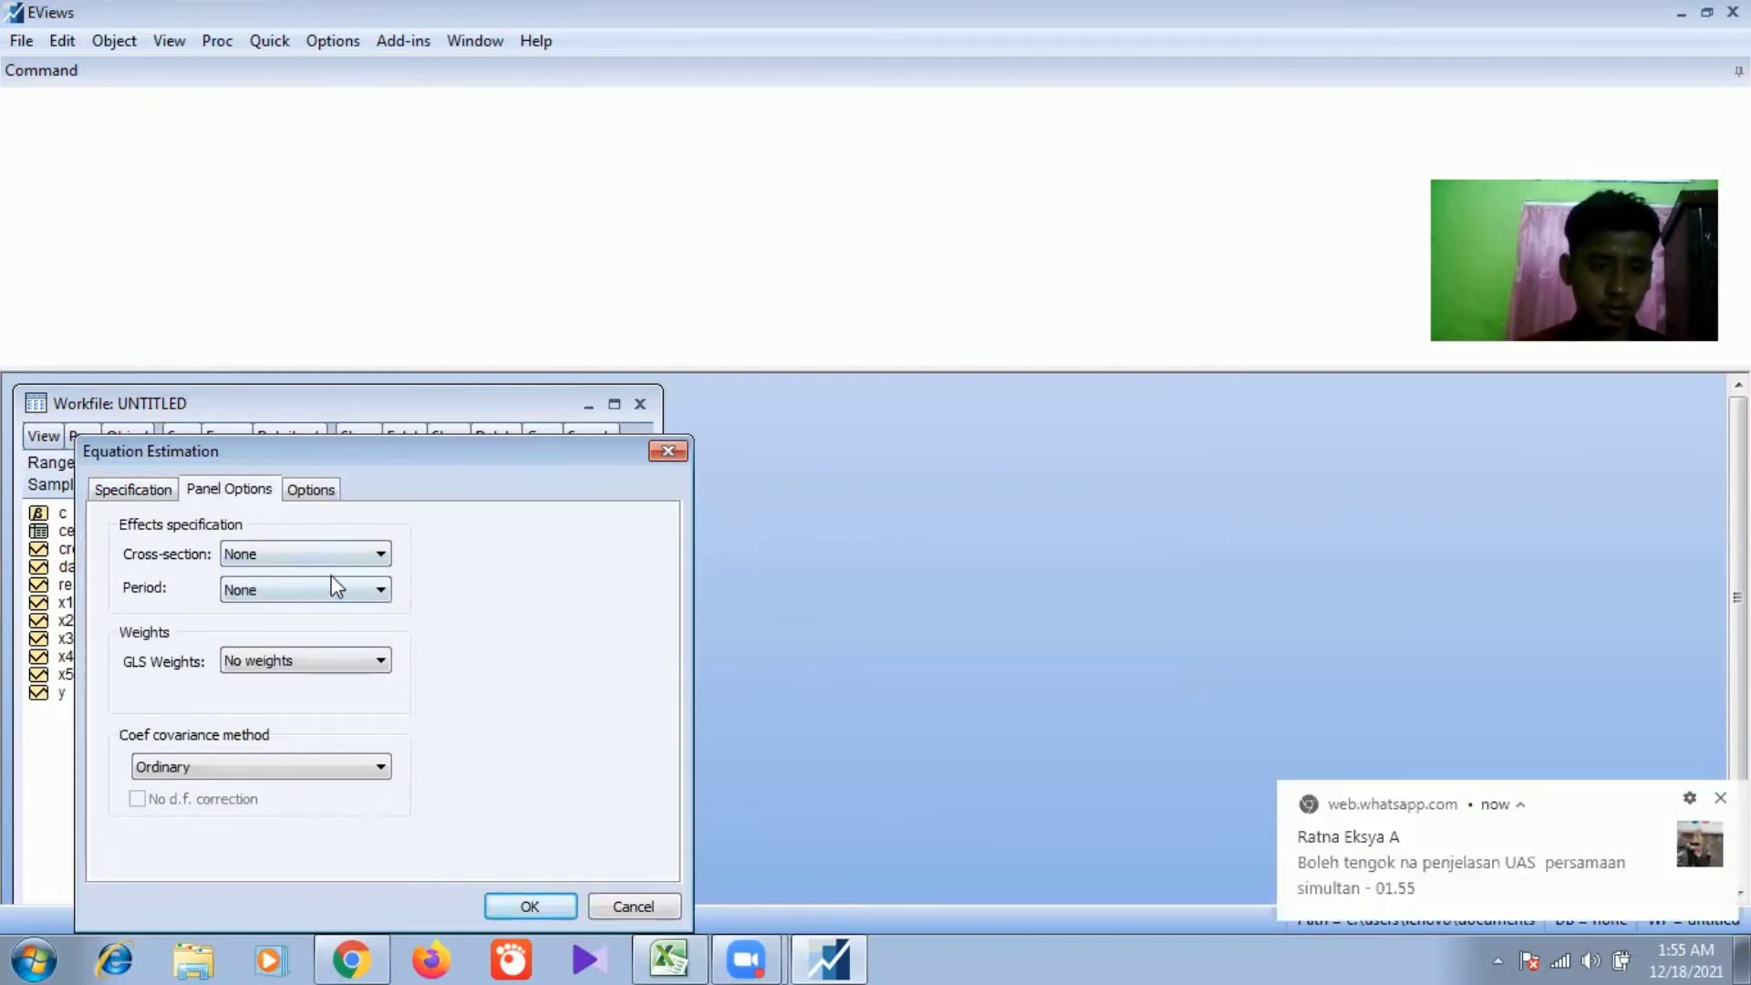
left_click(315, 556)
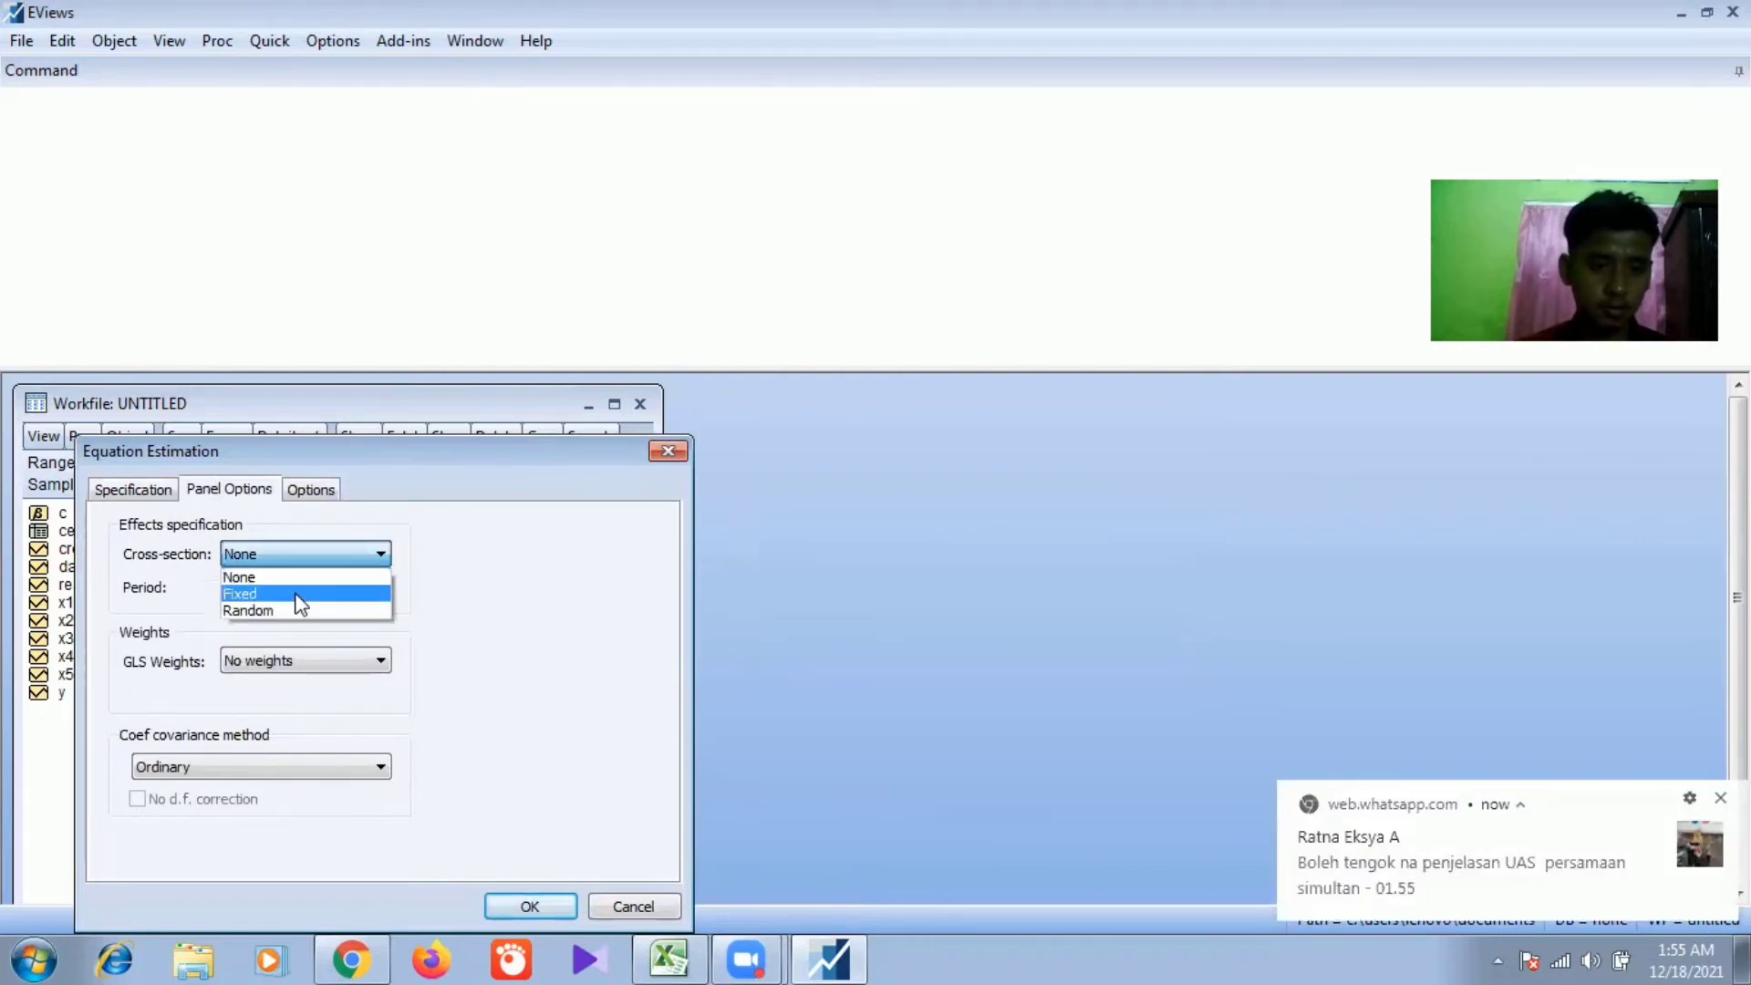
left_click(299, 594)
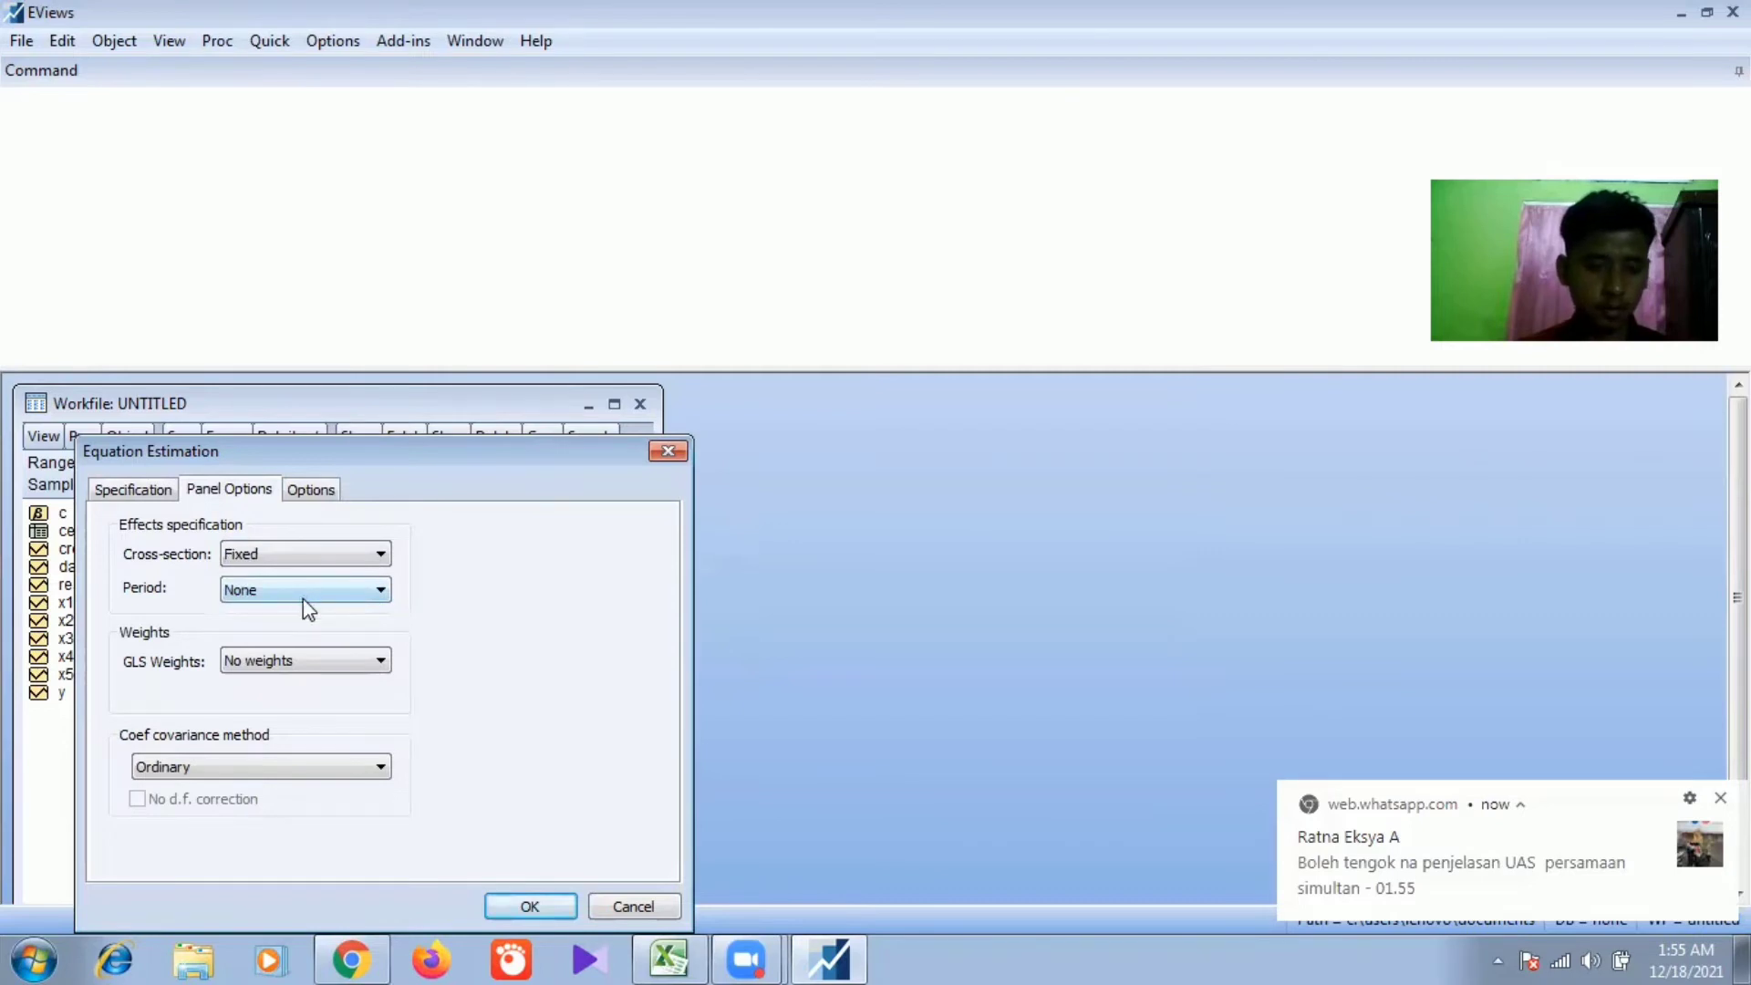
left_click(530, 908)
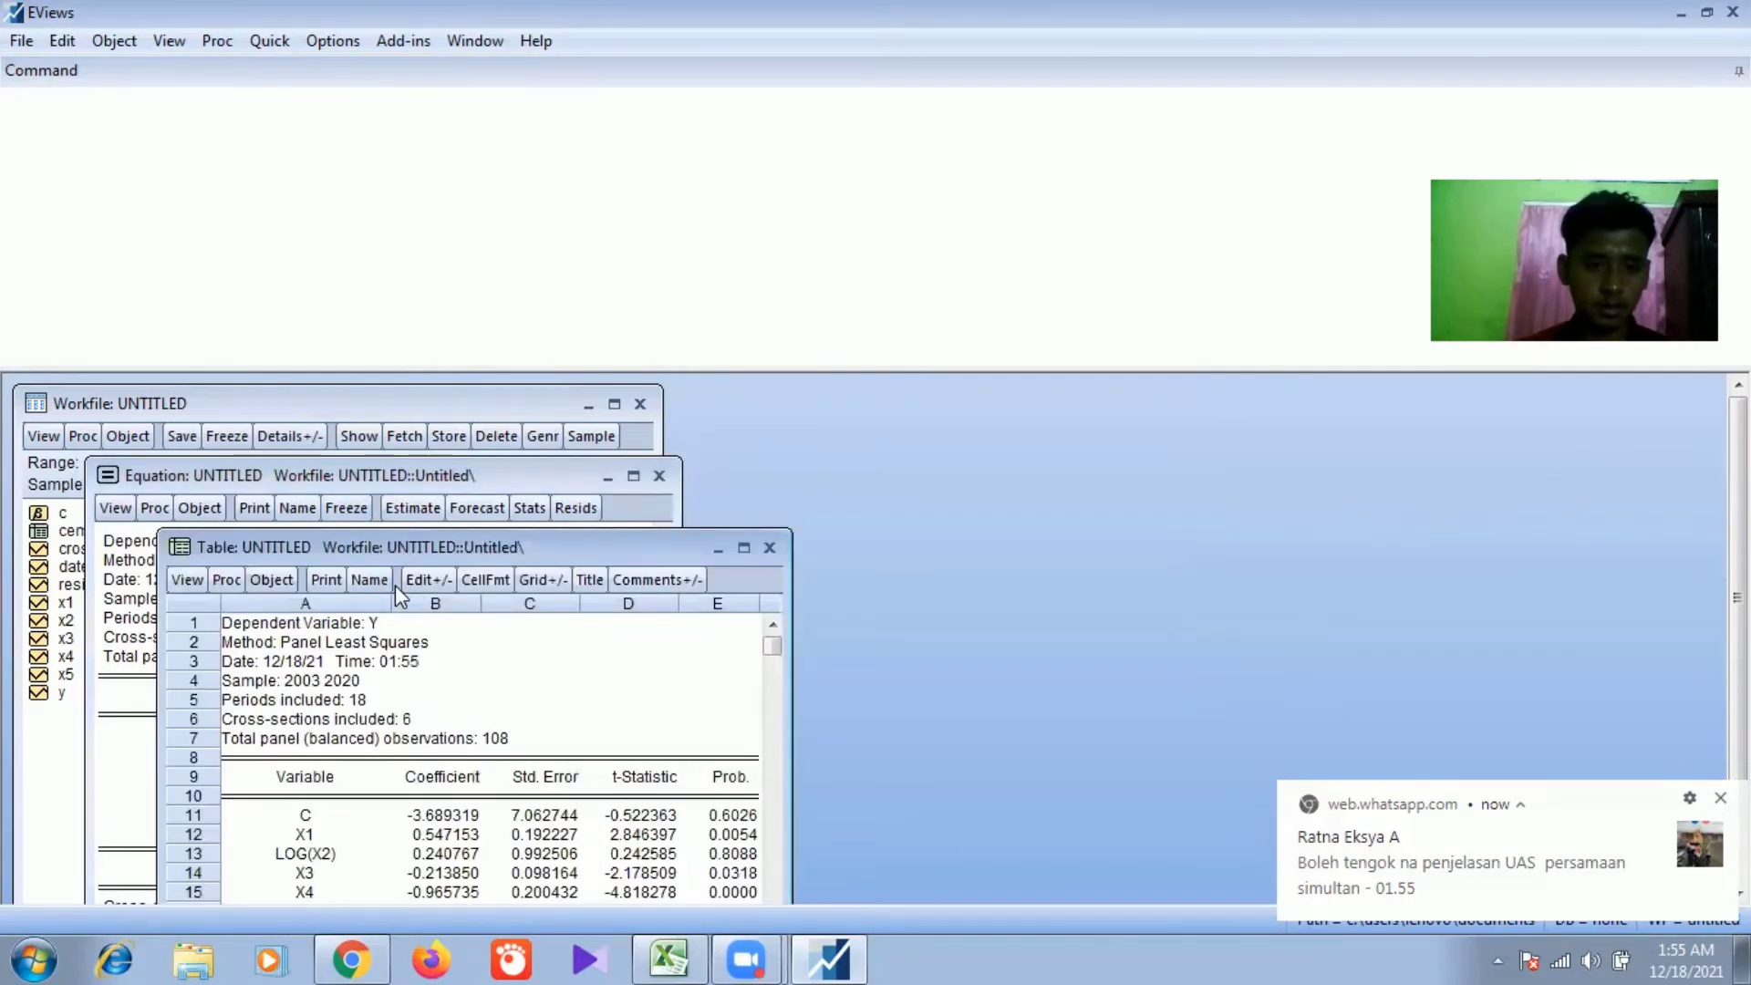
Step: Name the frozen table of the fixed effects output FEM and close it
left_click(379, 582)
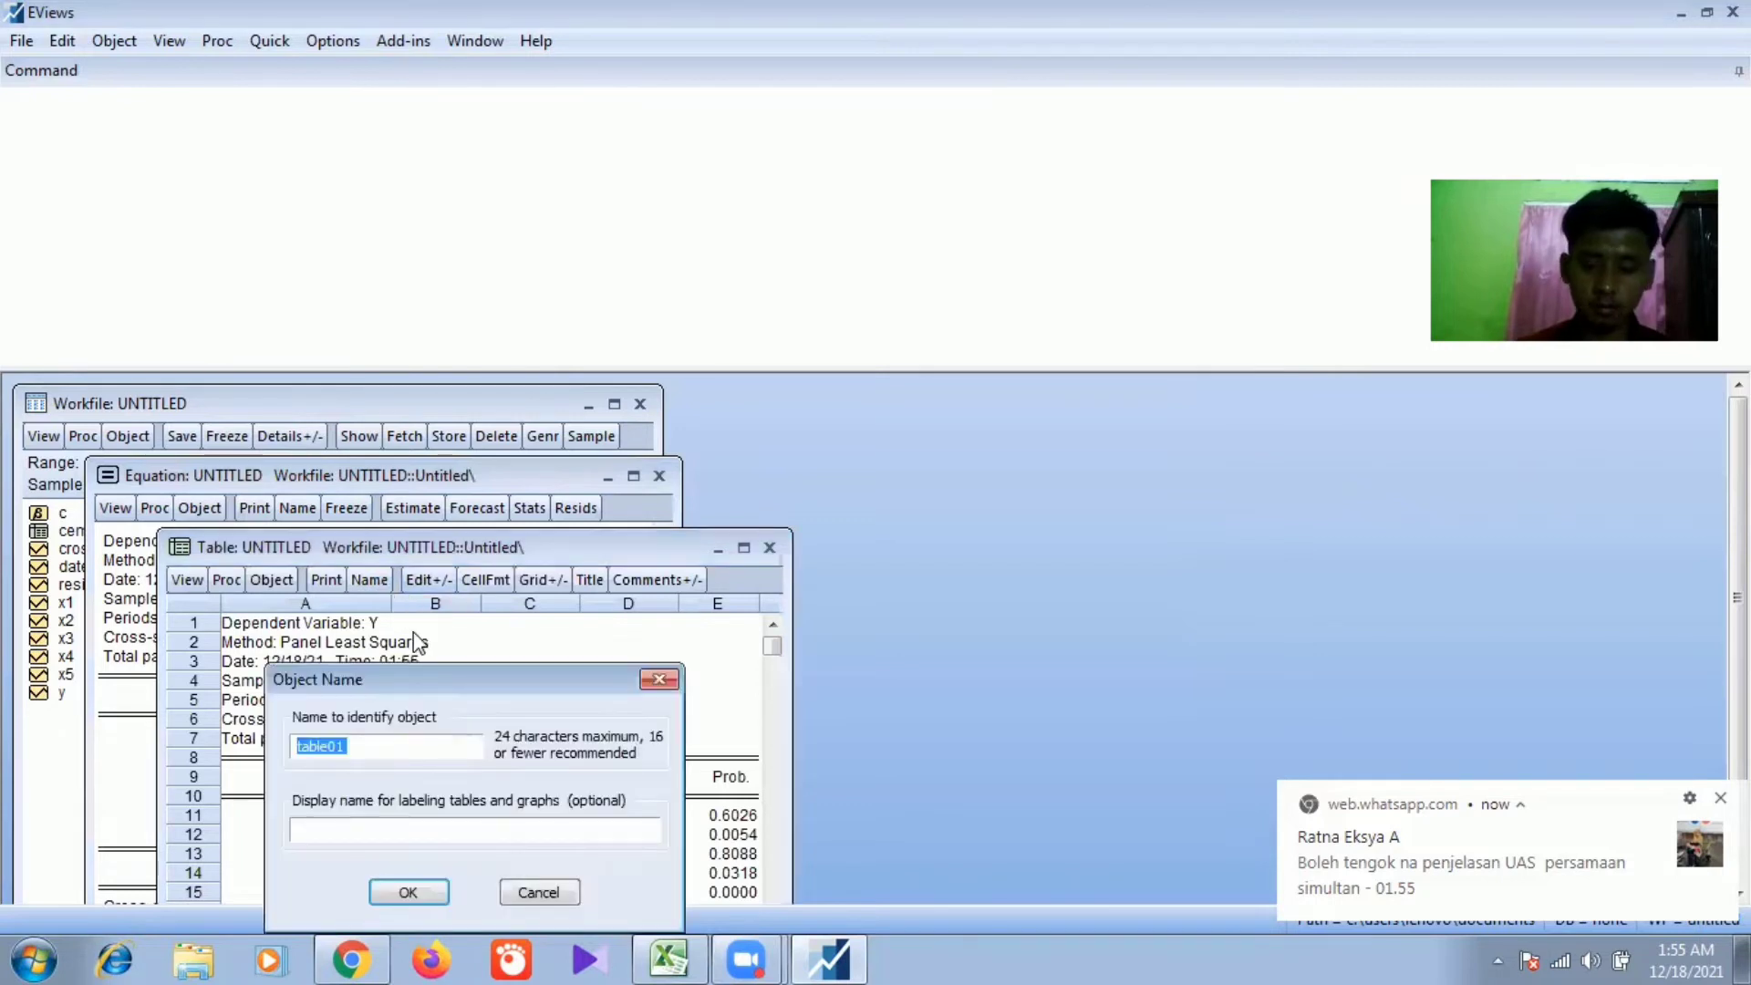
key("BackSpace")
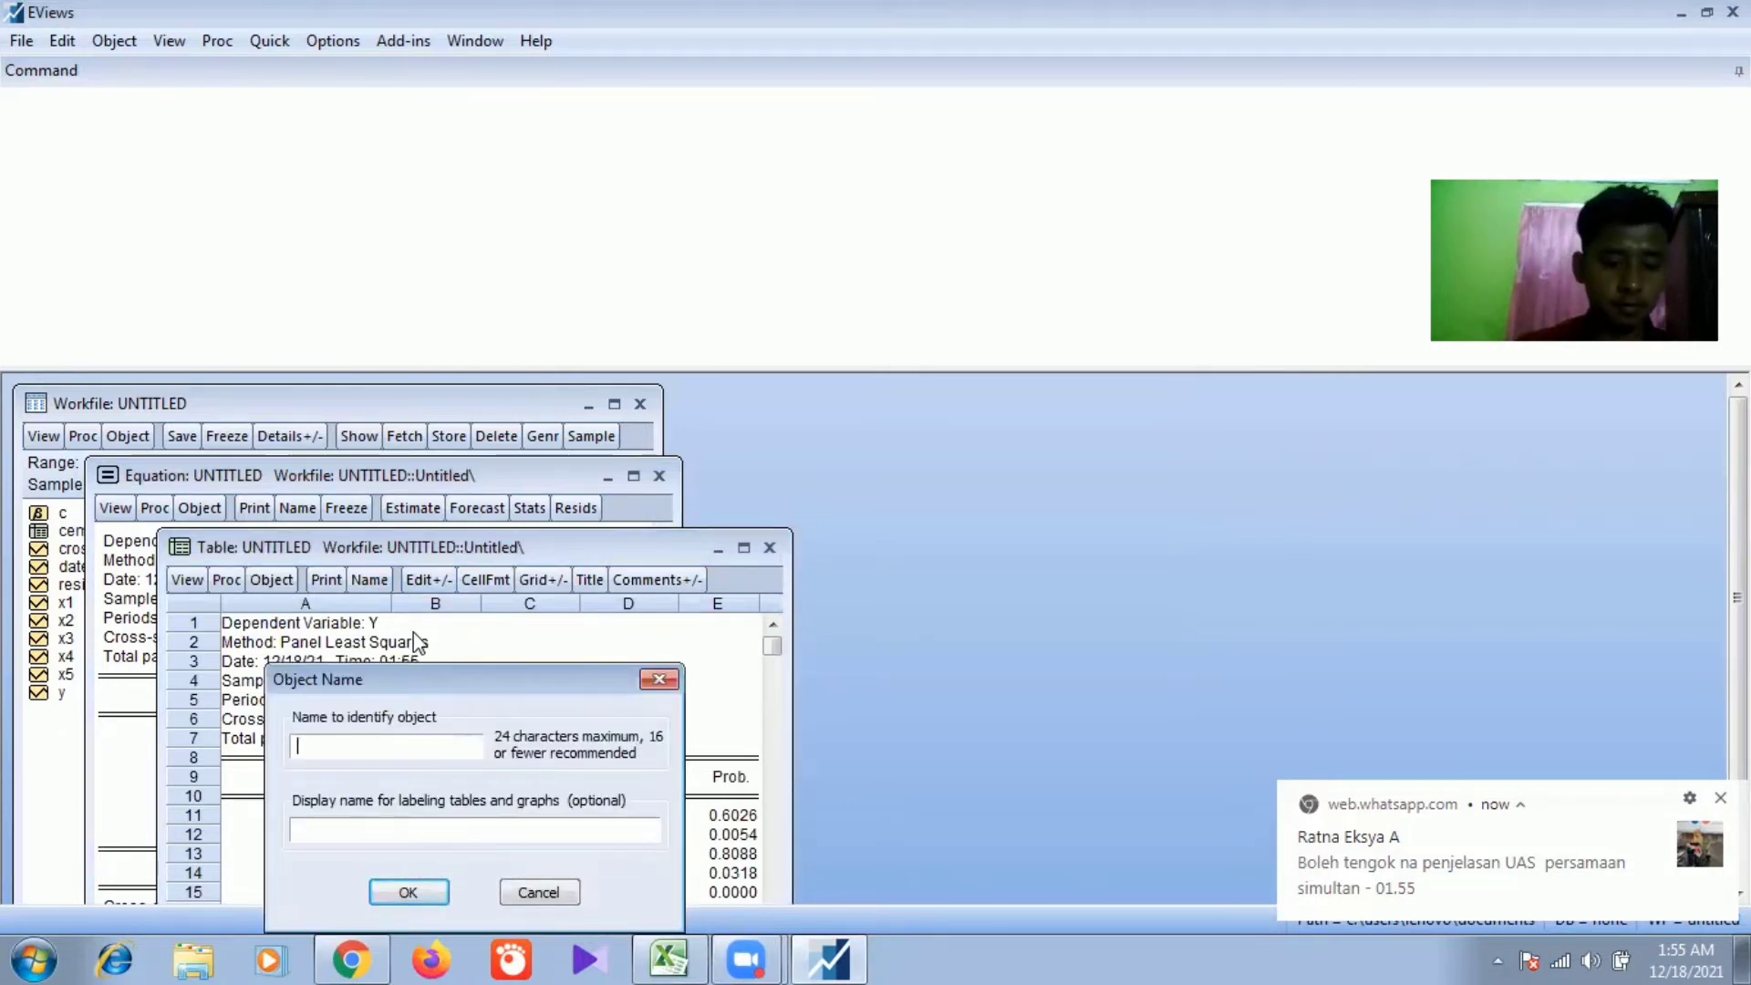
type("FE")
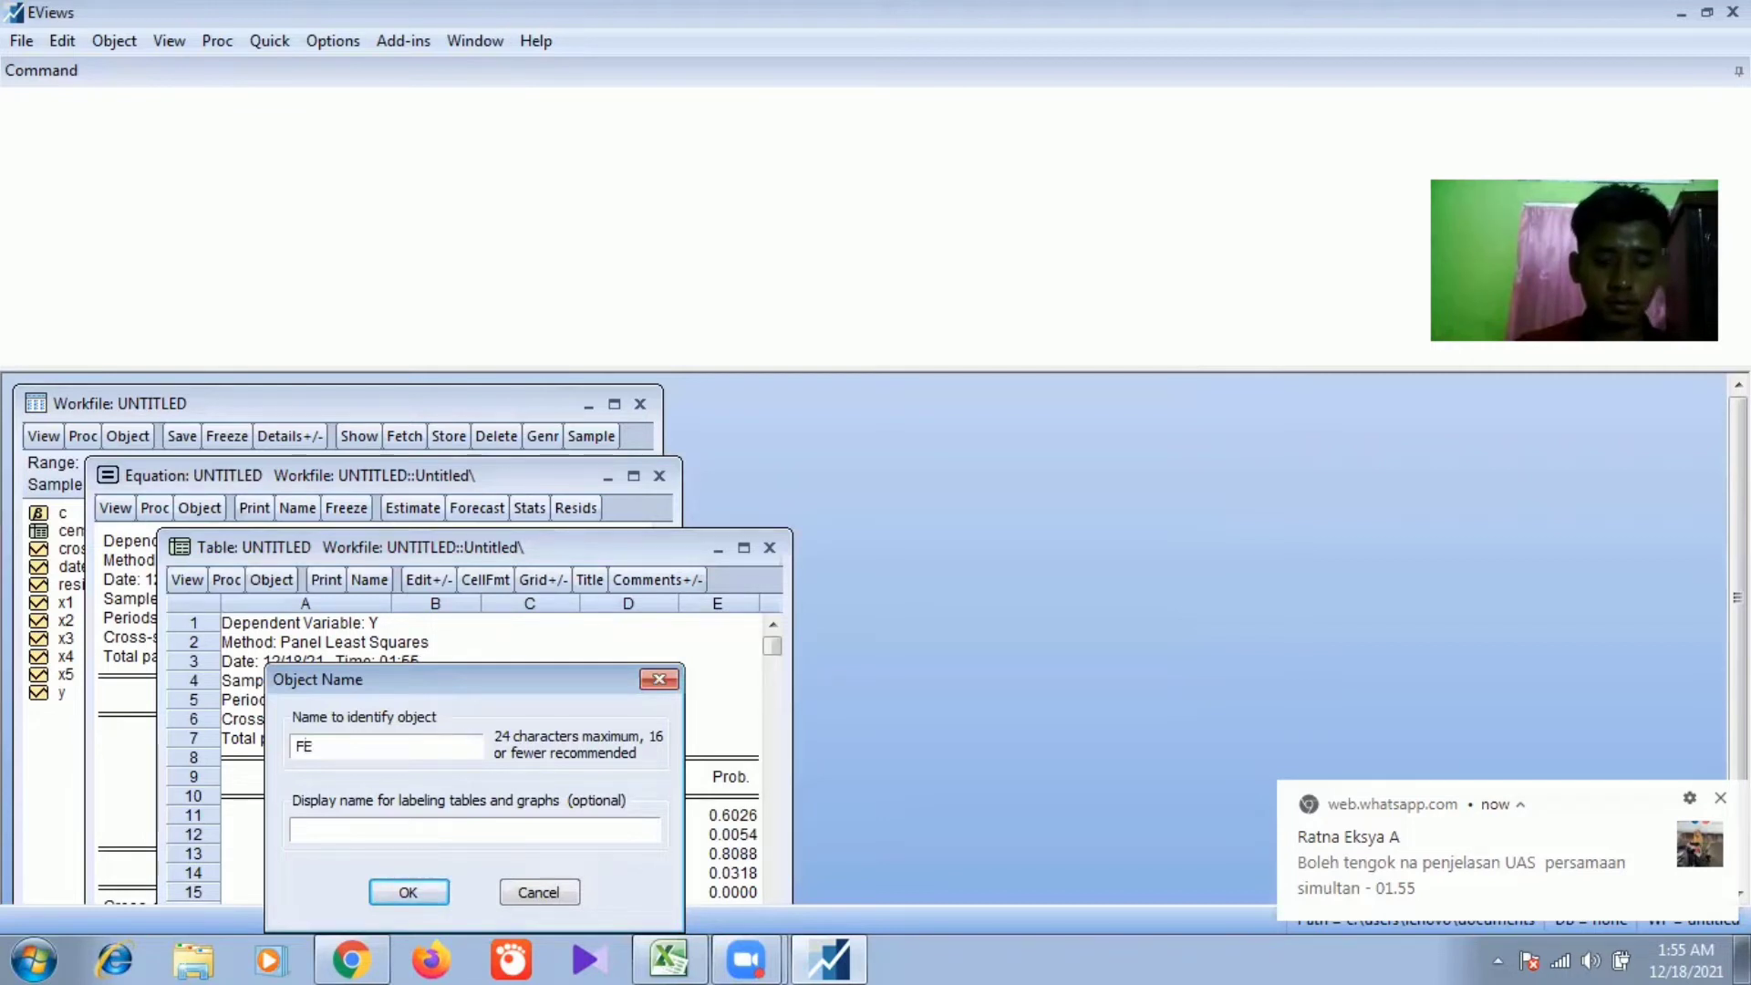
type("M")
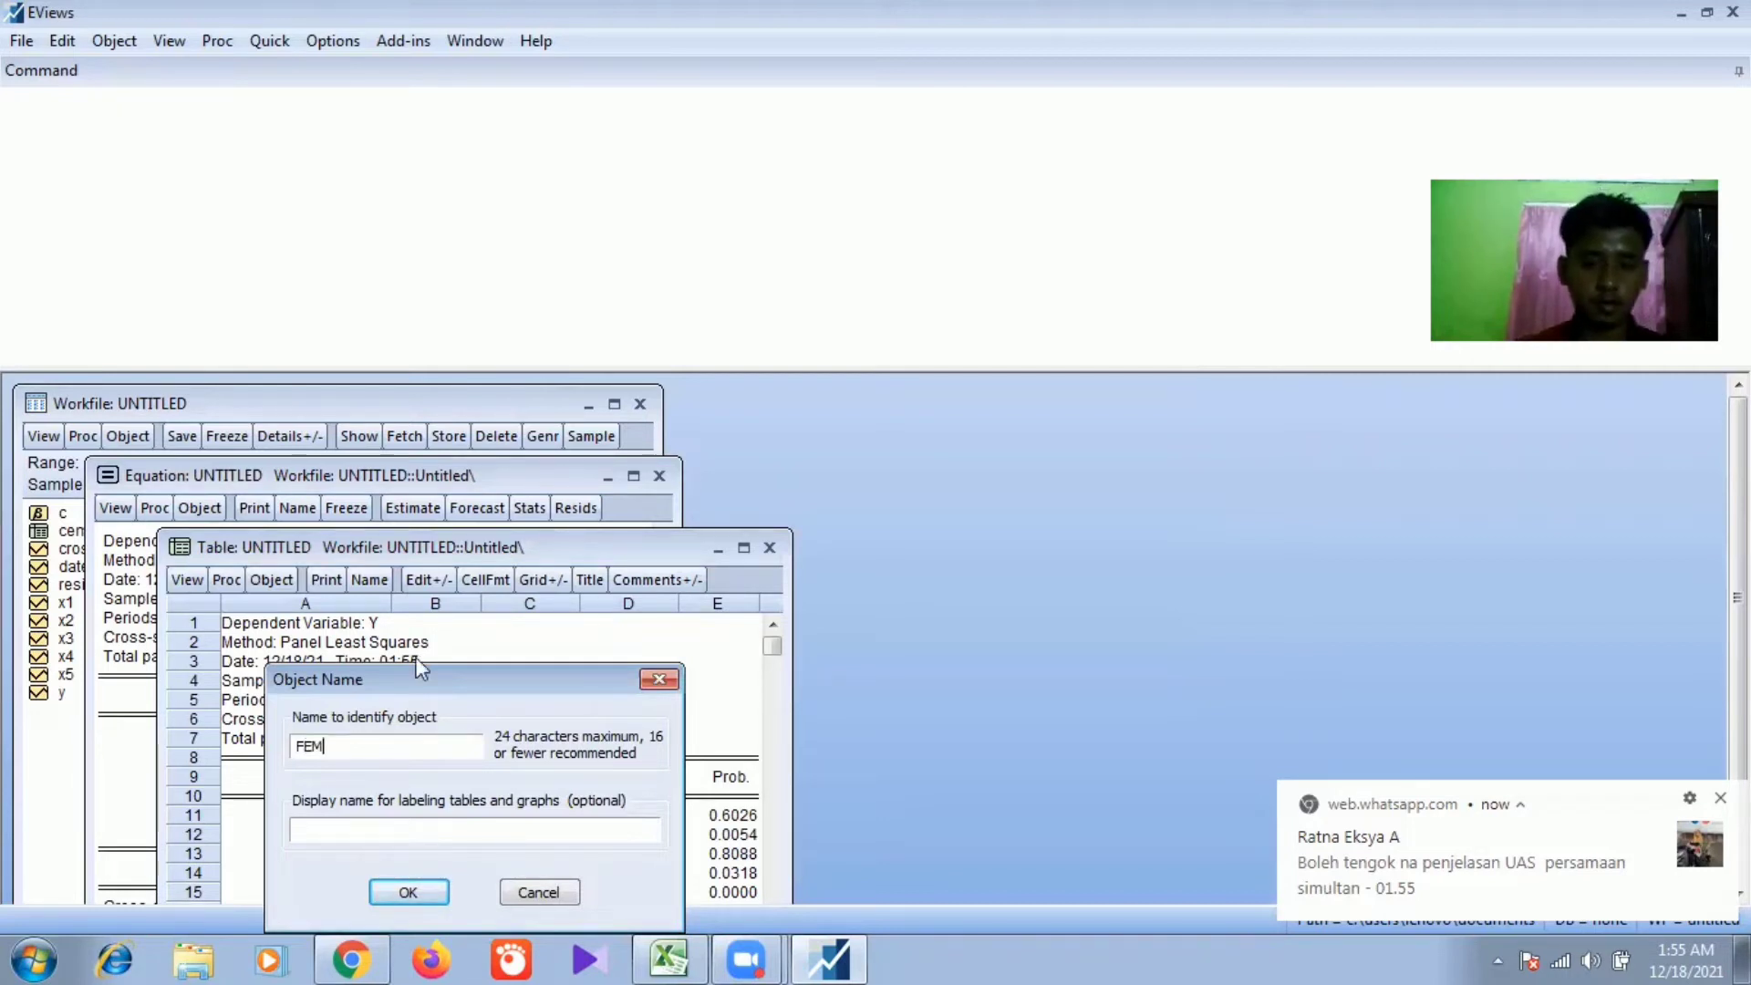
left_click(409, 893)
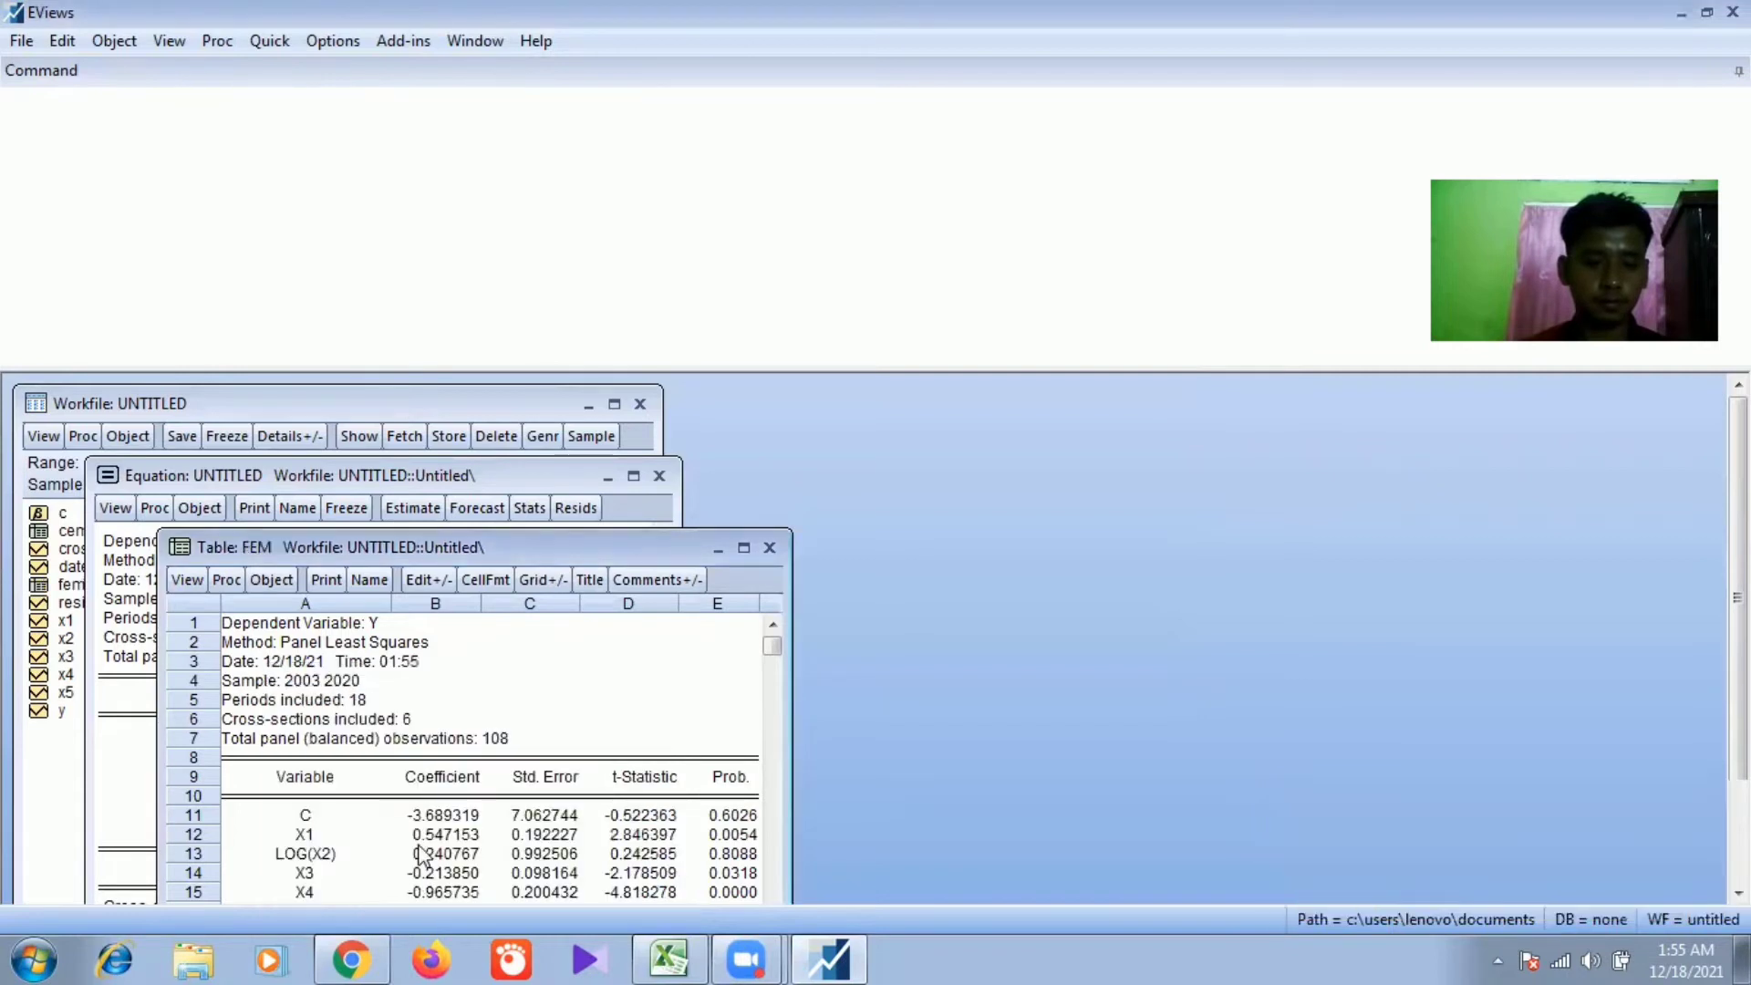
left_click(769, 547)
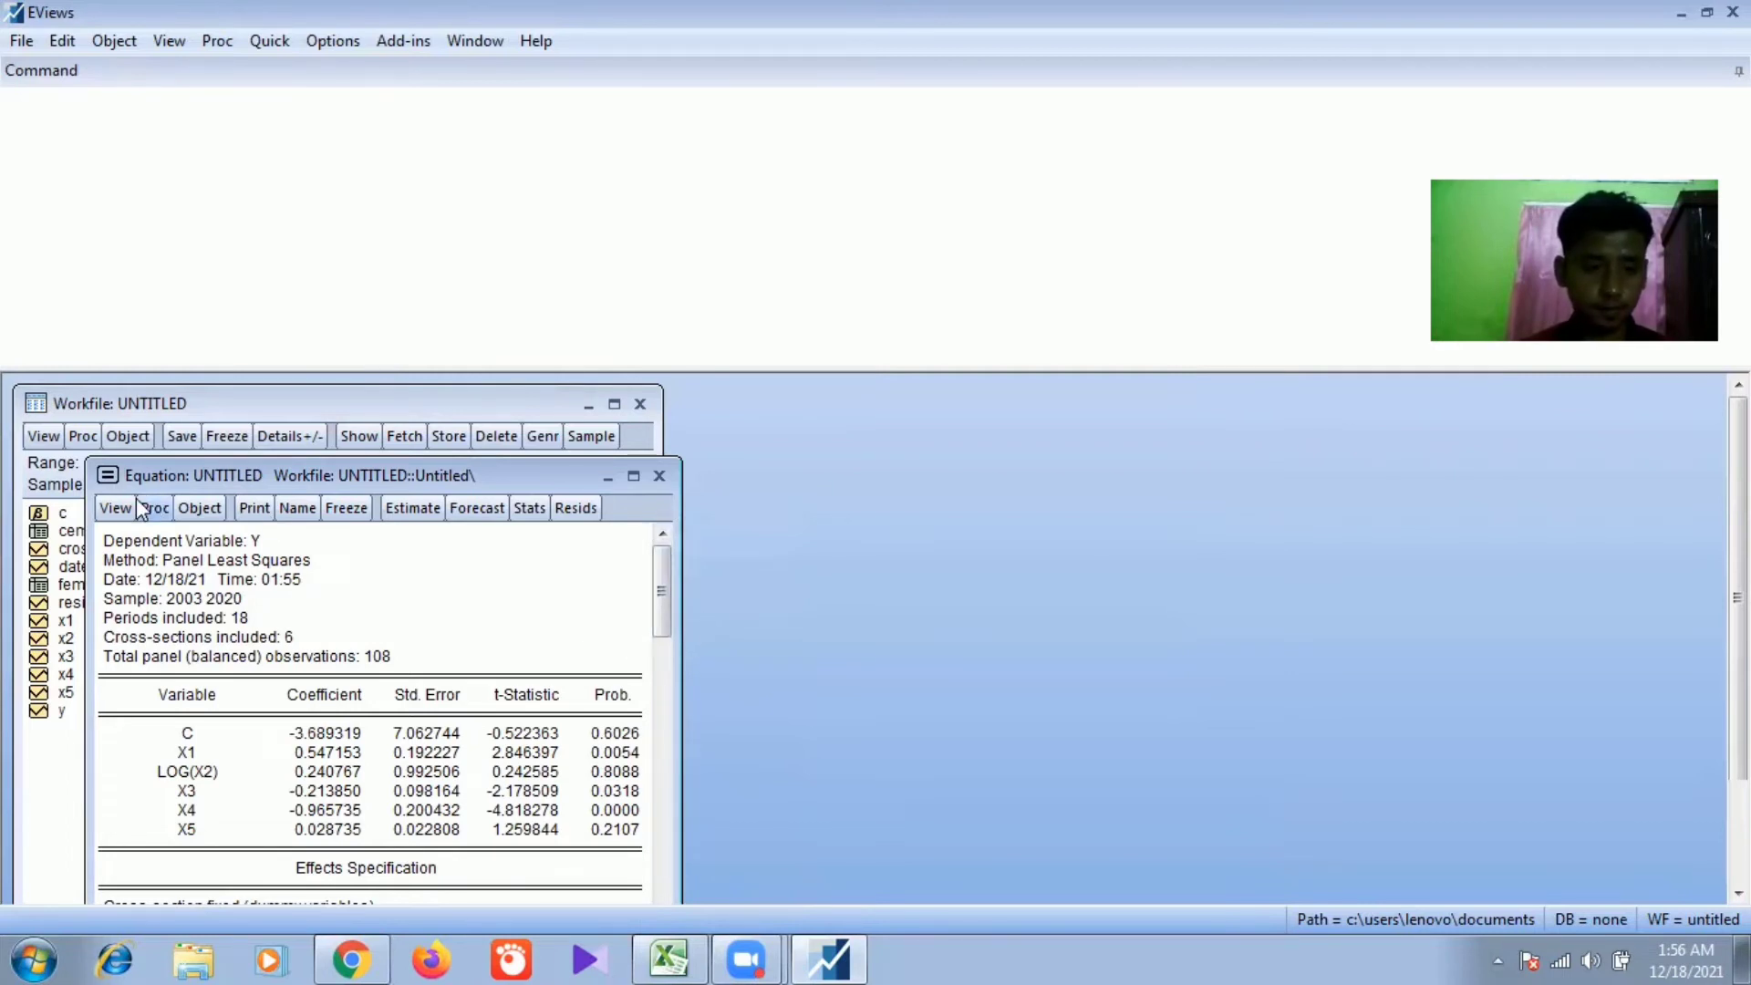
Step: Run the Redundant Fixed Effects - Likelihood Ratio test on the fixed effects equation
left_click(114, 508)
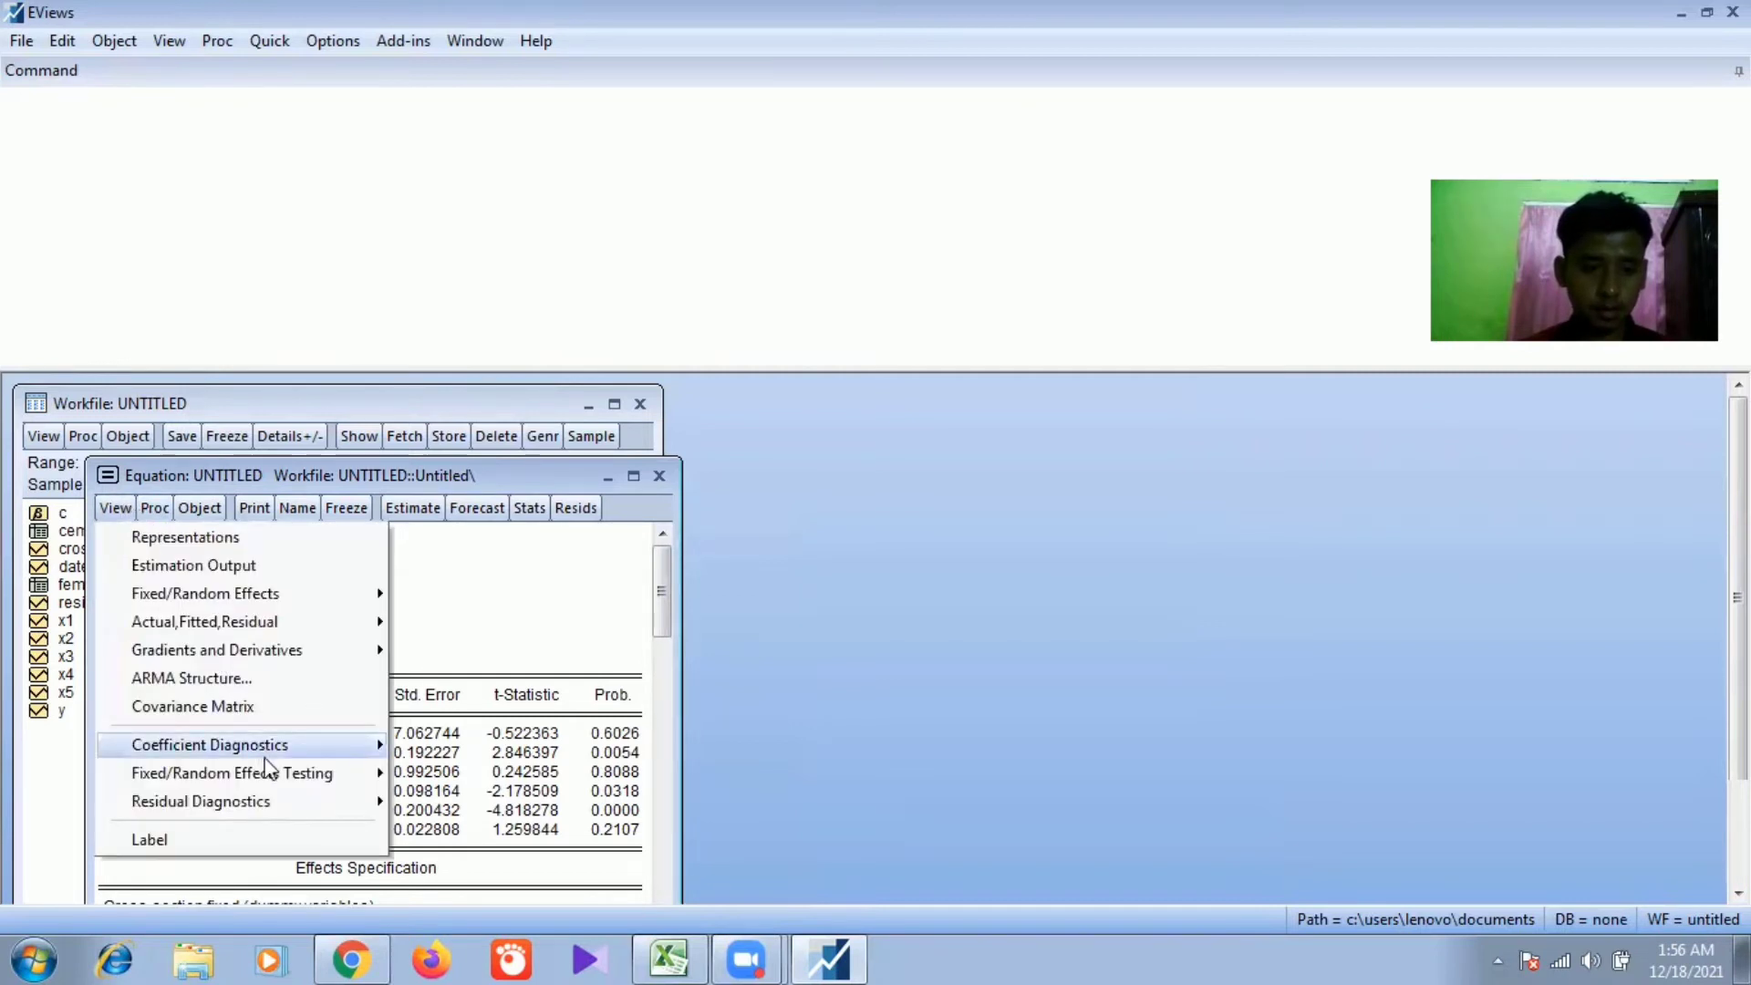
mouse_move(271, 777)
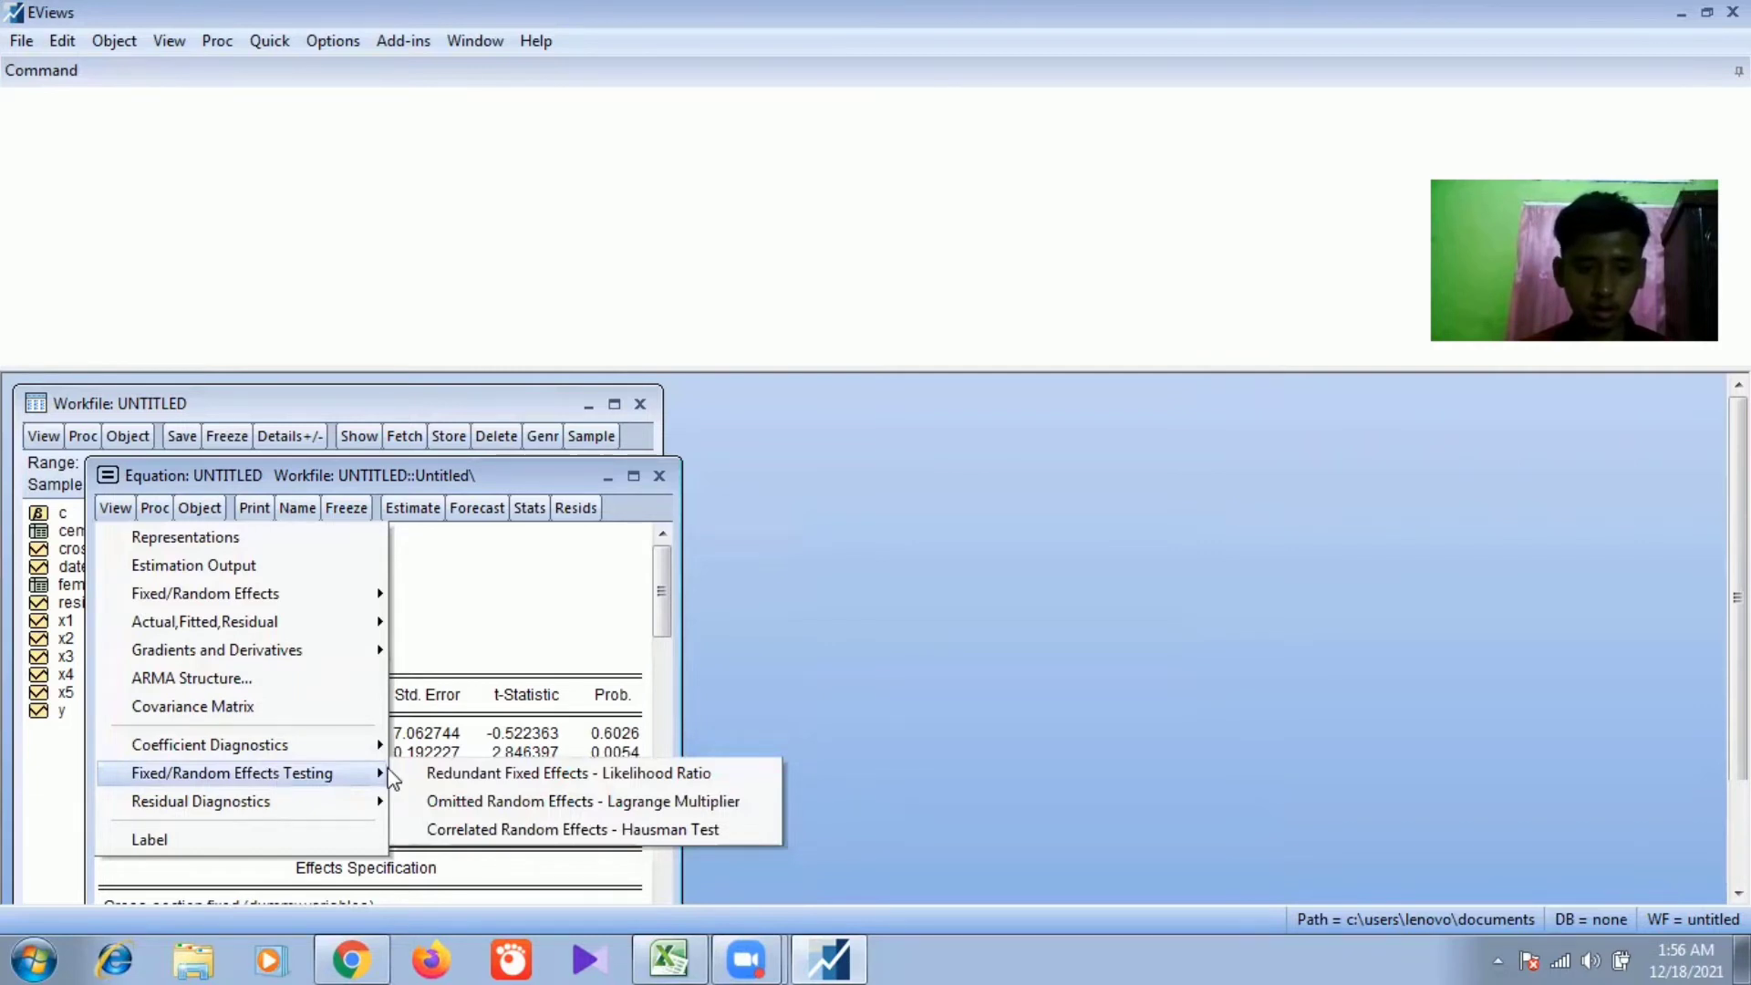
left_click(475, 775)
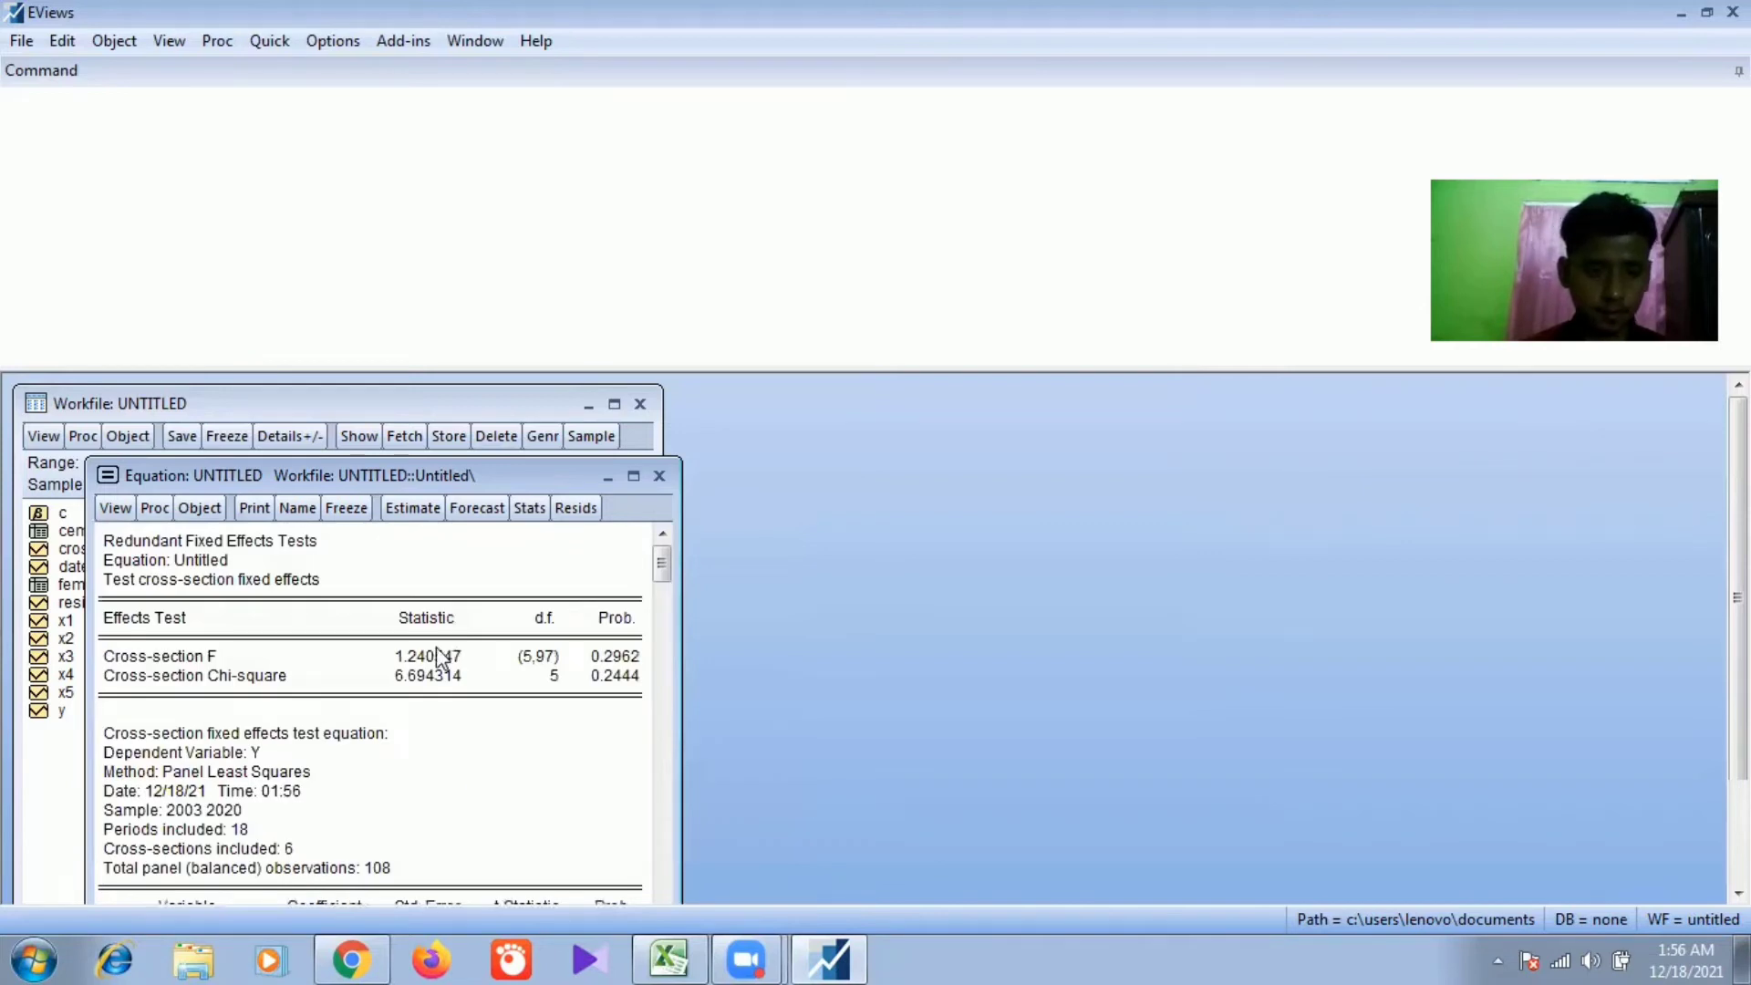
Step: Freeze the redundant fixed effects test output as a table, name it UJI_CHOW and close the table
left_click(340, 514)
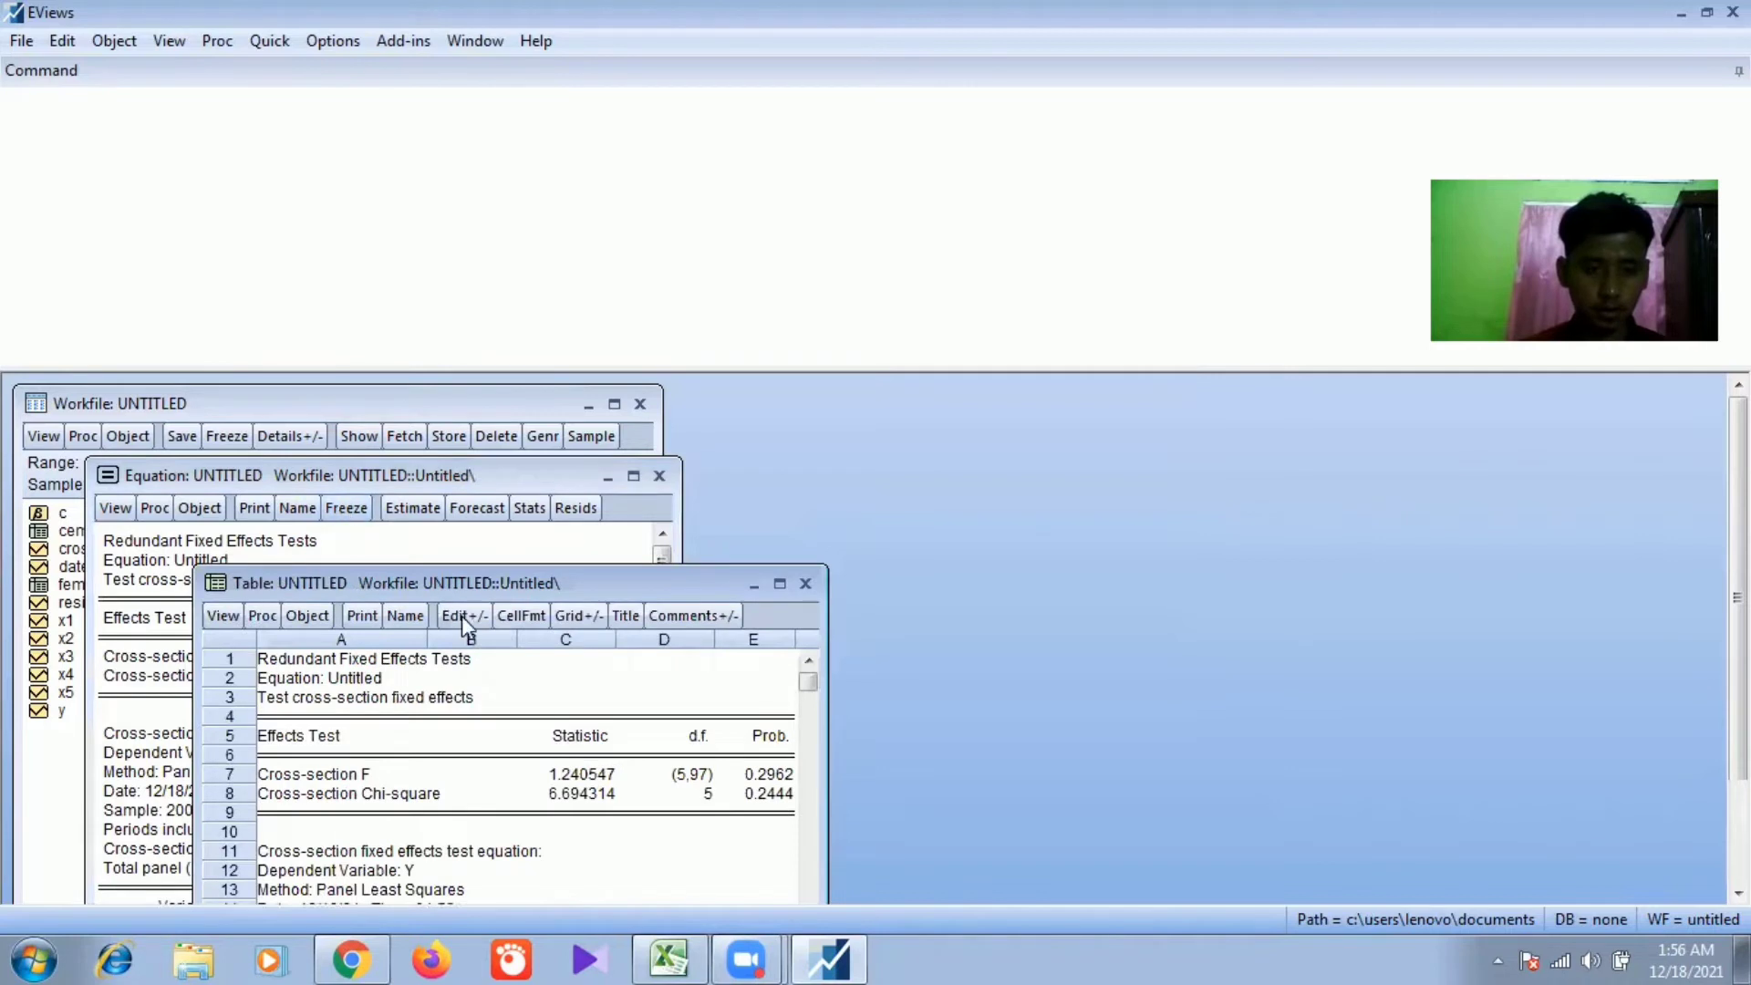
left_click(405, 615)
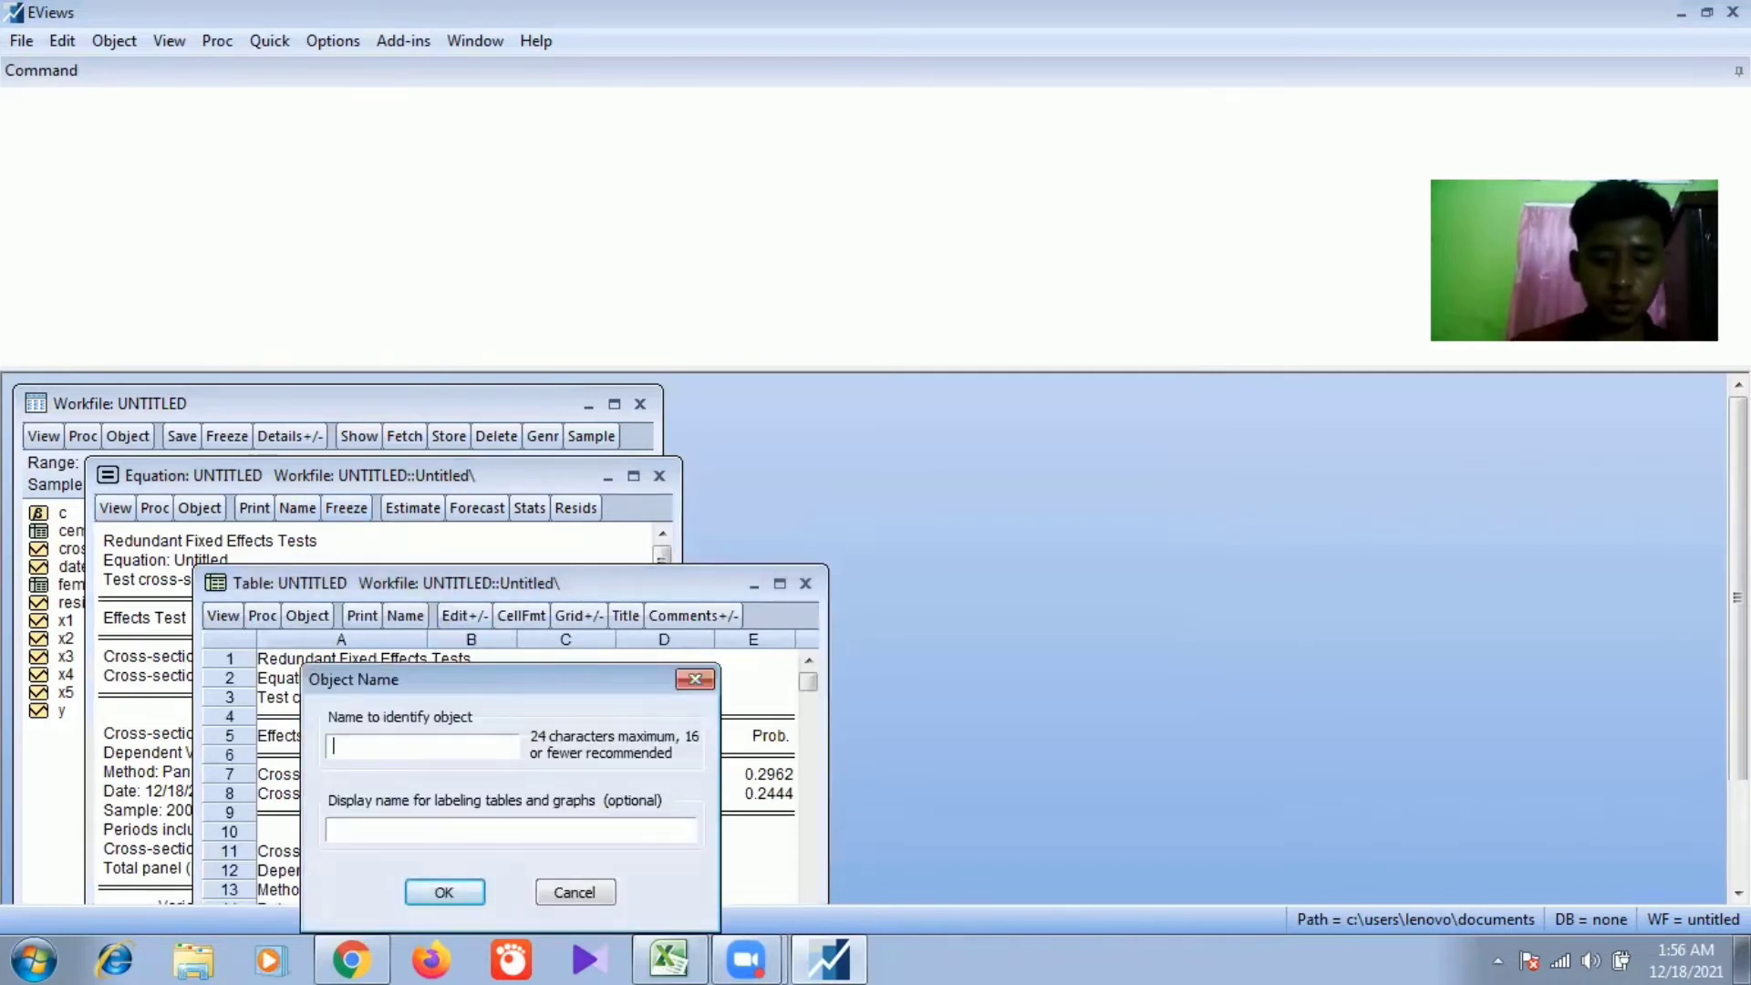
type("UJI")
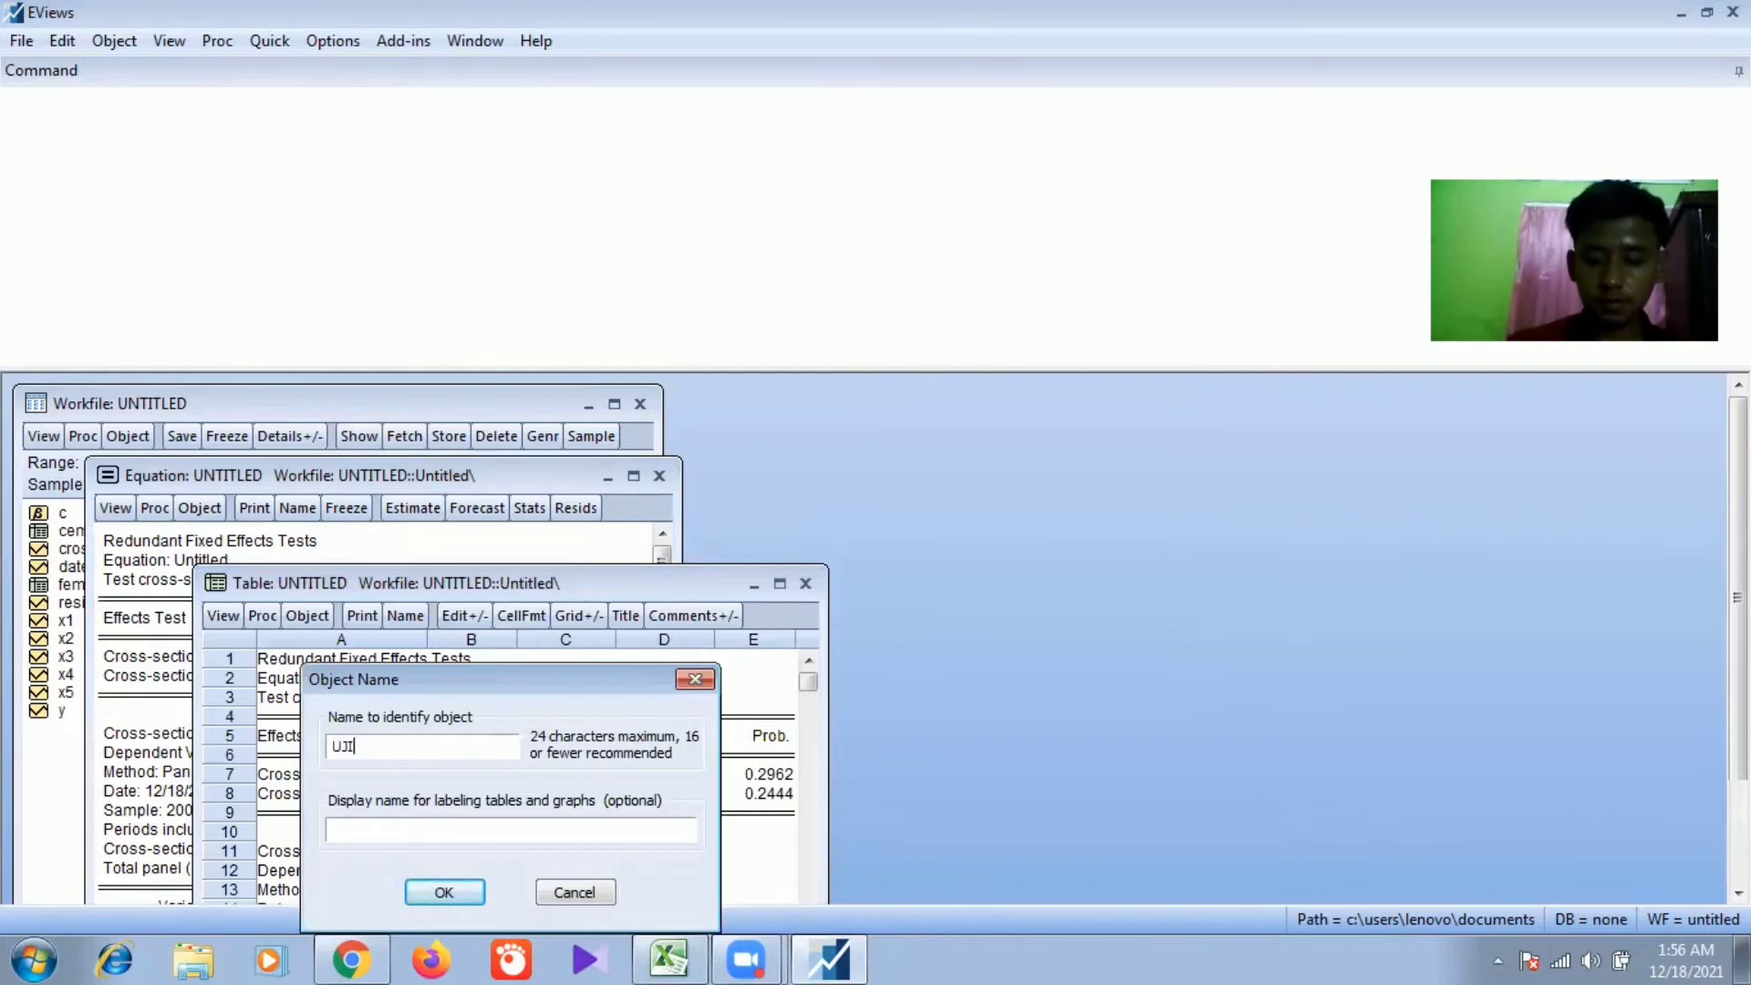
type("_")
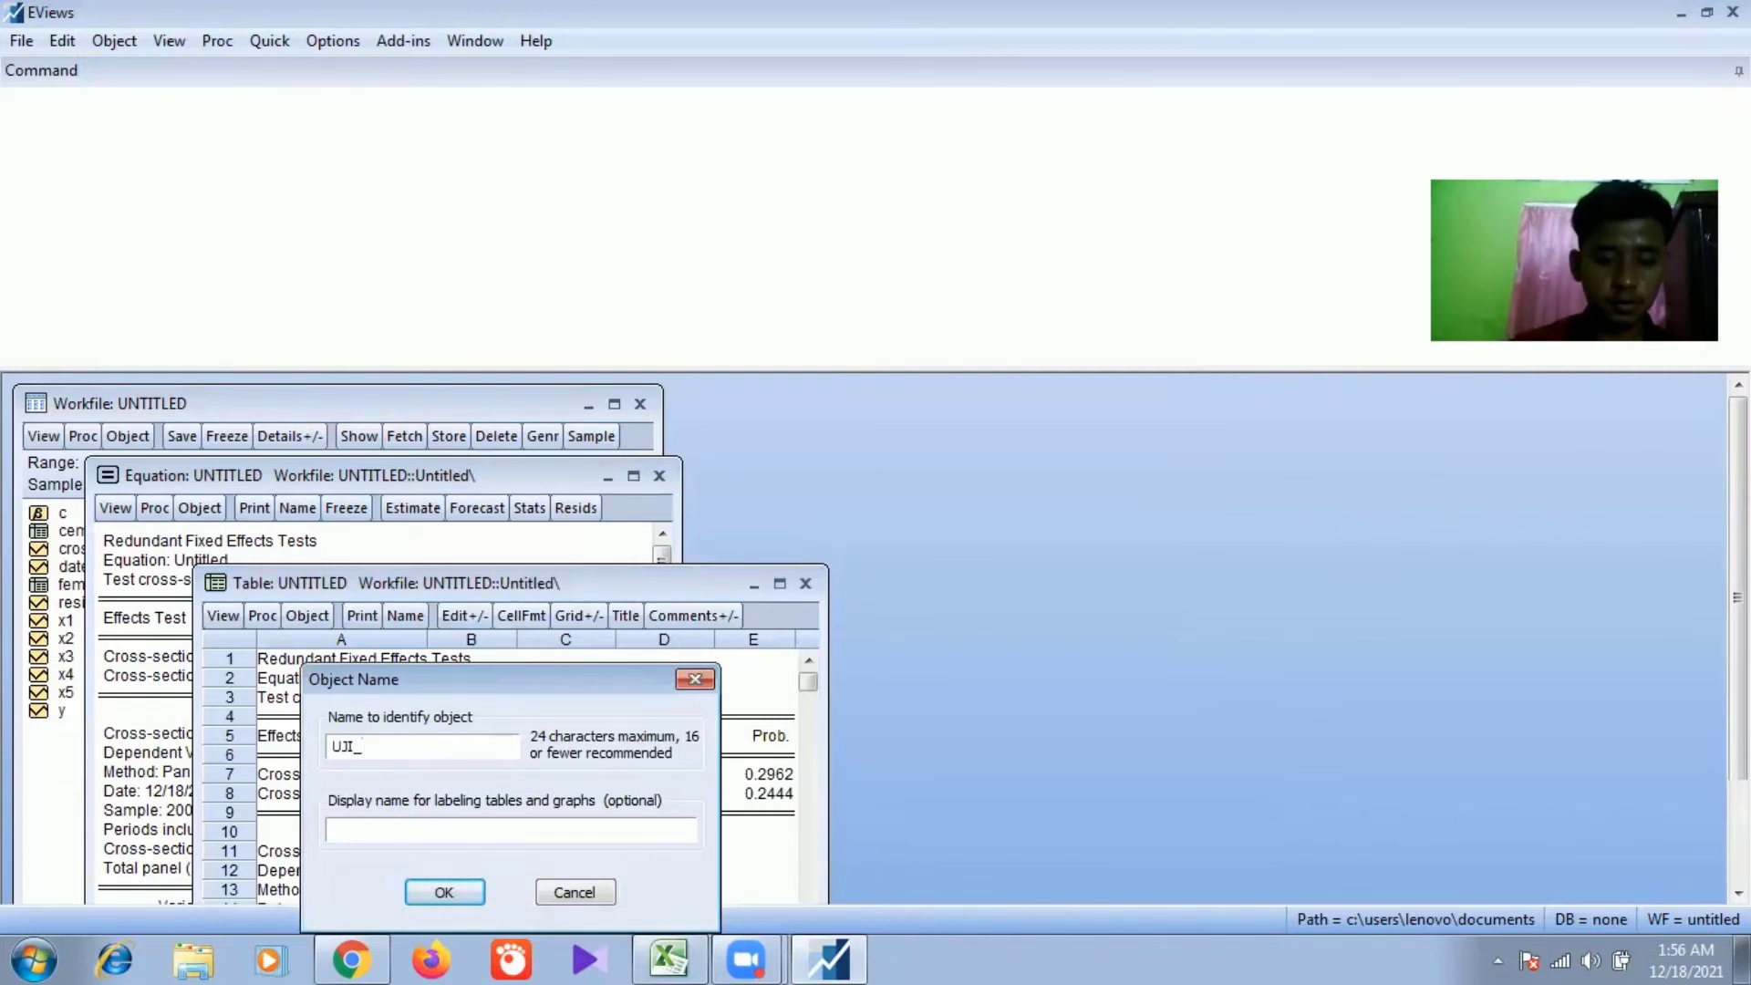
type("CHOW")
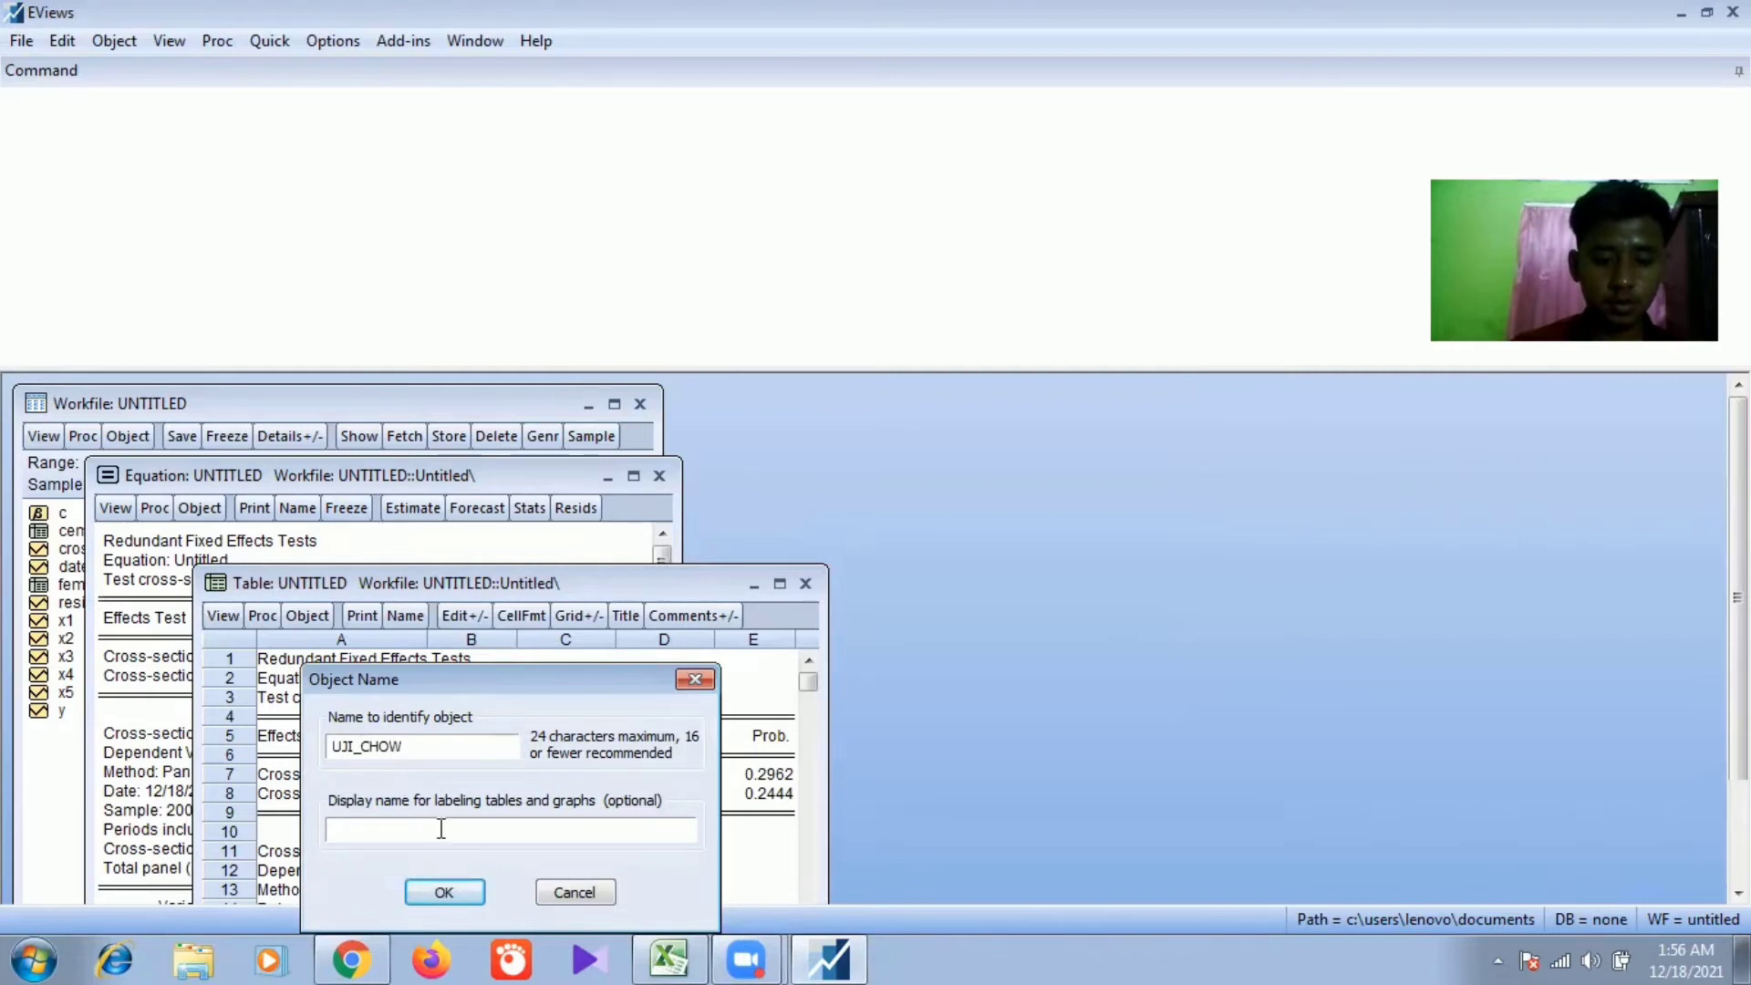
left_click(447, 891)
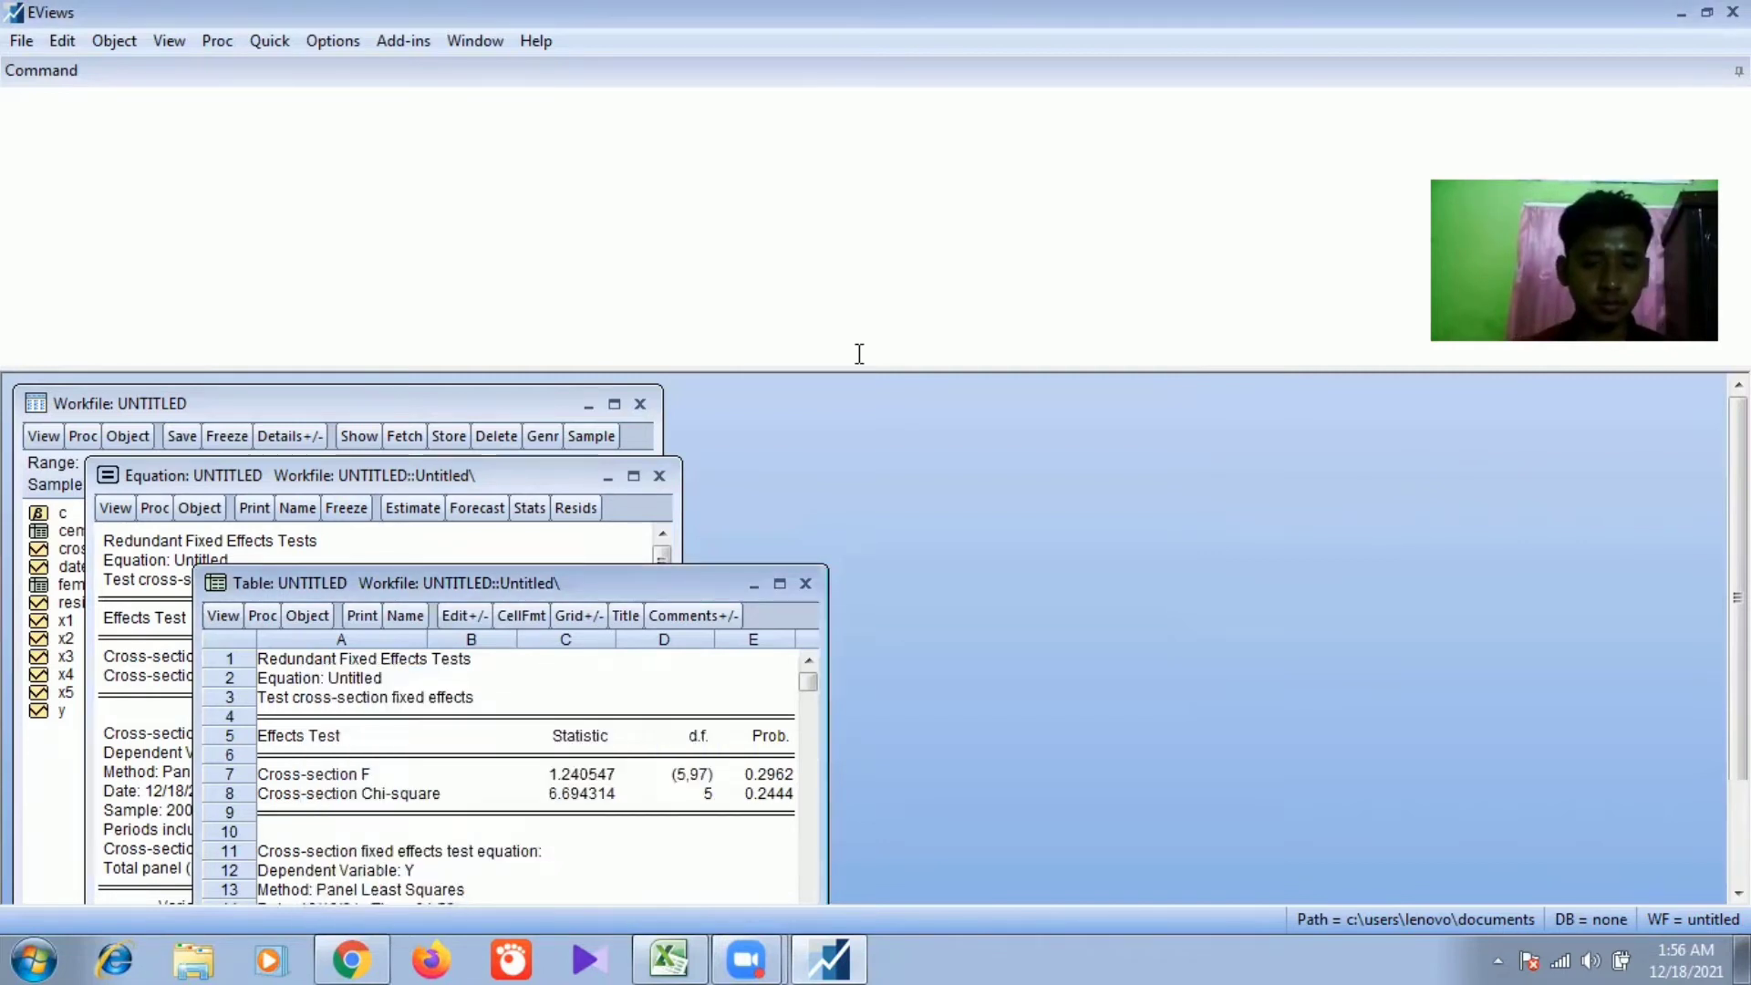
left_click(806, 585)
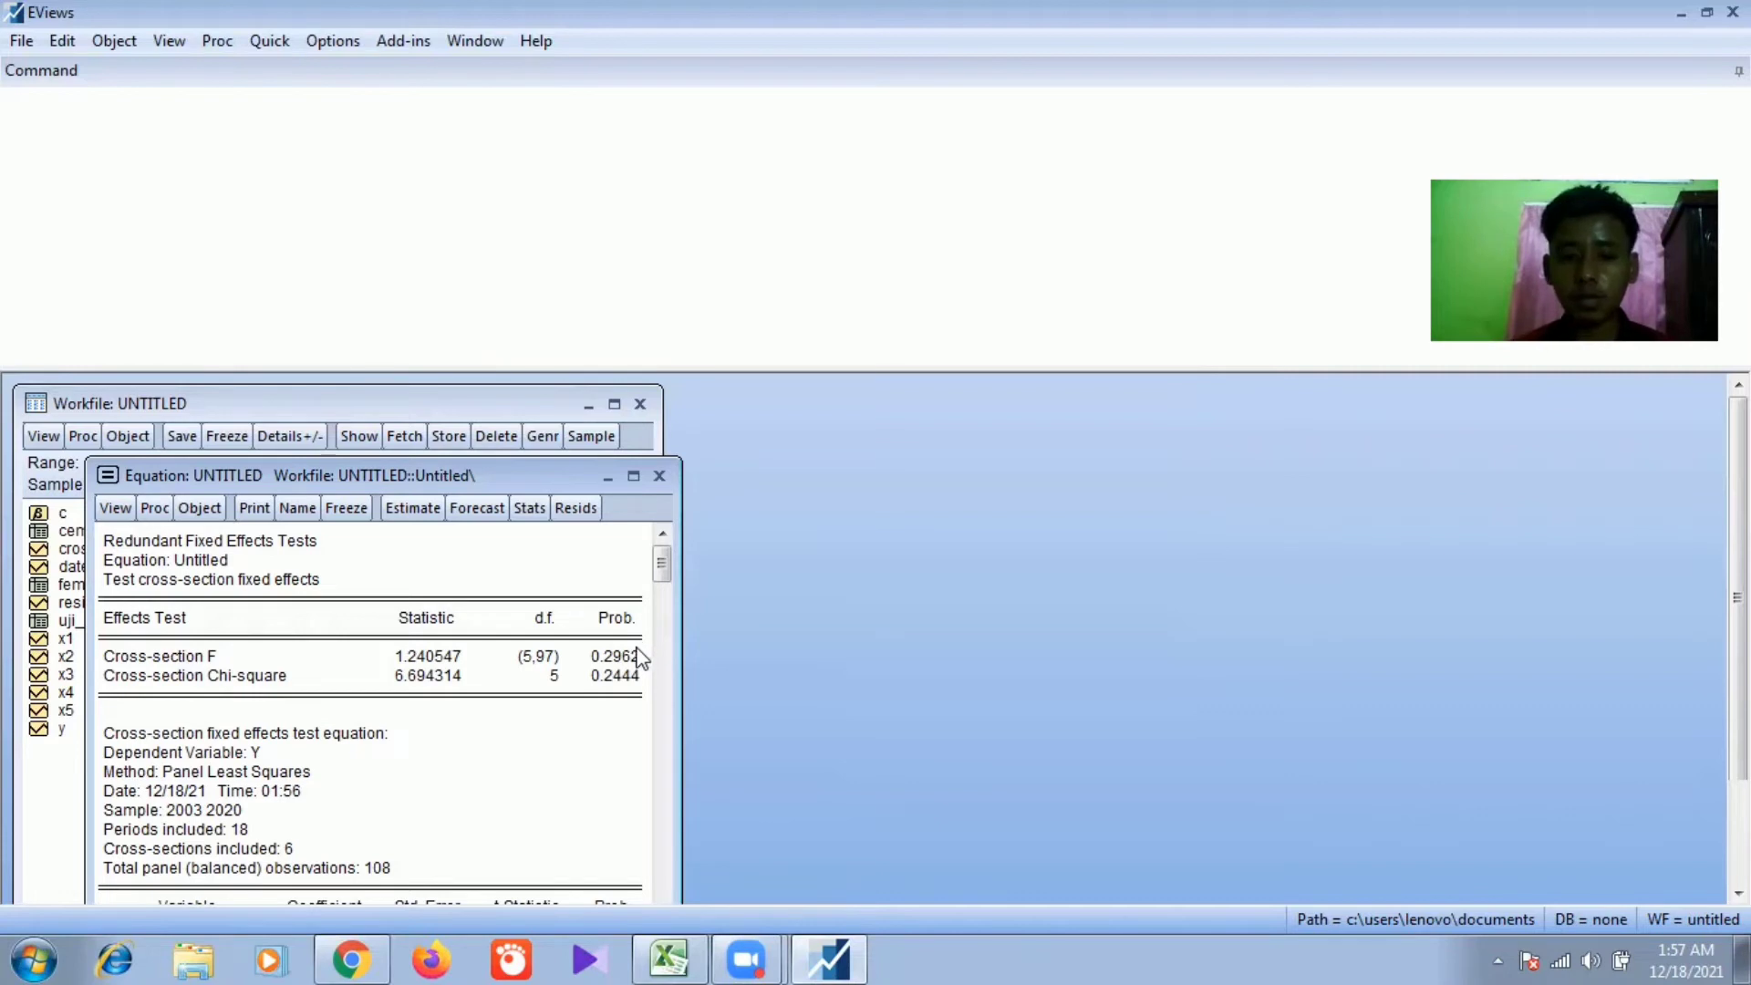
Step: Decline deleting the untitled equation, then open the CEM table from the workfile and examine its coefficients and summary statistics
left_click(659, 476)
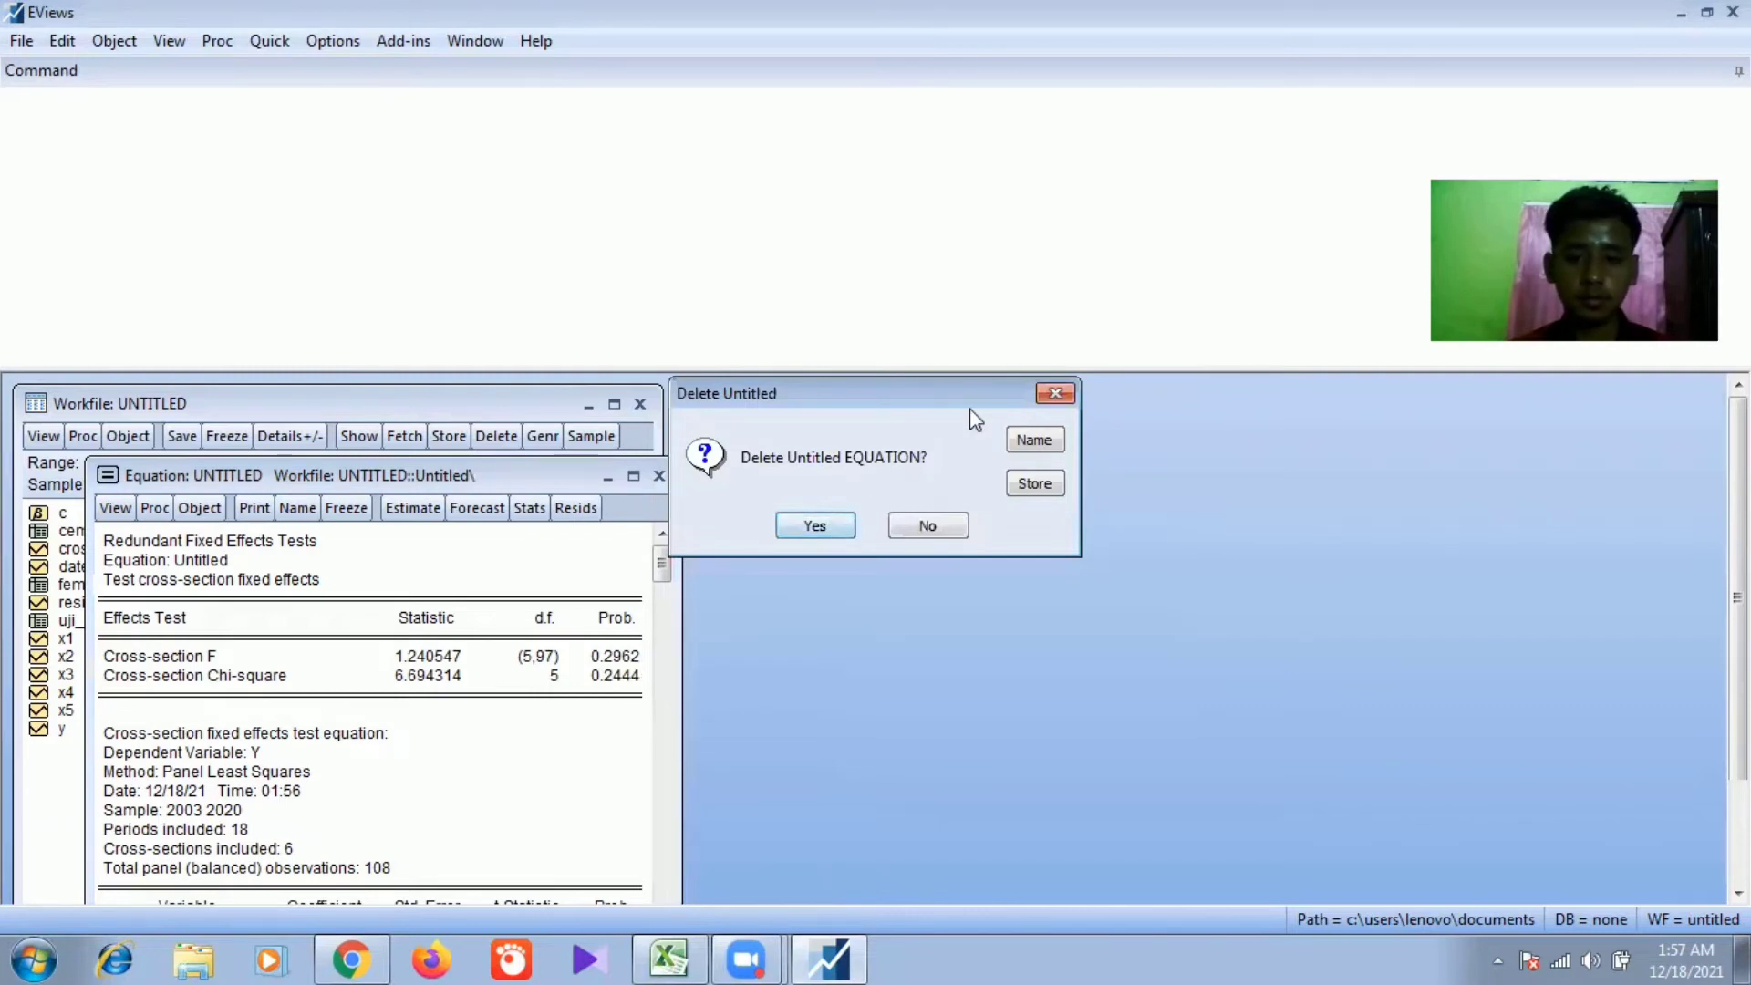
left_click(923, 527)
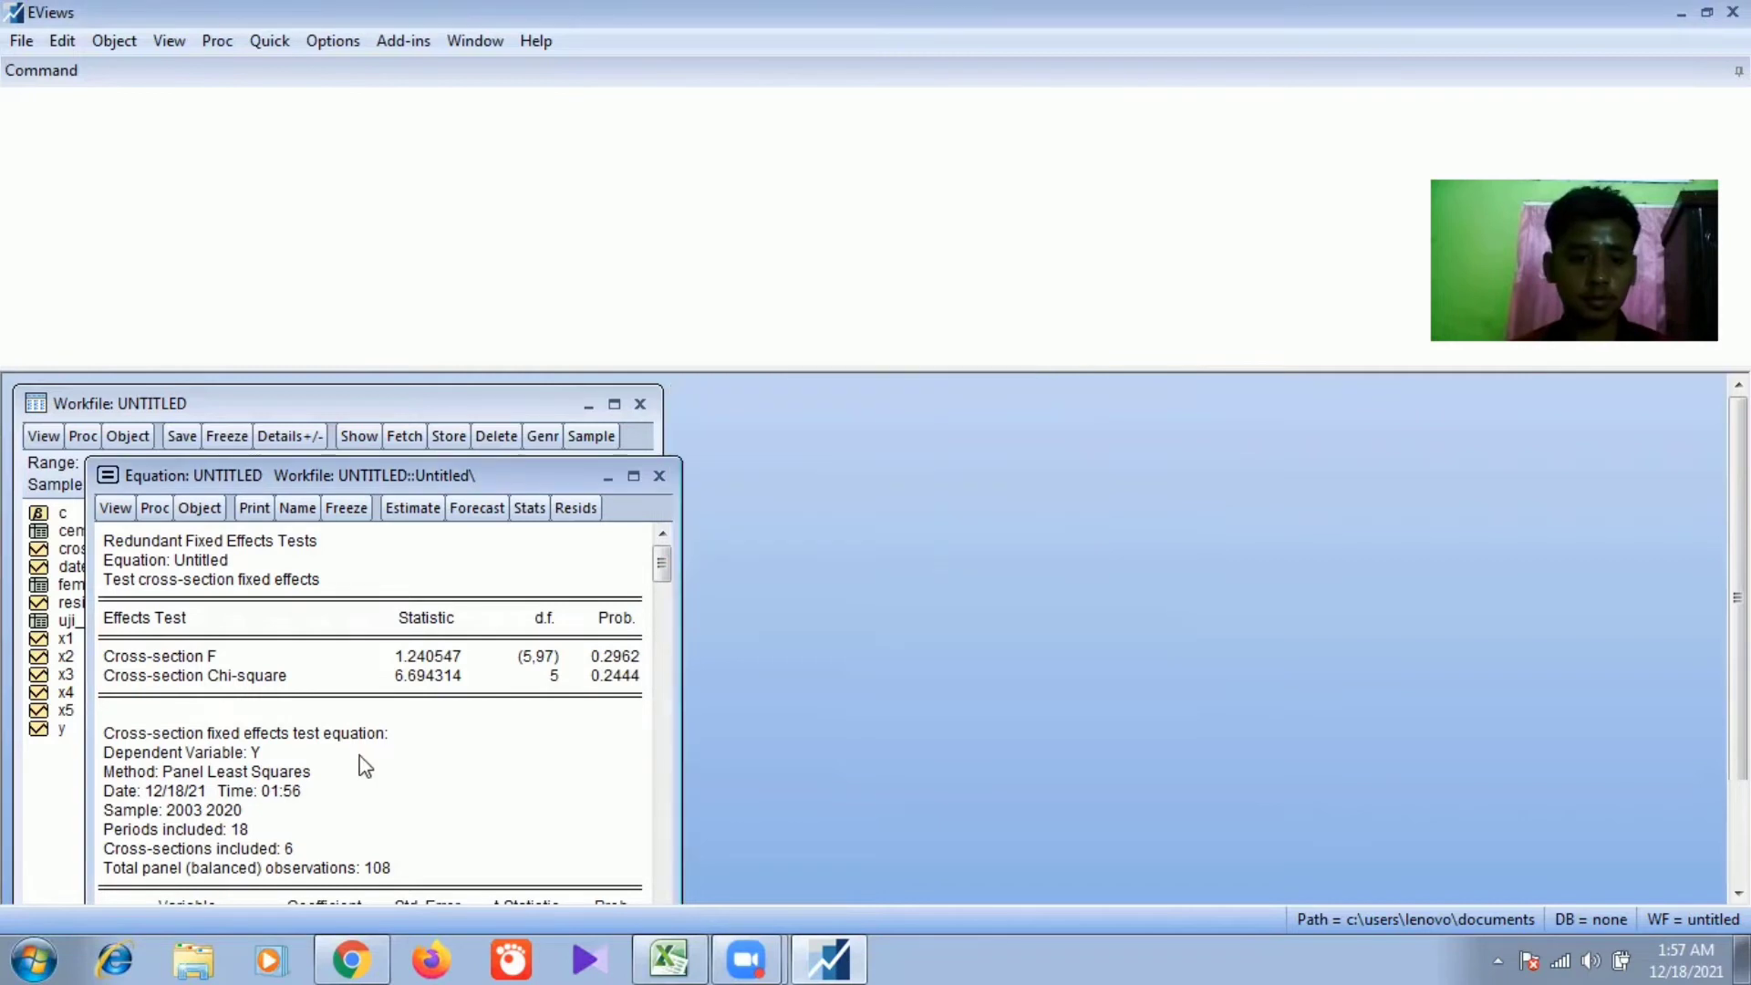
left_click(68, 810)
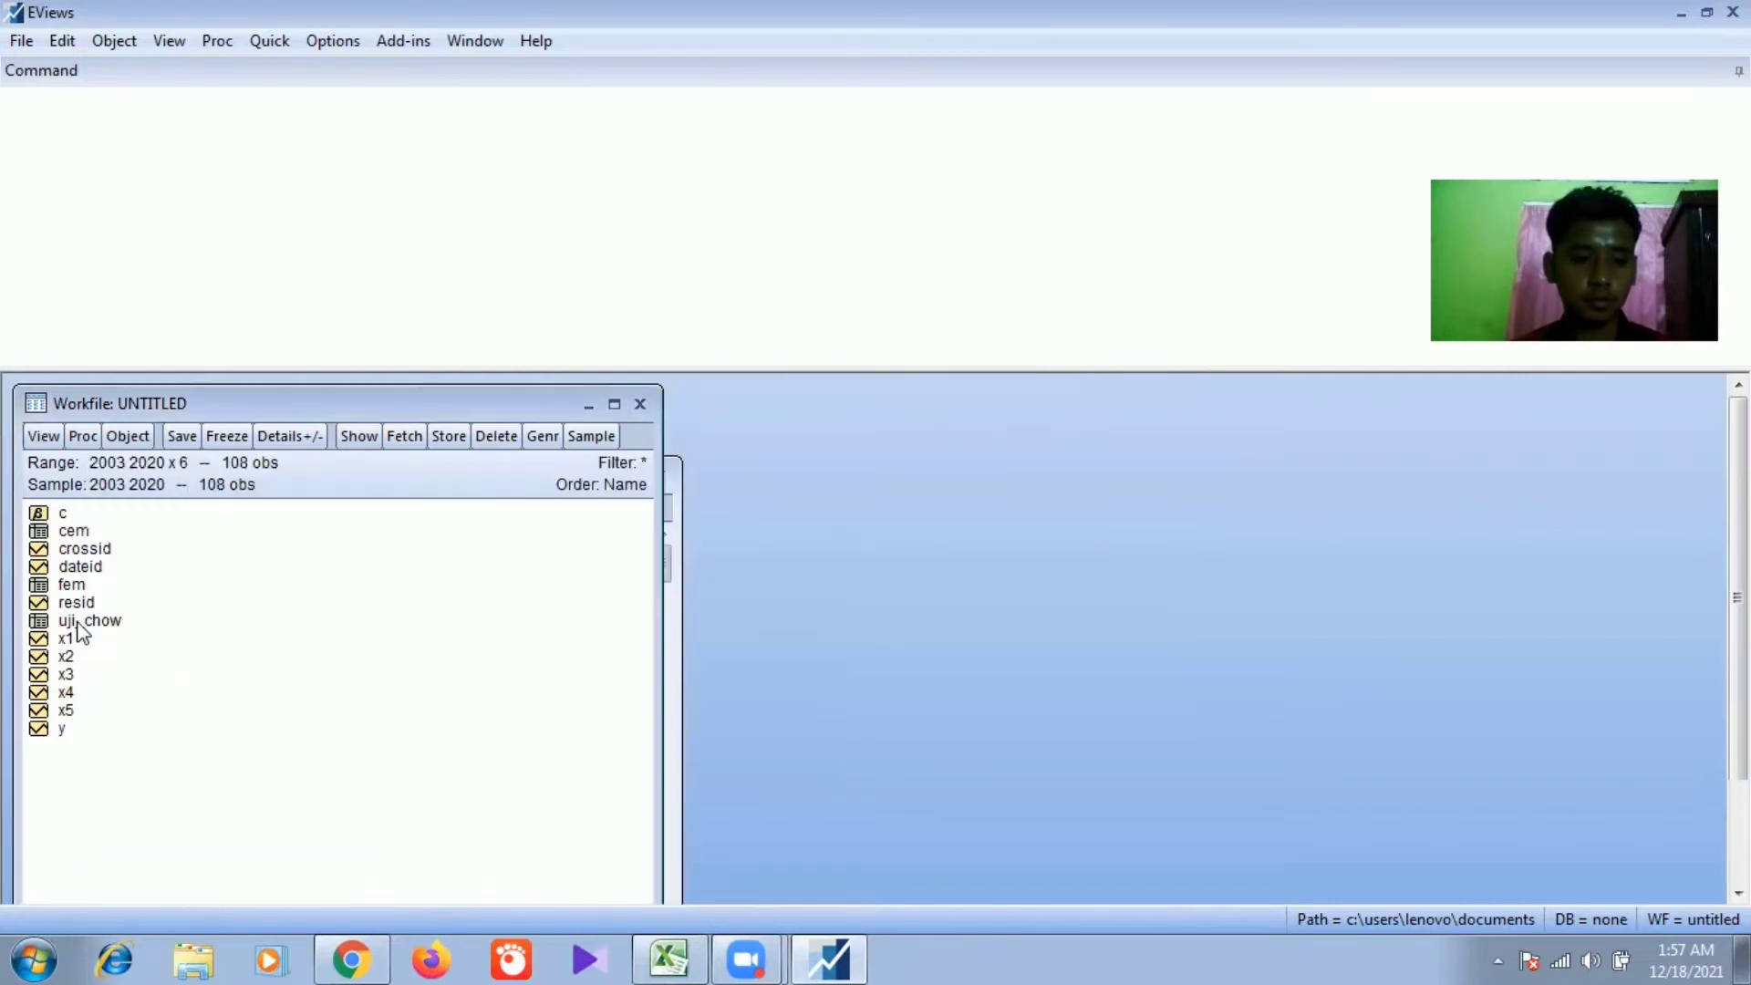
double_click(88, 537)
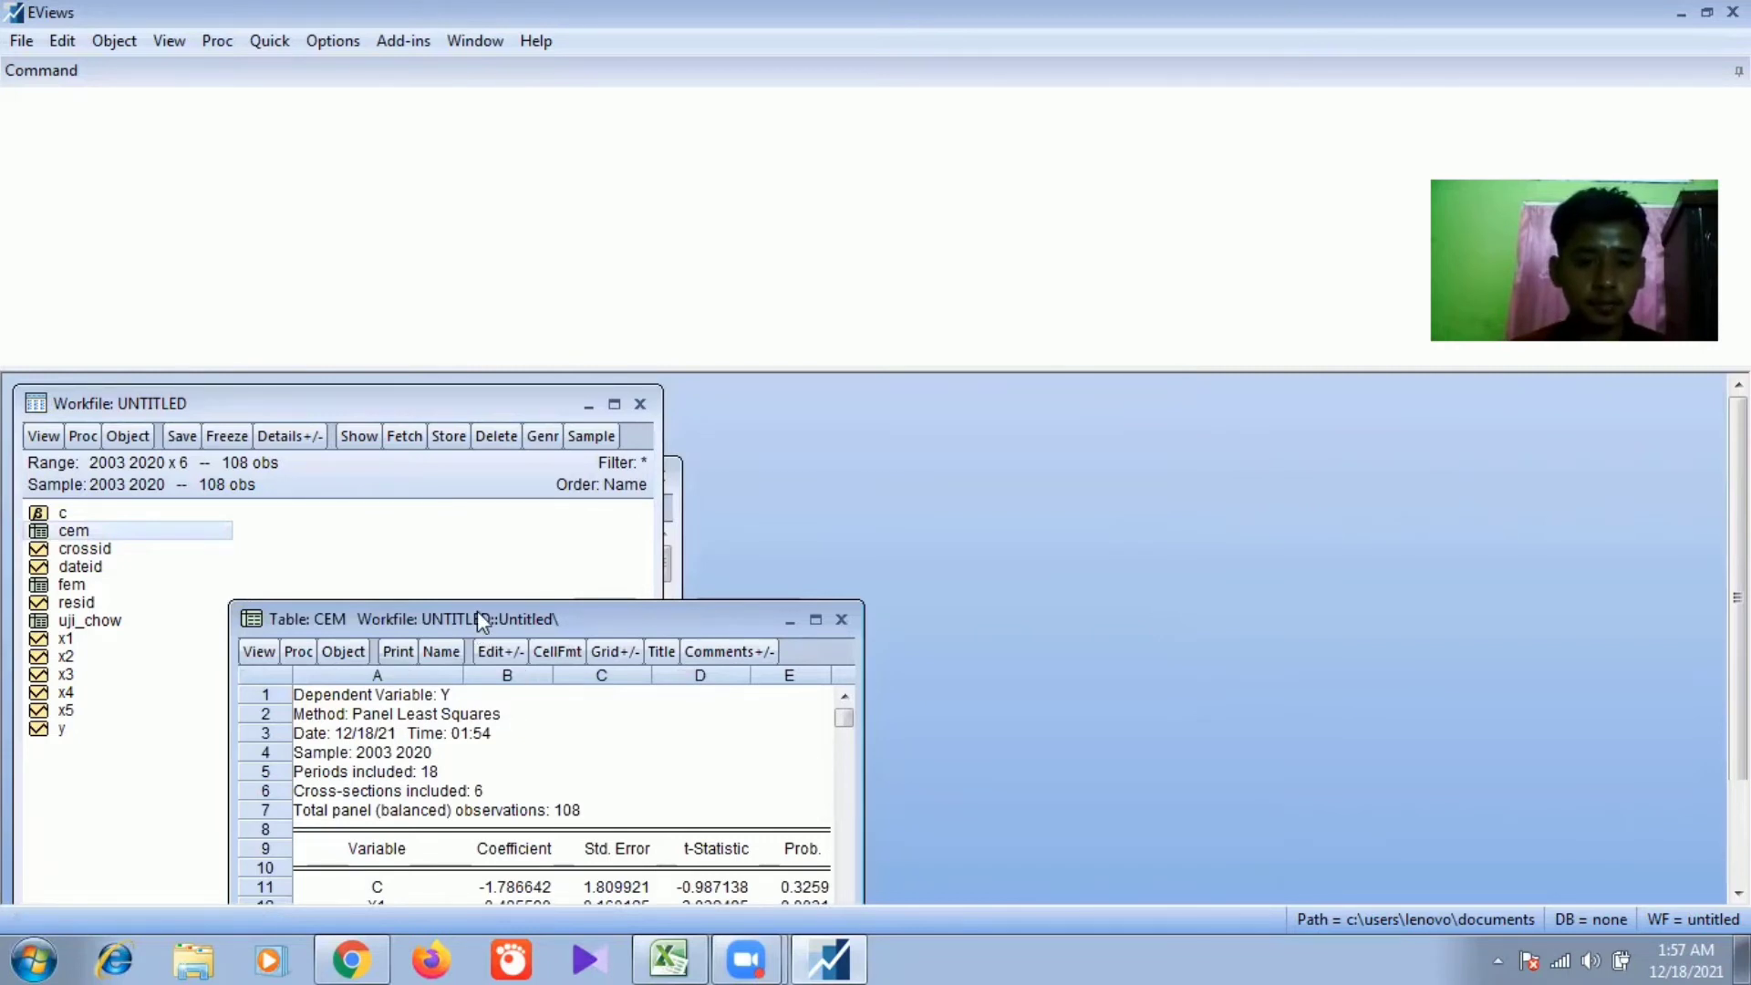
left_click_drag(471, 519, 472, 516)
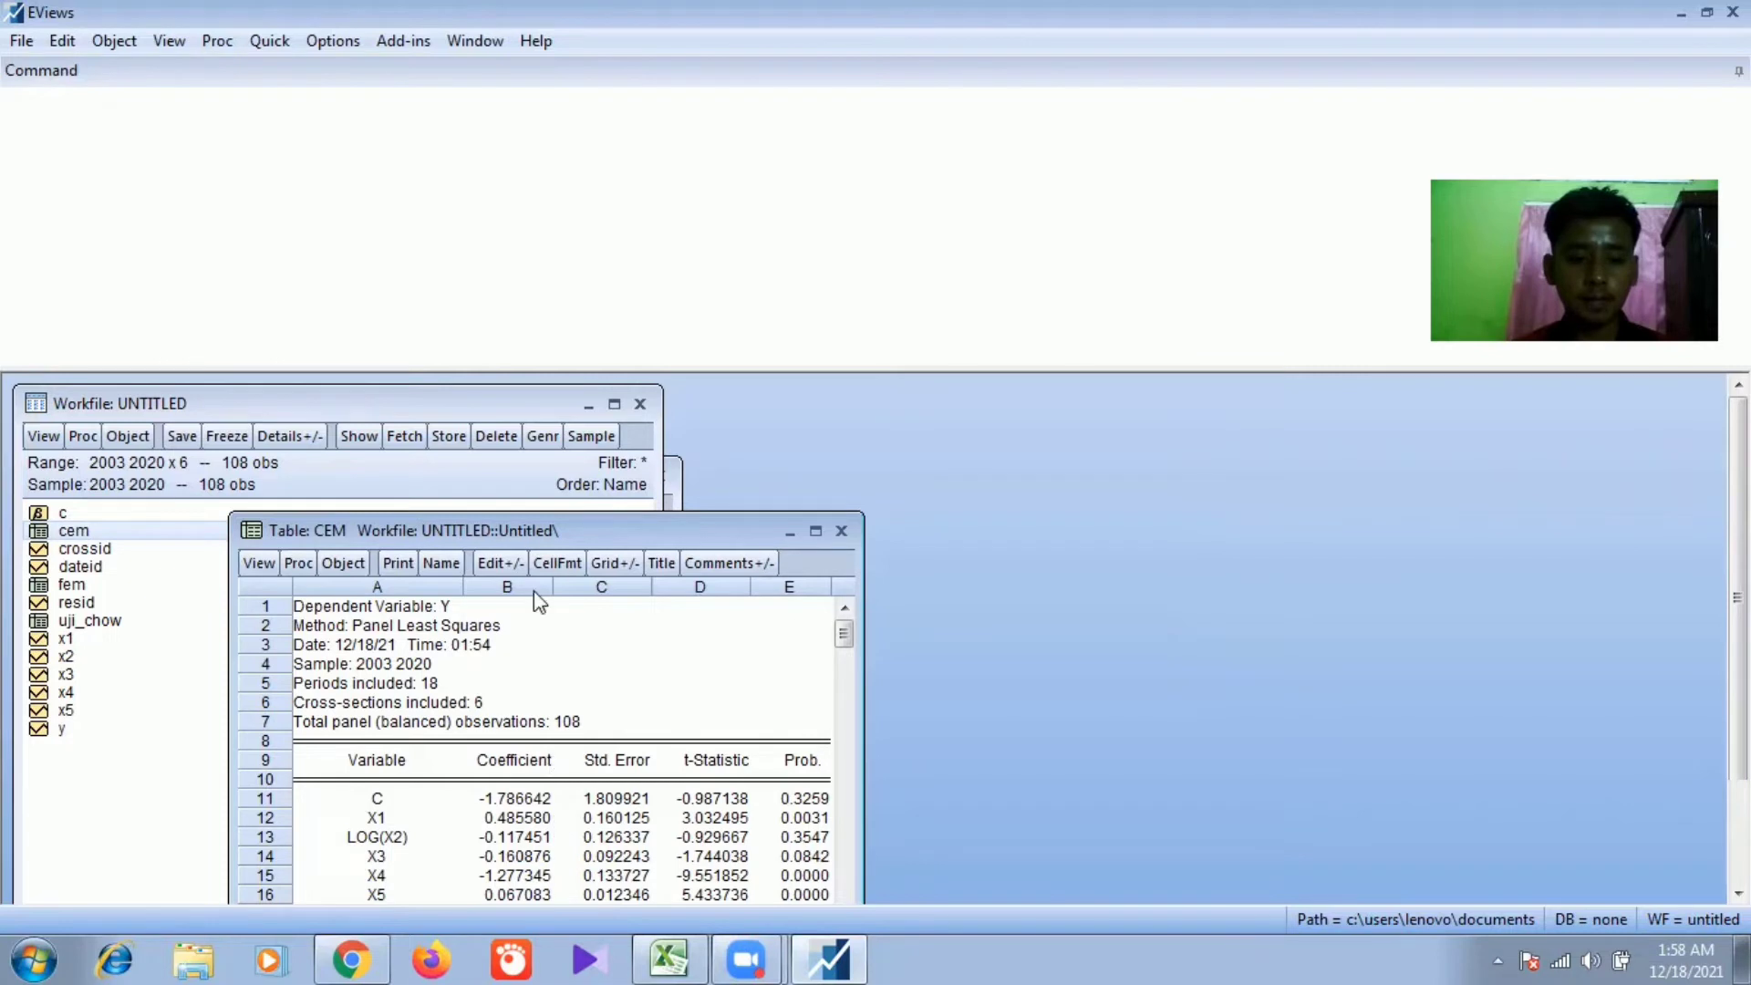
left_click_drag(526, 514, 565, 416)
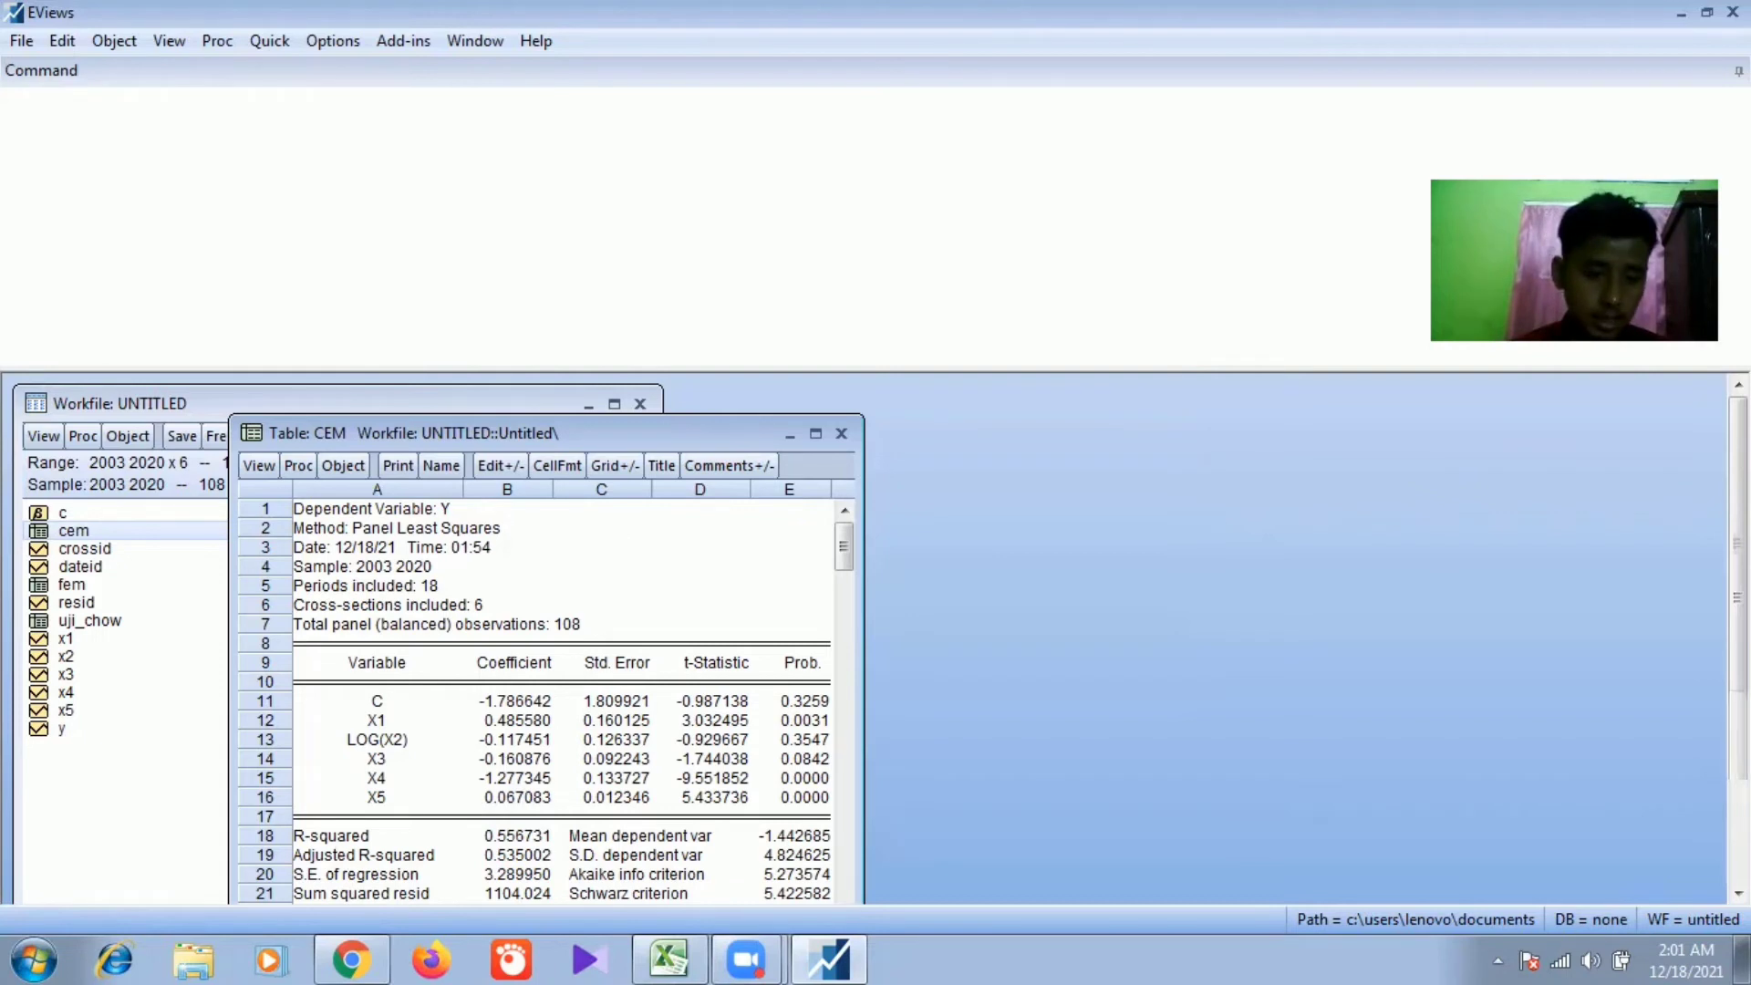
scroll(1737, 638, "down", 3)
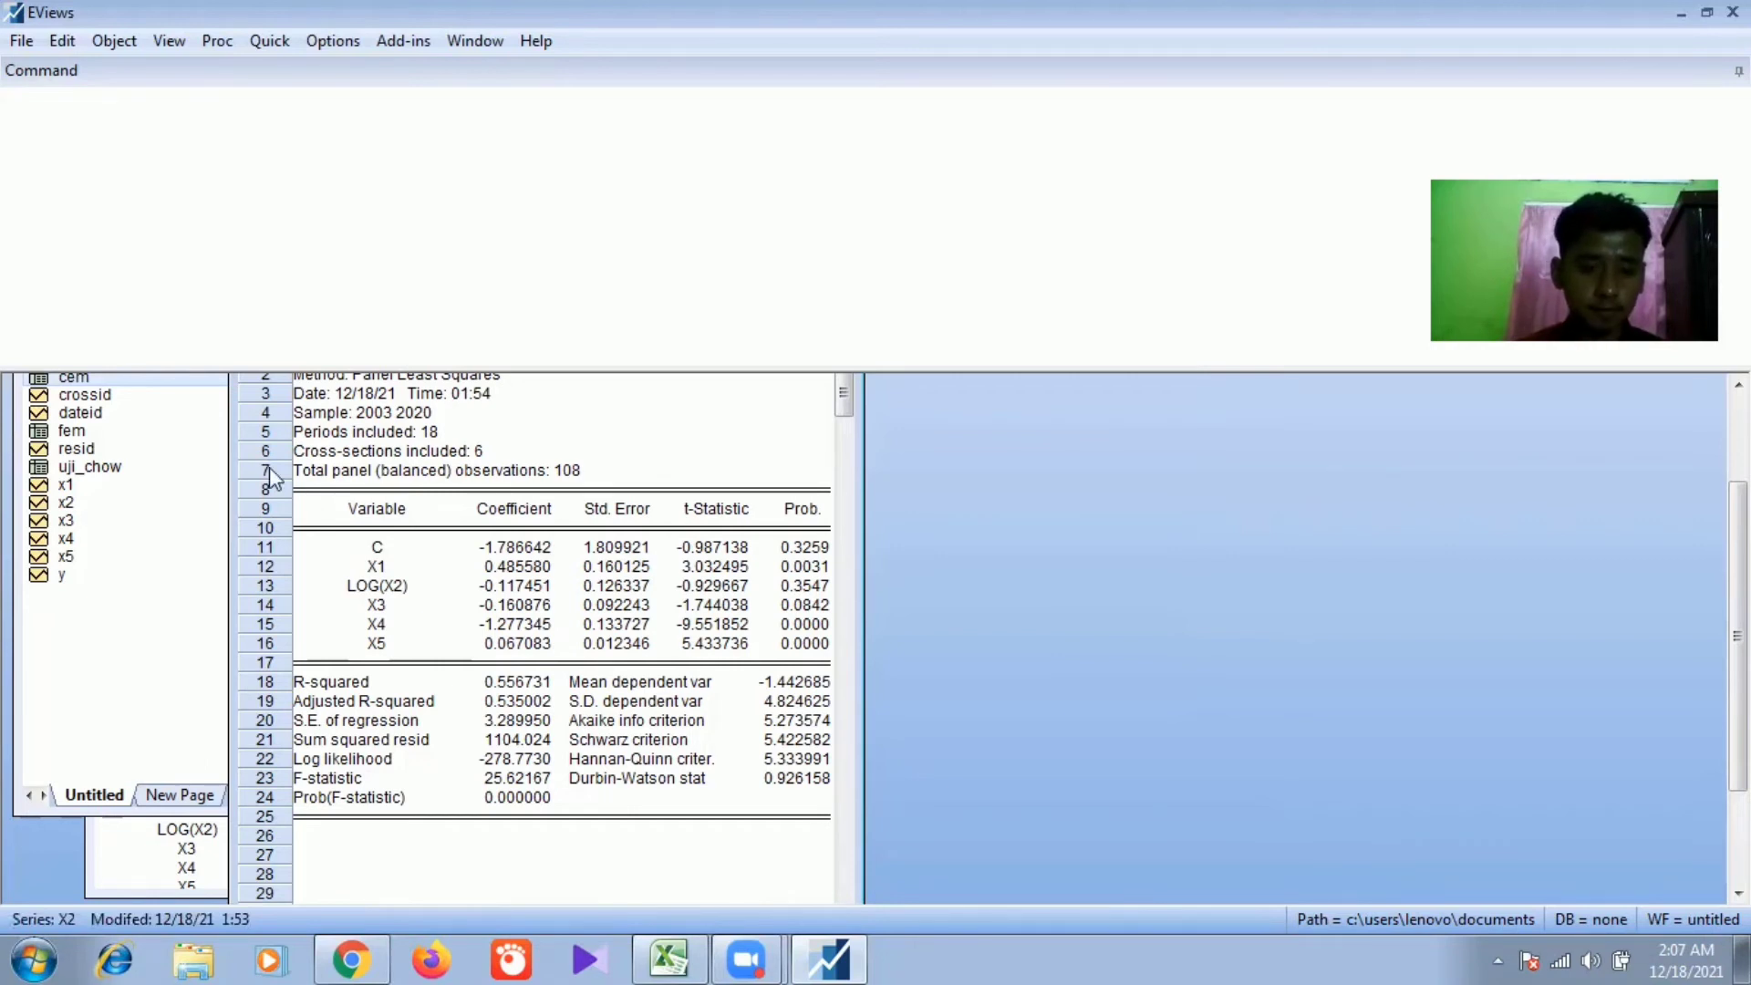
Step: Generate a new series in the workfile with the equation resabs=abs(resid) for the sample 2003 2020
left_click(132, 688)
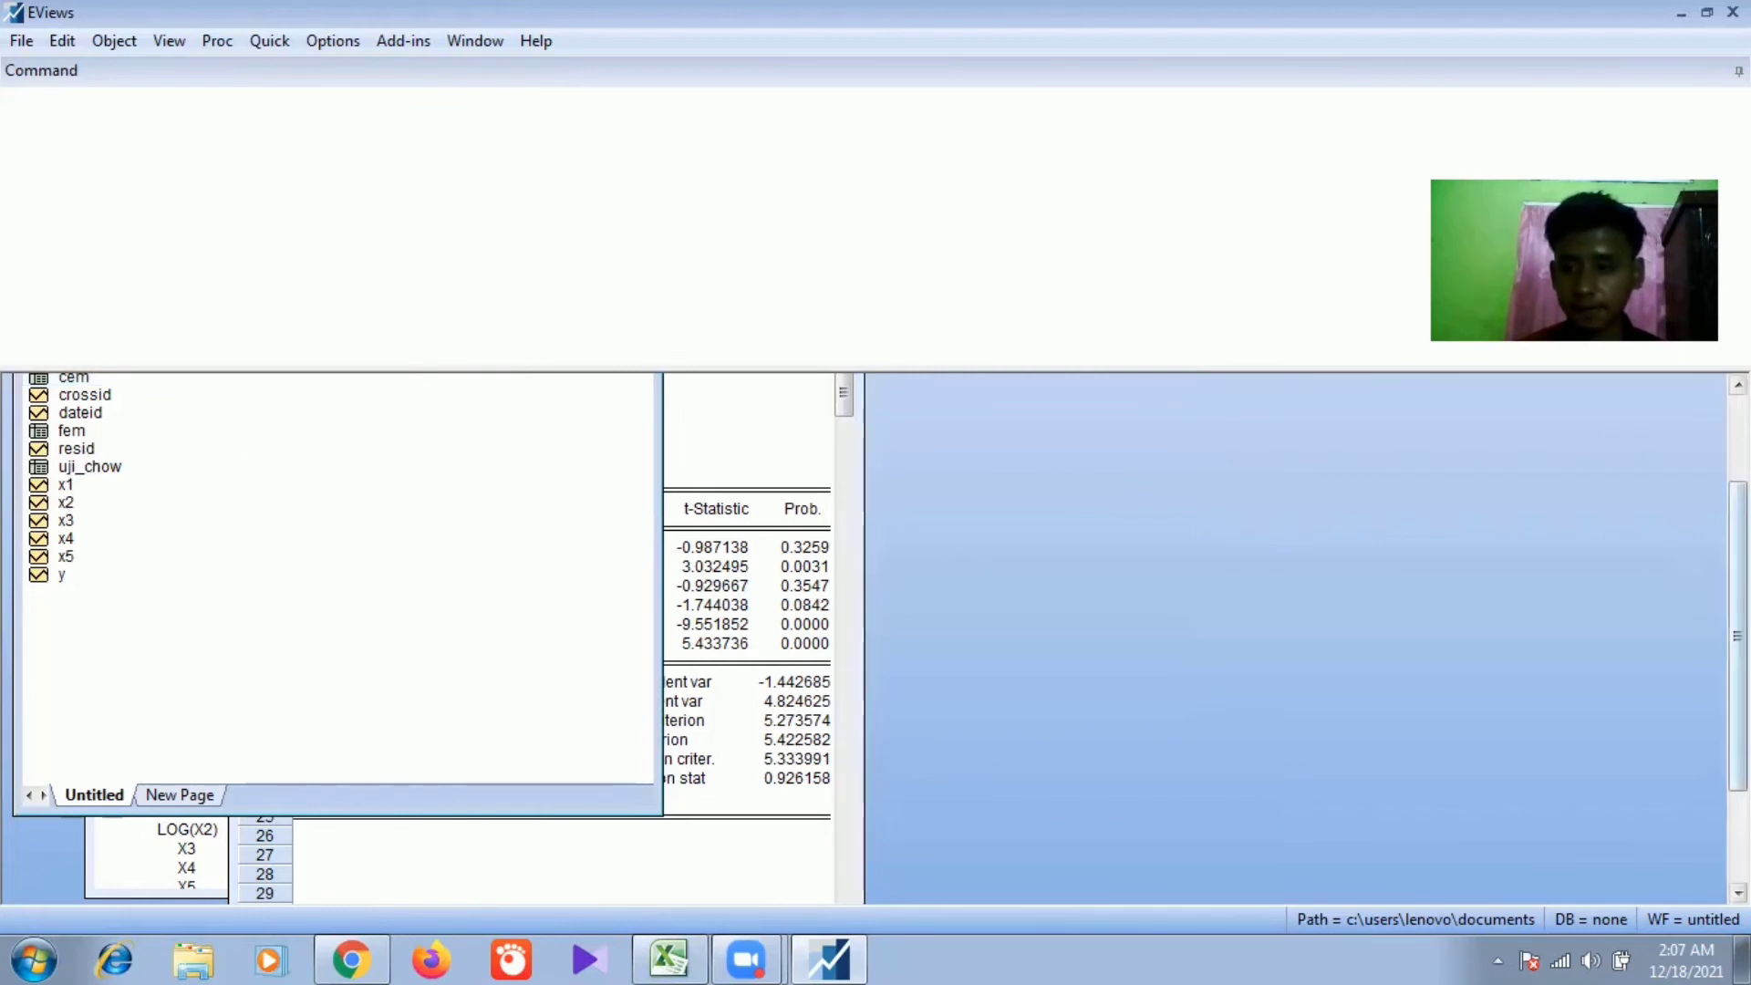
left_click_drag(1737, 636, 1737, 551)
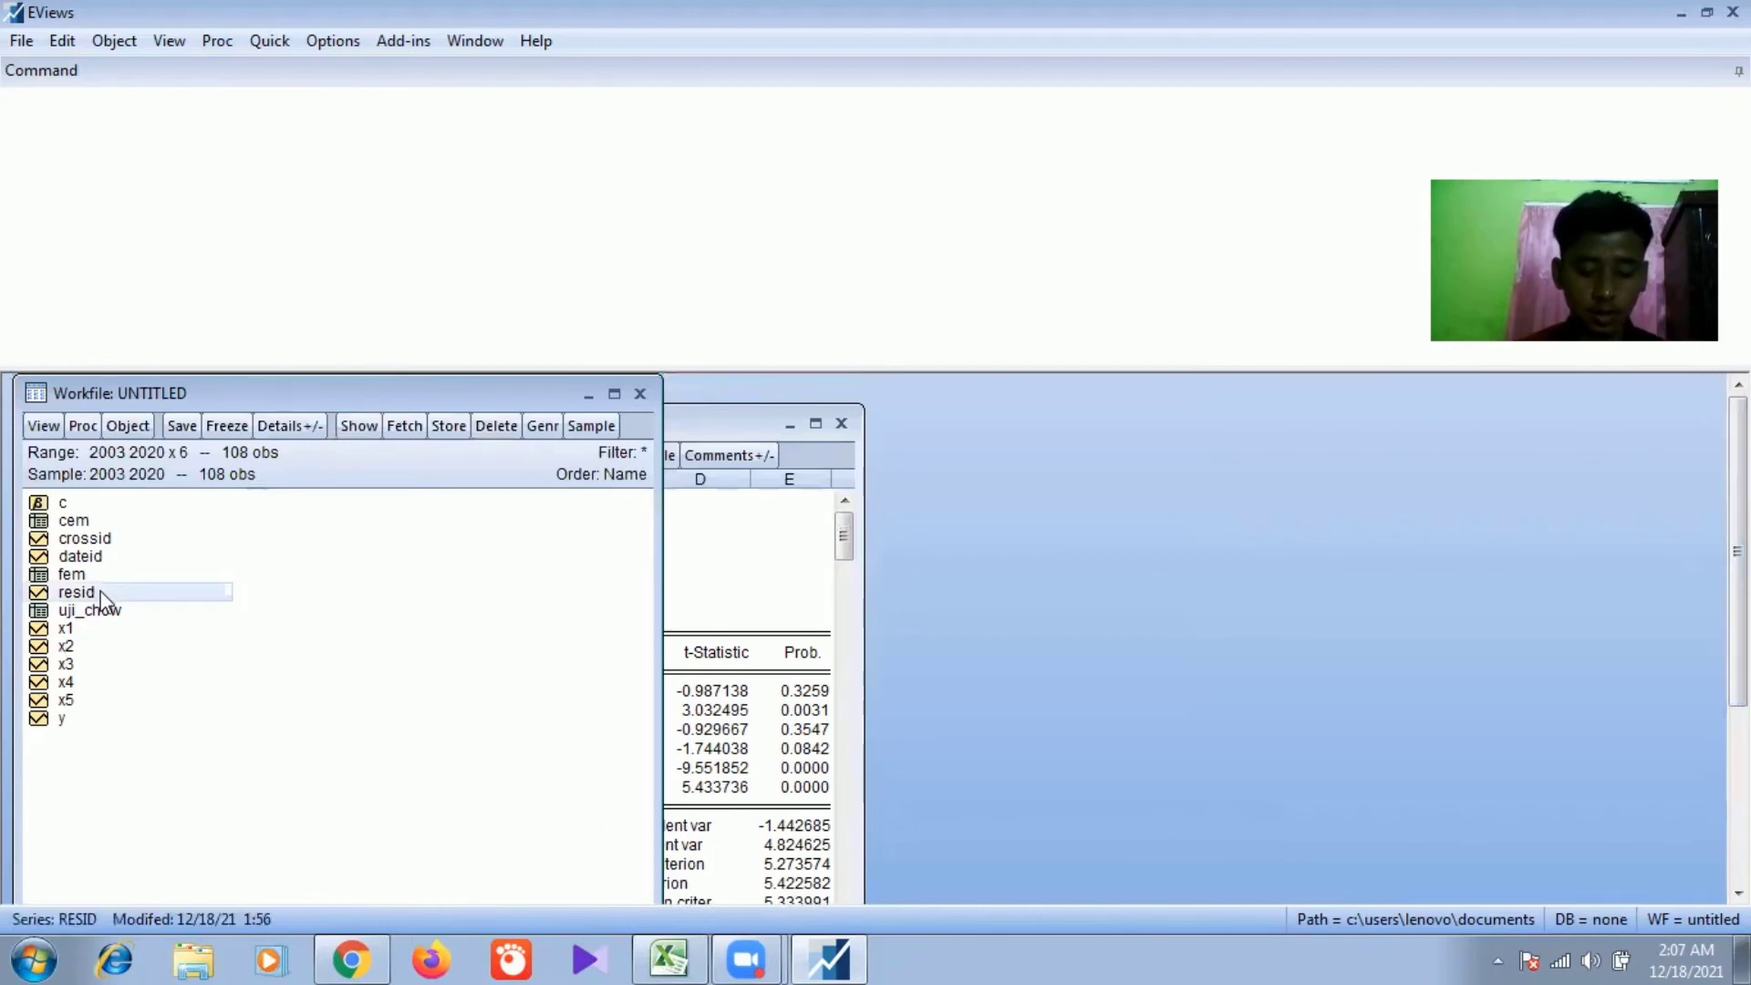
left_click(270, 41)
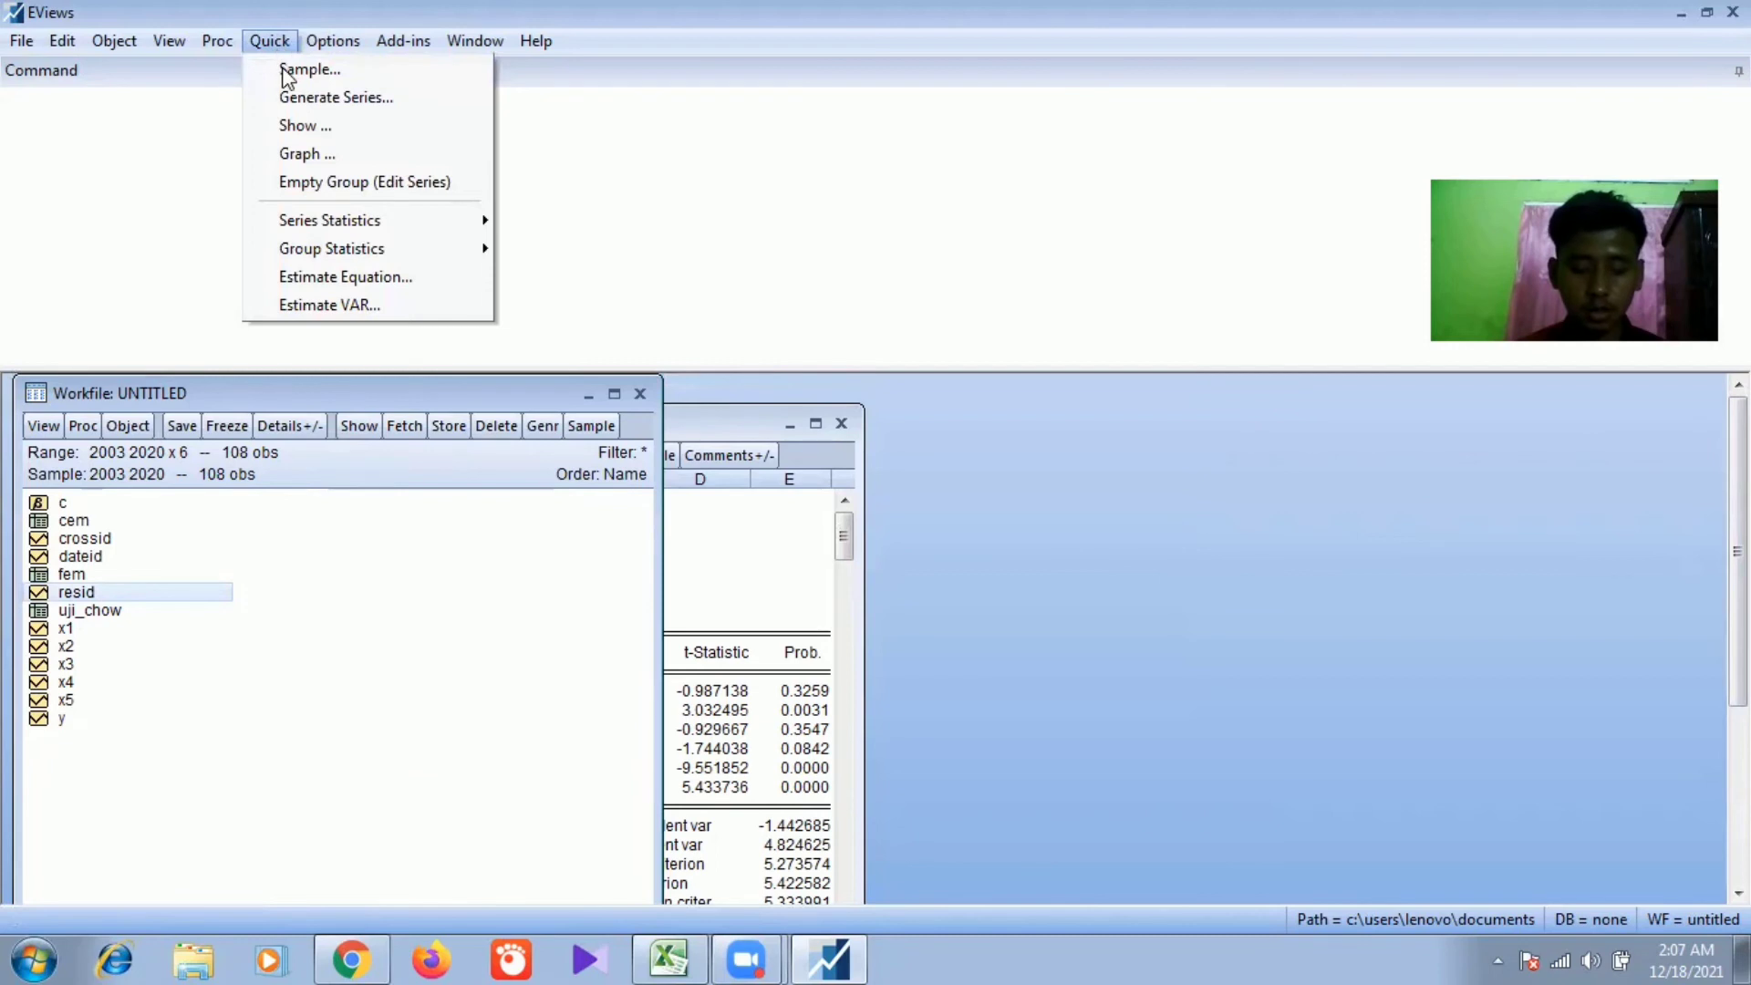
left_click(323, 98)
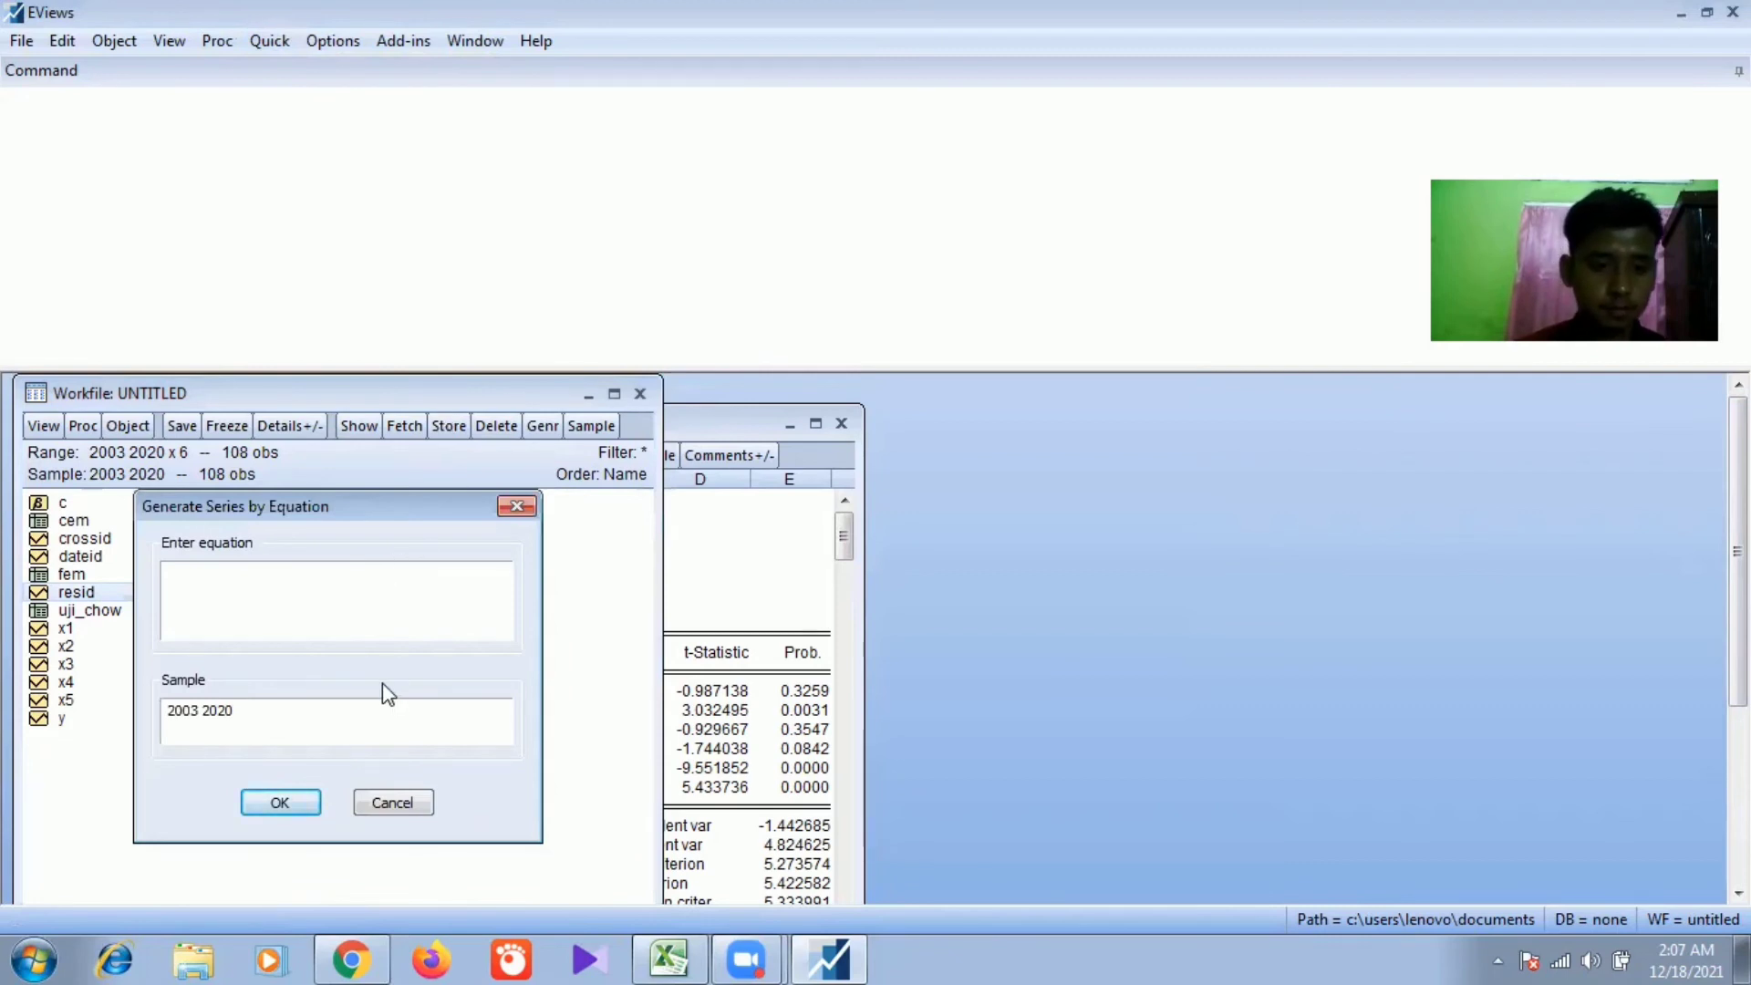
type("resa")
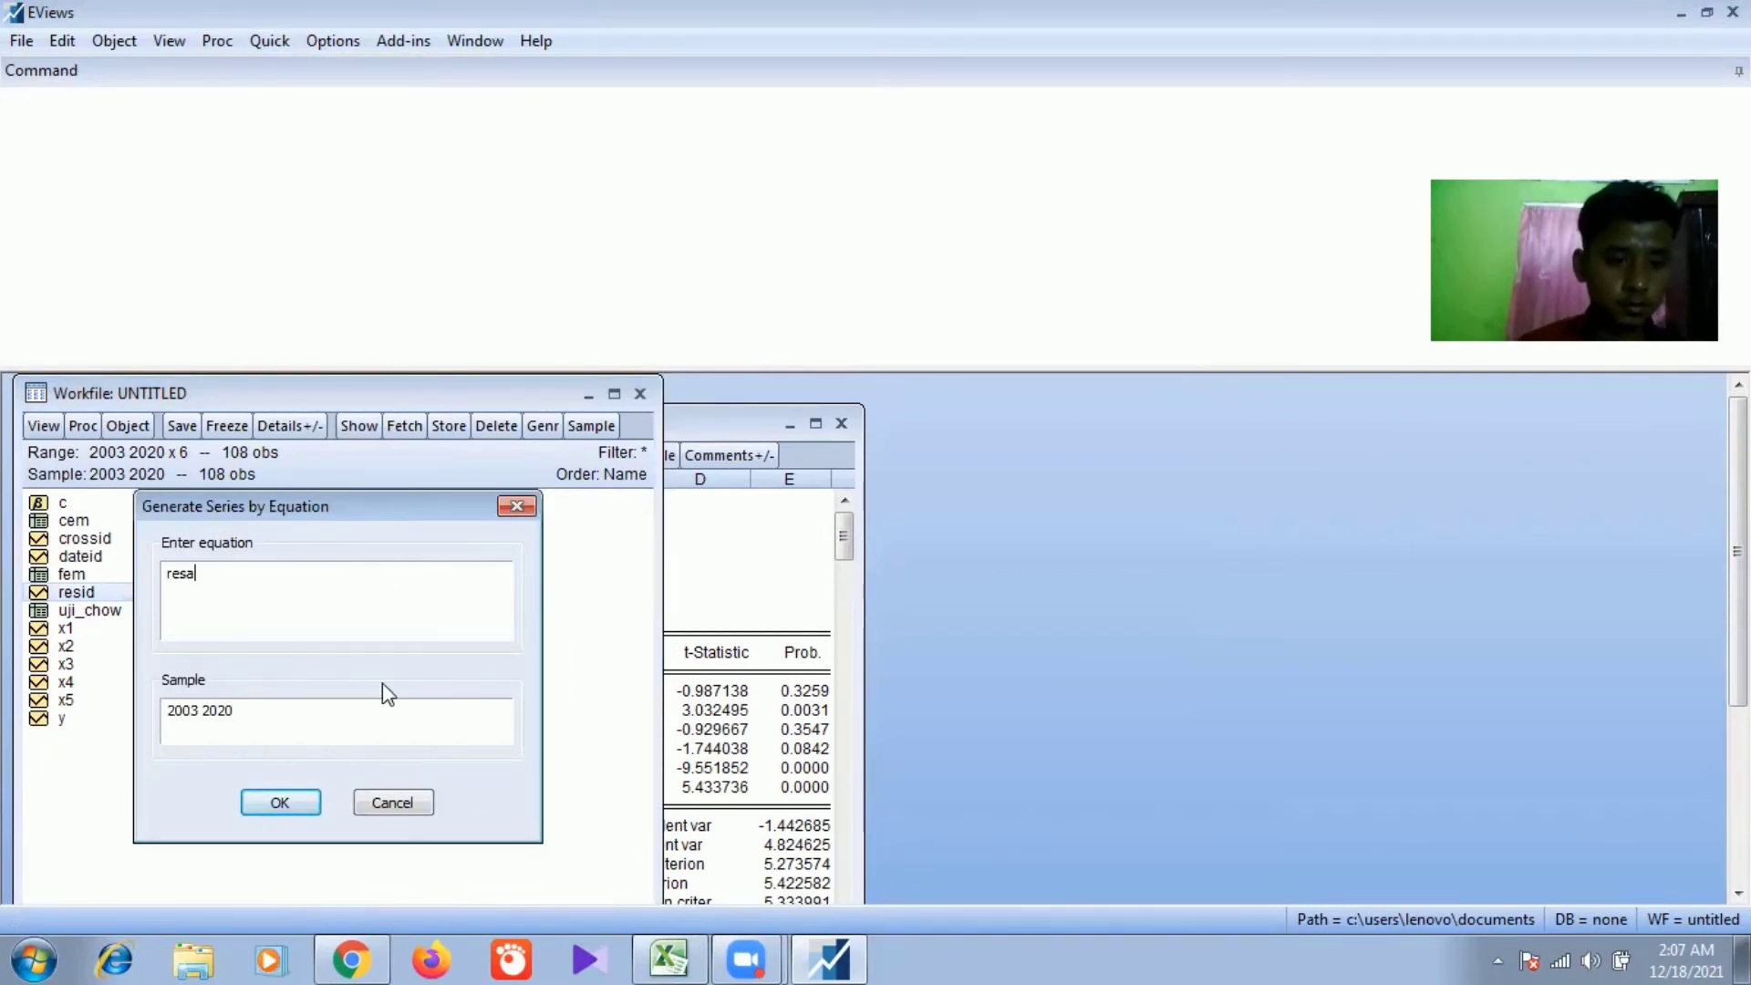
type("b")
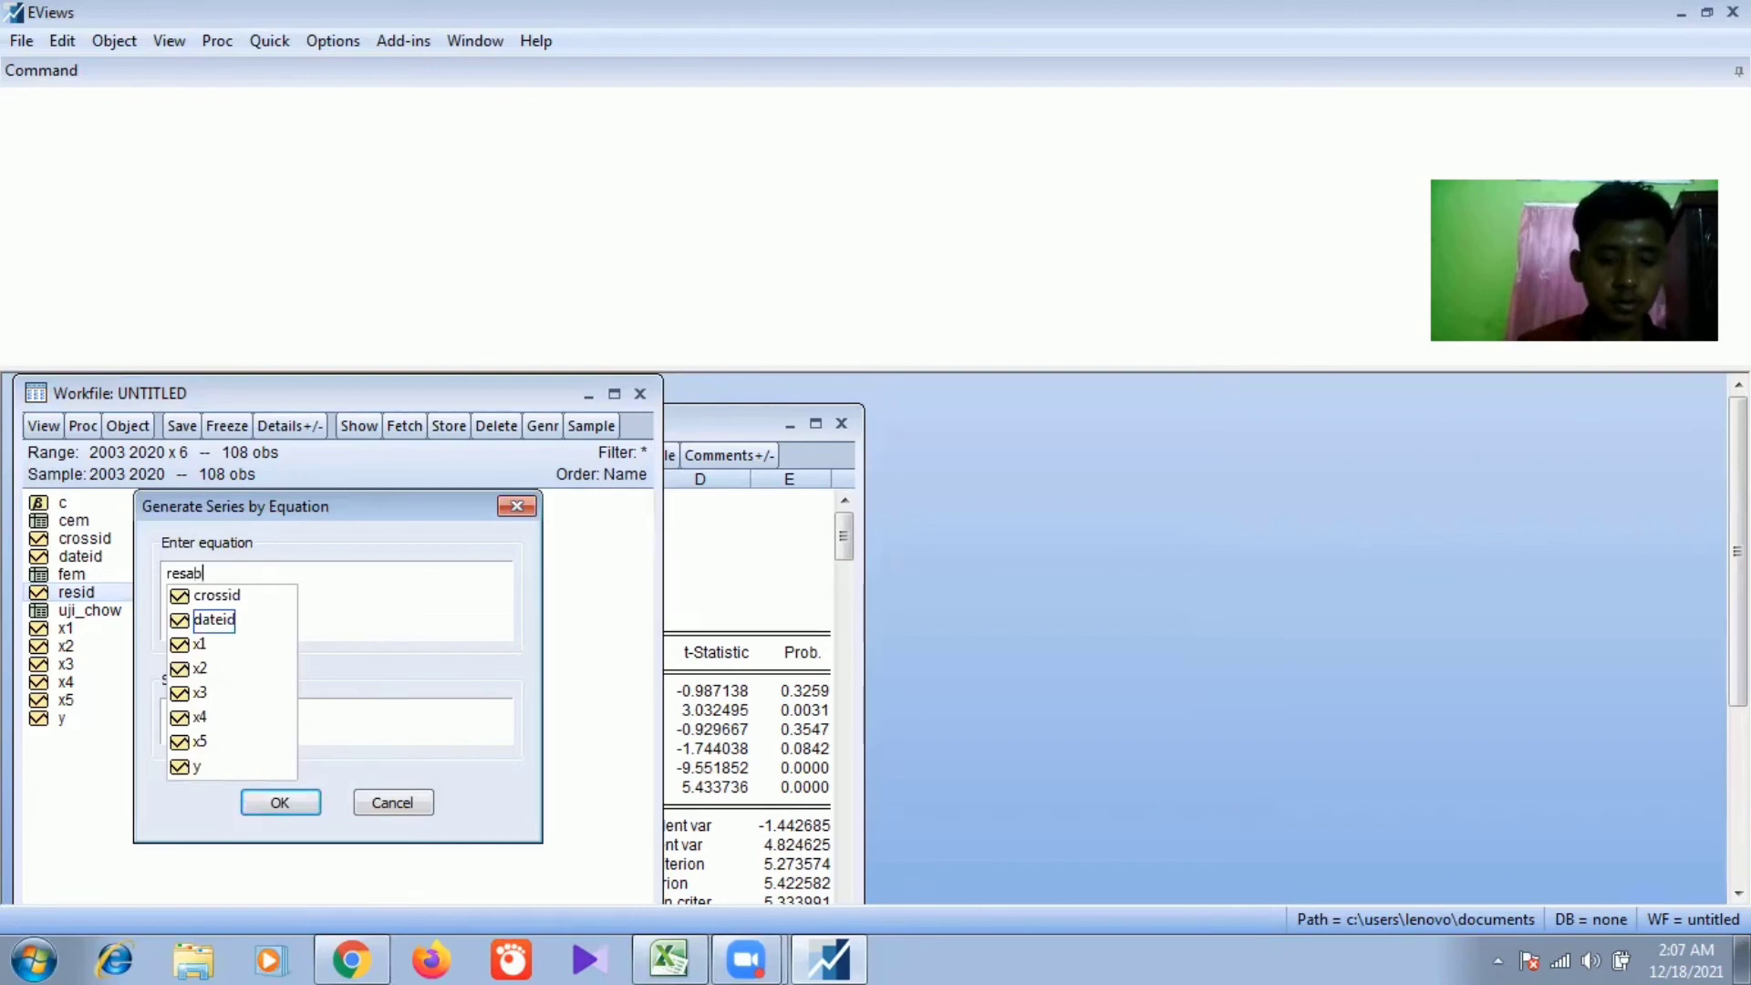
type("s")
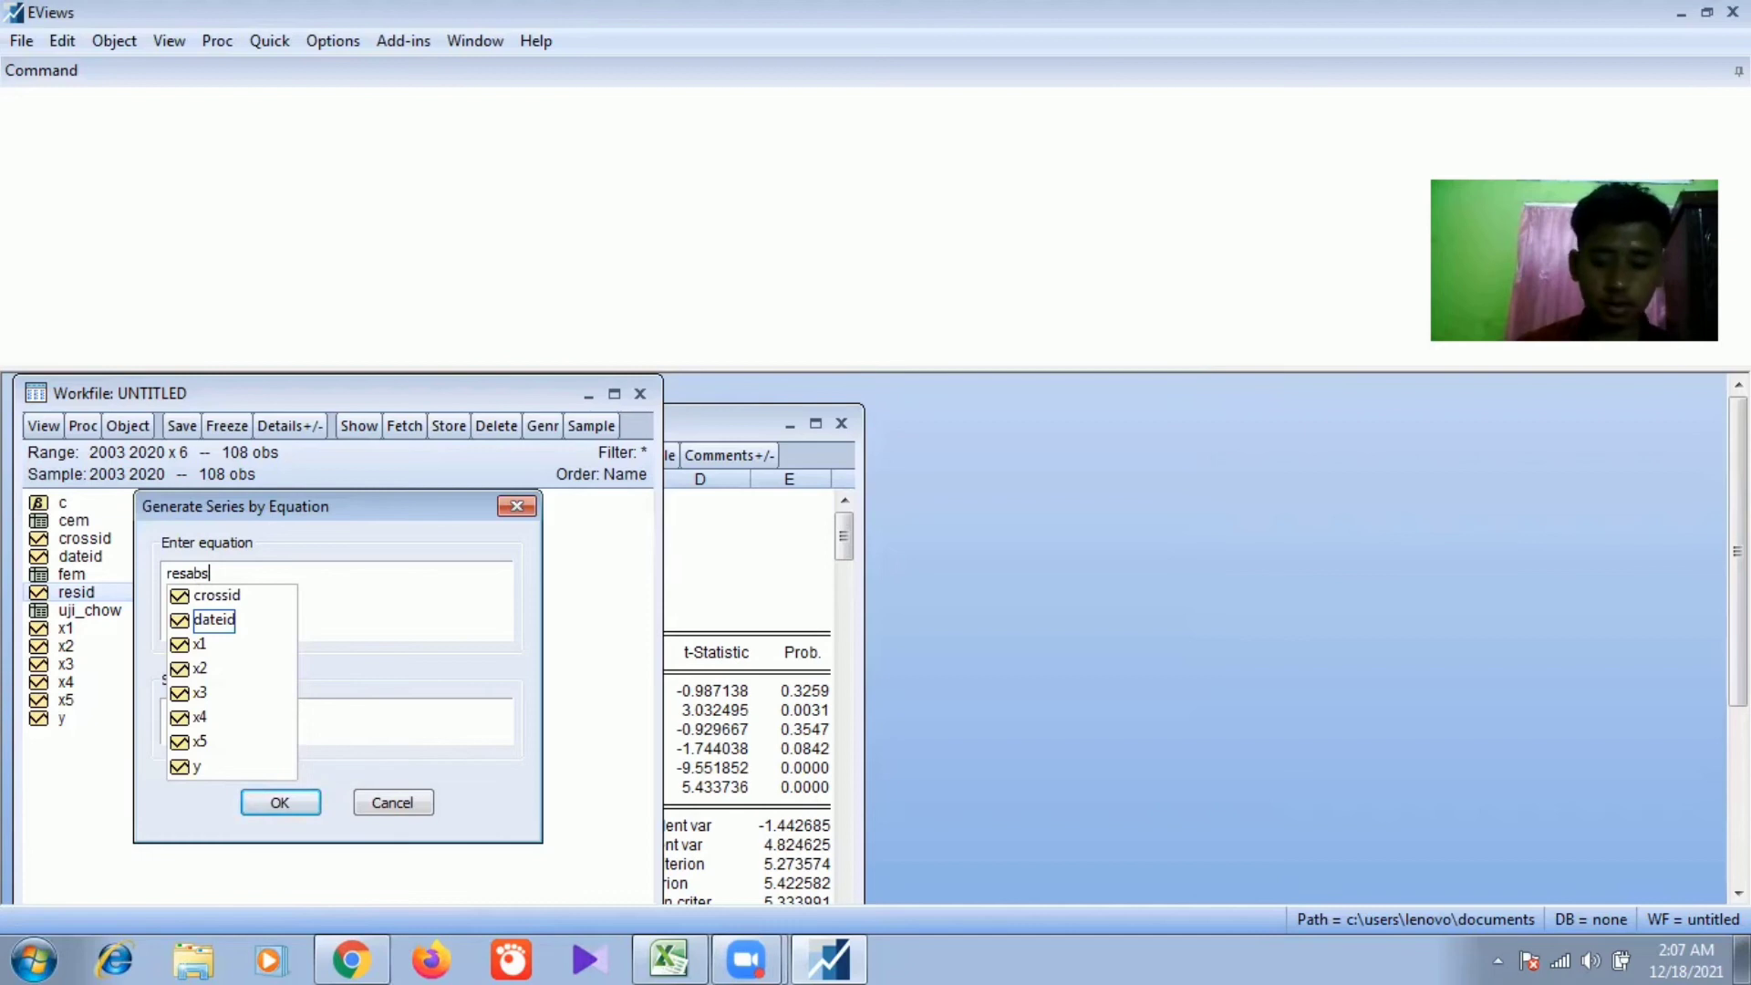
type("=")
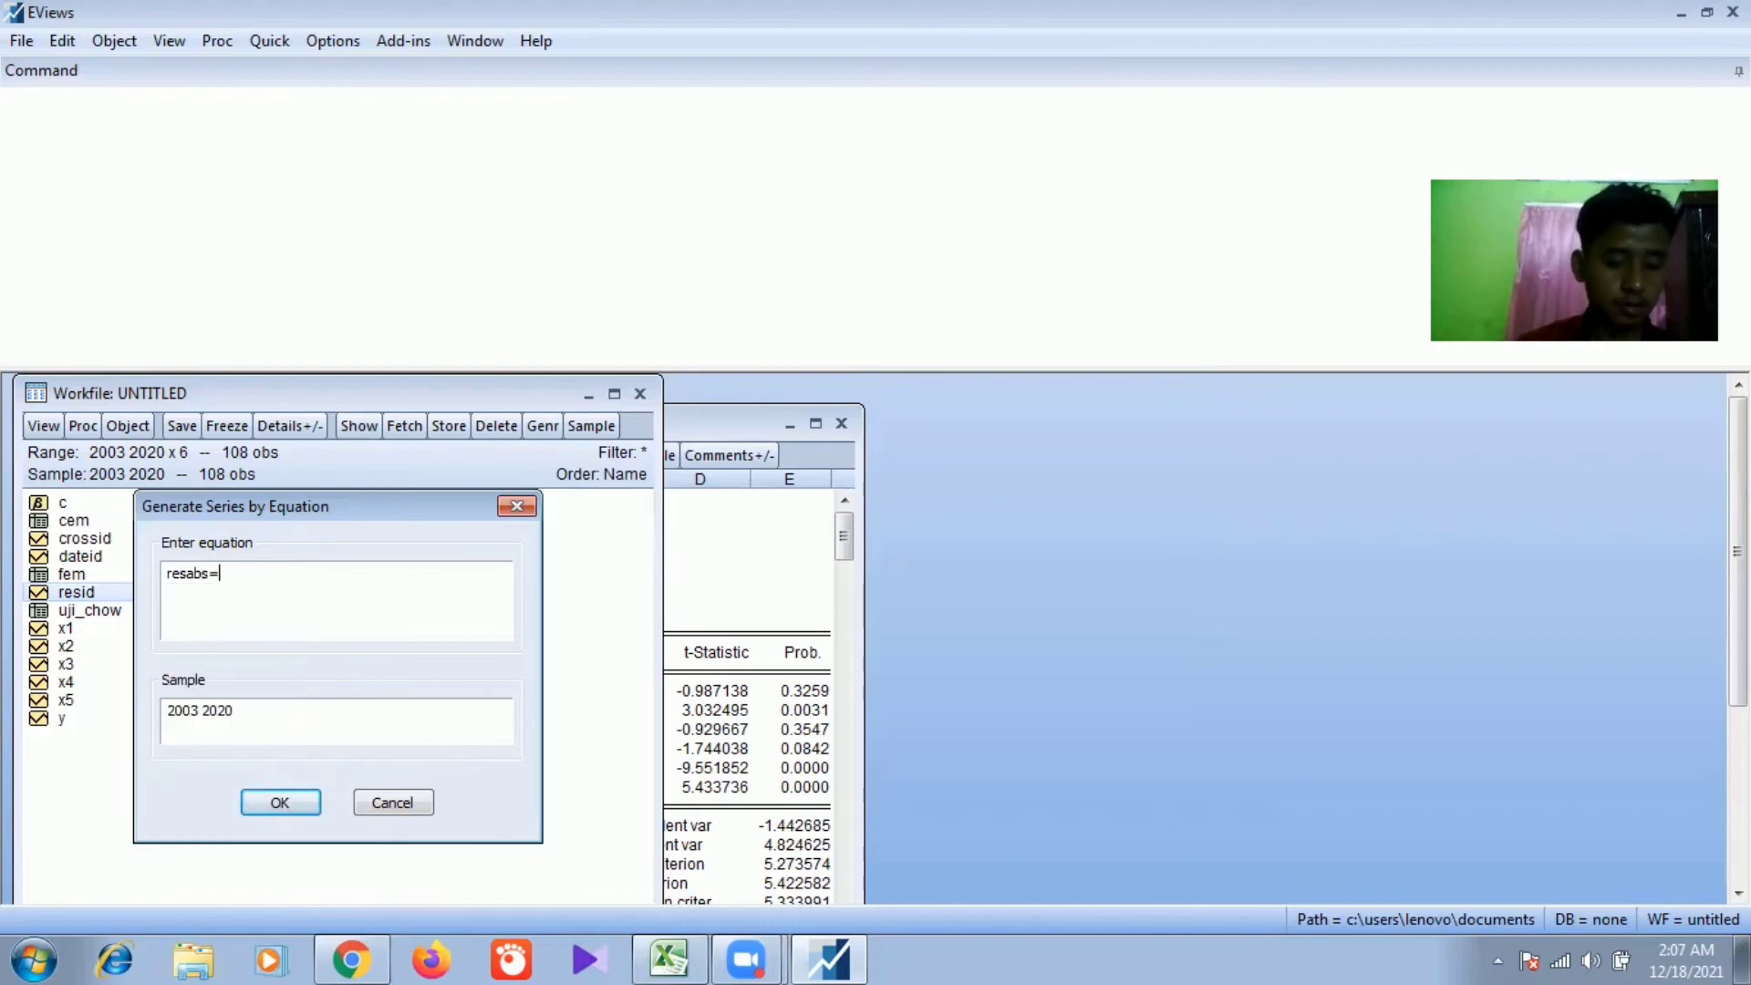
type("ab")
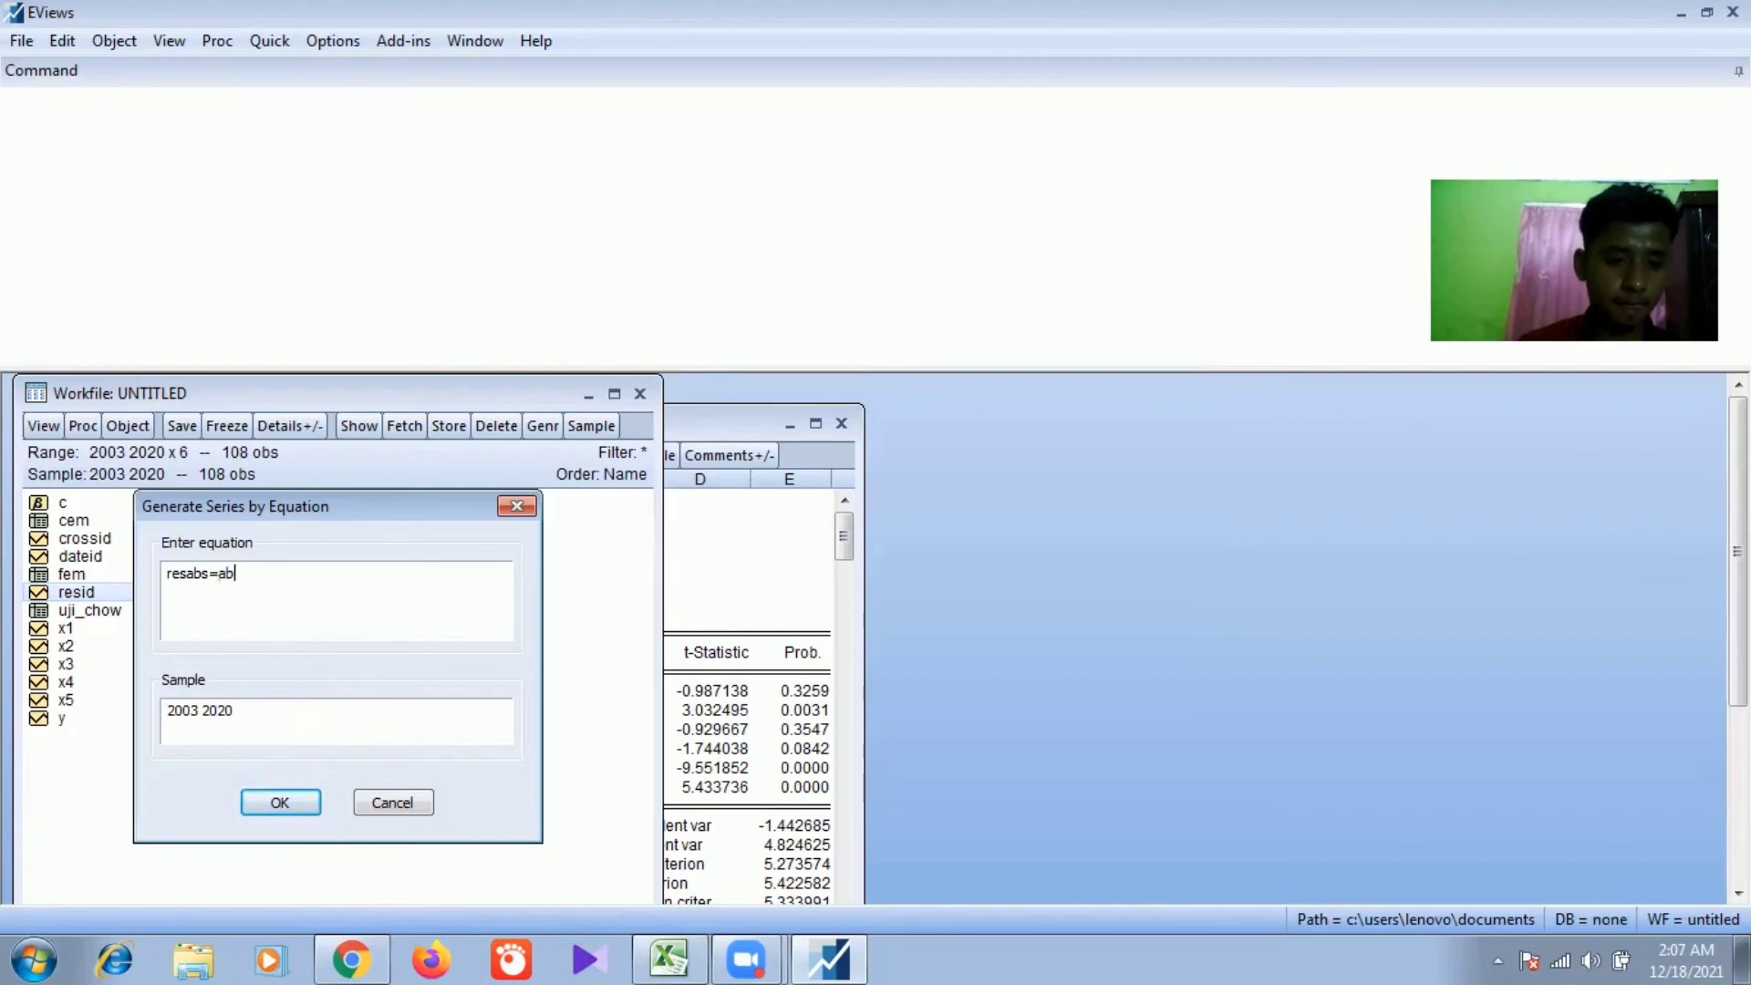
type("s")
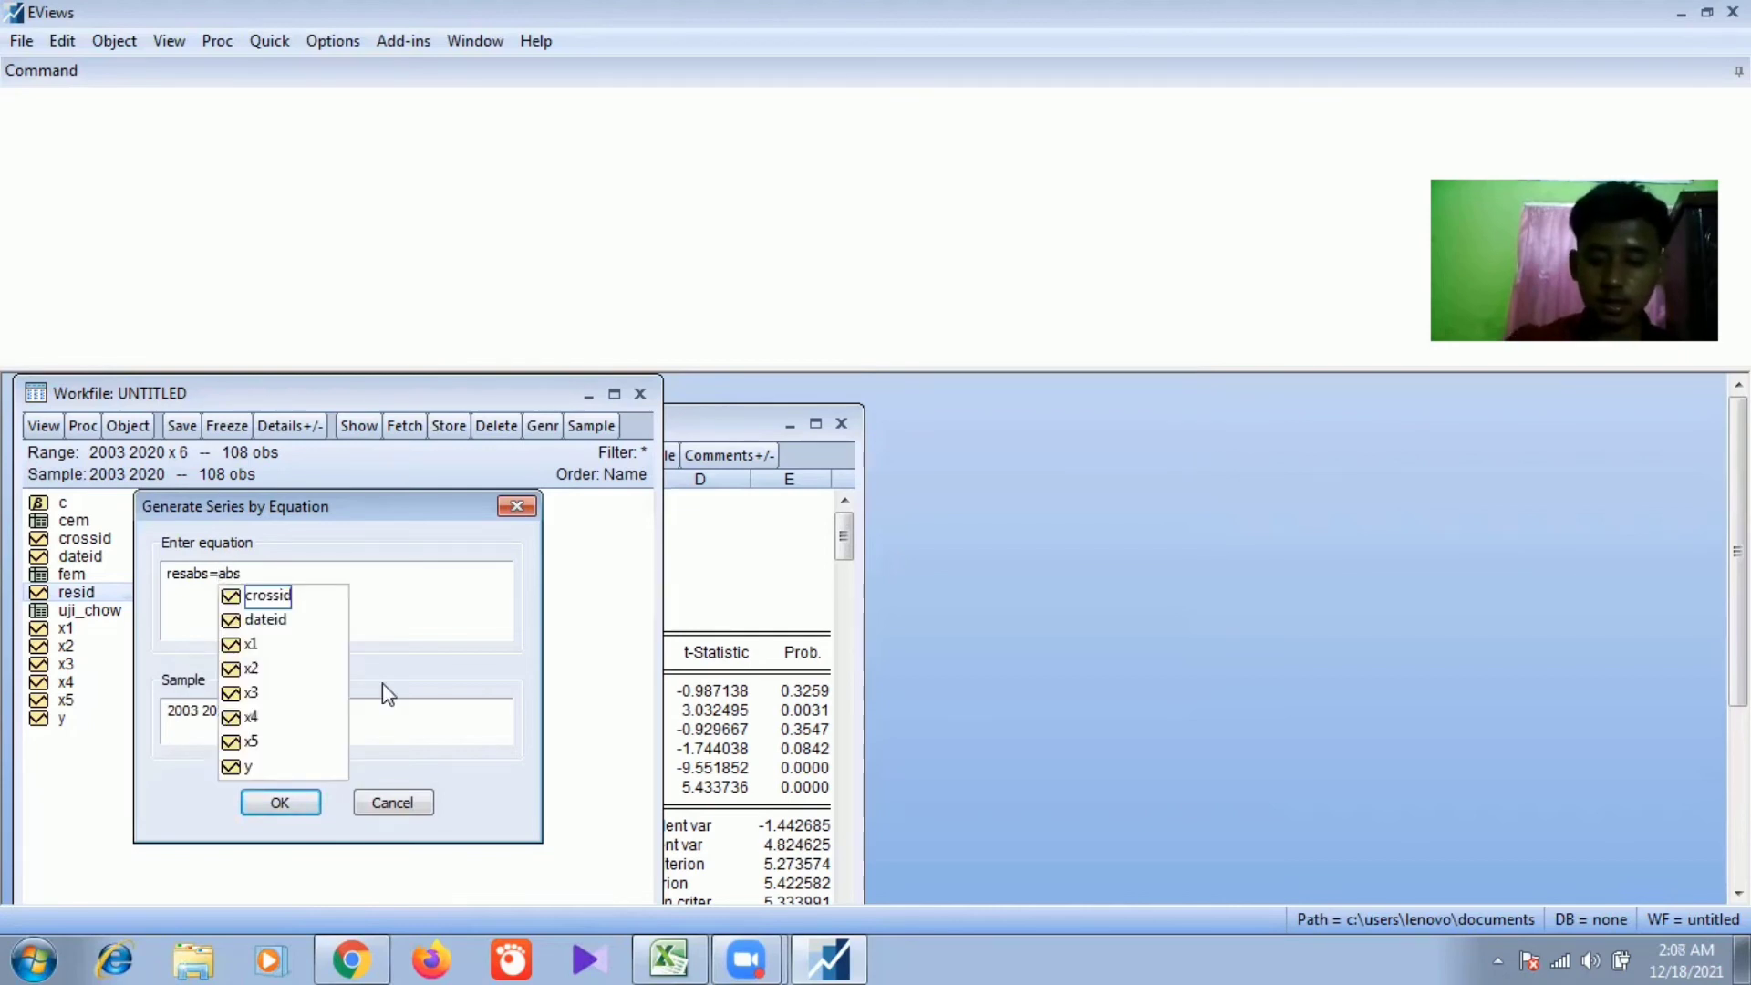
type("(")
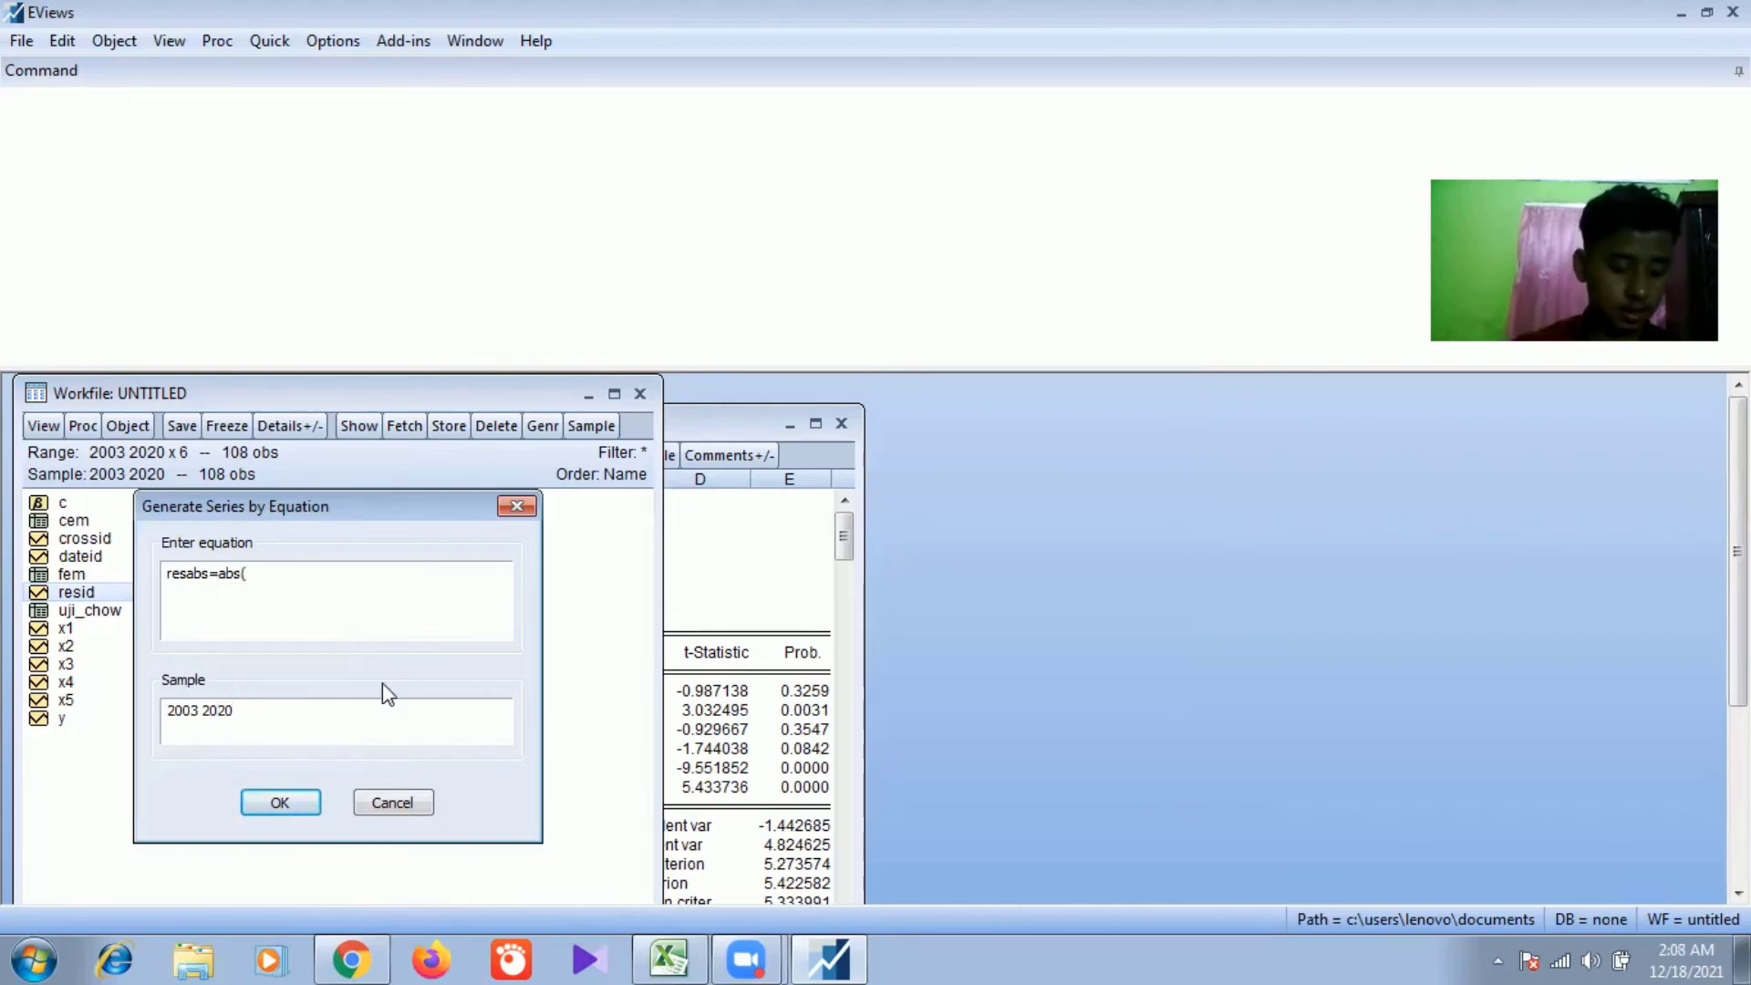
type("r")
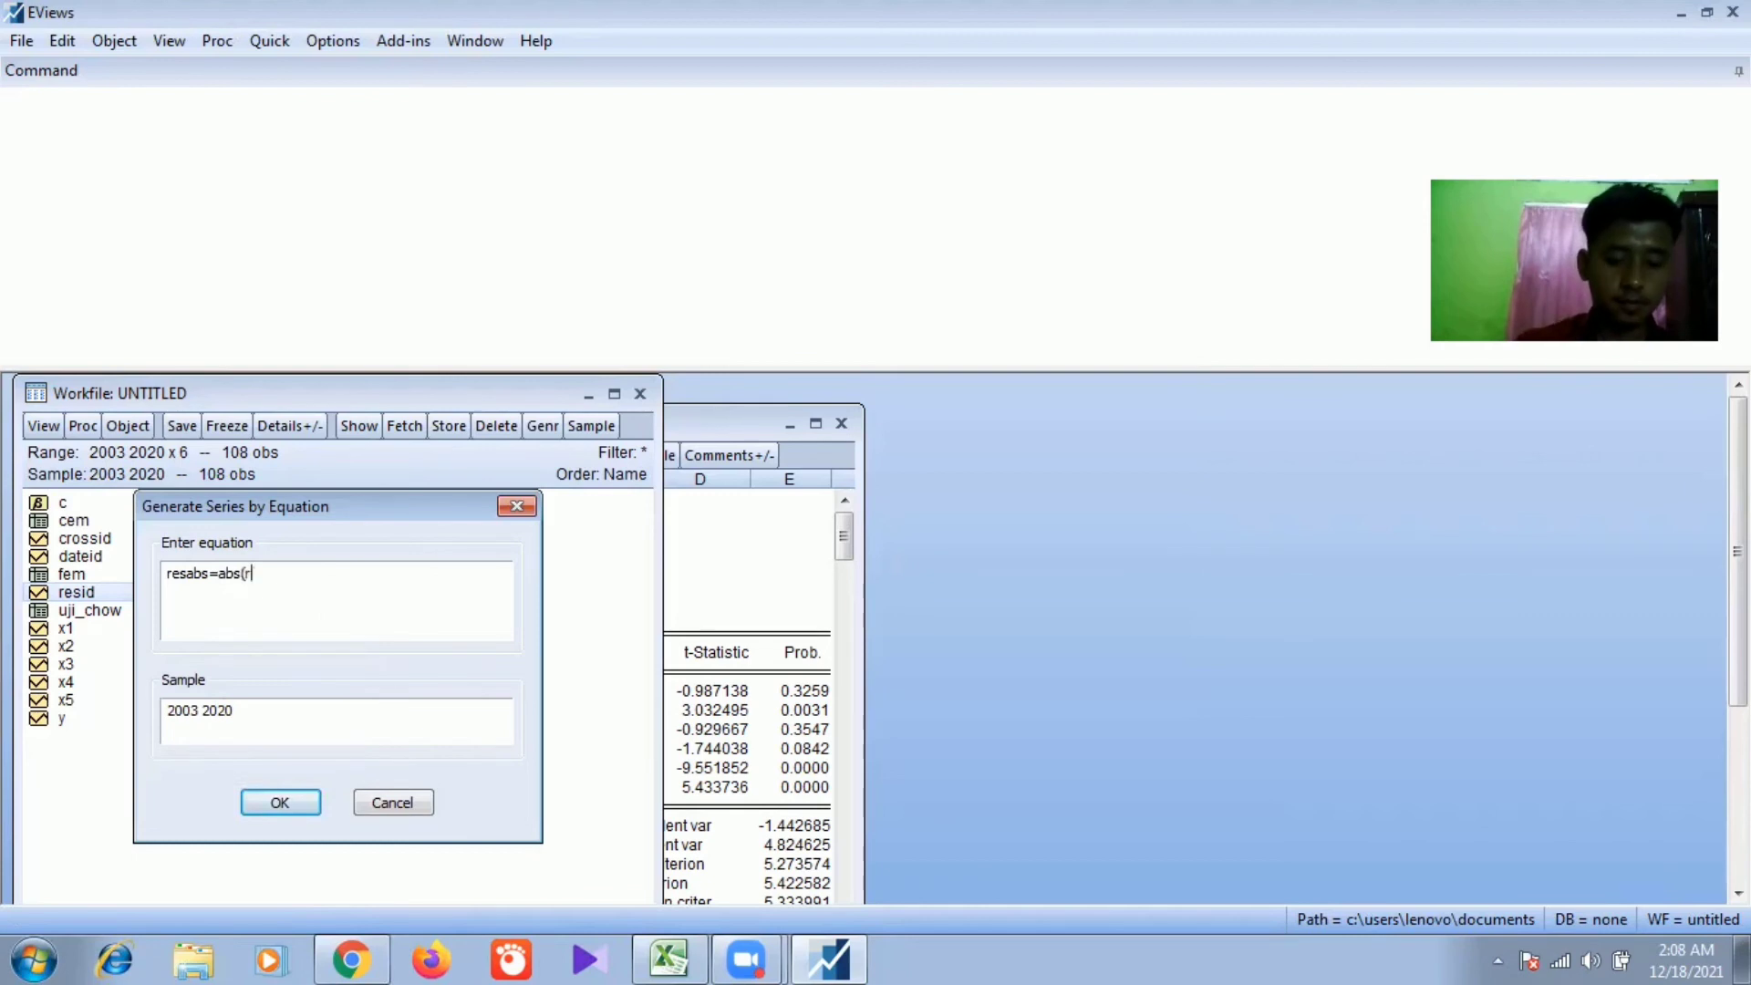
type("esid")
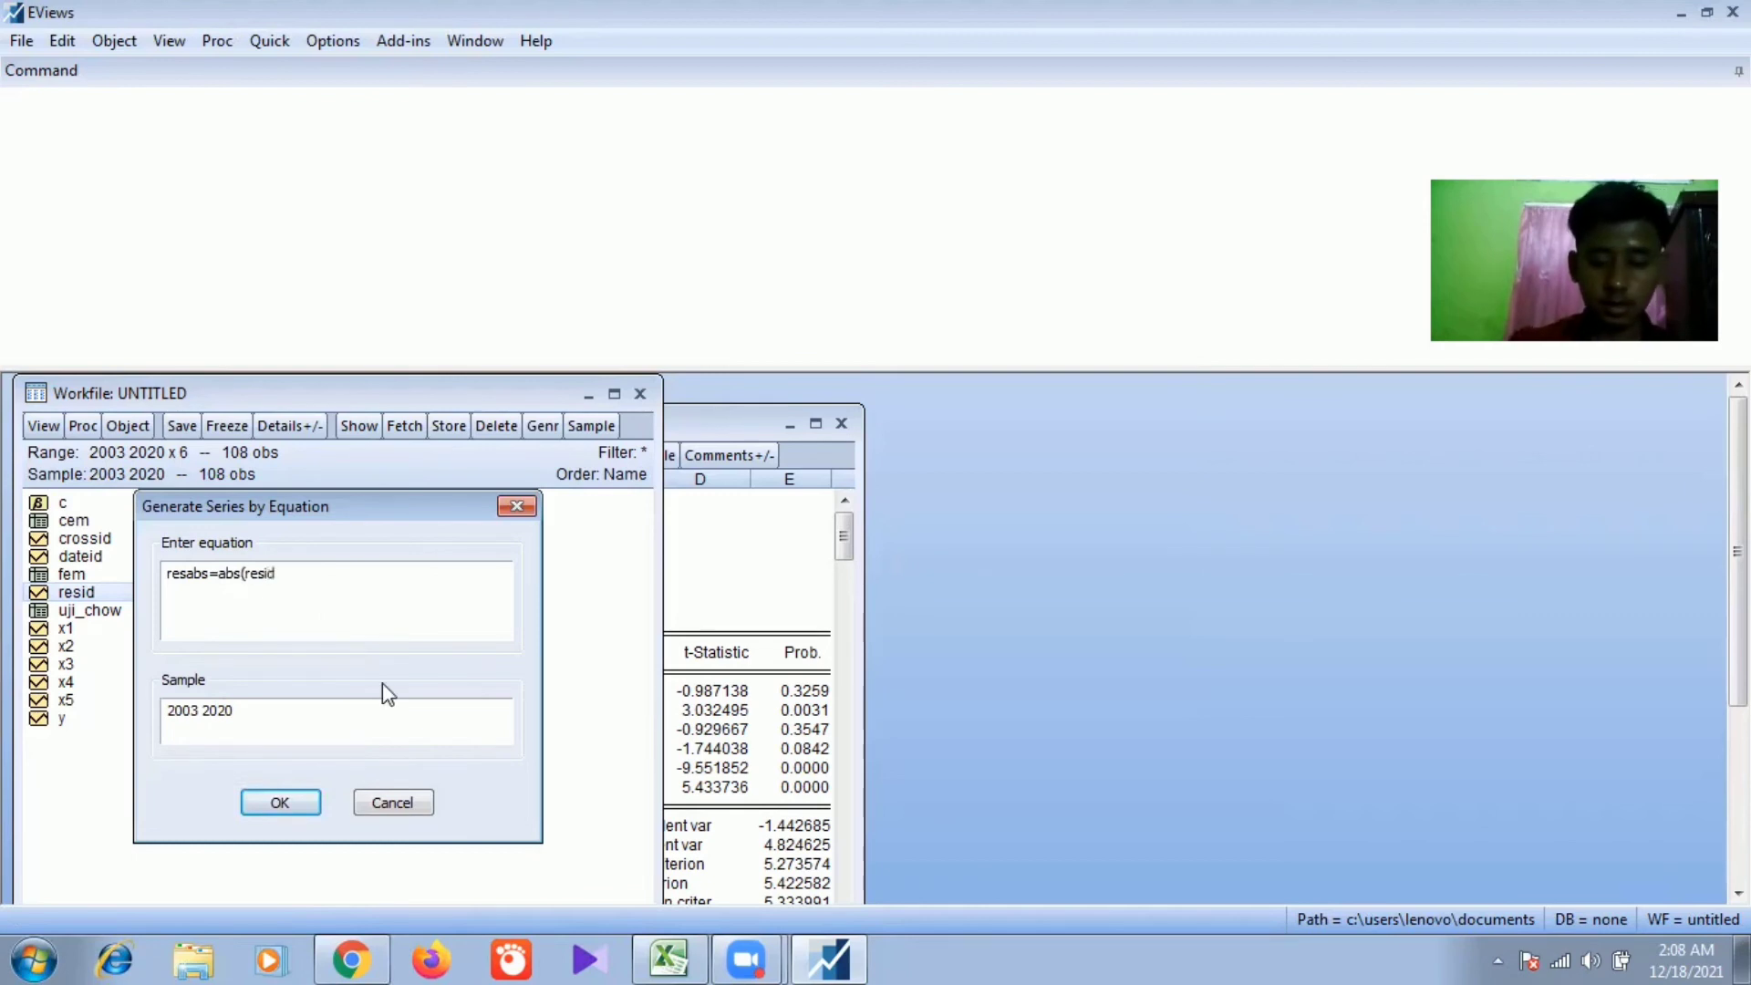
type(")")
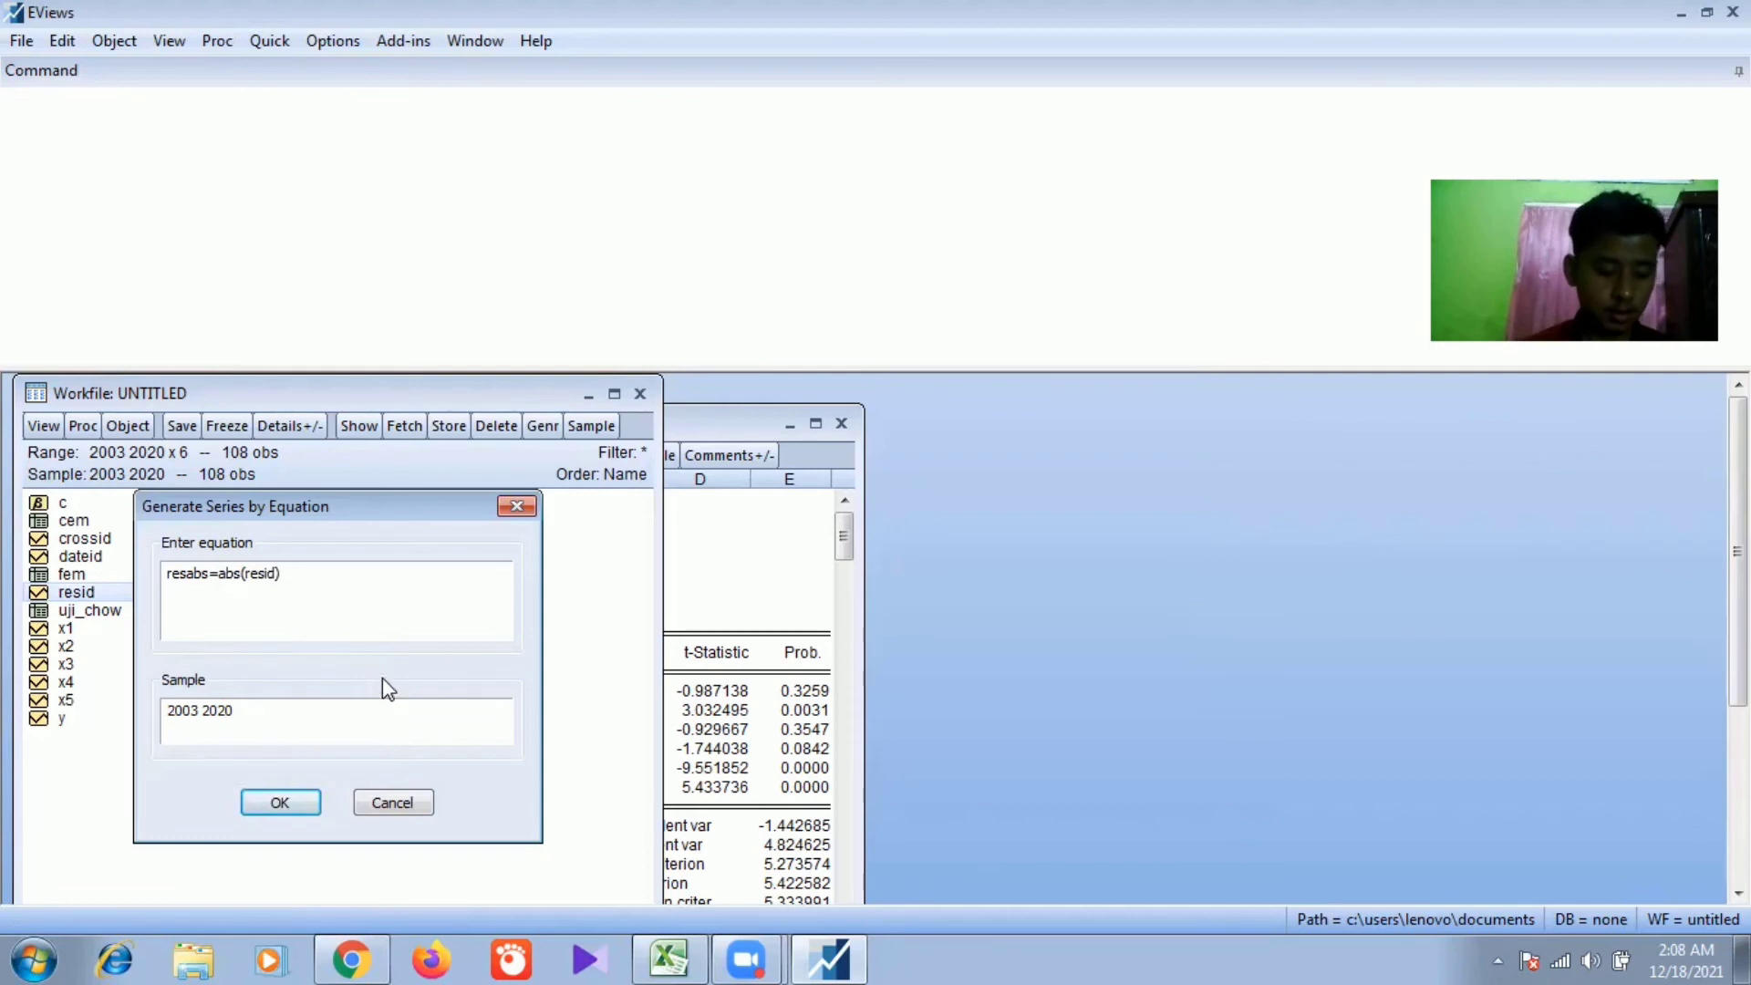
left_click(298, 806)
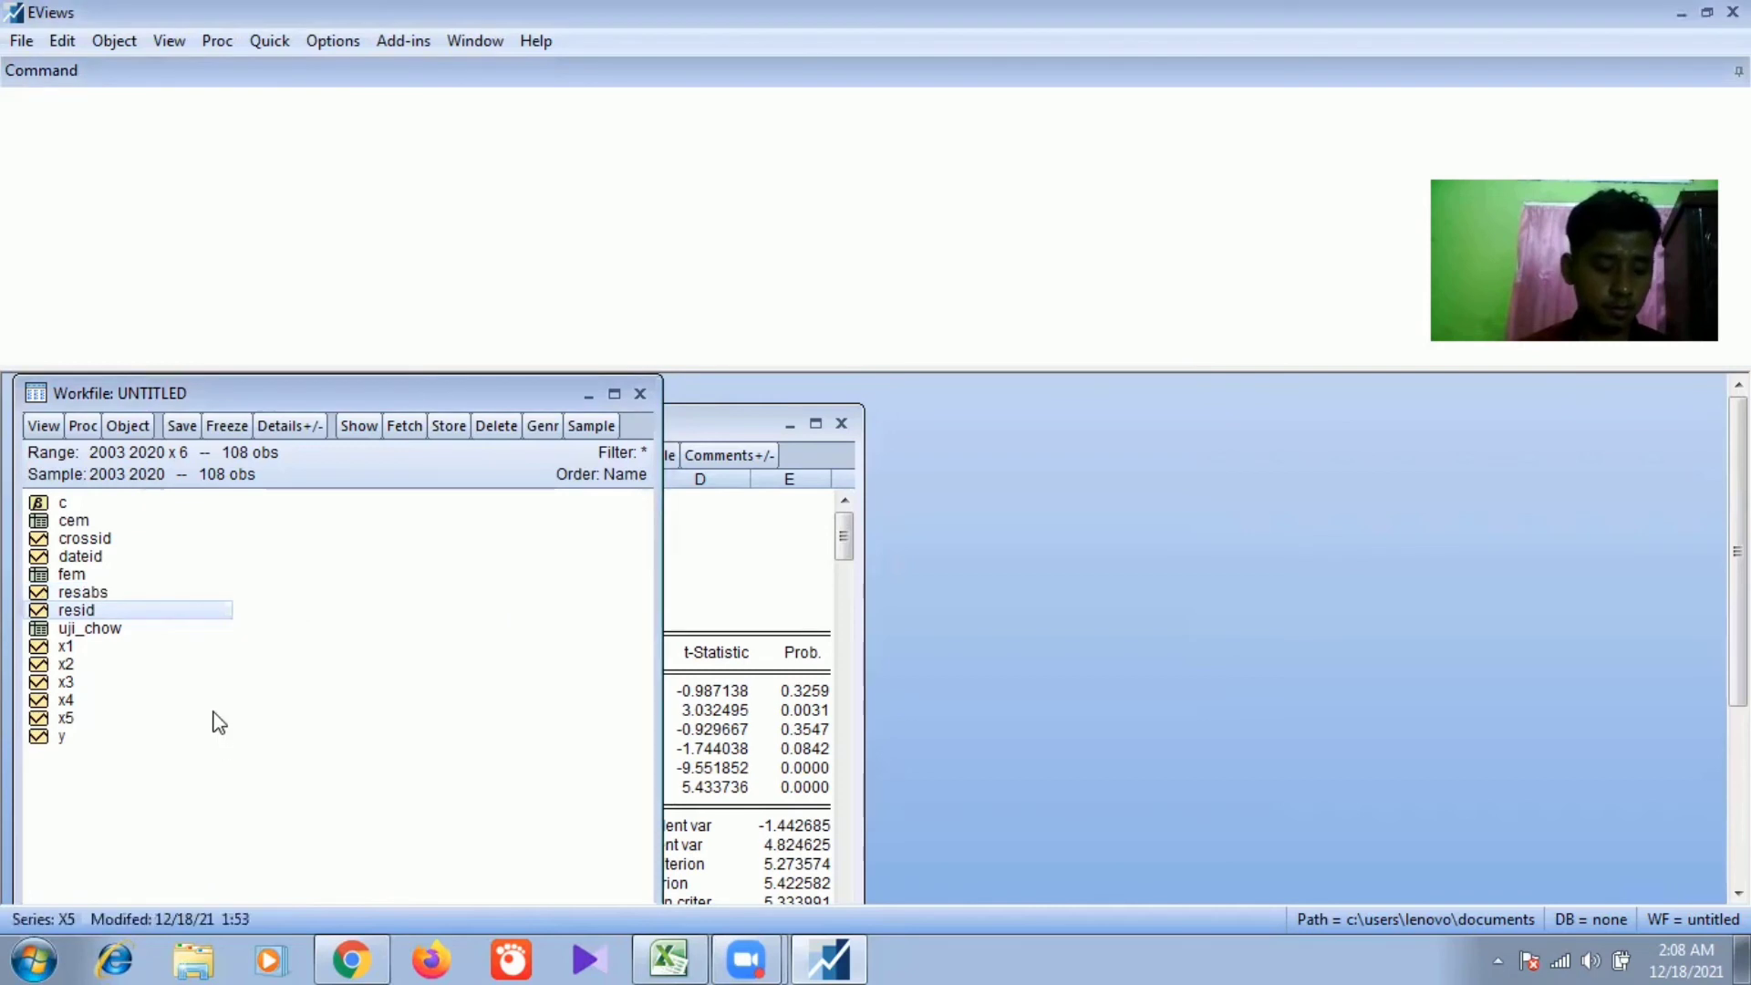
Step: Open the resabs series to inspect its values, and return to the workfile window
left_click(98, 593)
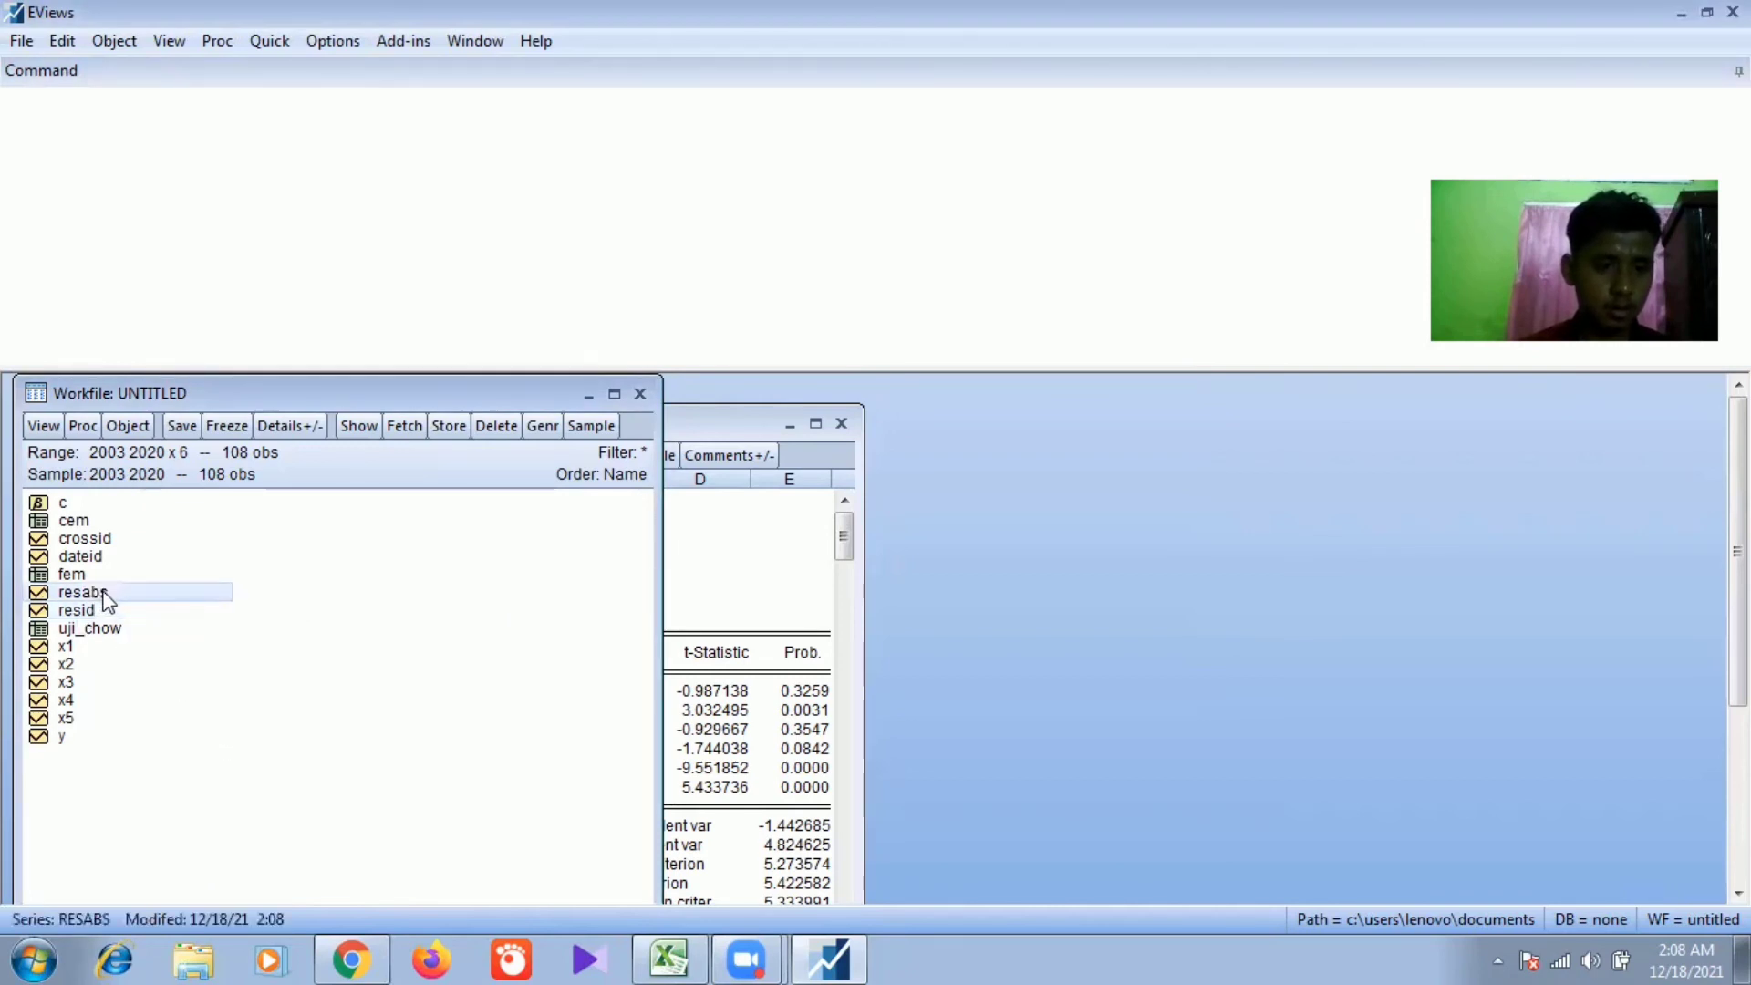
right_click(104, 591)
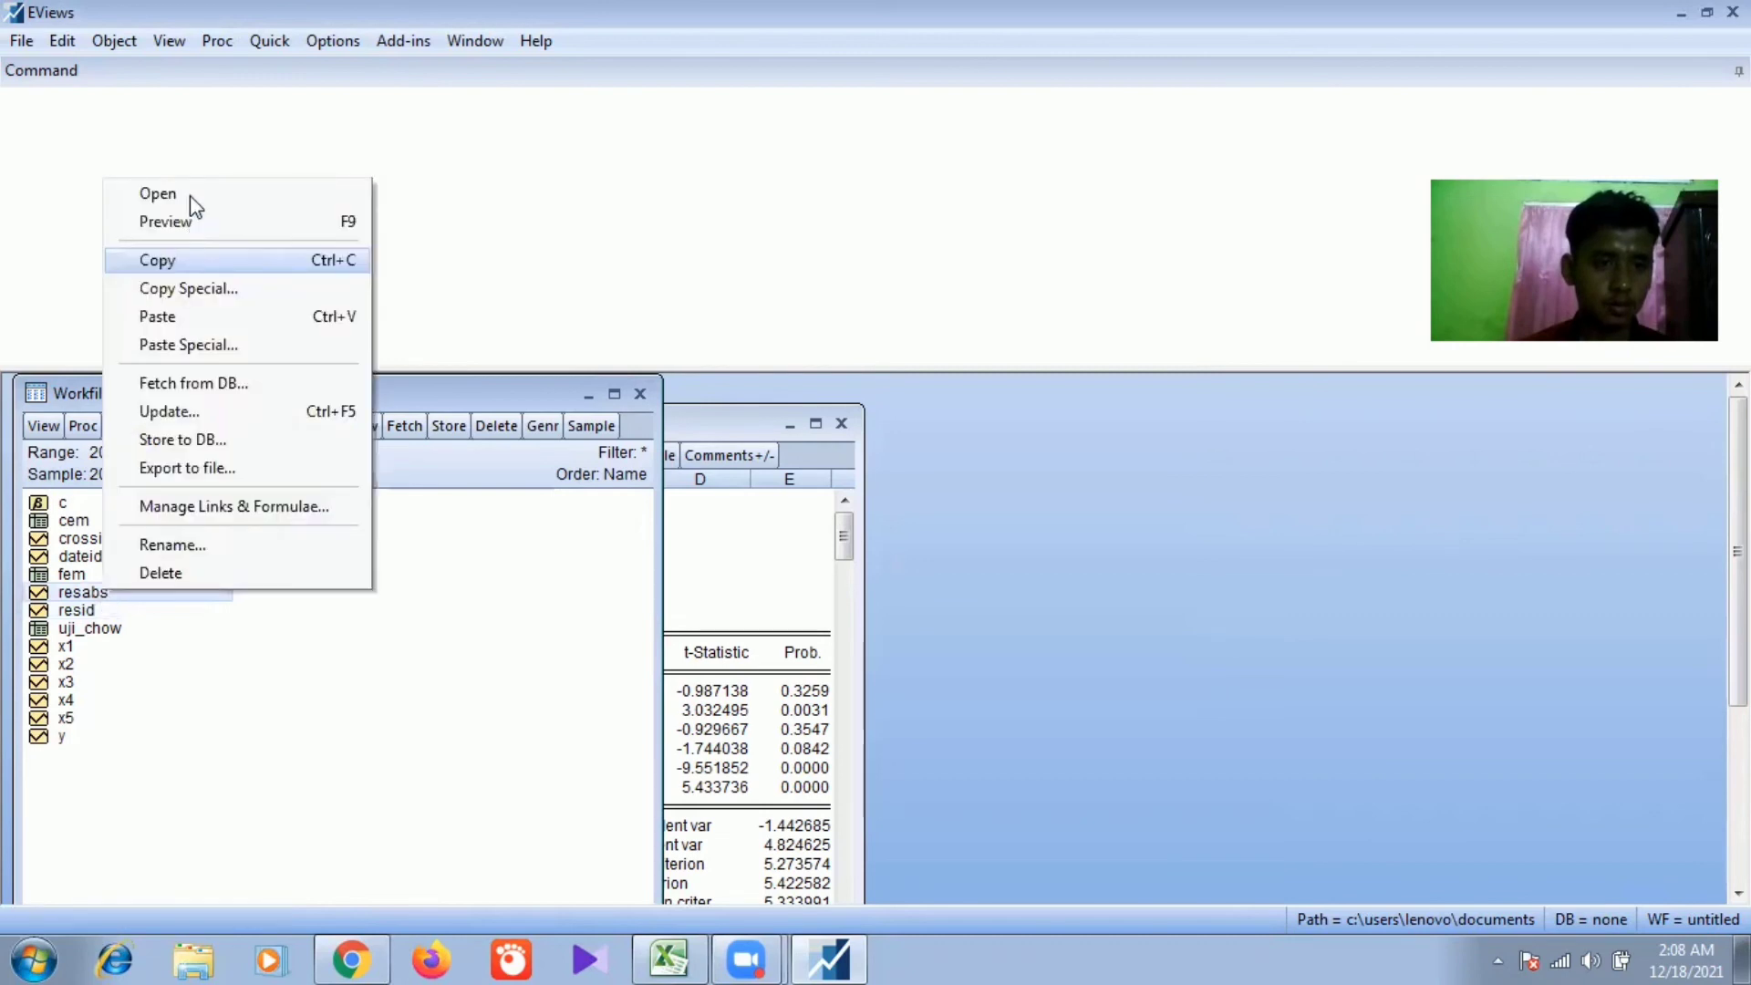
left_click(189, 195)
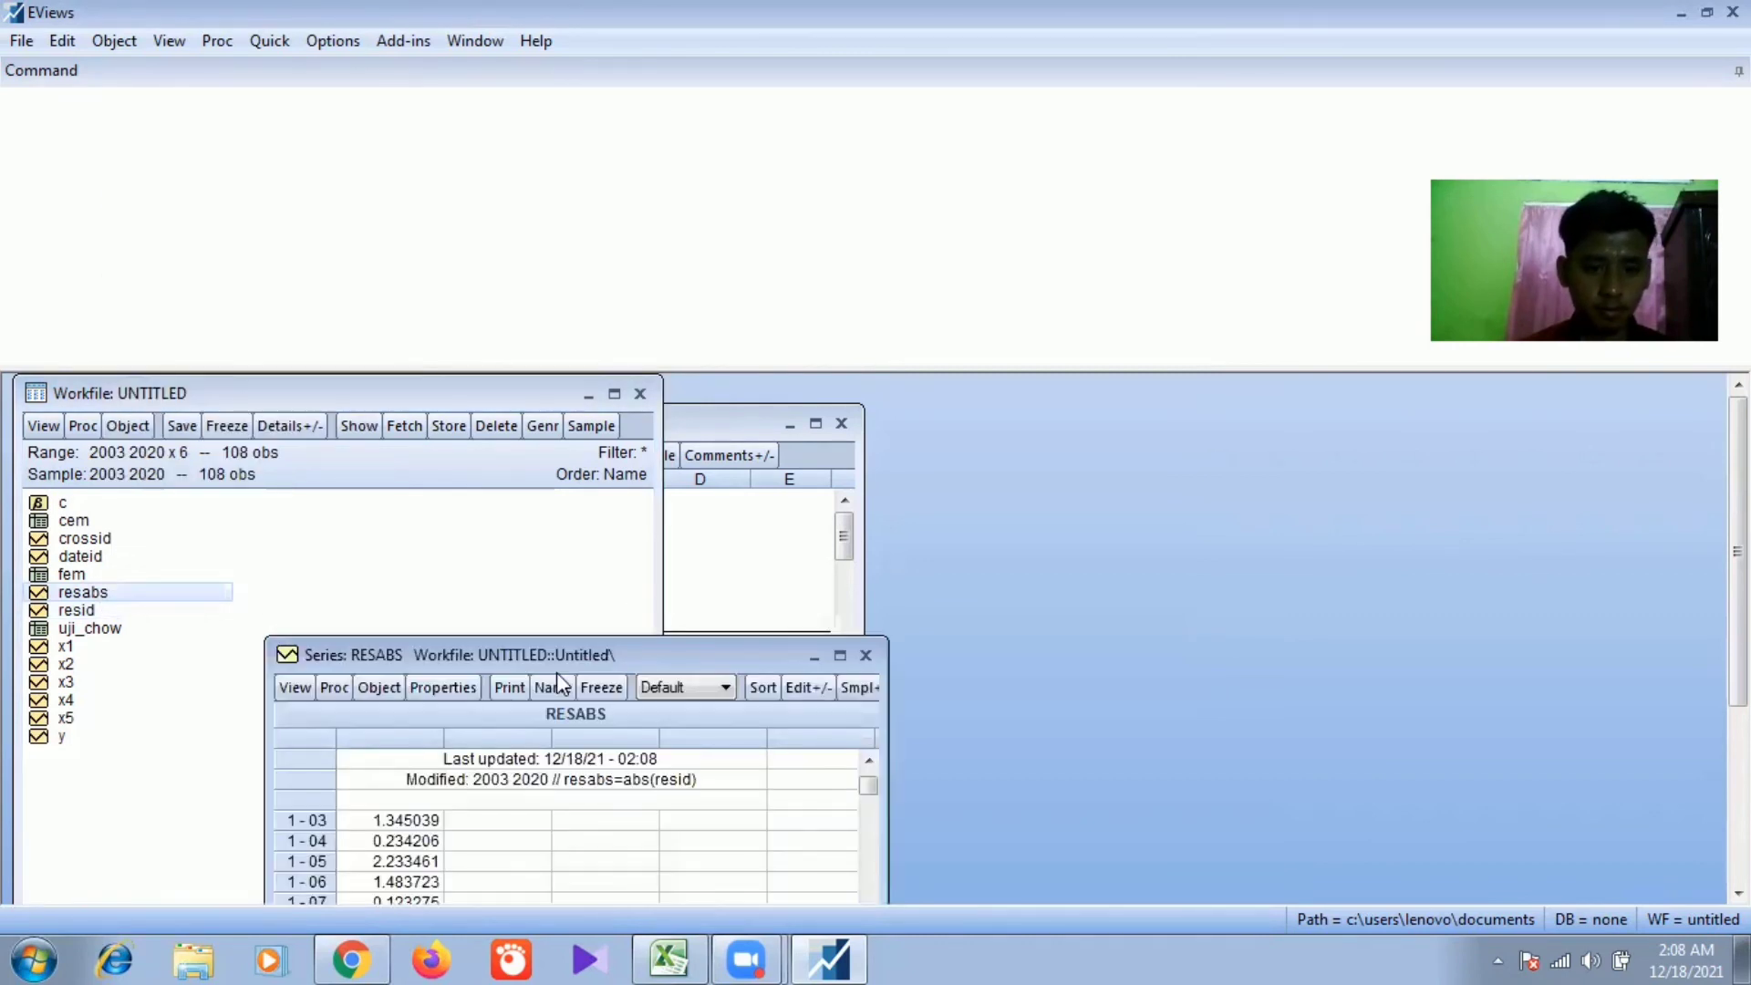
left_click(151, 599)
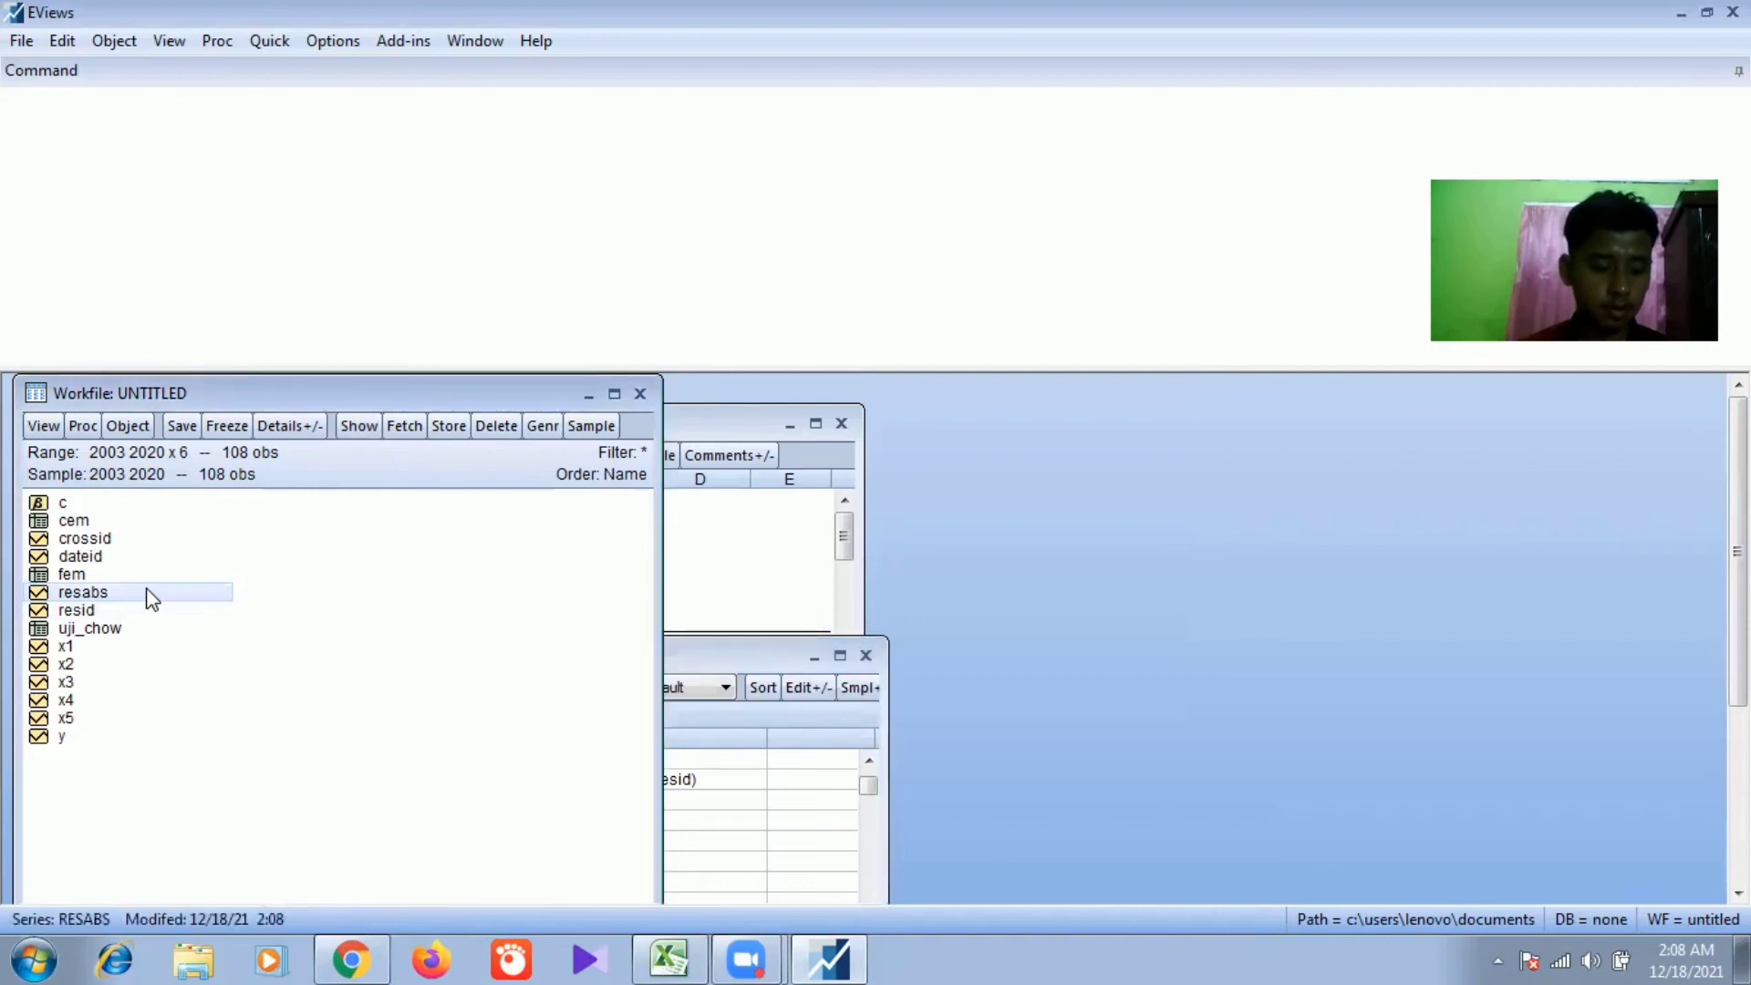
Step: Start a new least squares equation estimation with the specification resabs c x1 log(x2) x3 x4 x5
left_click(270, 41)
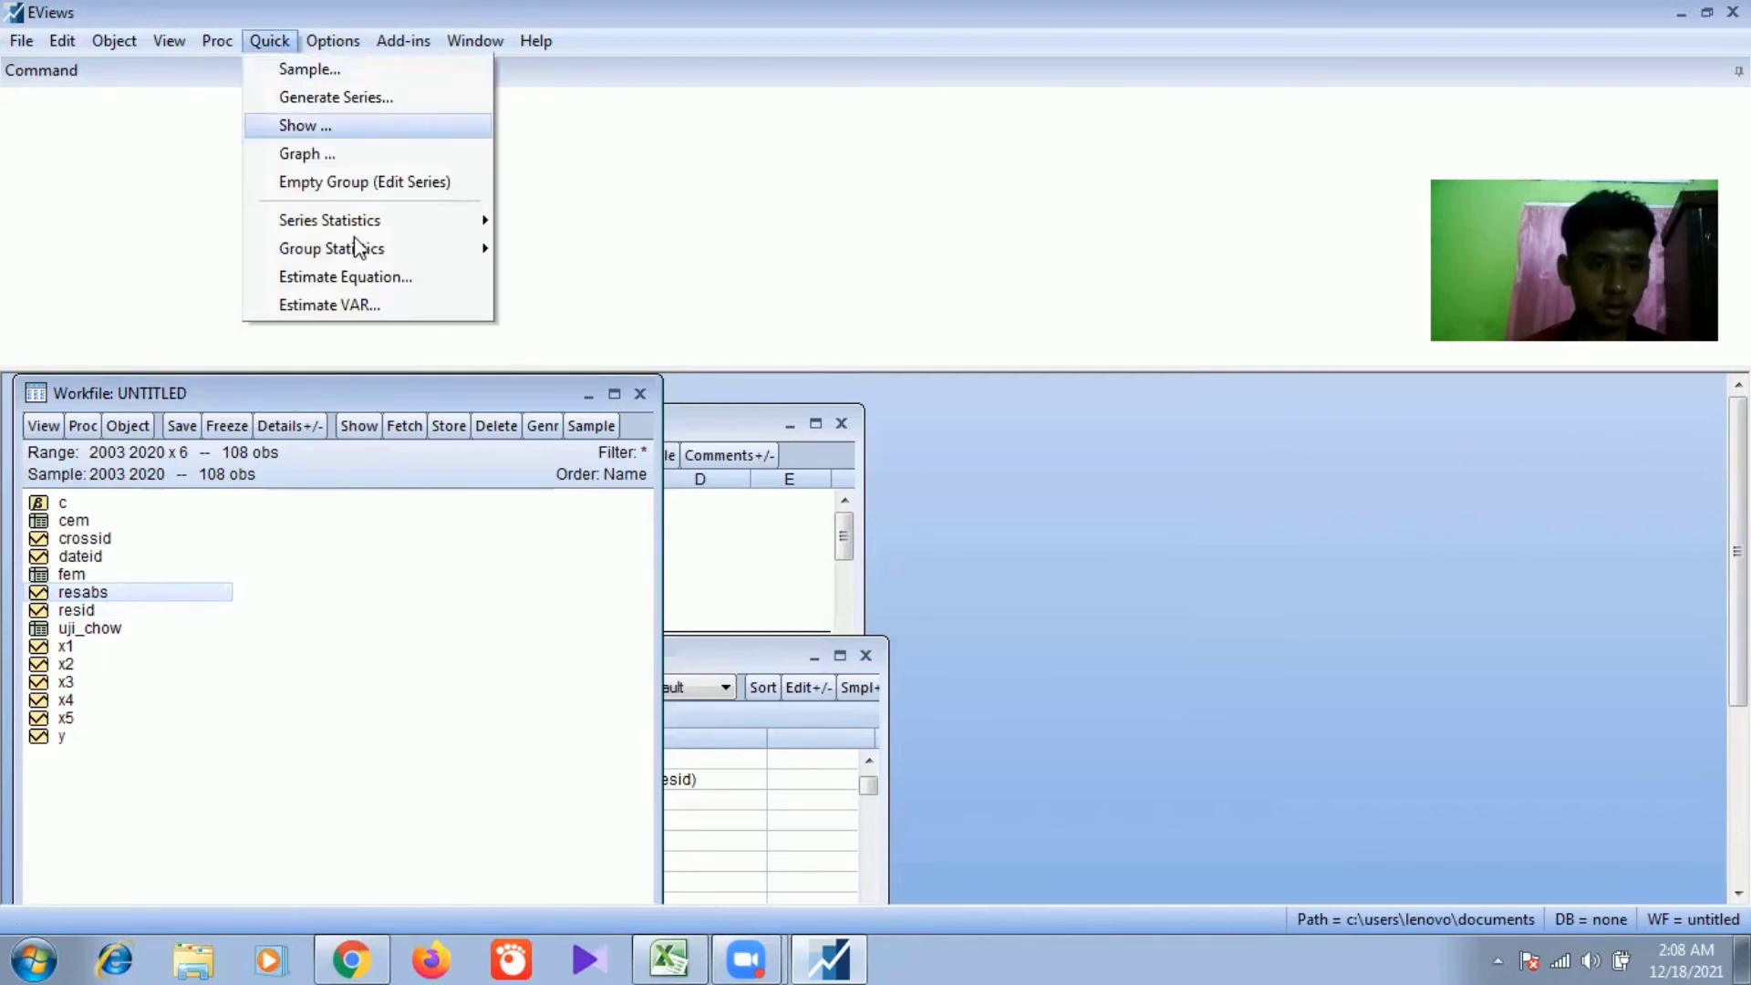
left_click(377, 279)
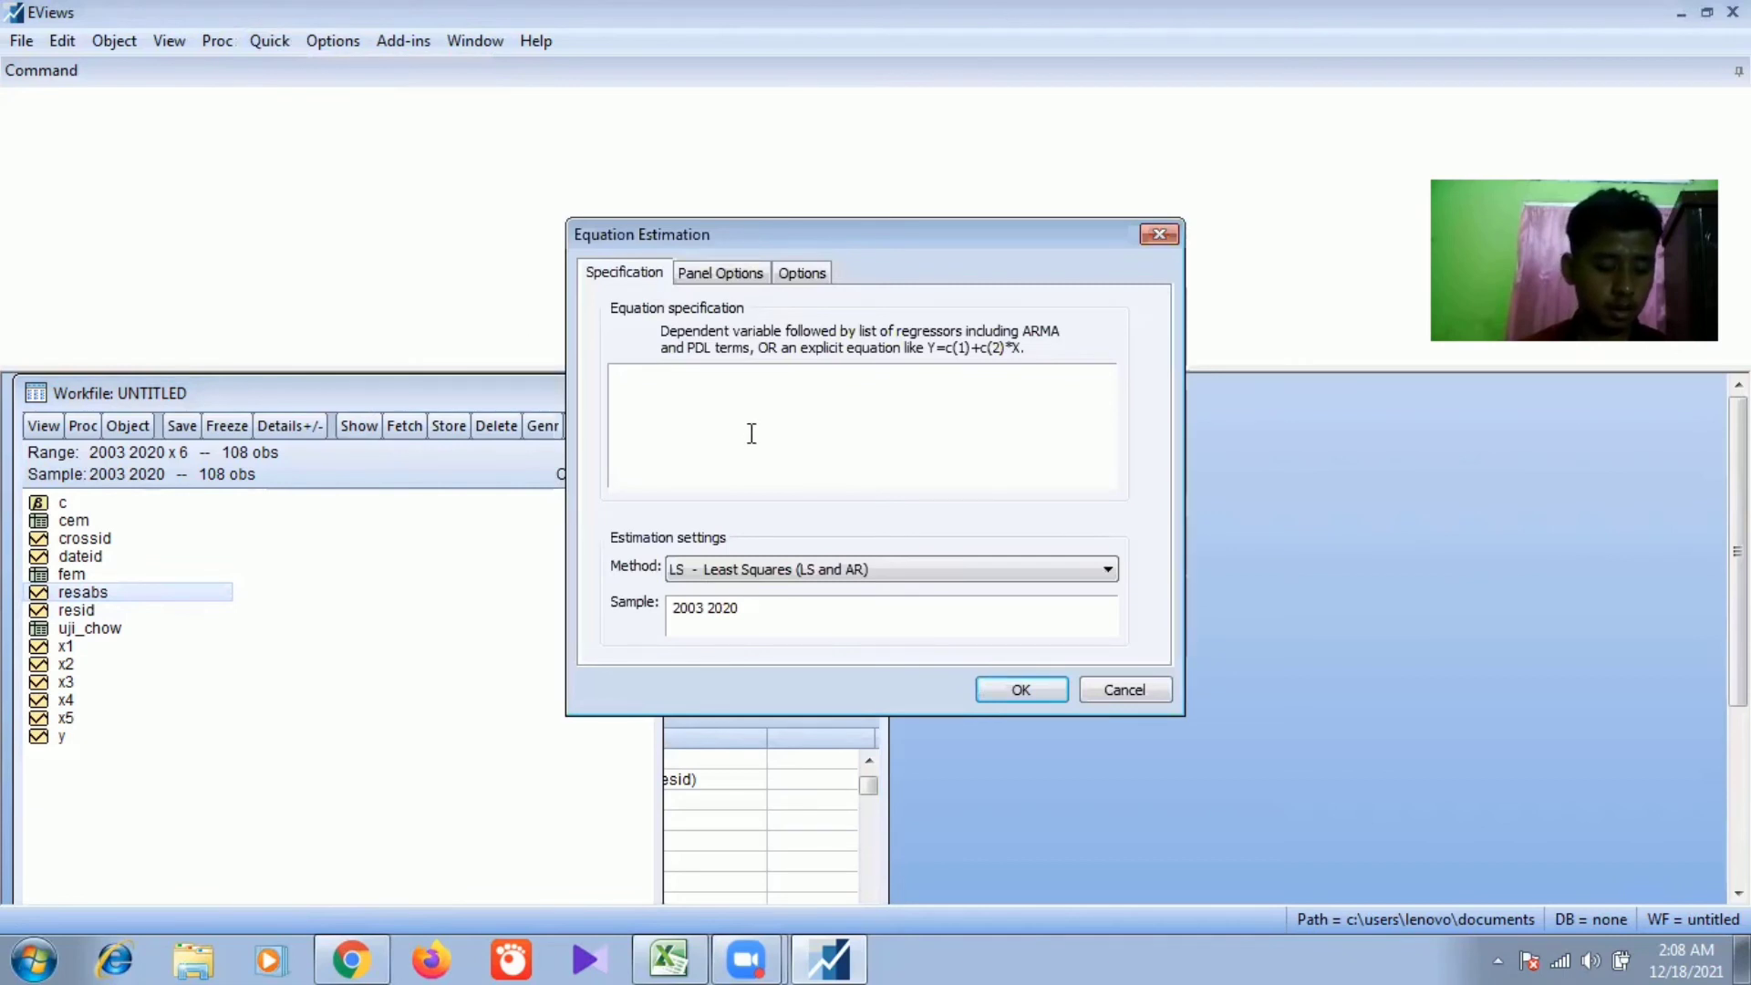
type("r")
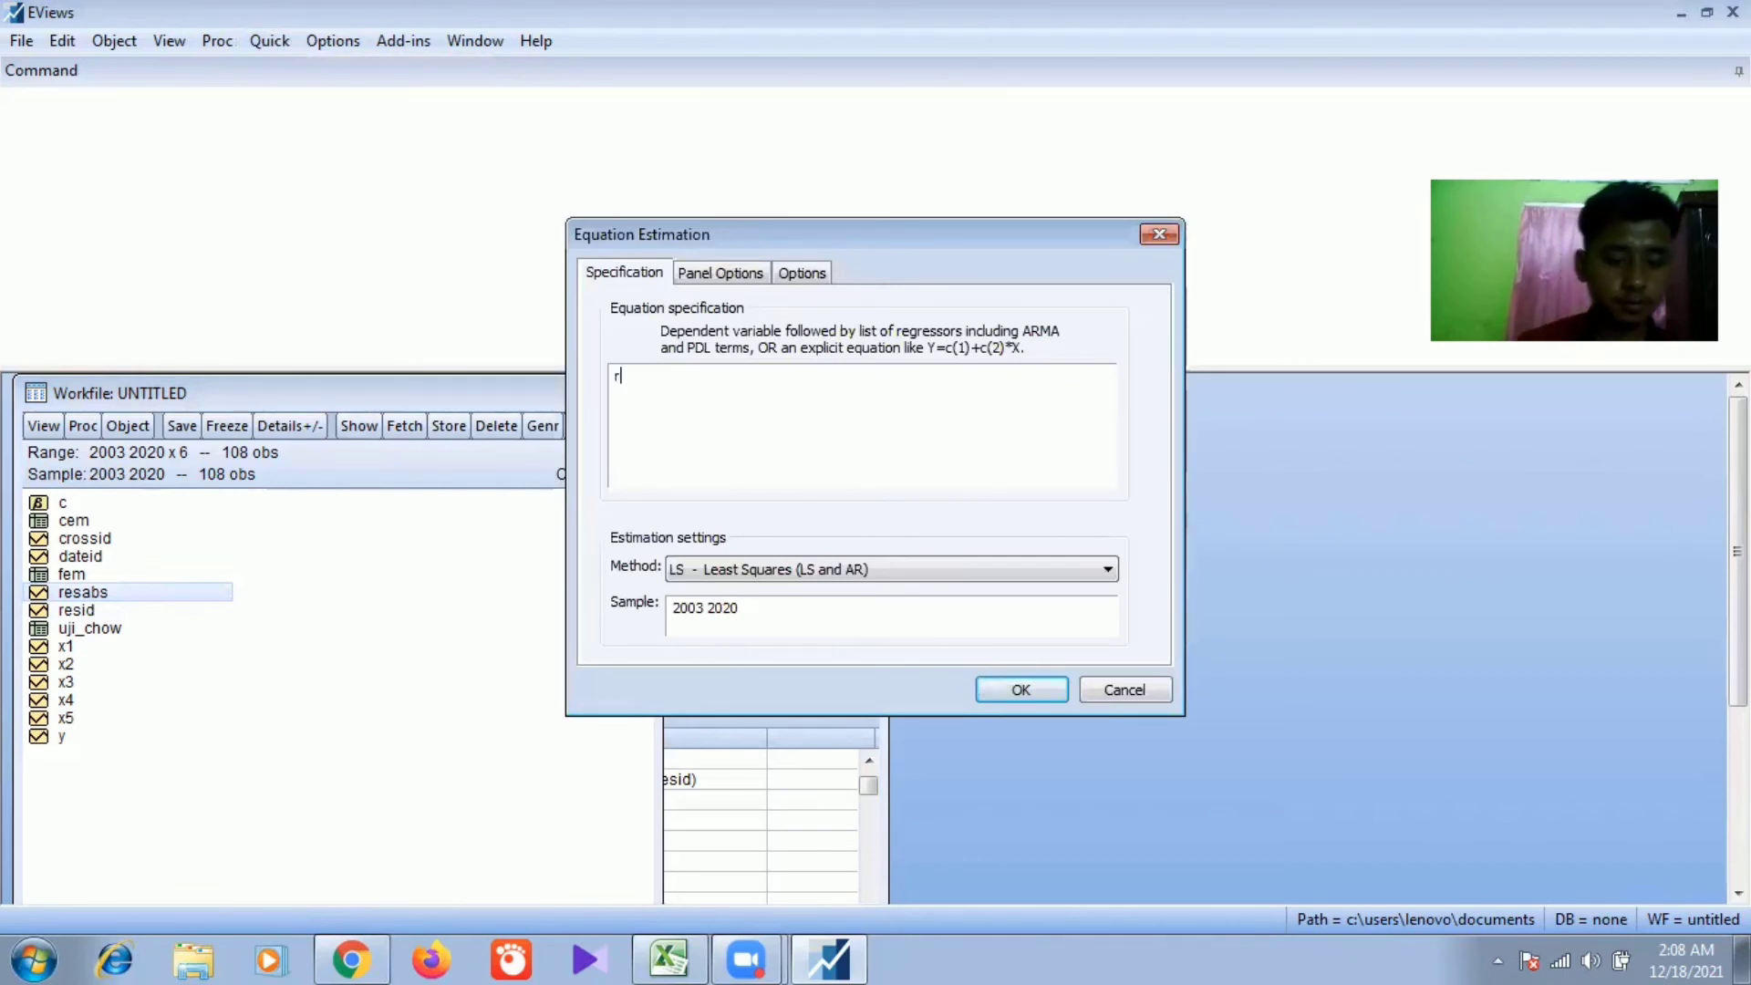
type("esab")
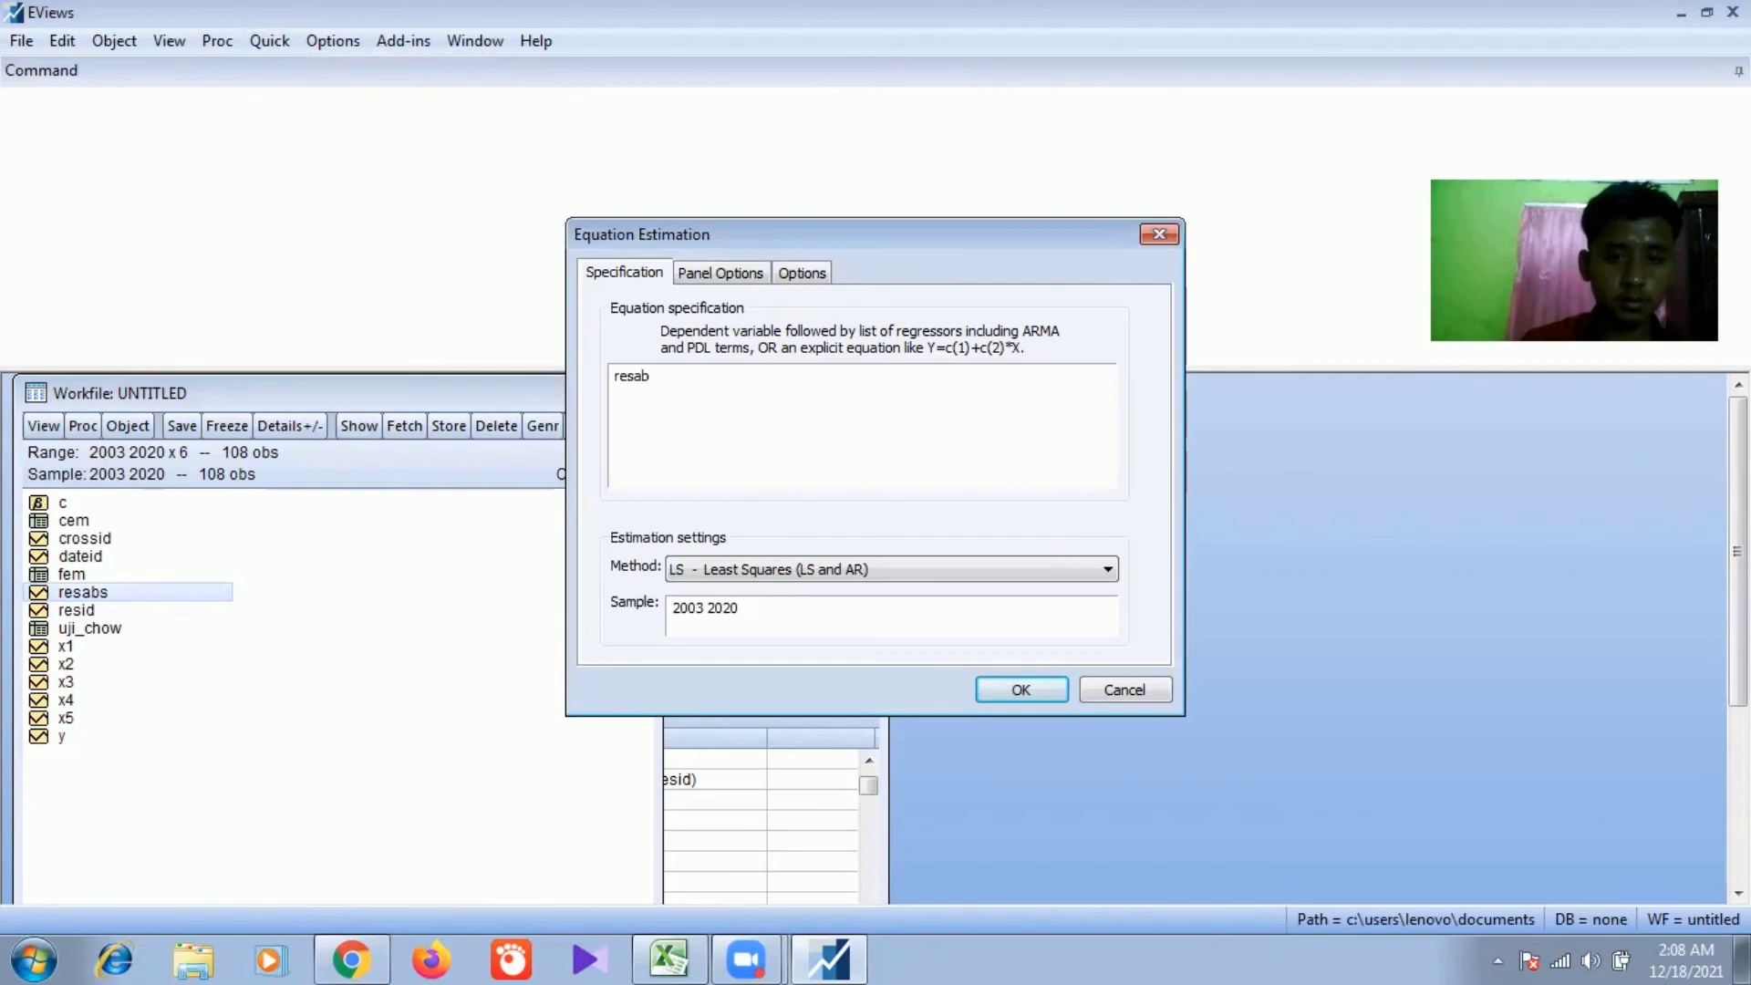
type("s")
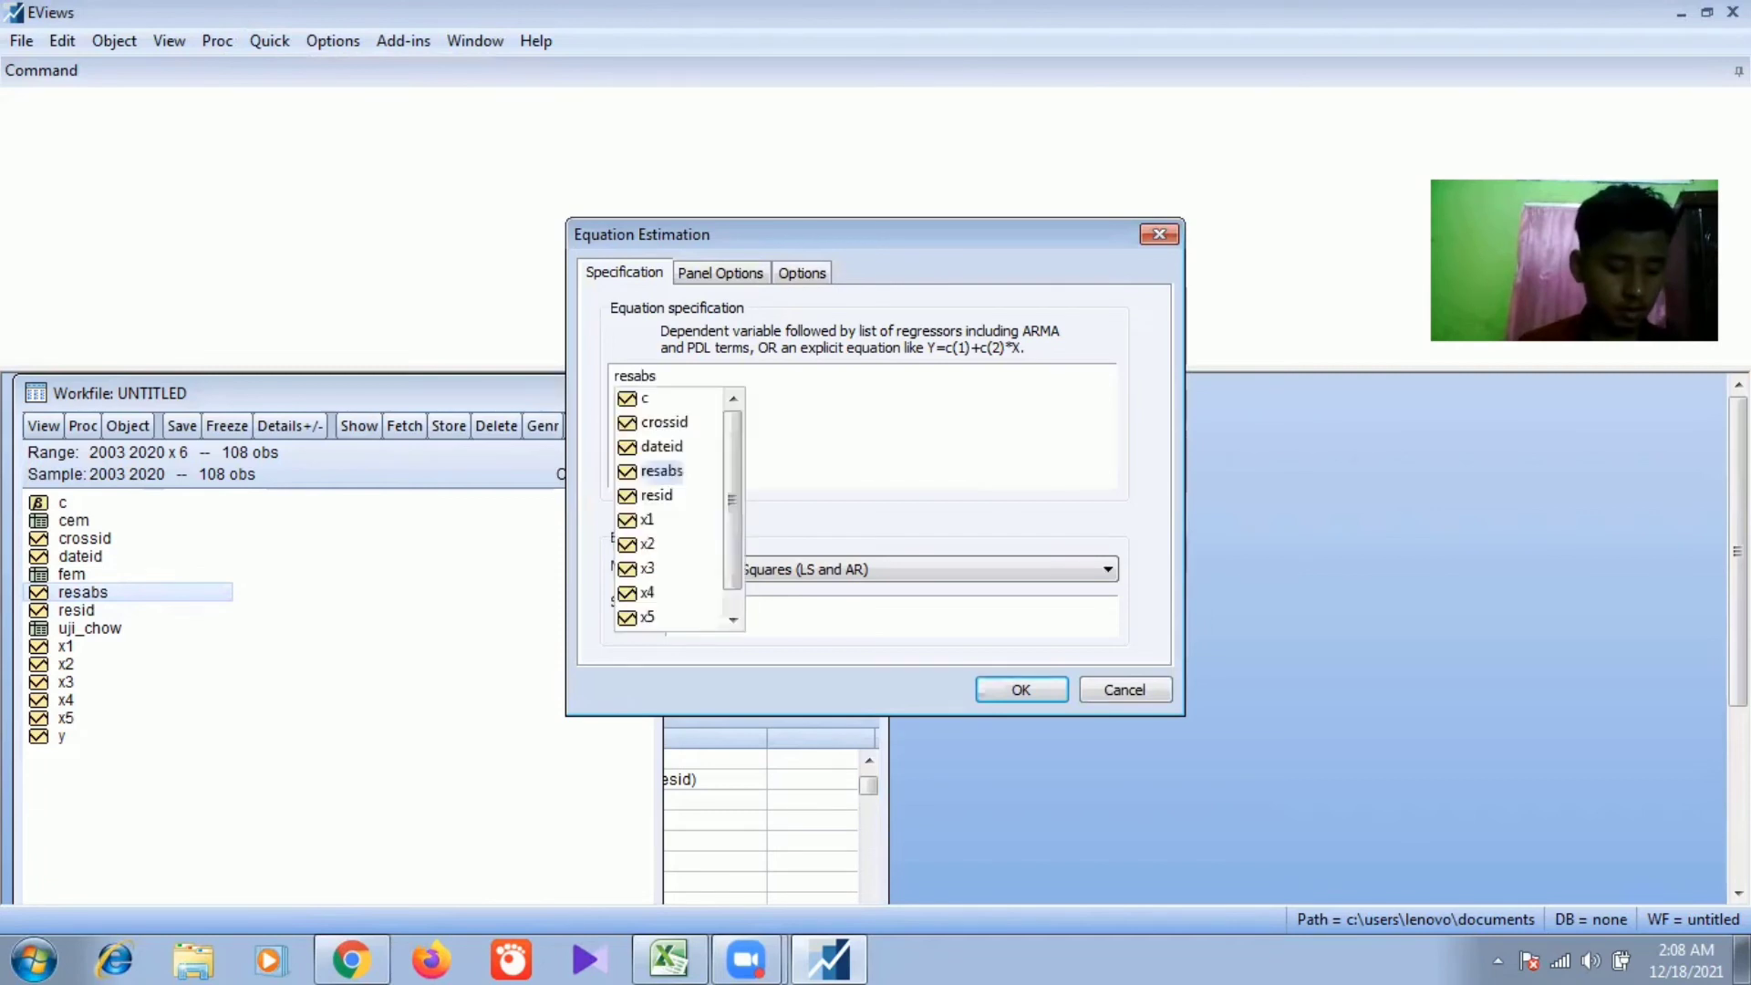
type(" c x1")
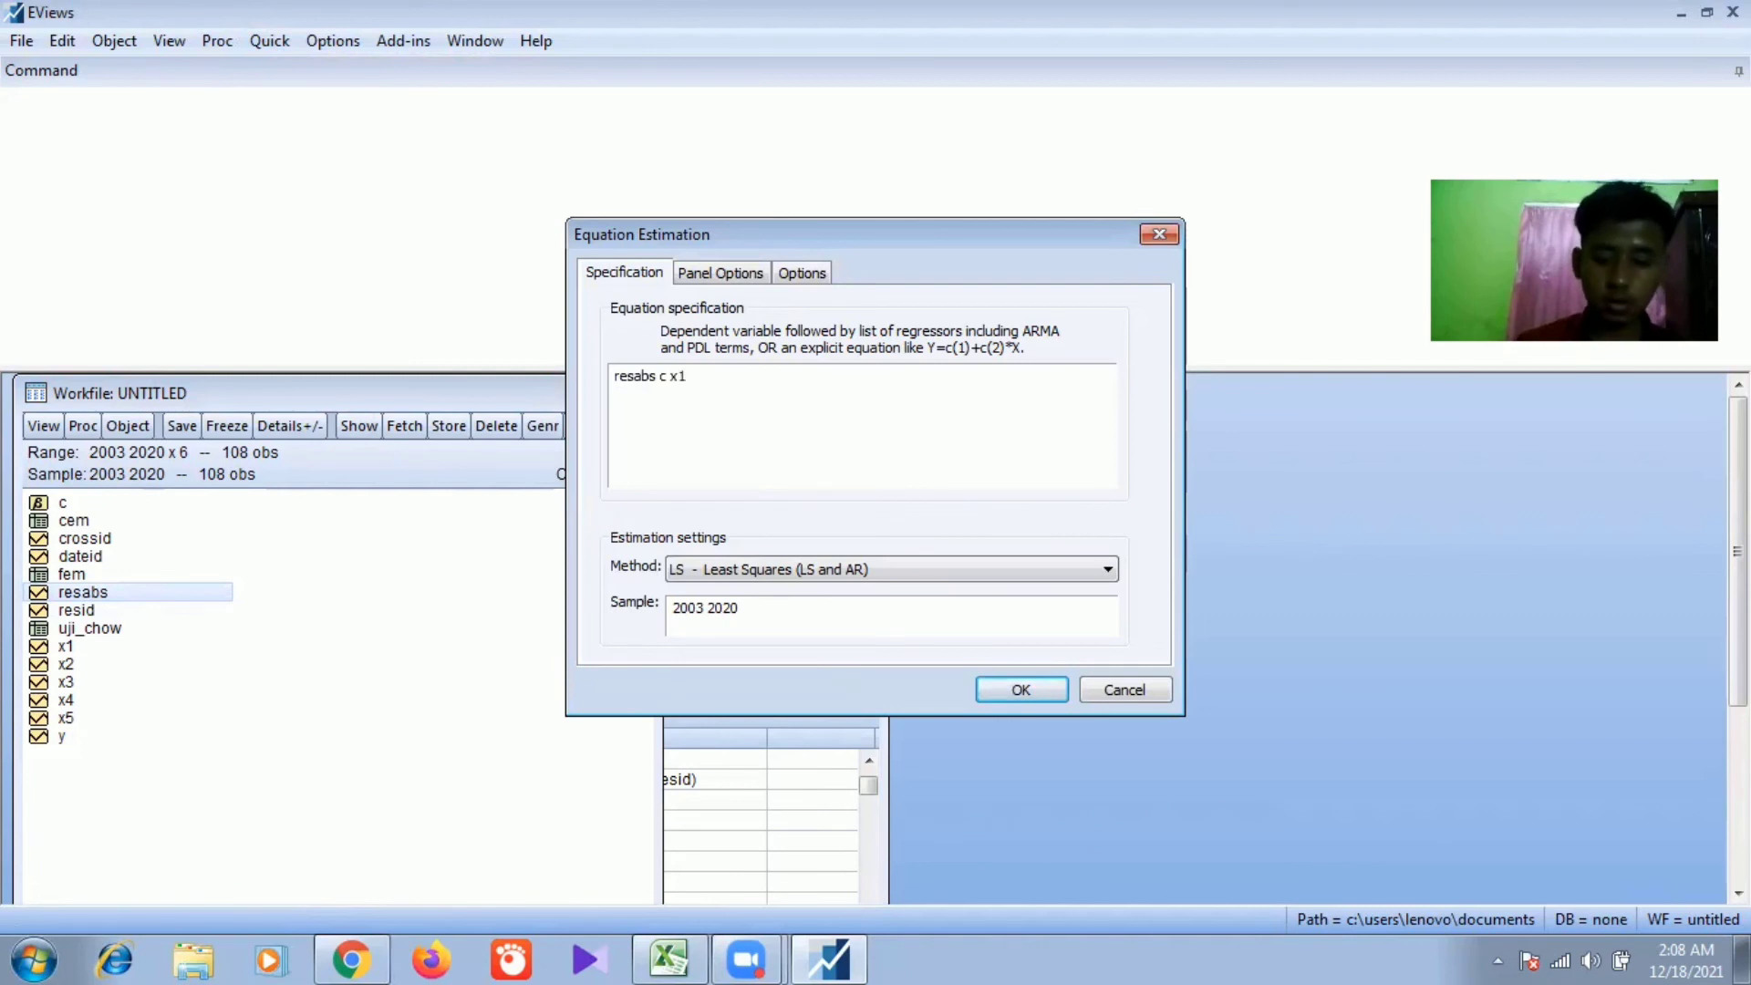
type(" log")
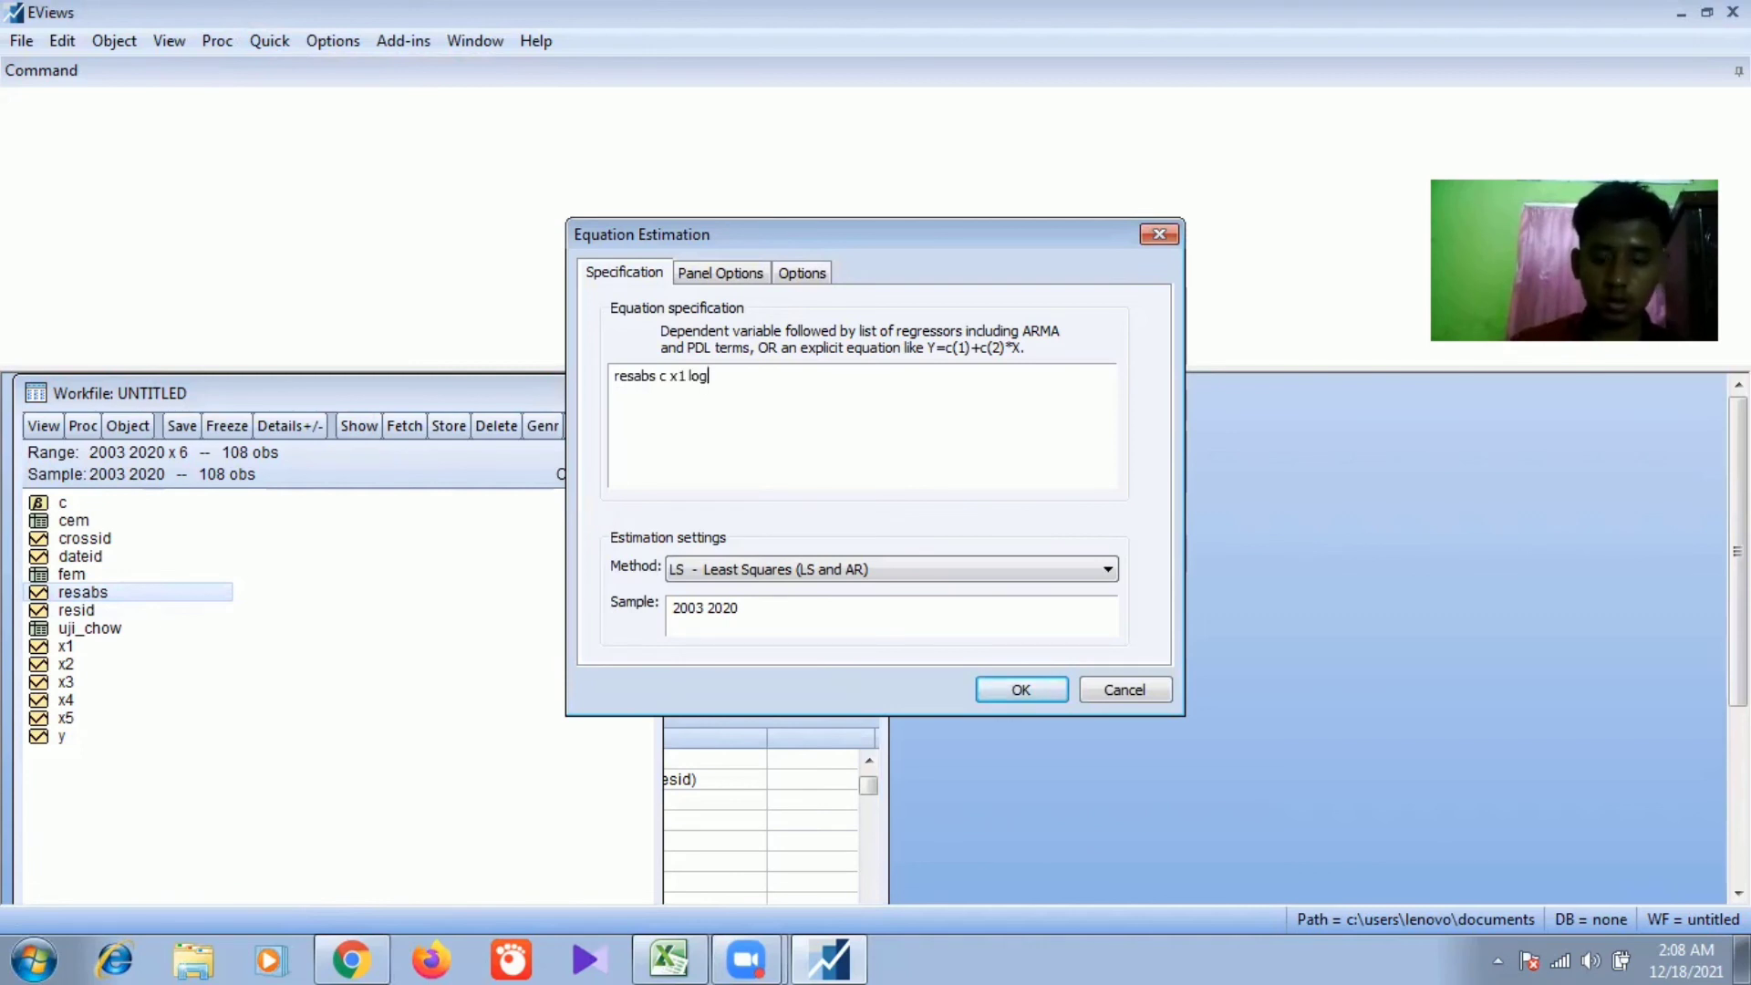
type("(")
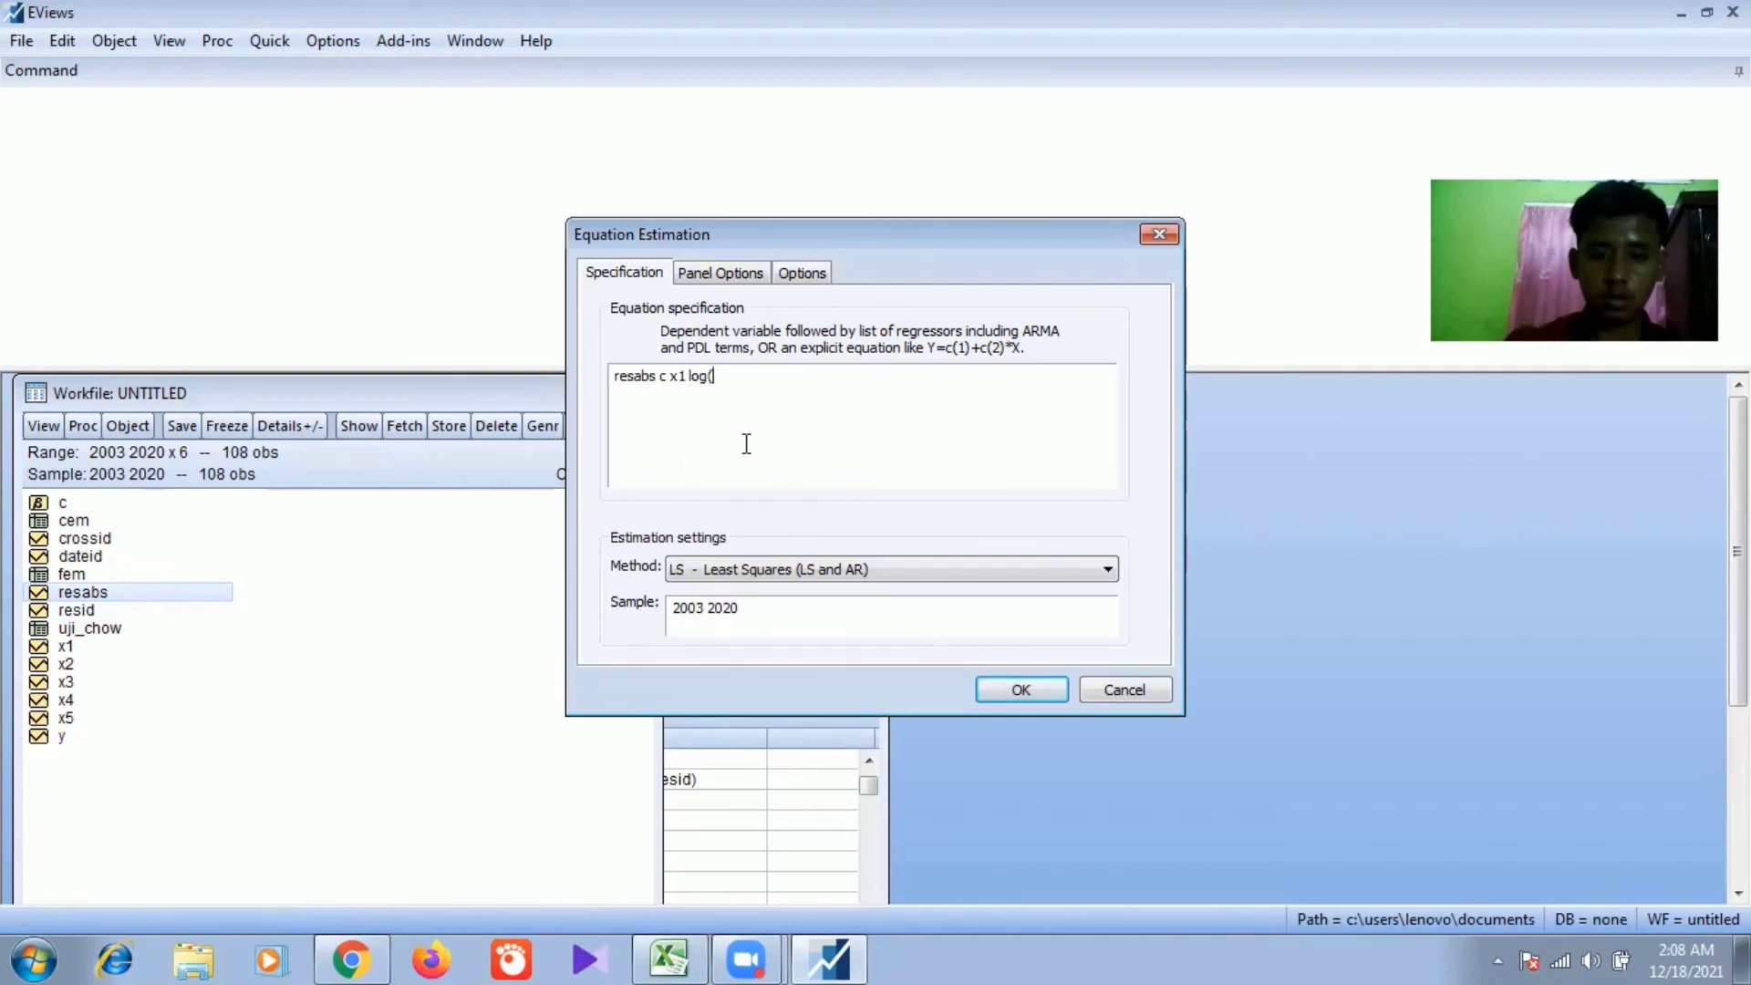
type("x")
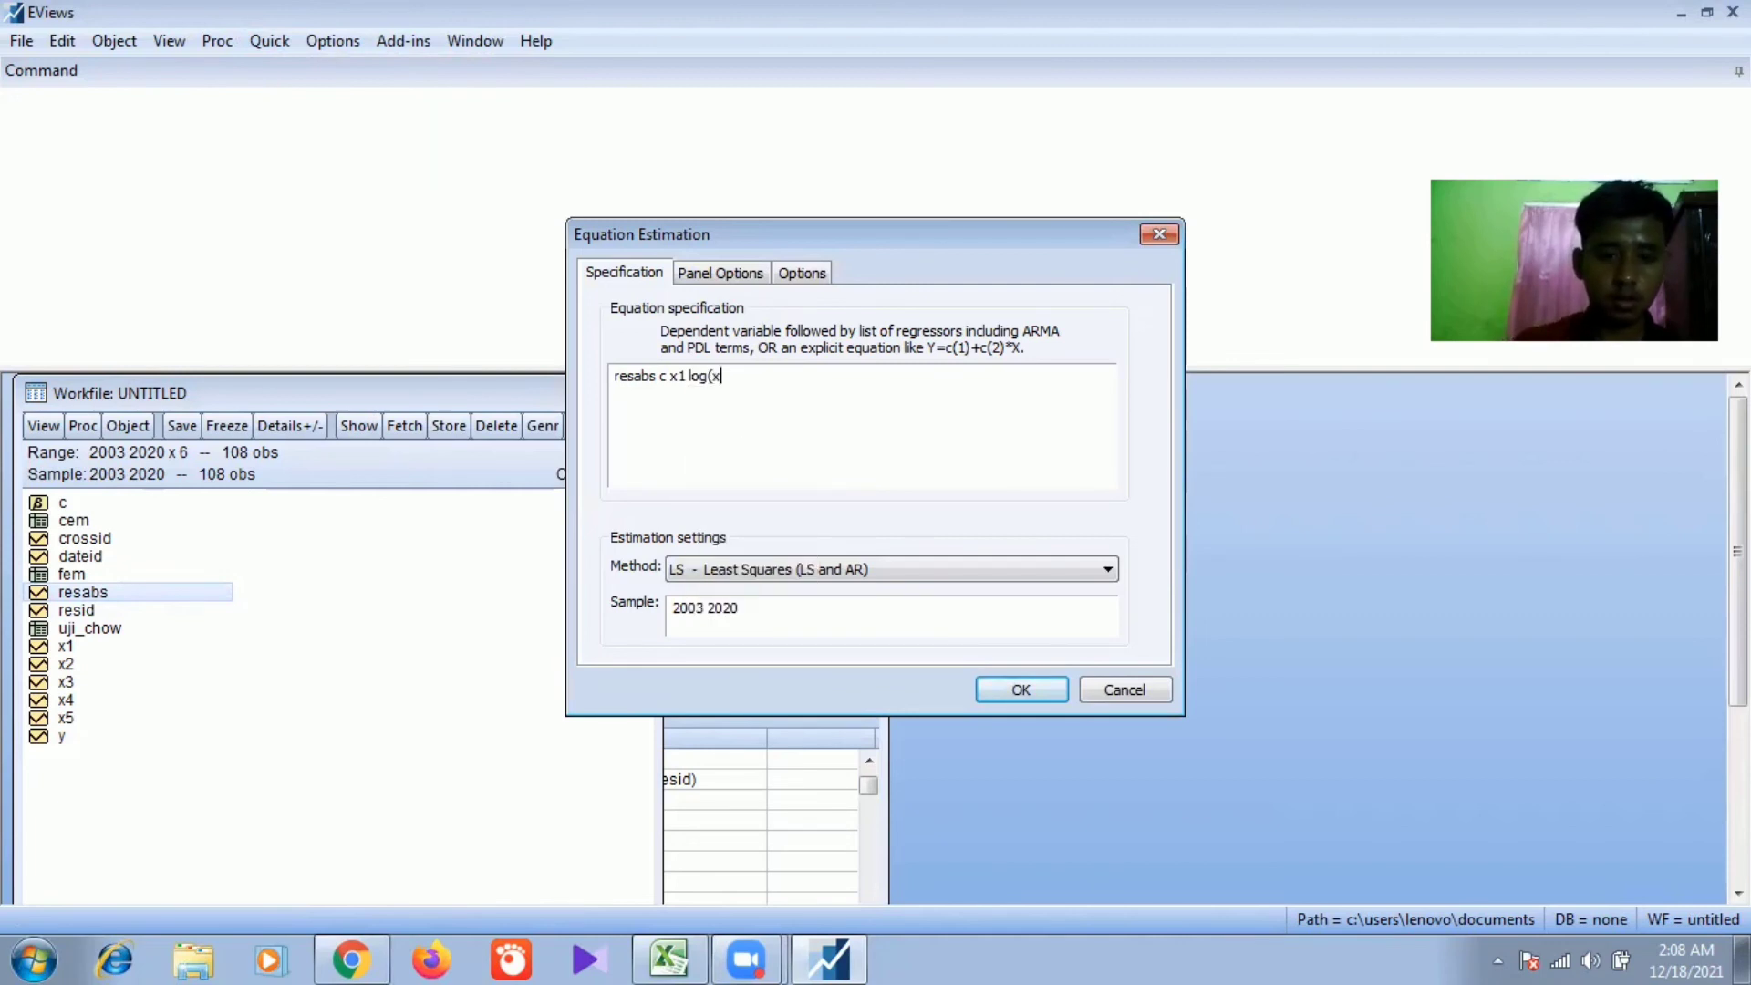
type("2)")
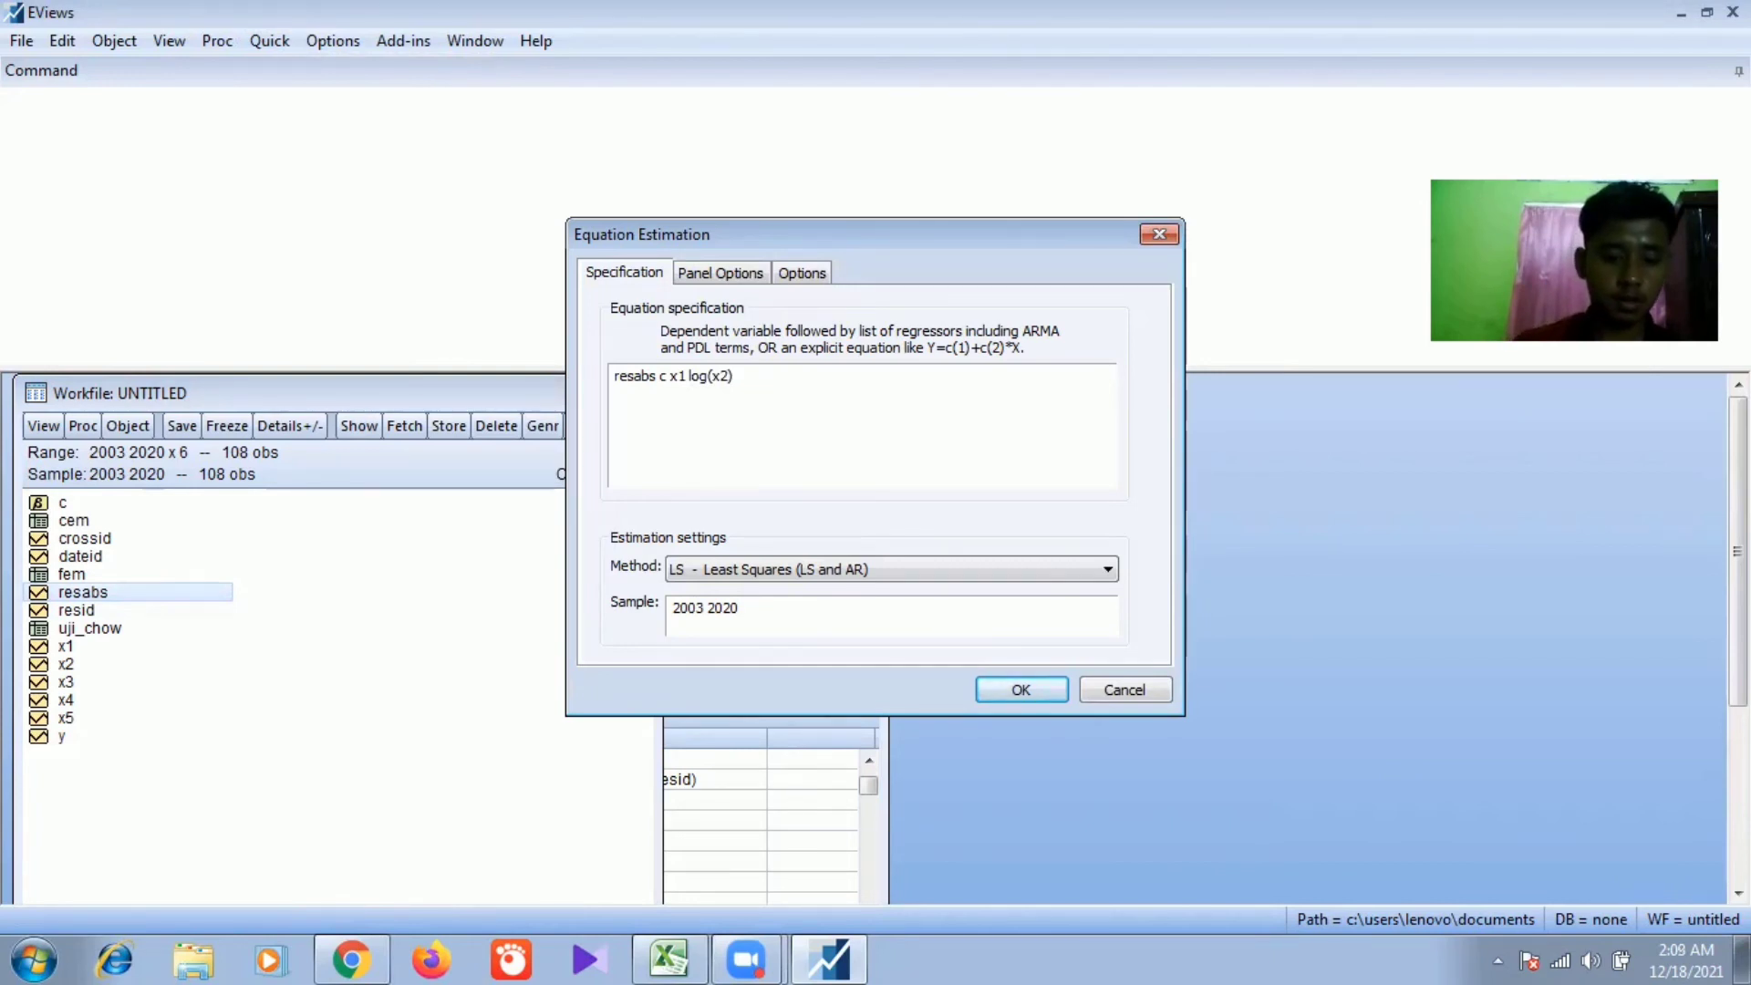
type(" x3 x4 x5")
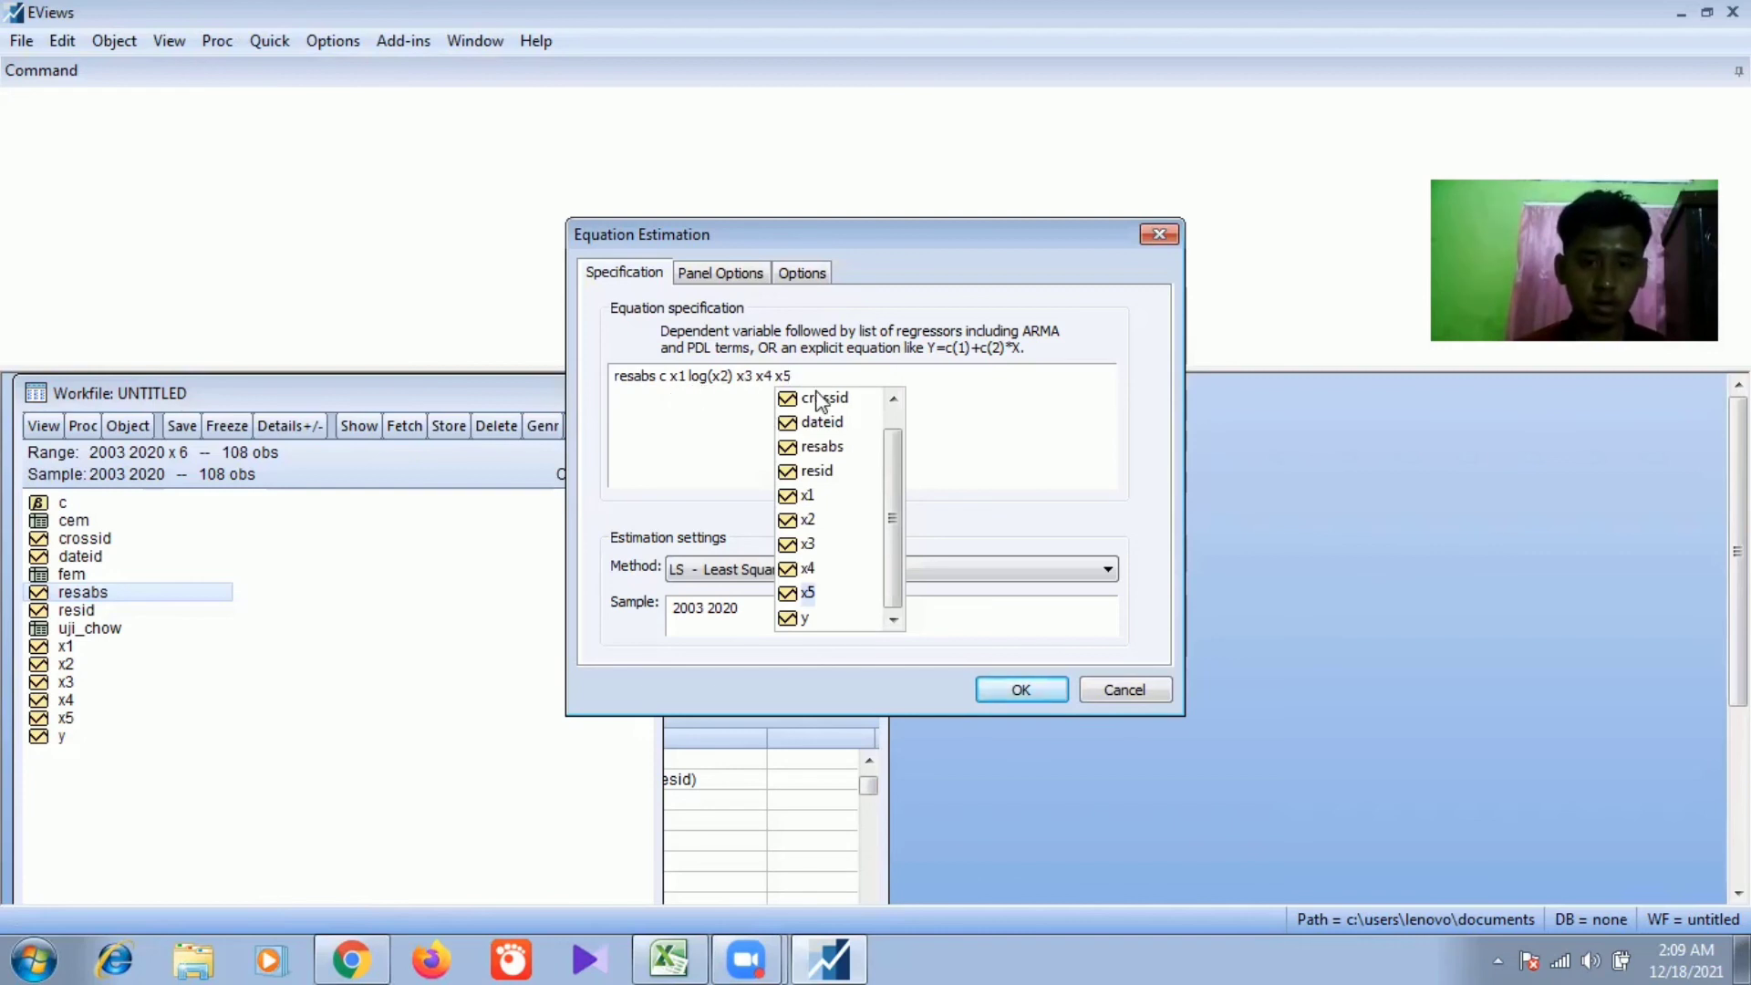
left_click(992, 415)
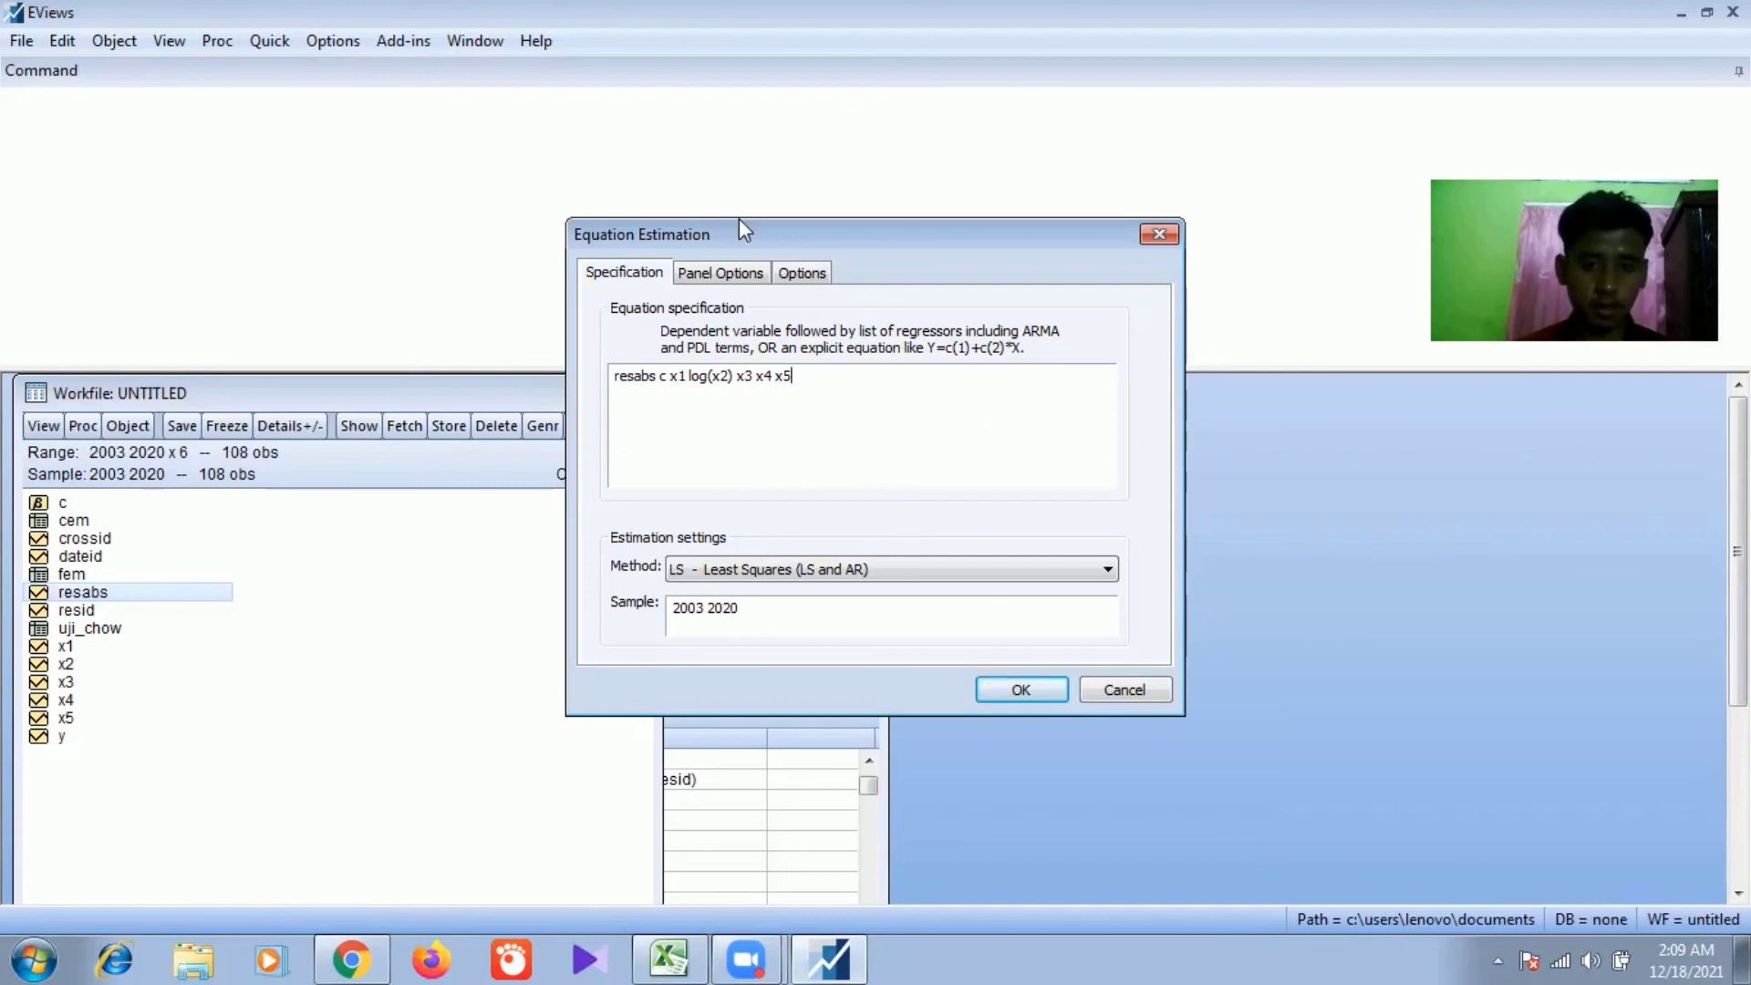
Step: Set the equation's cross-section effects to Fixed, leaving the period effects at None
left_click(723, 274)
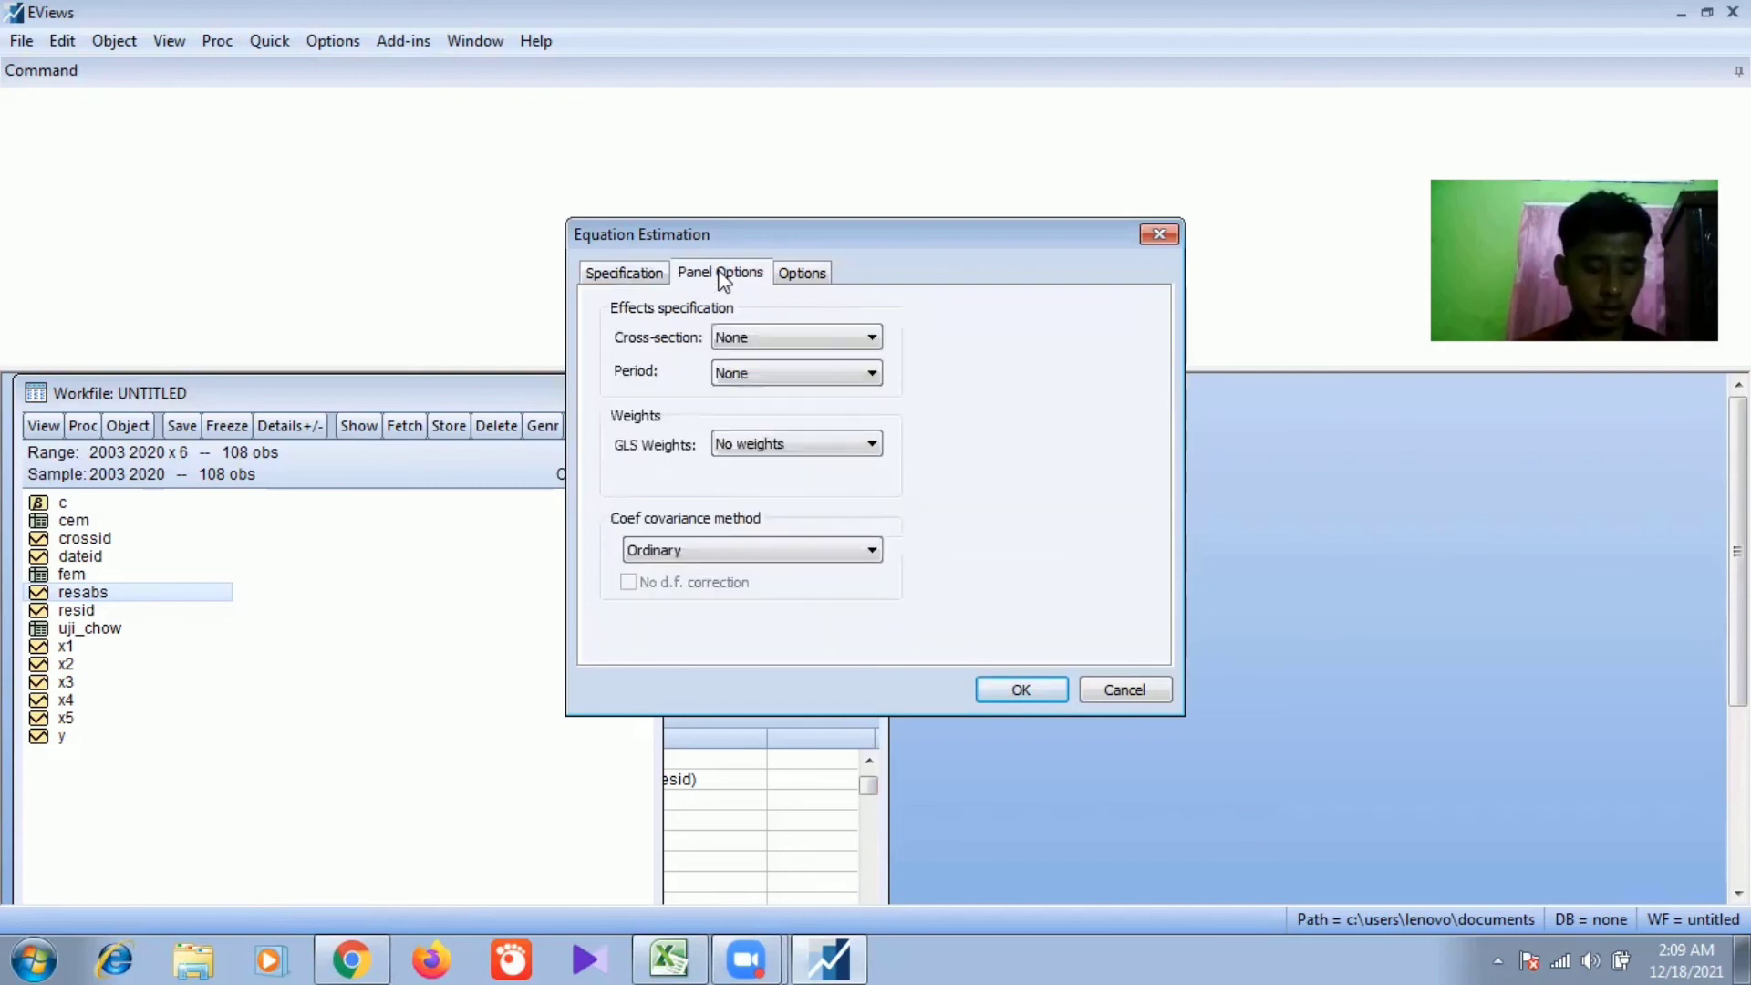
left_click(761, 343)
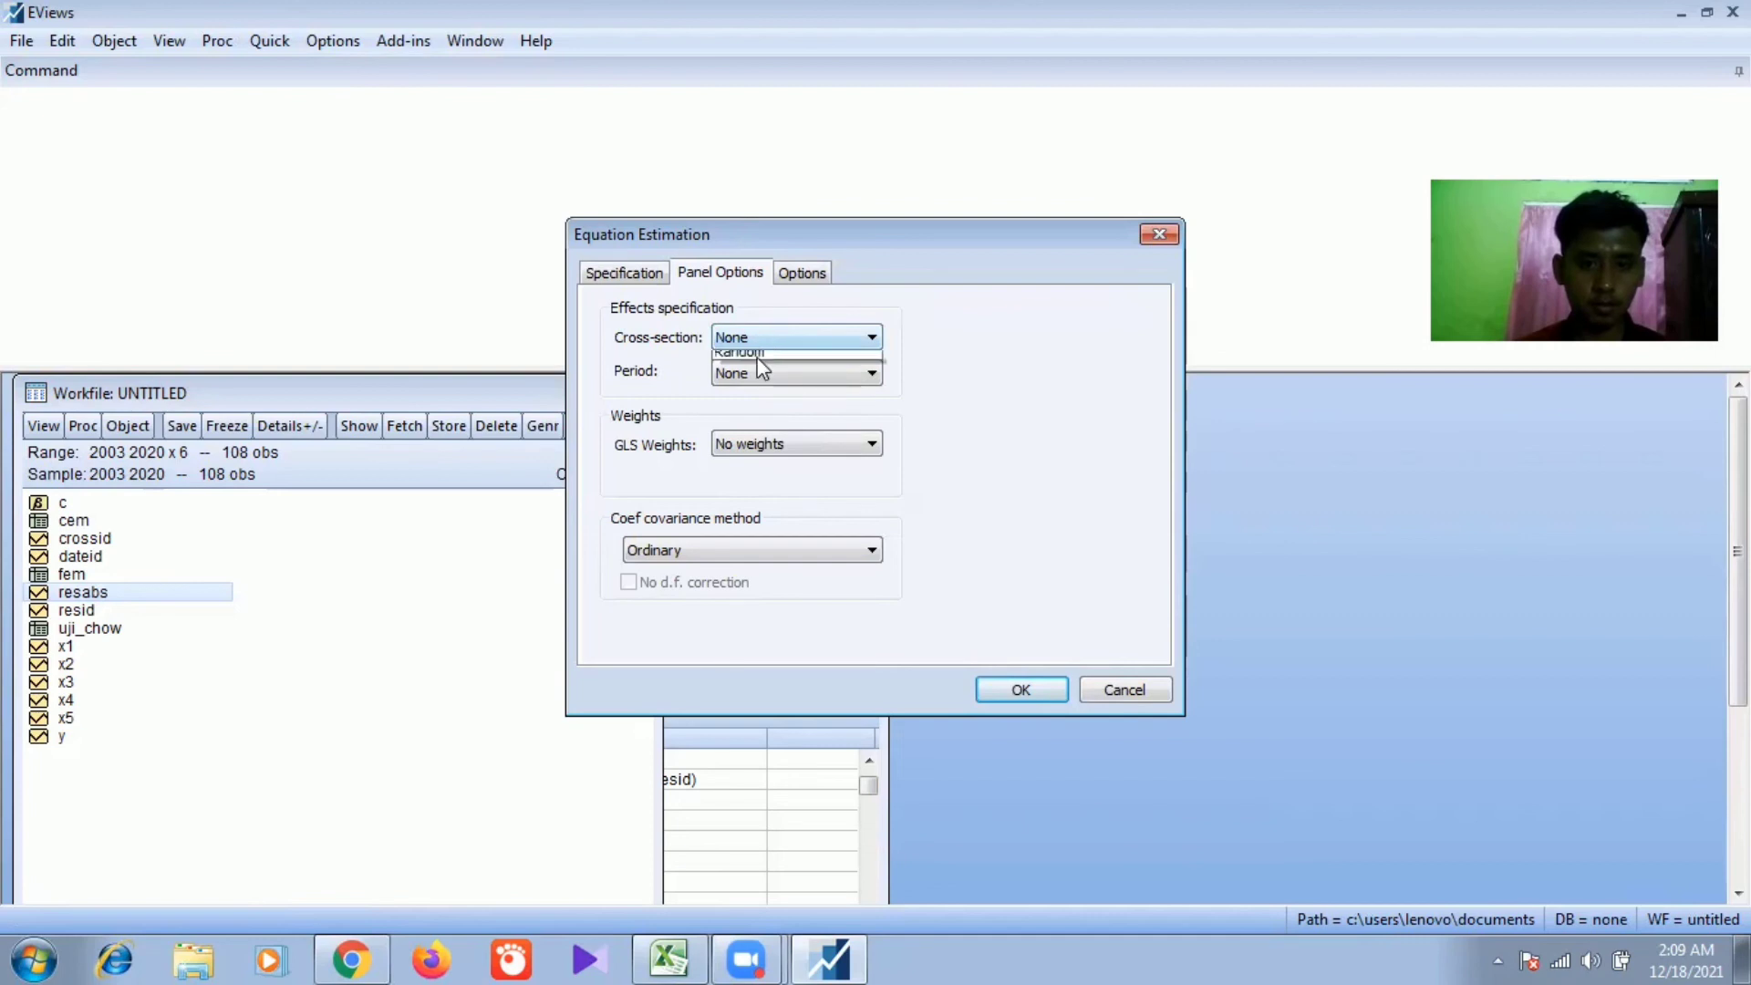
left_click(746, 375)
left_click(757, 373)
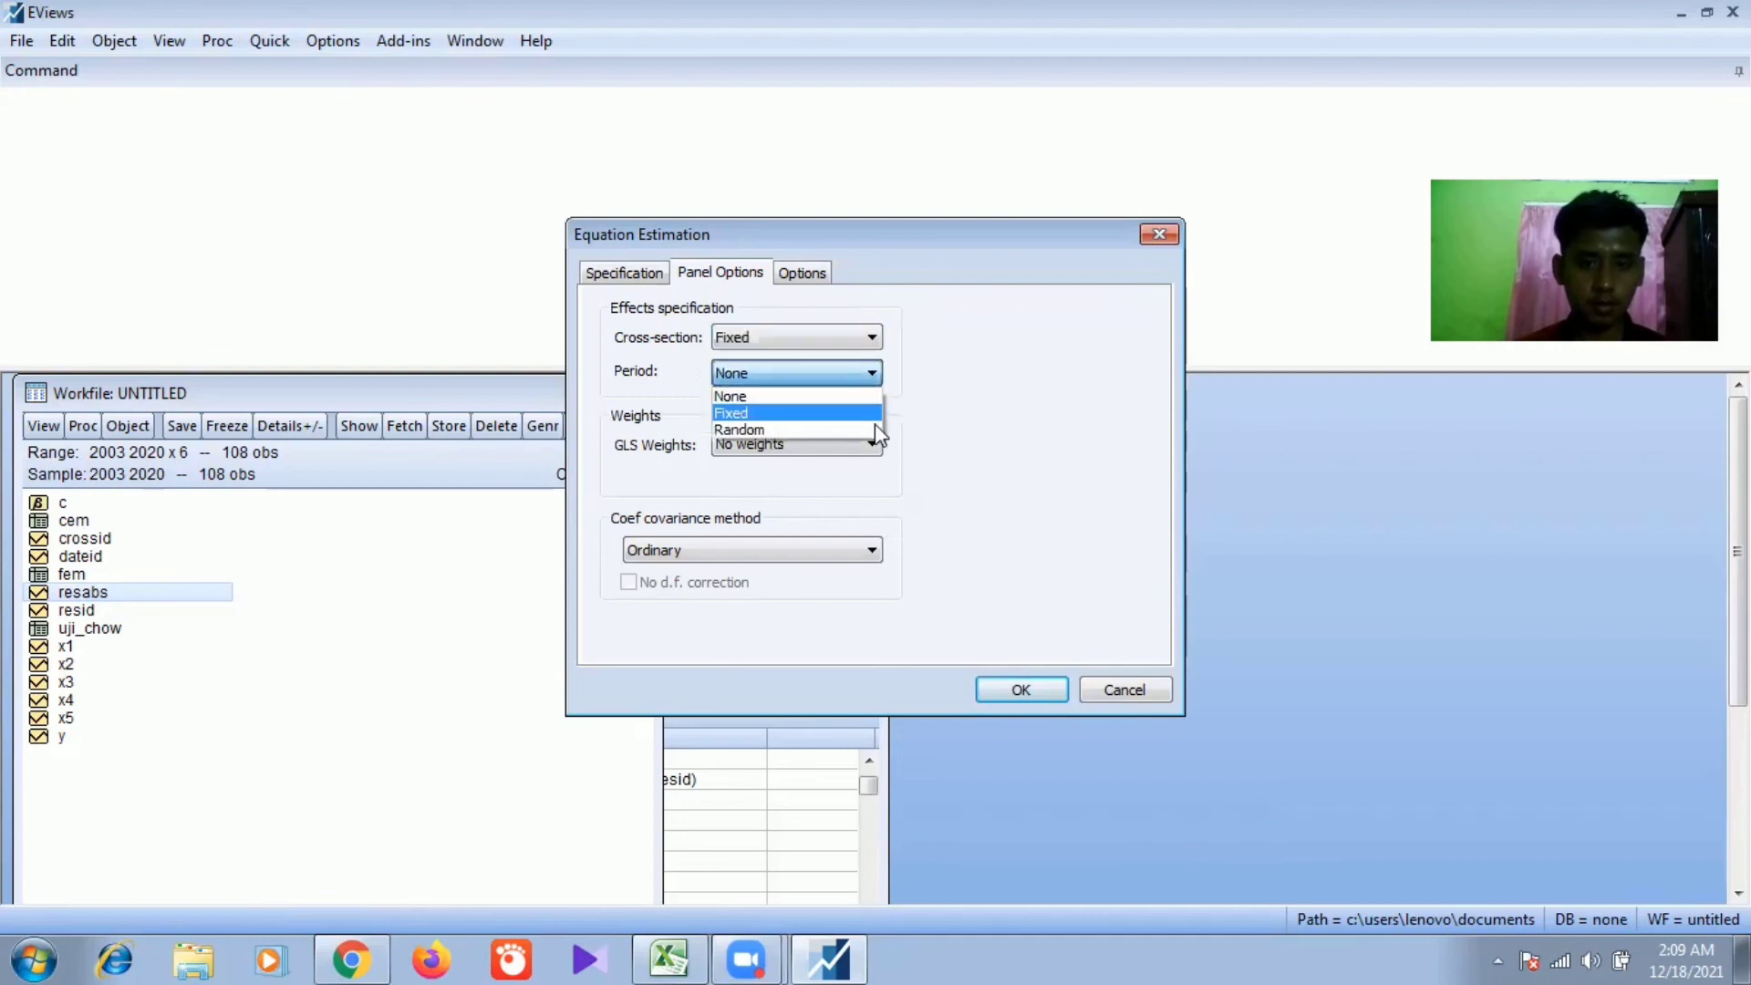
left_click(956, 392)
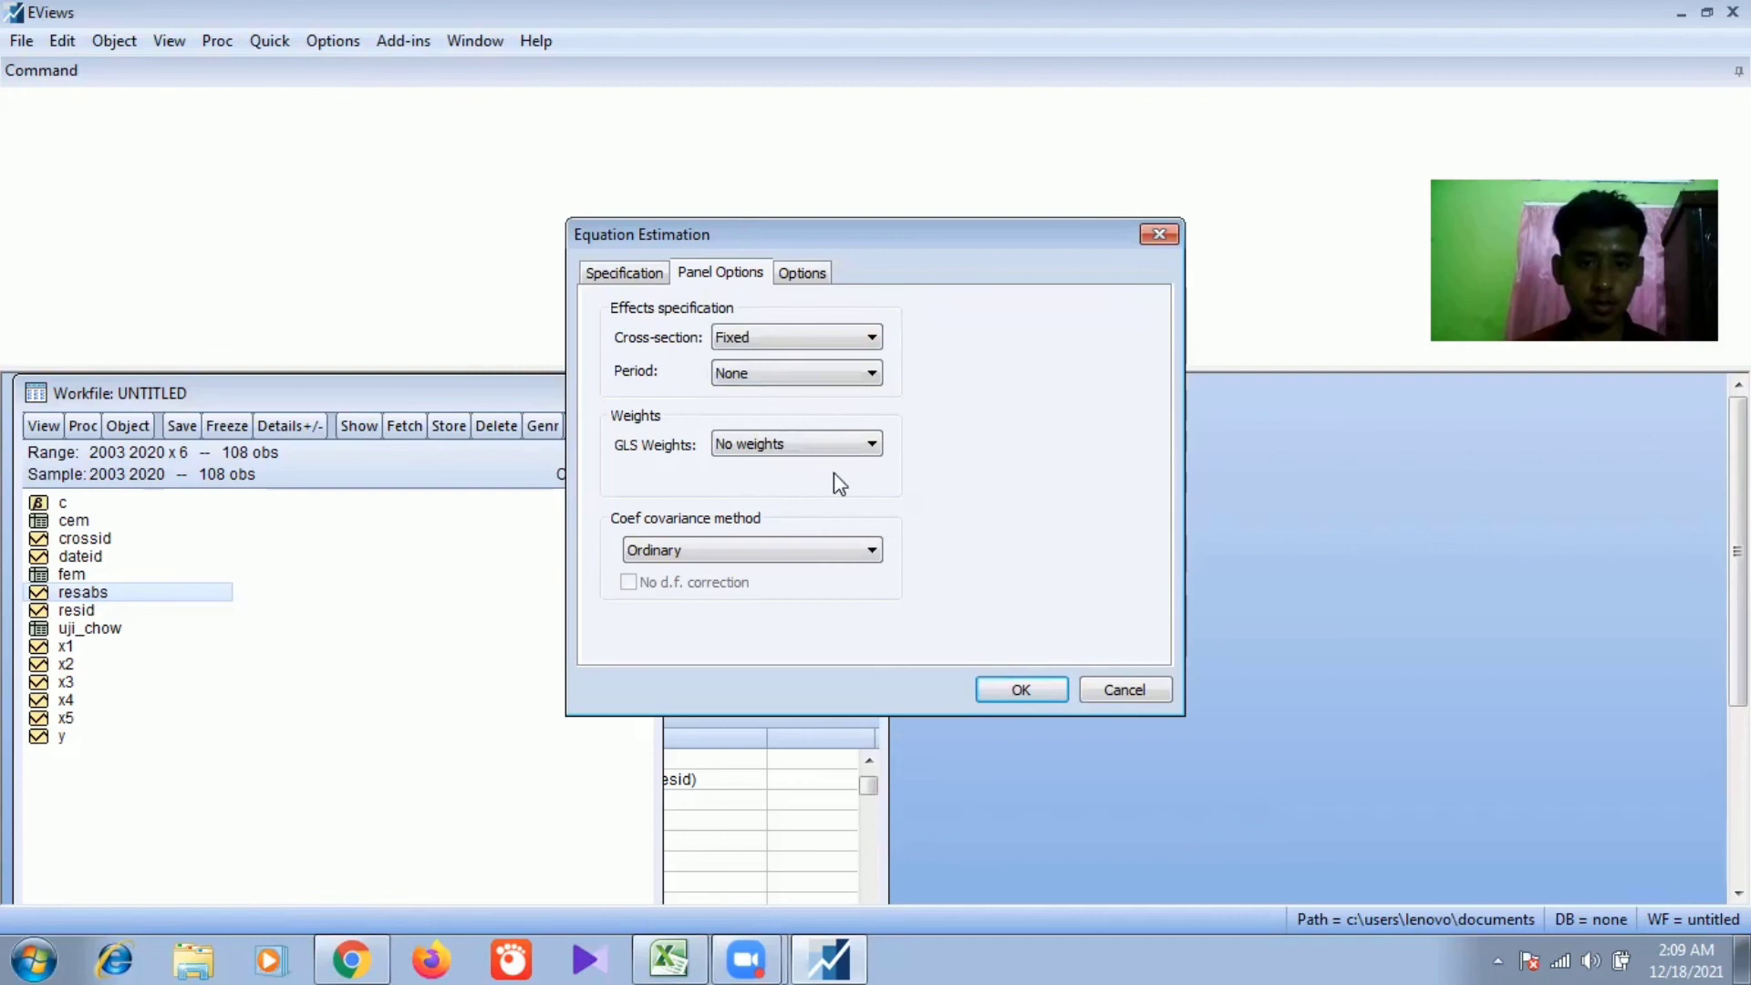
Step: Estimate the resabs equation, deleting the previous untitled equation, and freeze the regression output as a table
left_click(1014, 690)
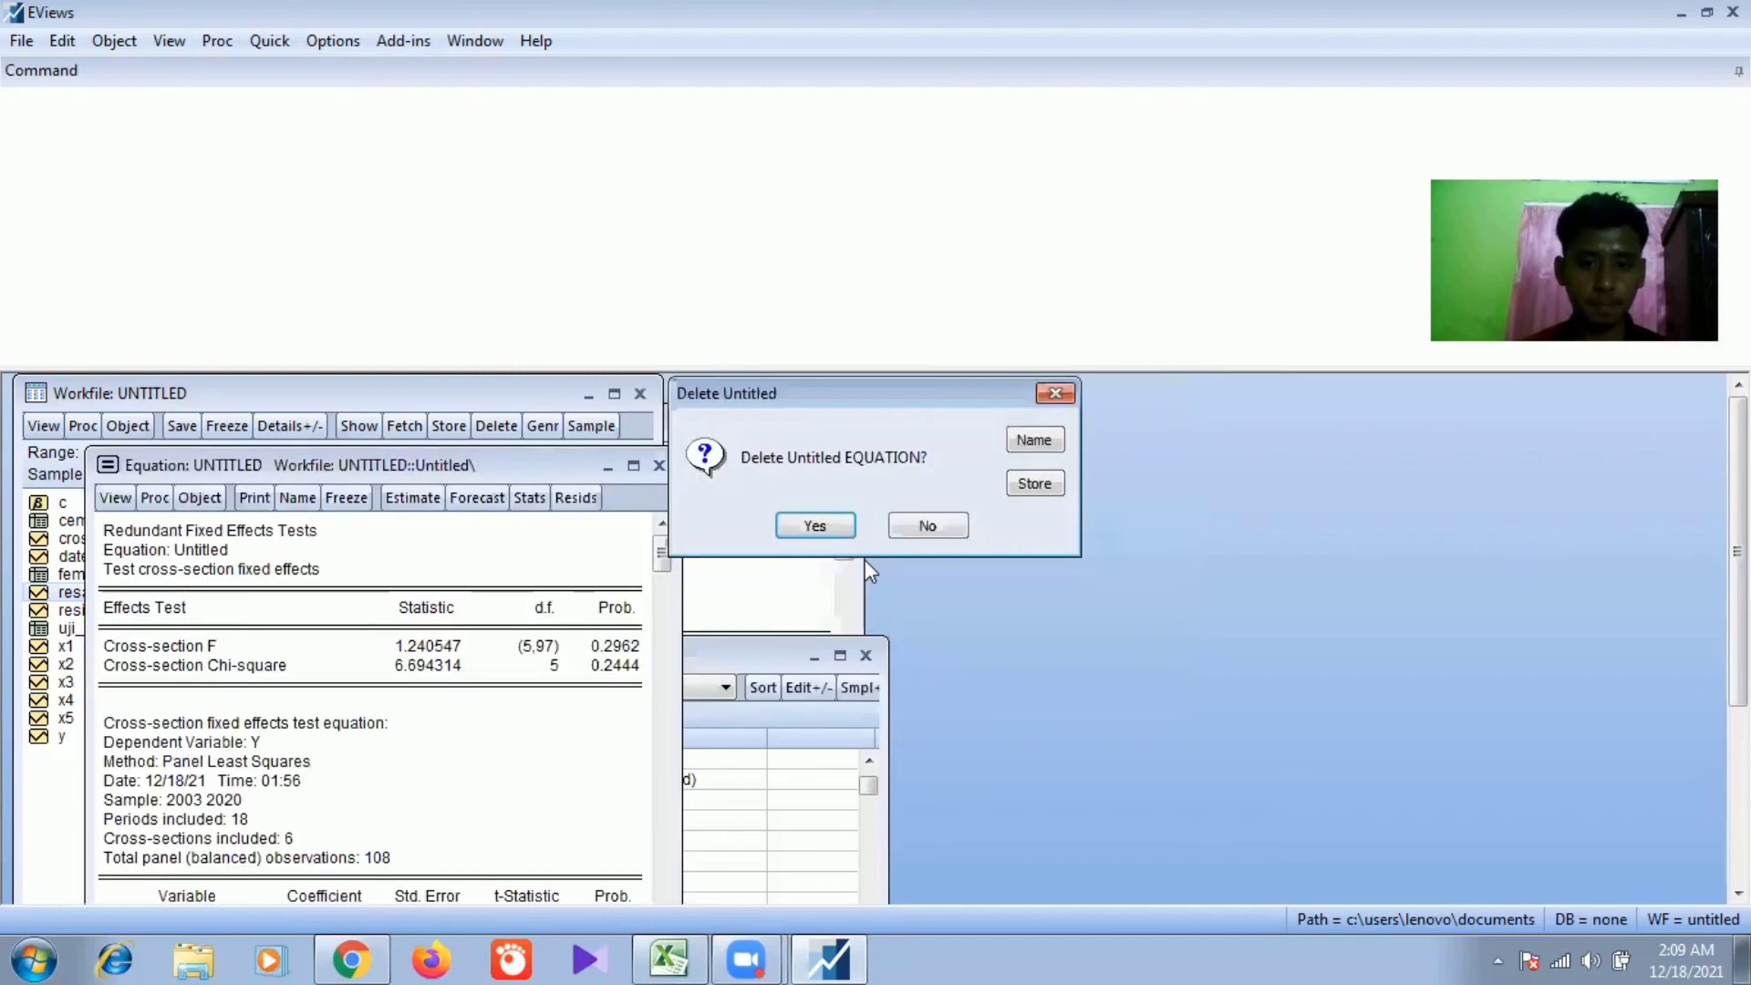
left_click(828, 524)
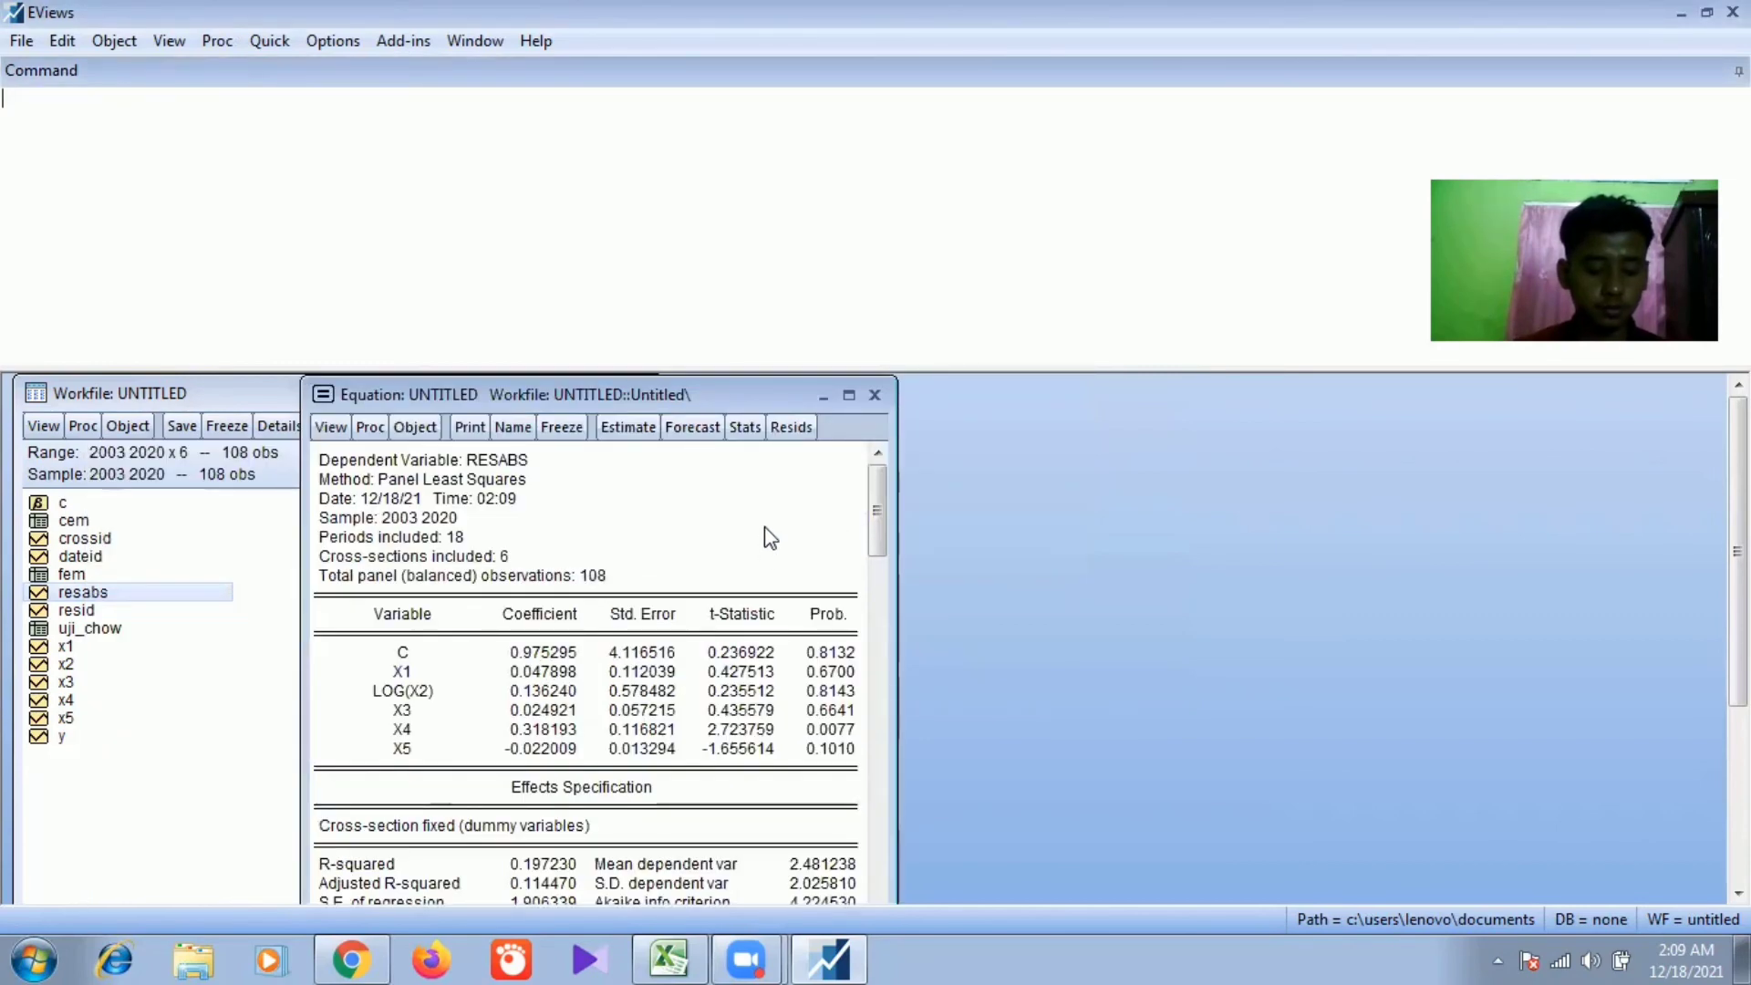
left_click(562, 428)
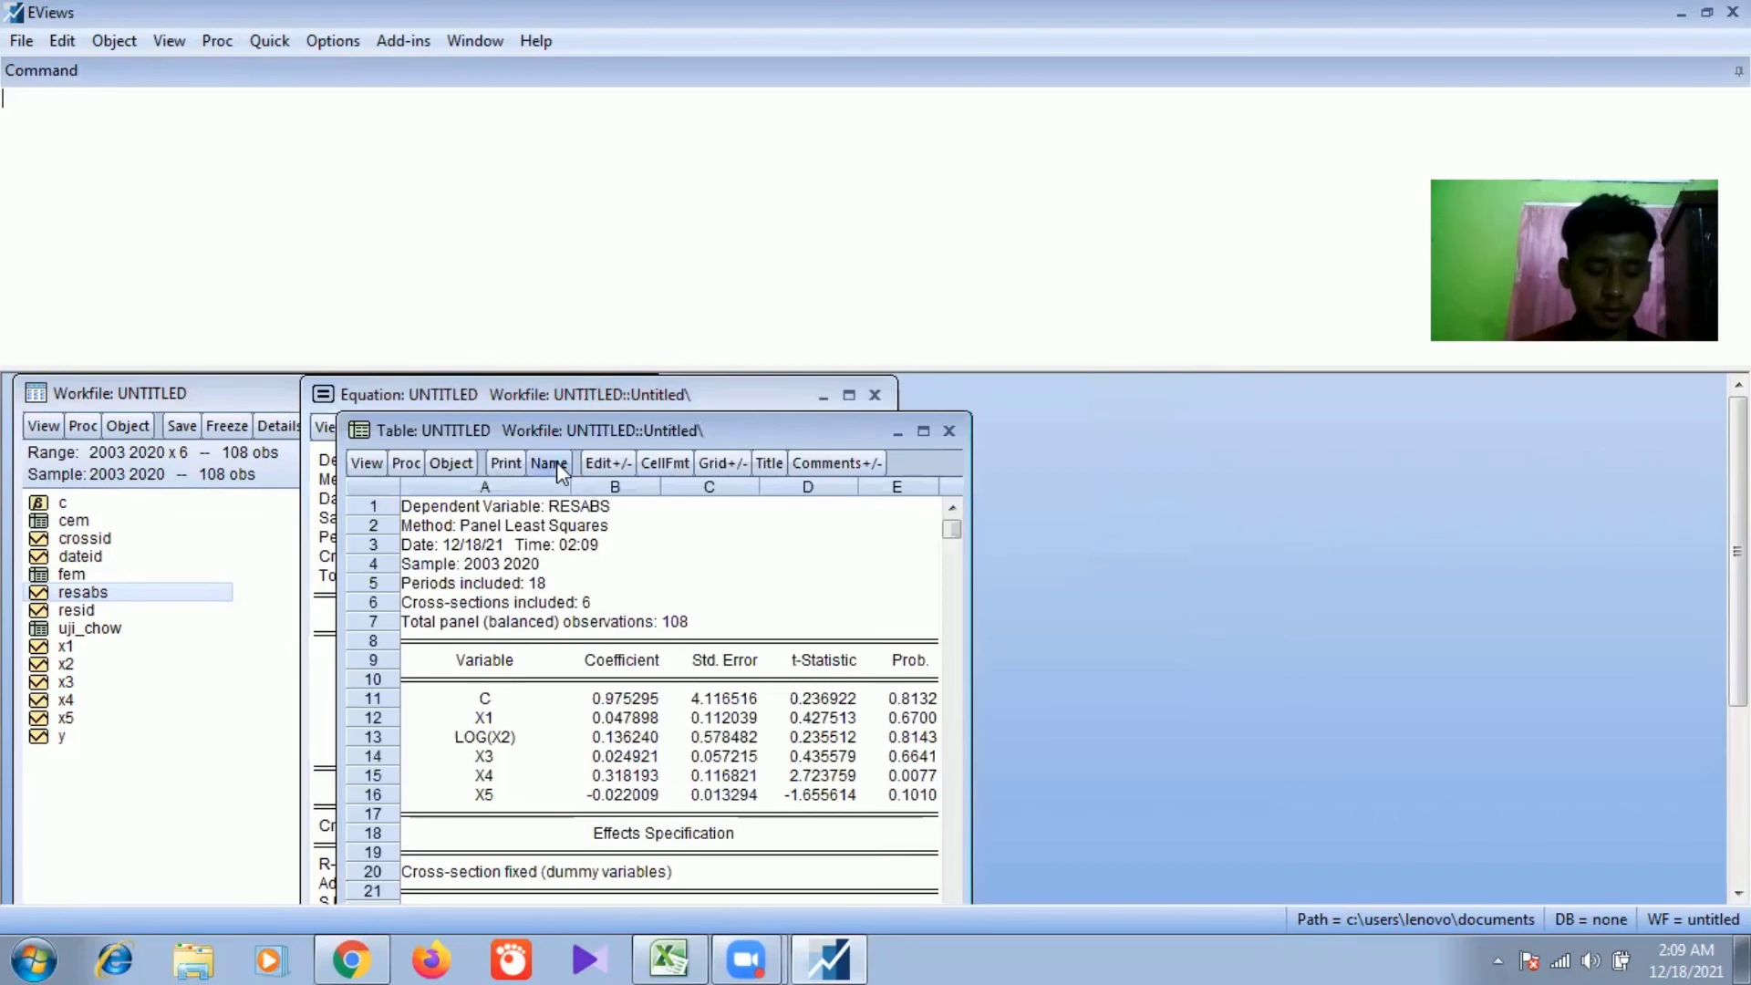
Step: Name the frozen regression table UJI_HETEROSKEDASTISITAS and close its window
left_click(549, 462)
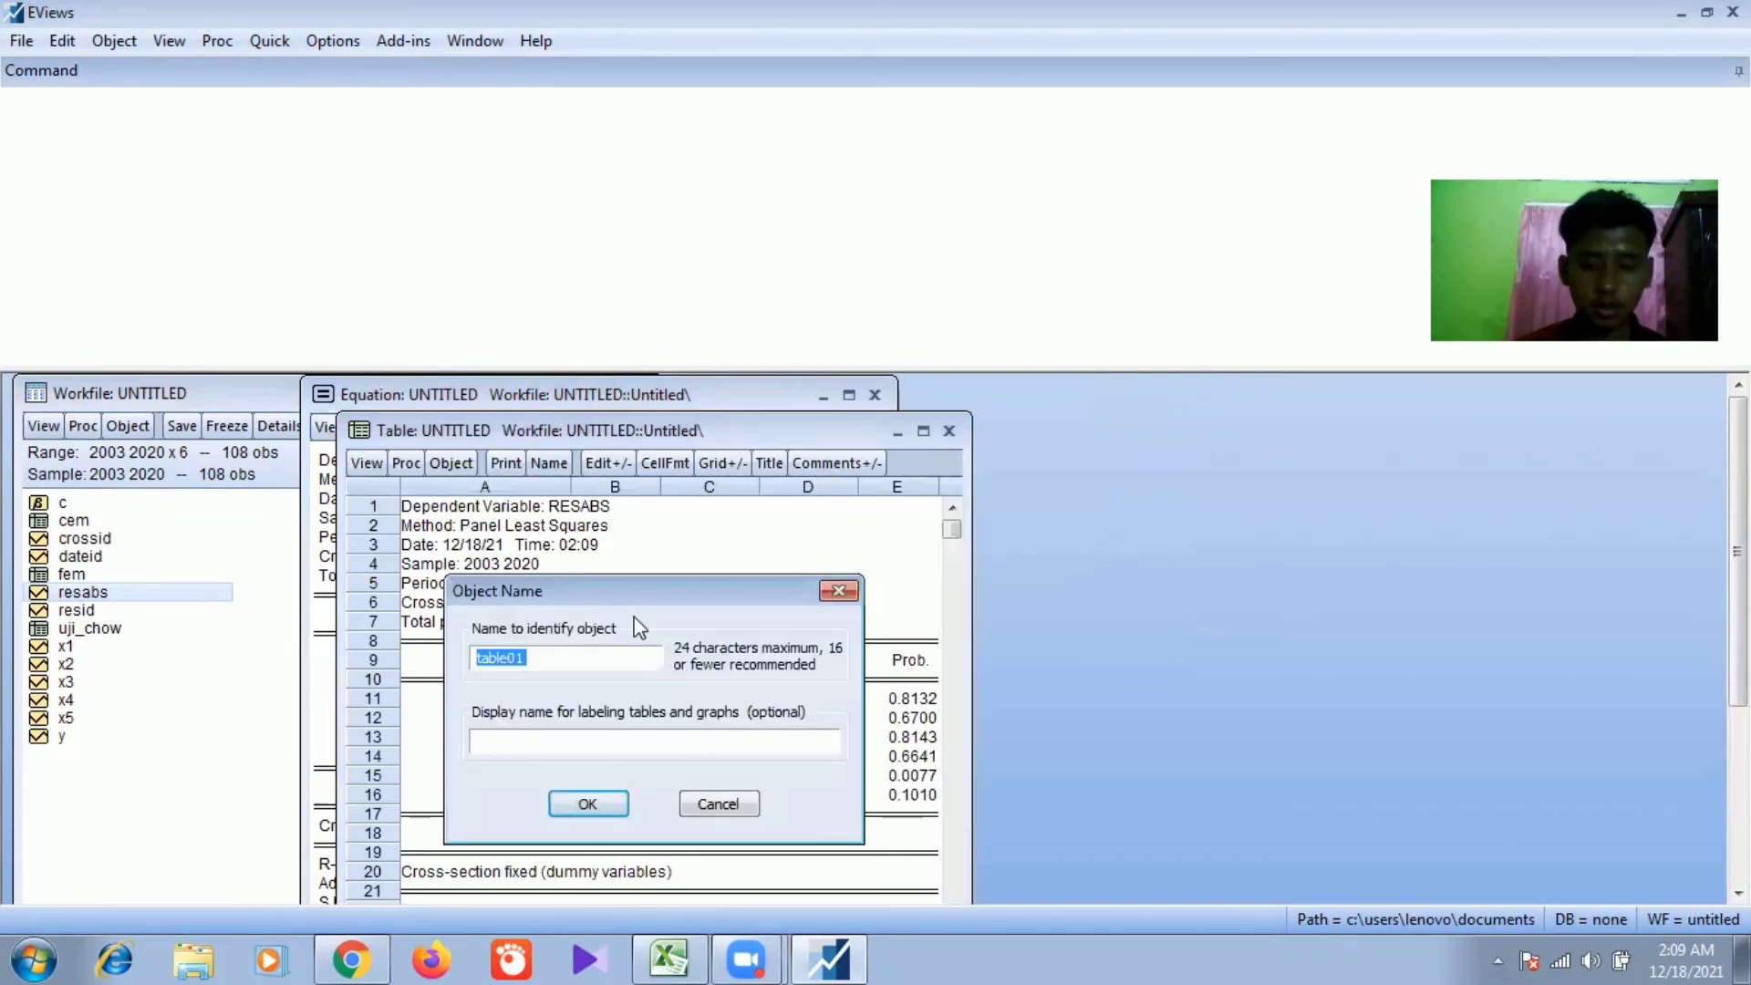
key("BackSpace")
type("UJ")
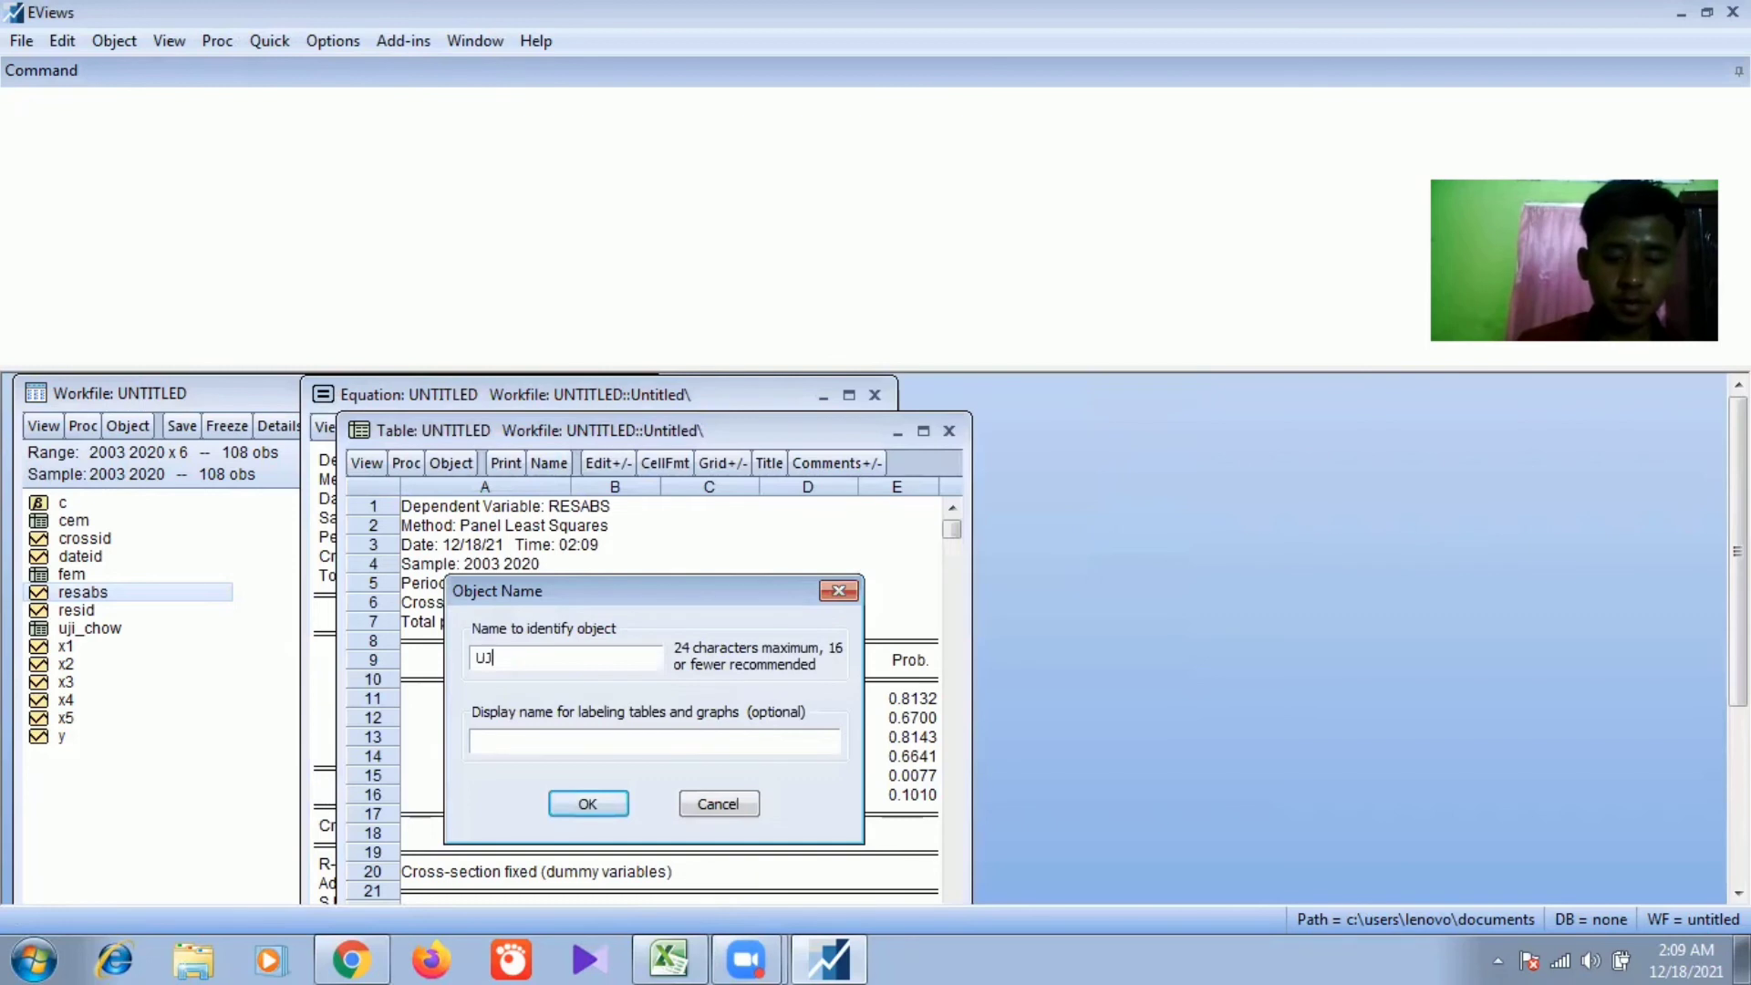
type("I_")
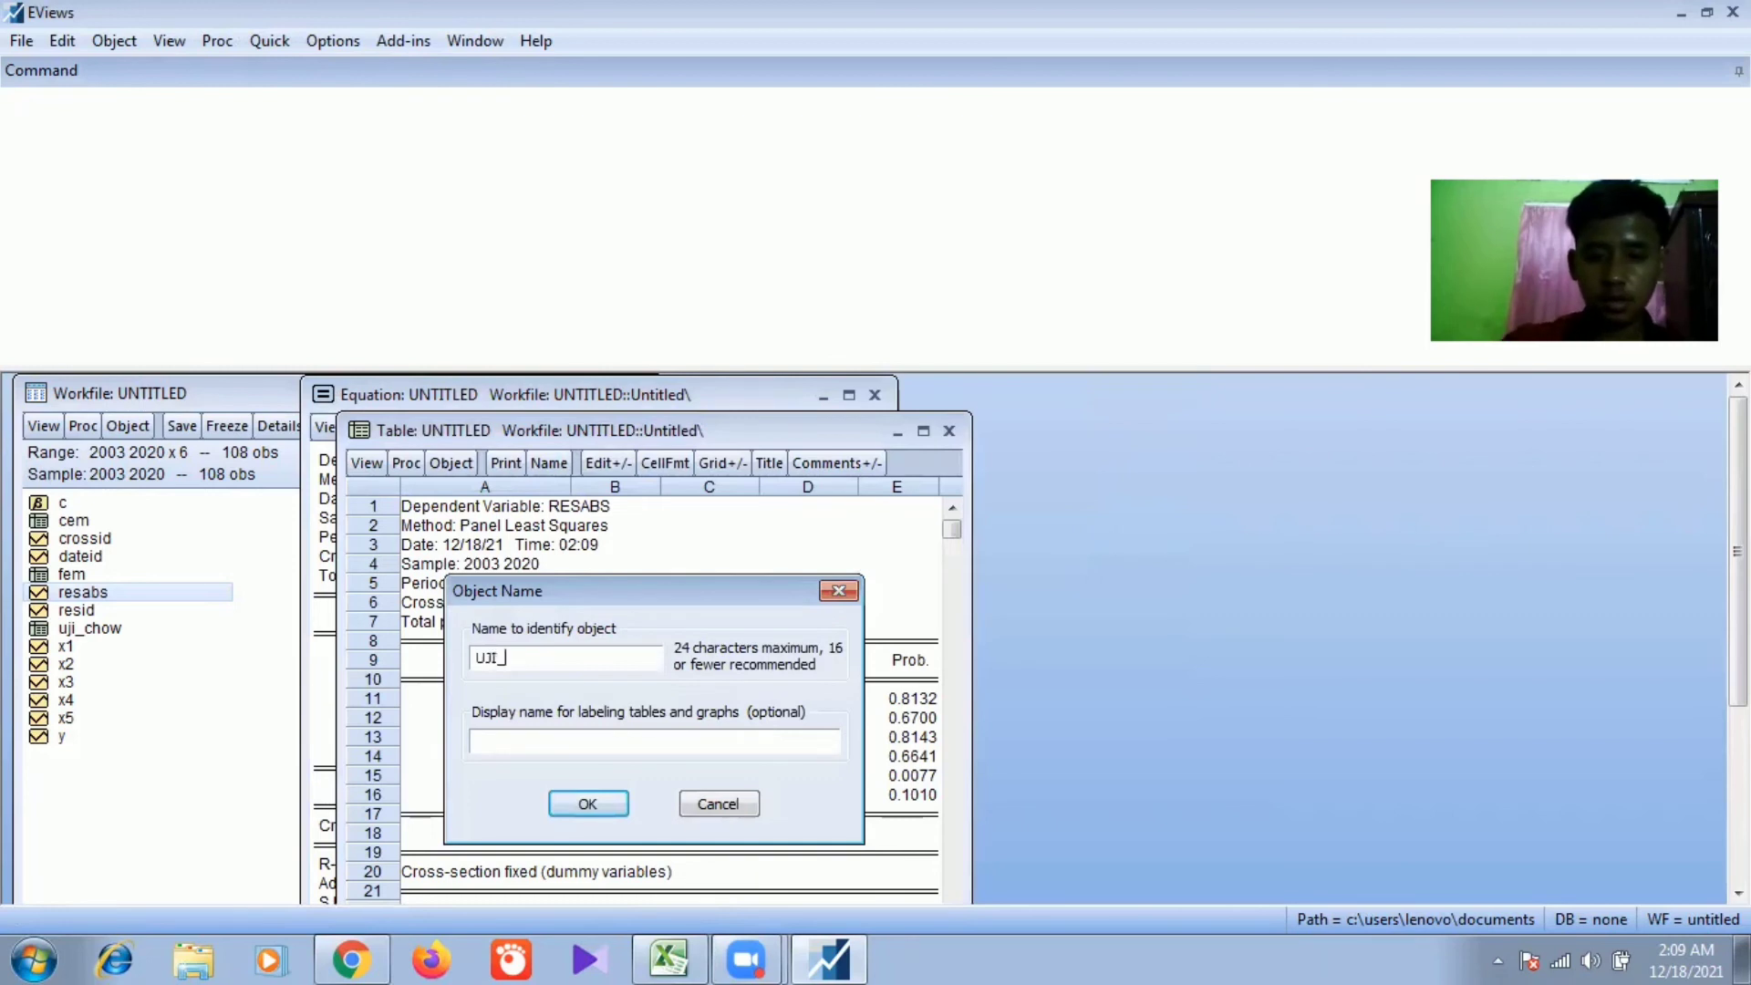
type("HET")
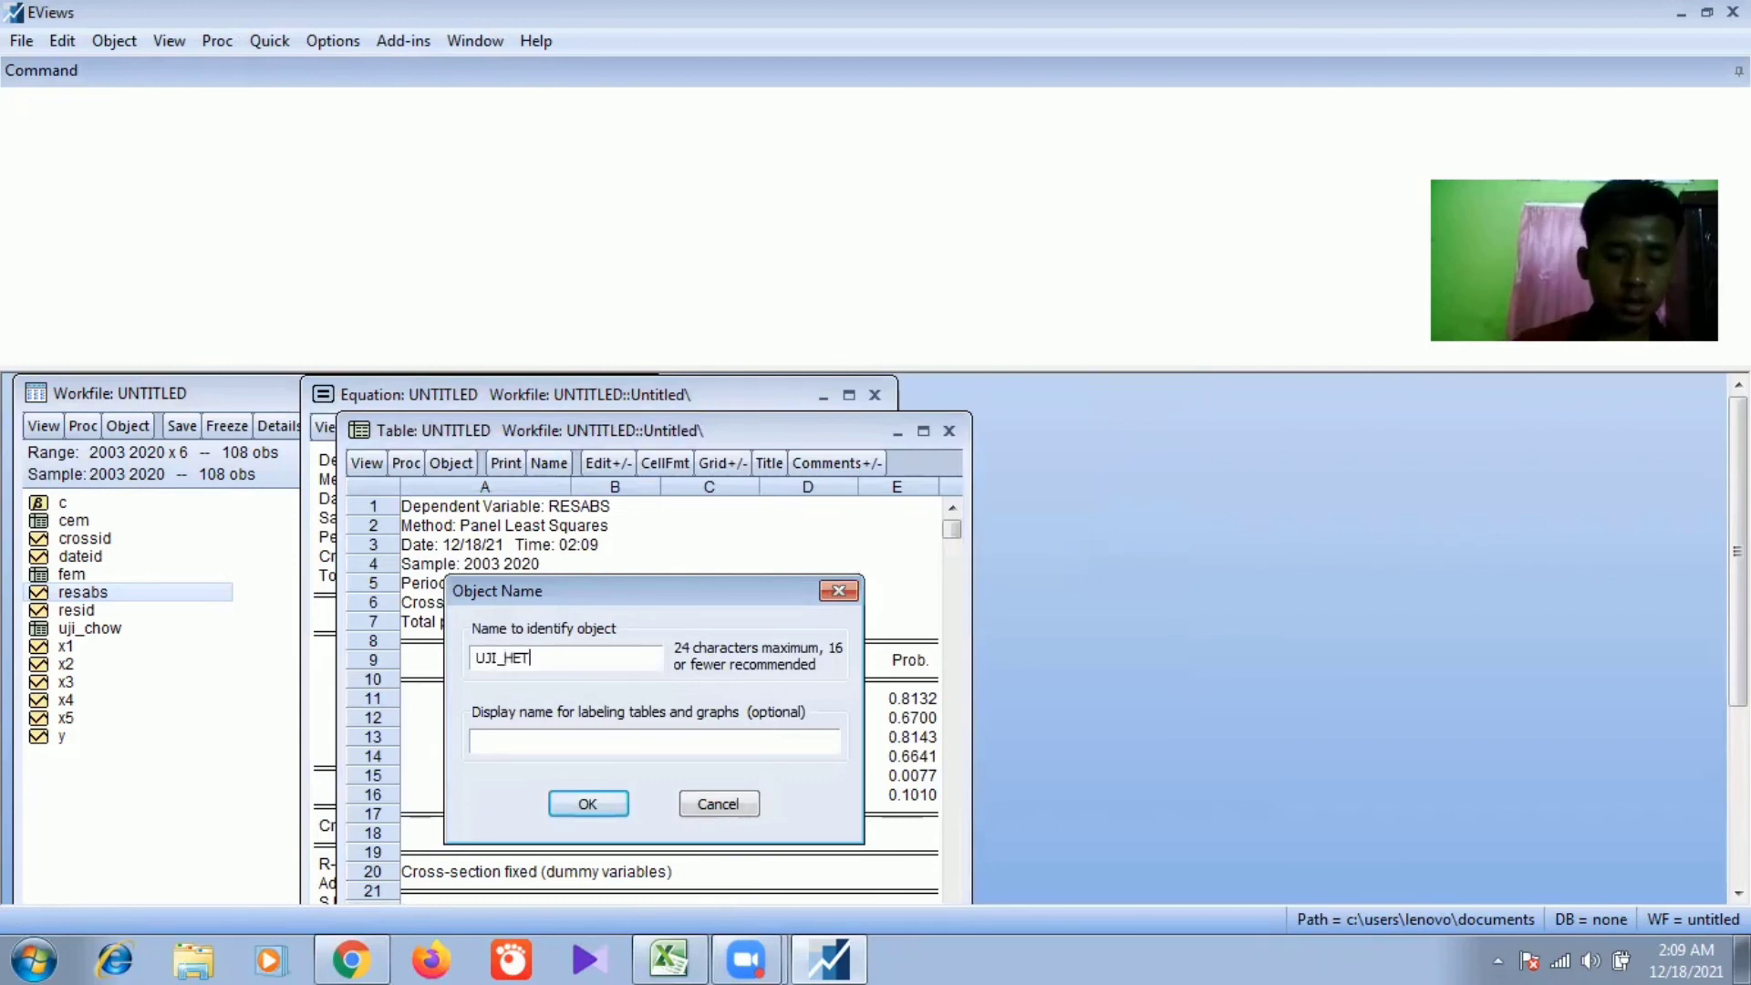
type("EROS")
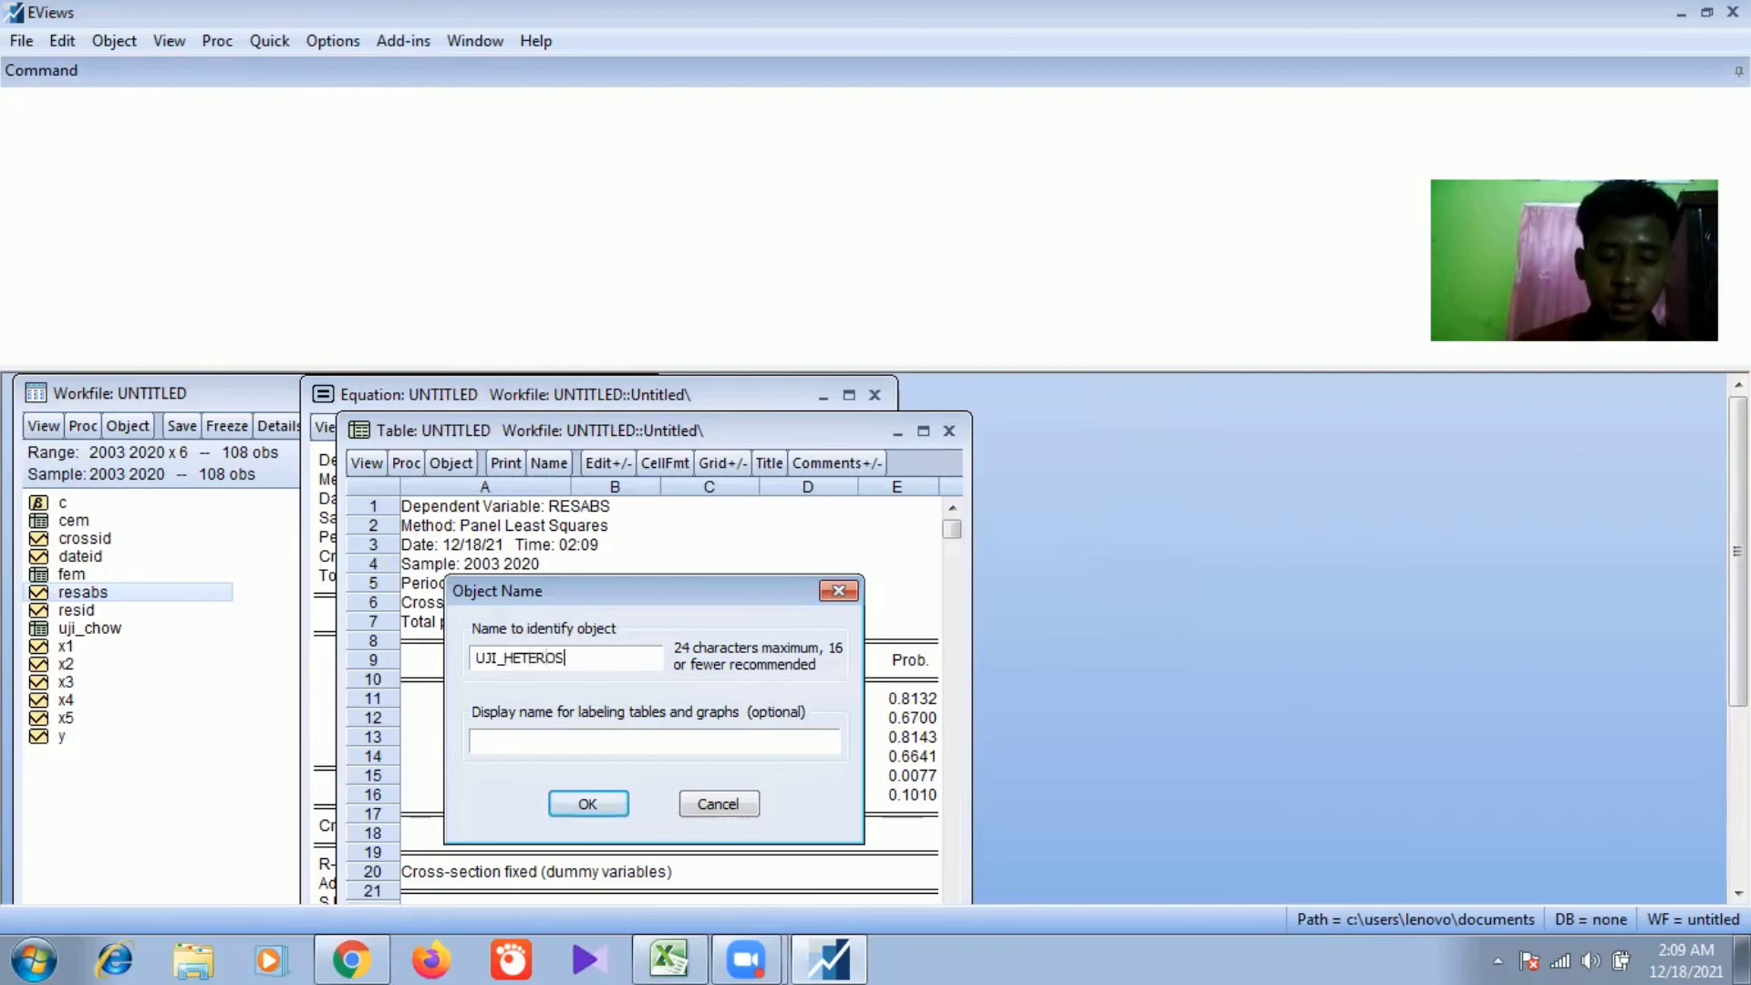
type("KEDAST")
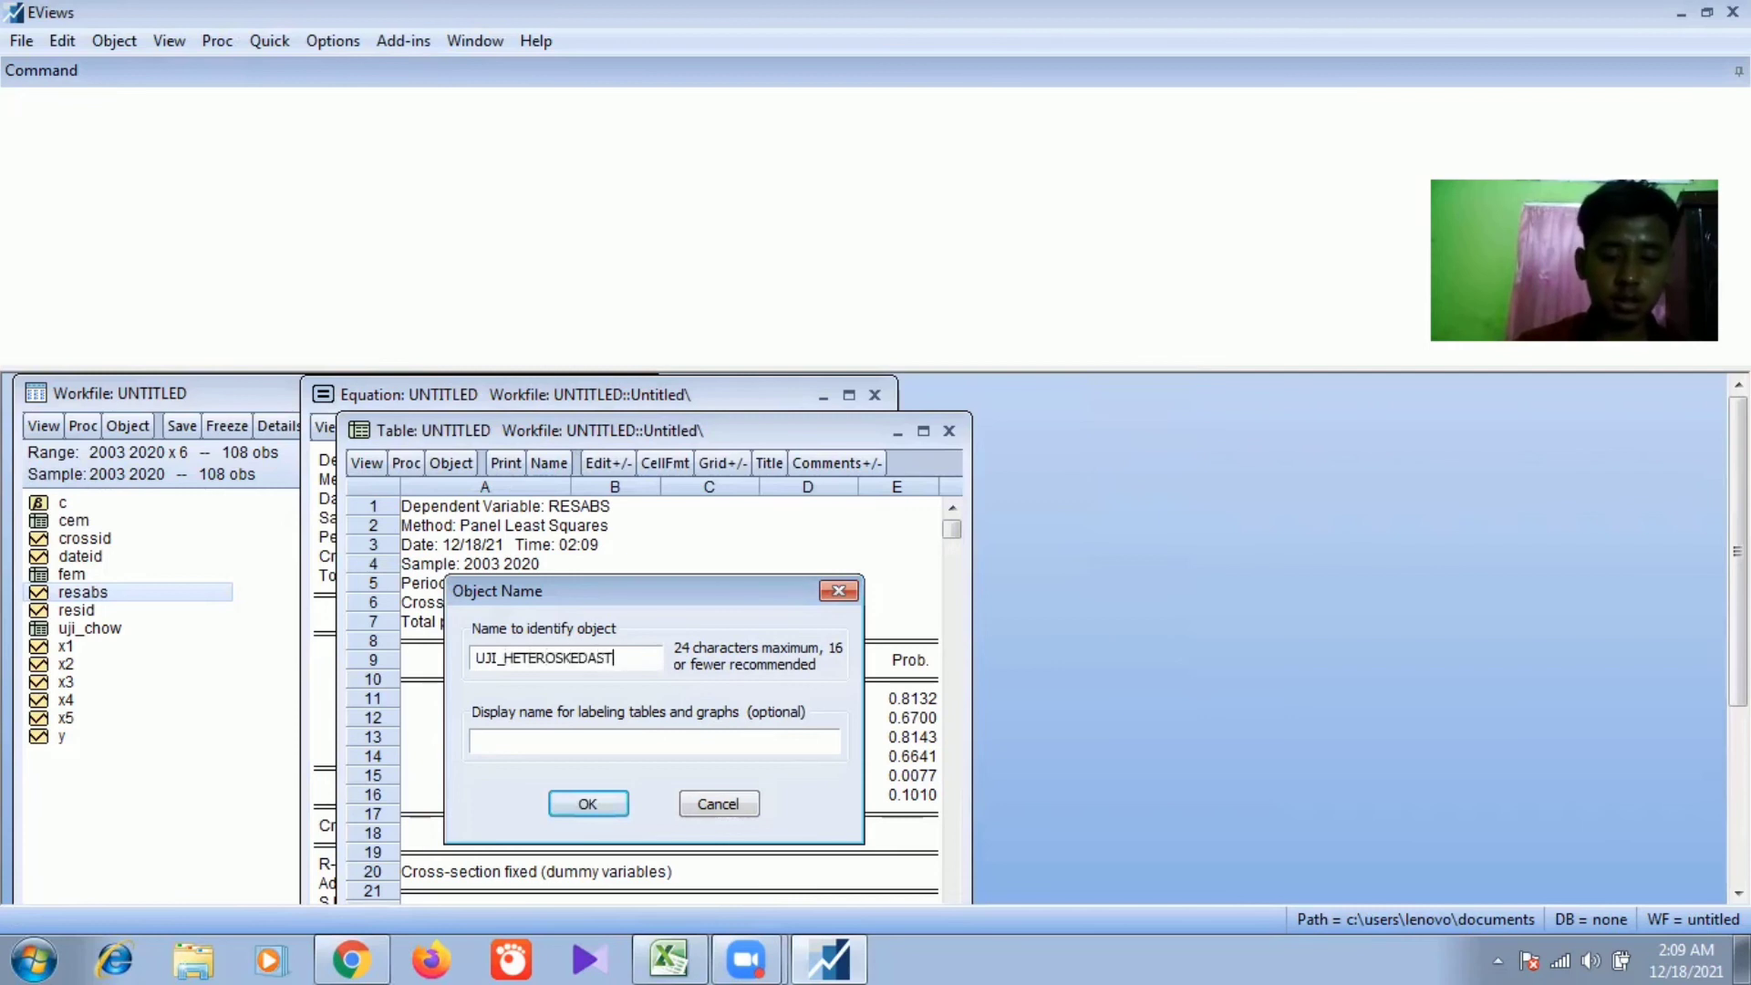
type("ISITAS")
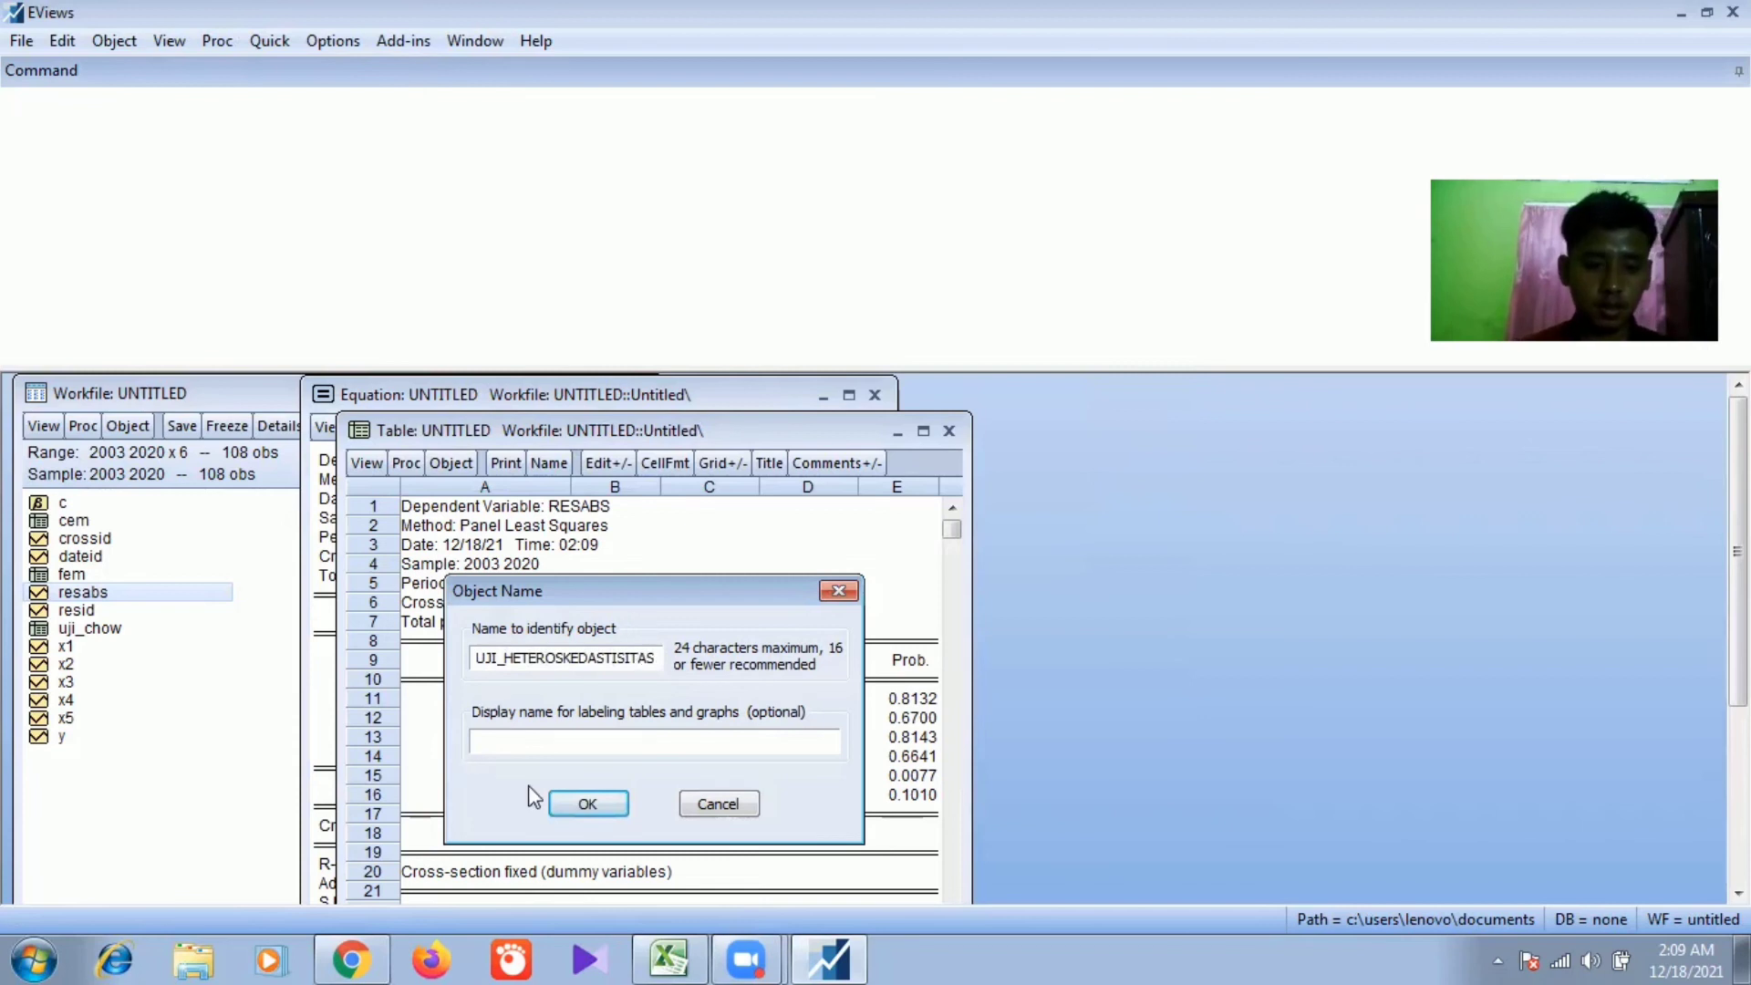
left_click(587, 804)
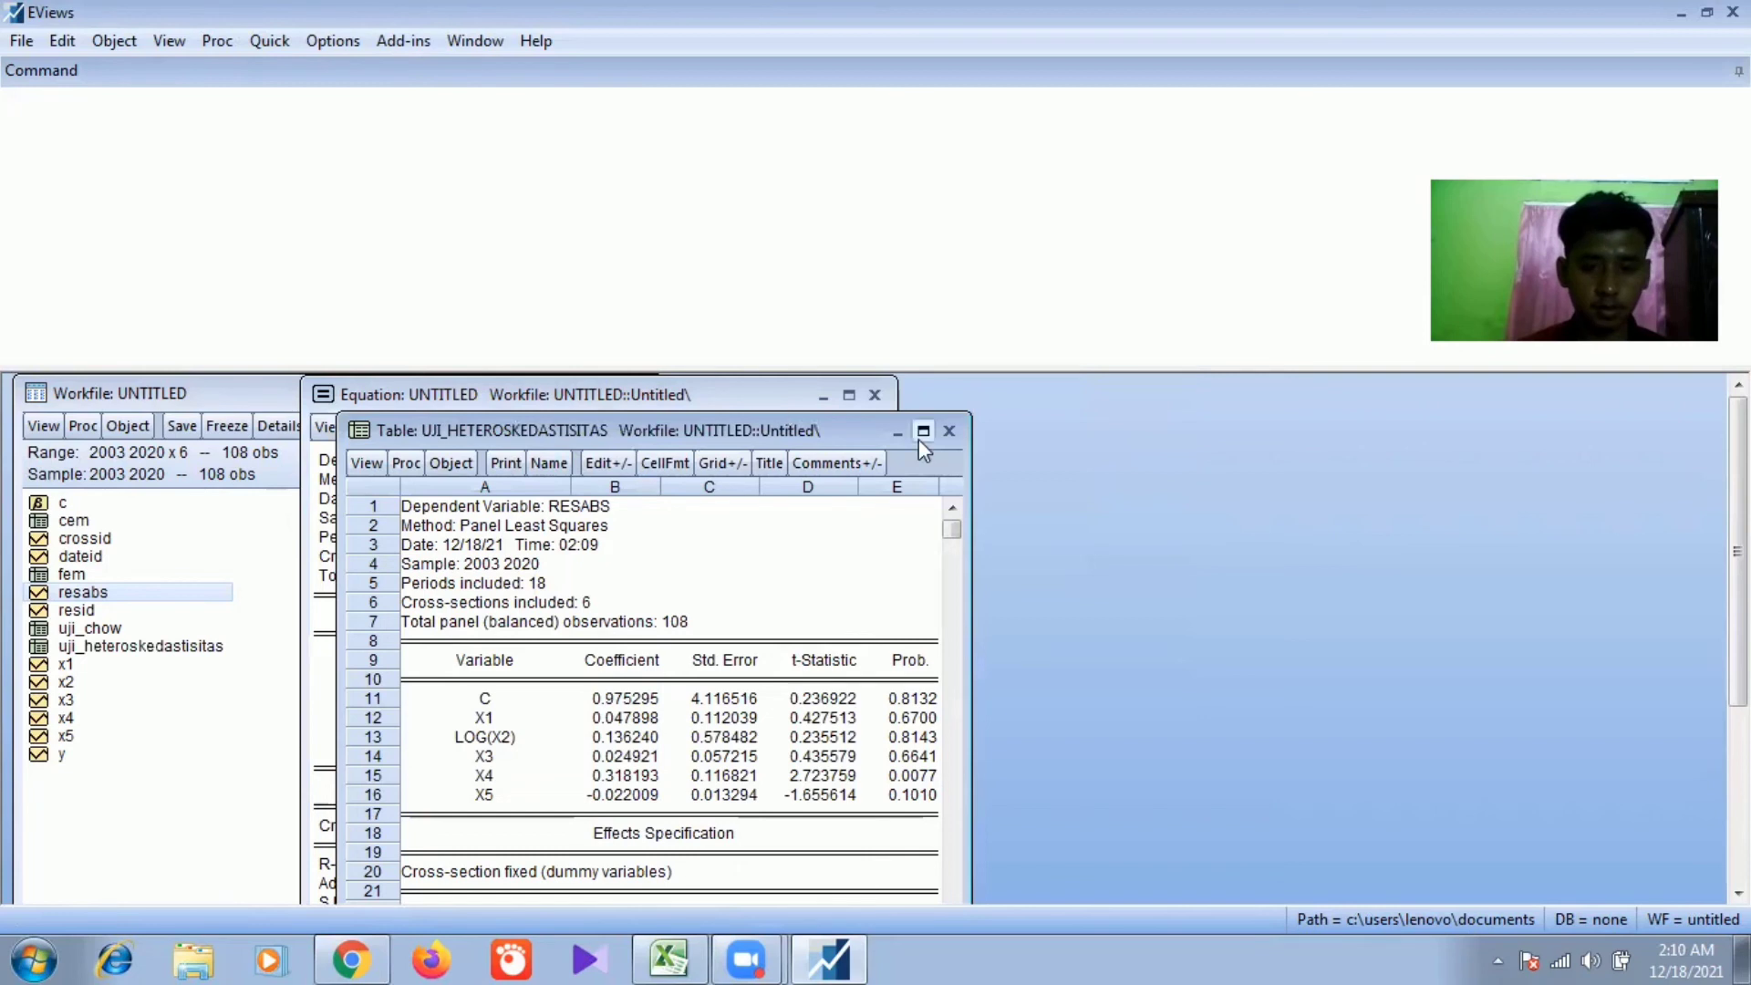
left_click(950, 431)
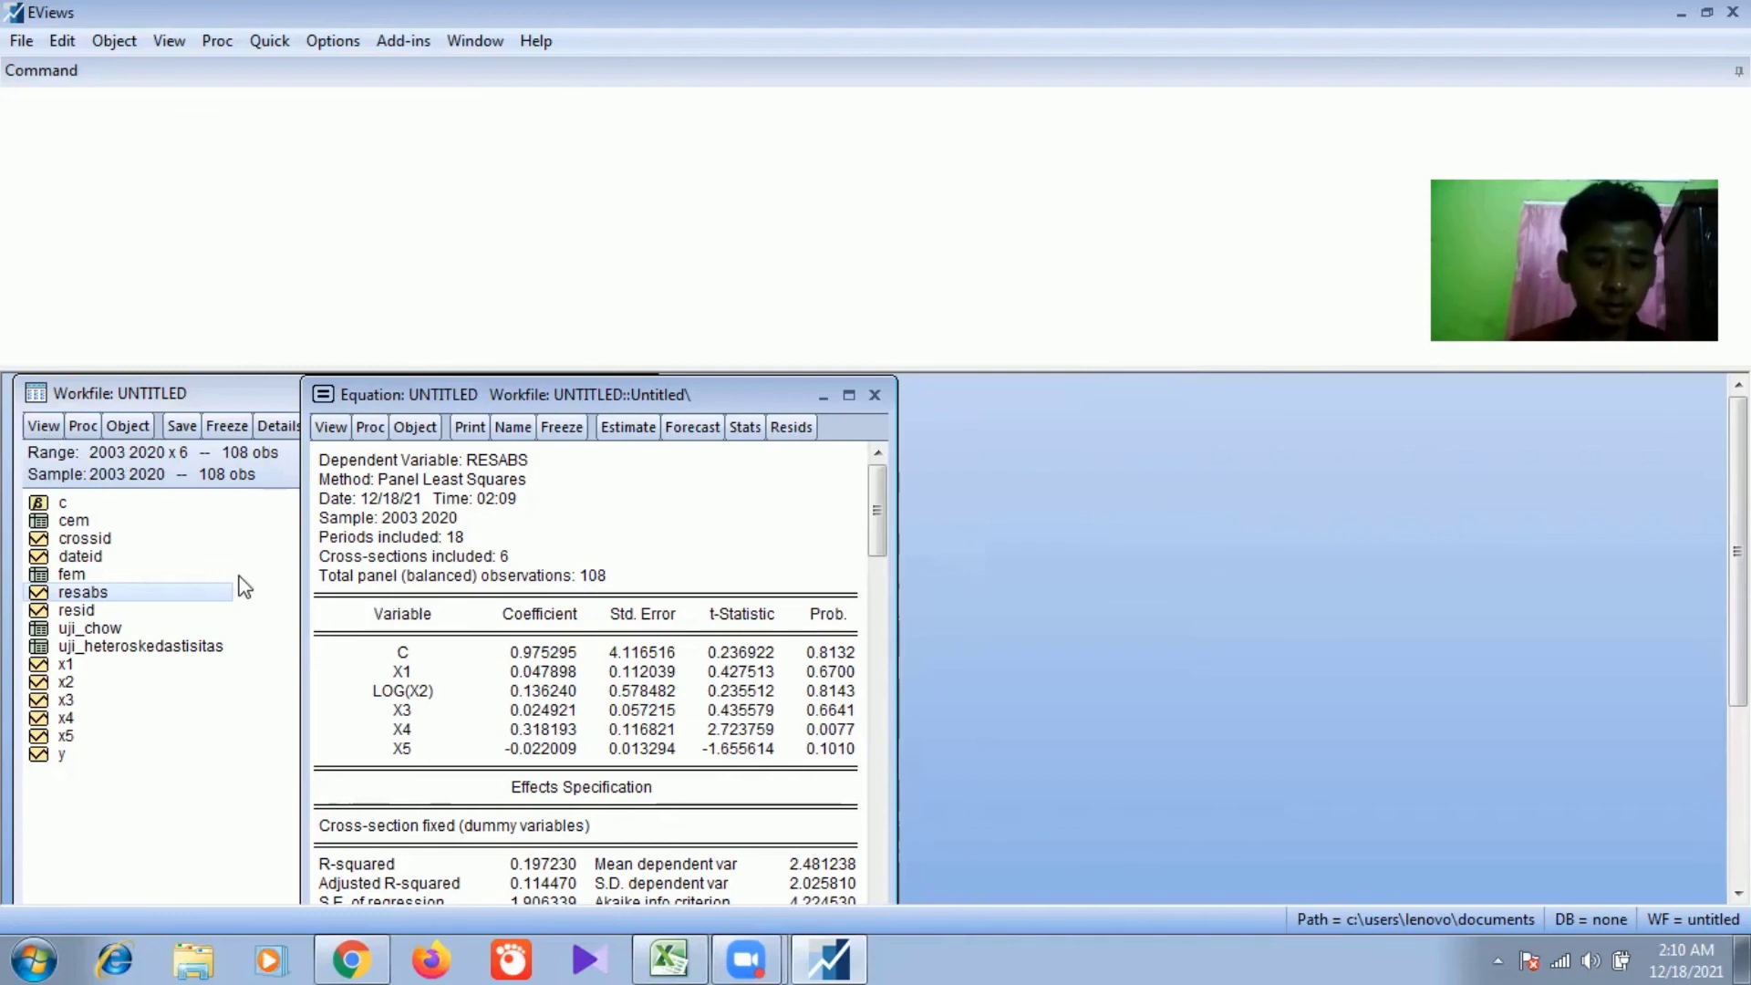
Step: Start a group correlations analysis and clear the prefilled resabs entry from the series list
left_click(267, 42)
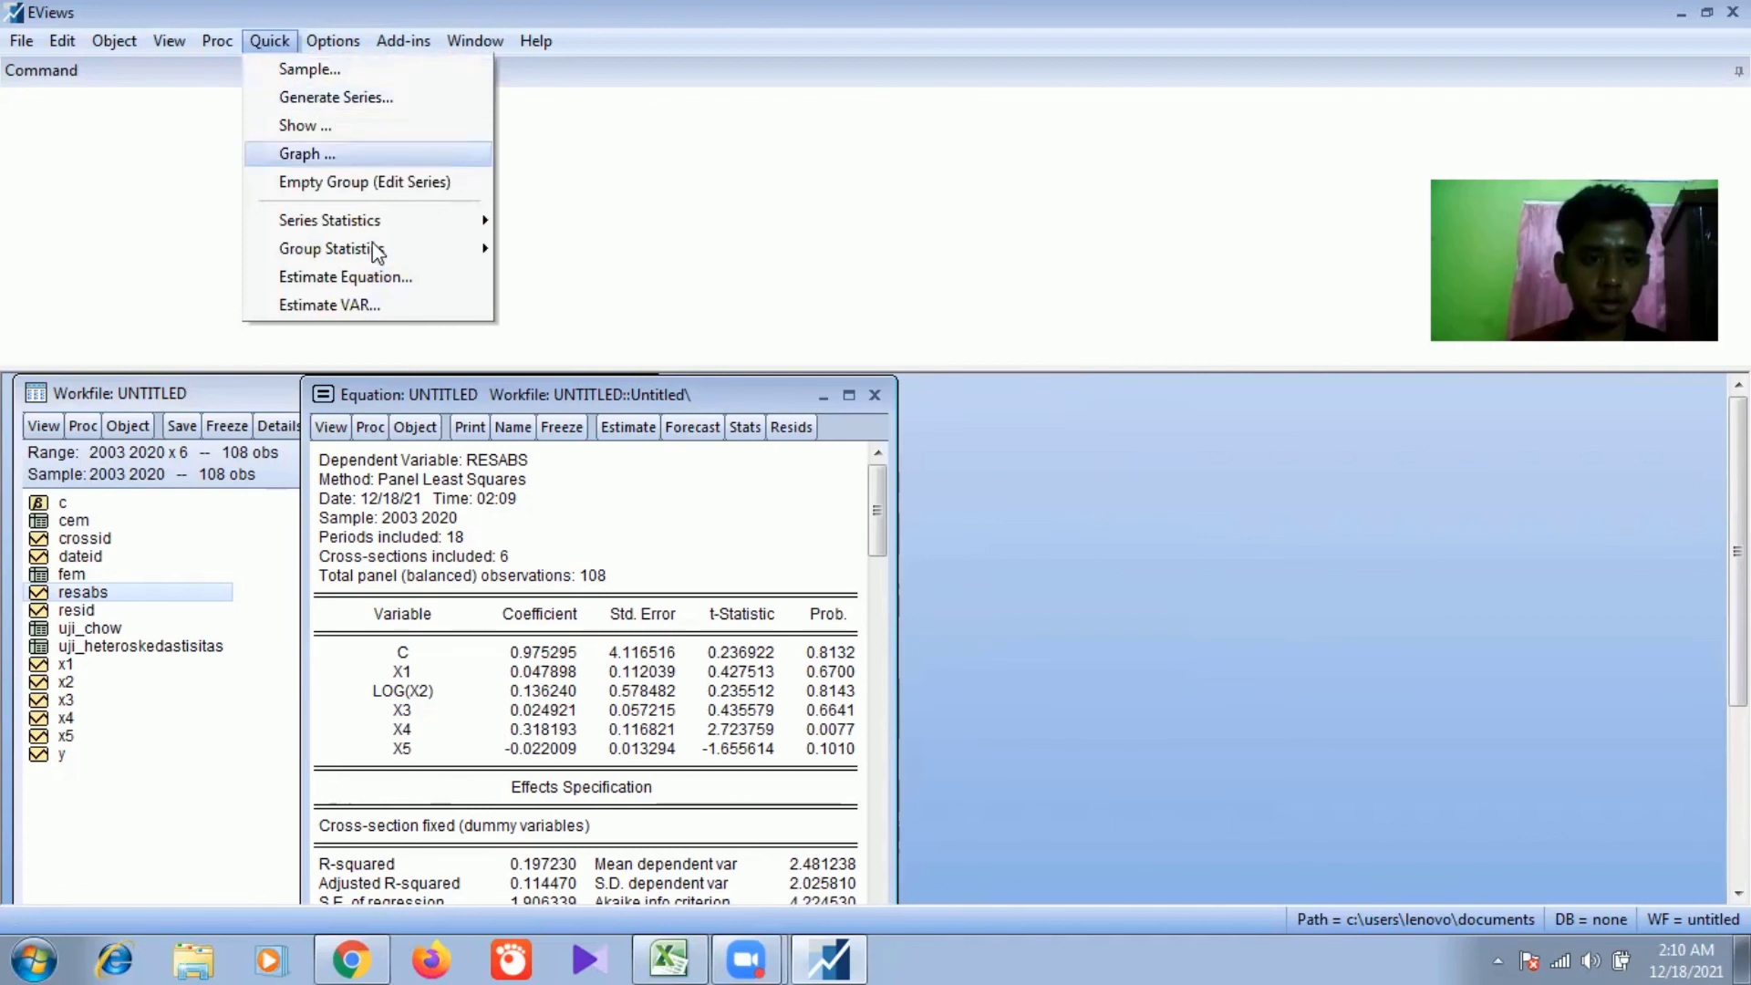
mouse_move(372, 250)
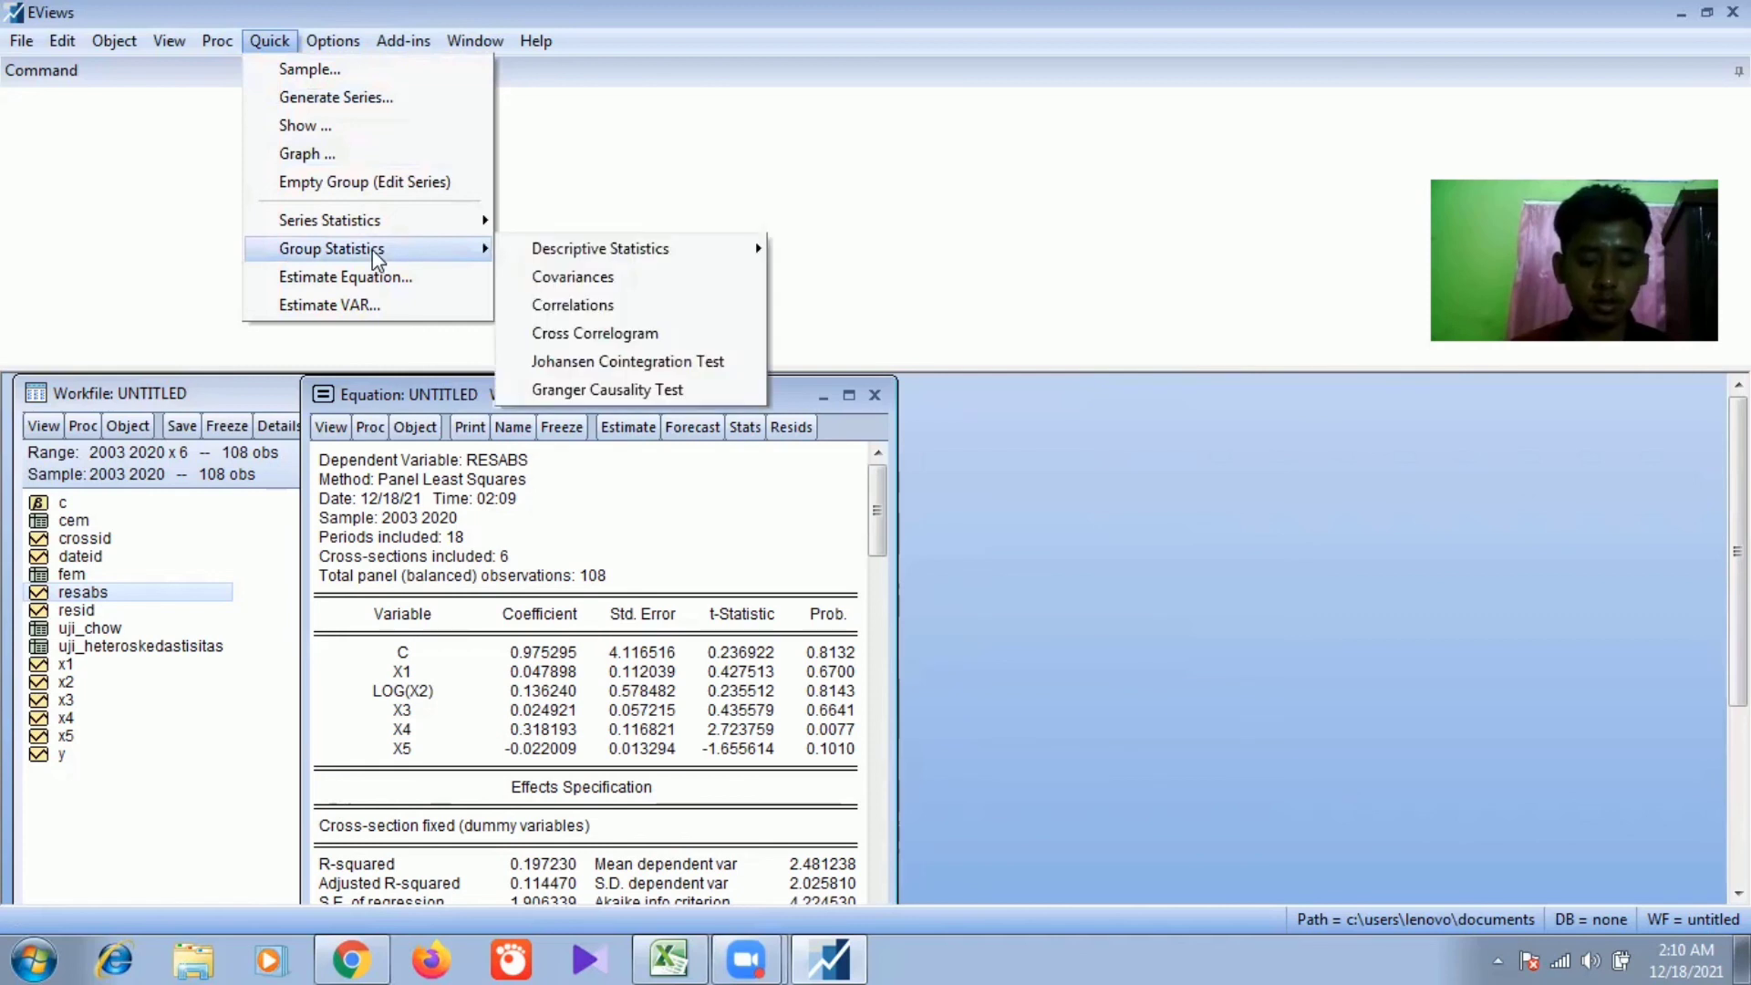
left_click(664, 306)
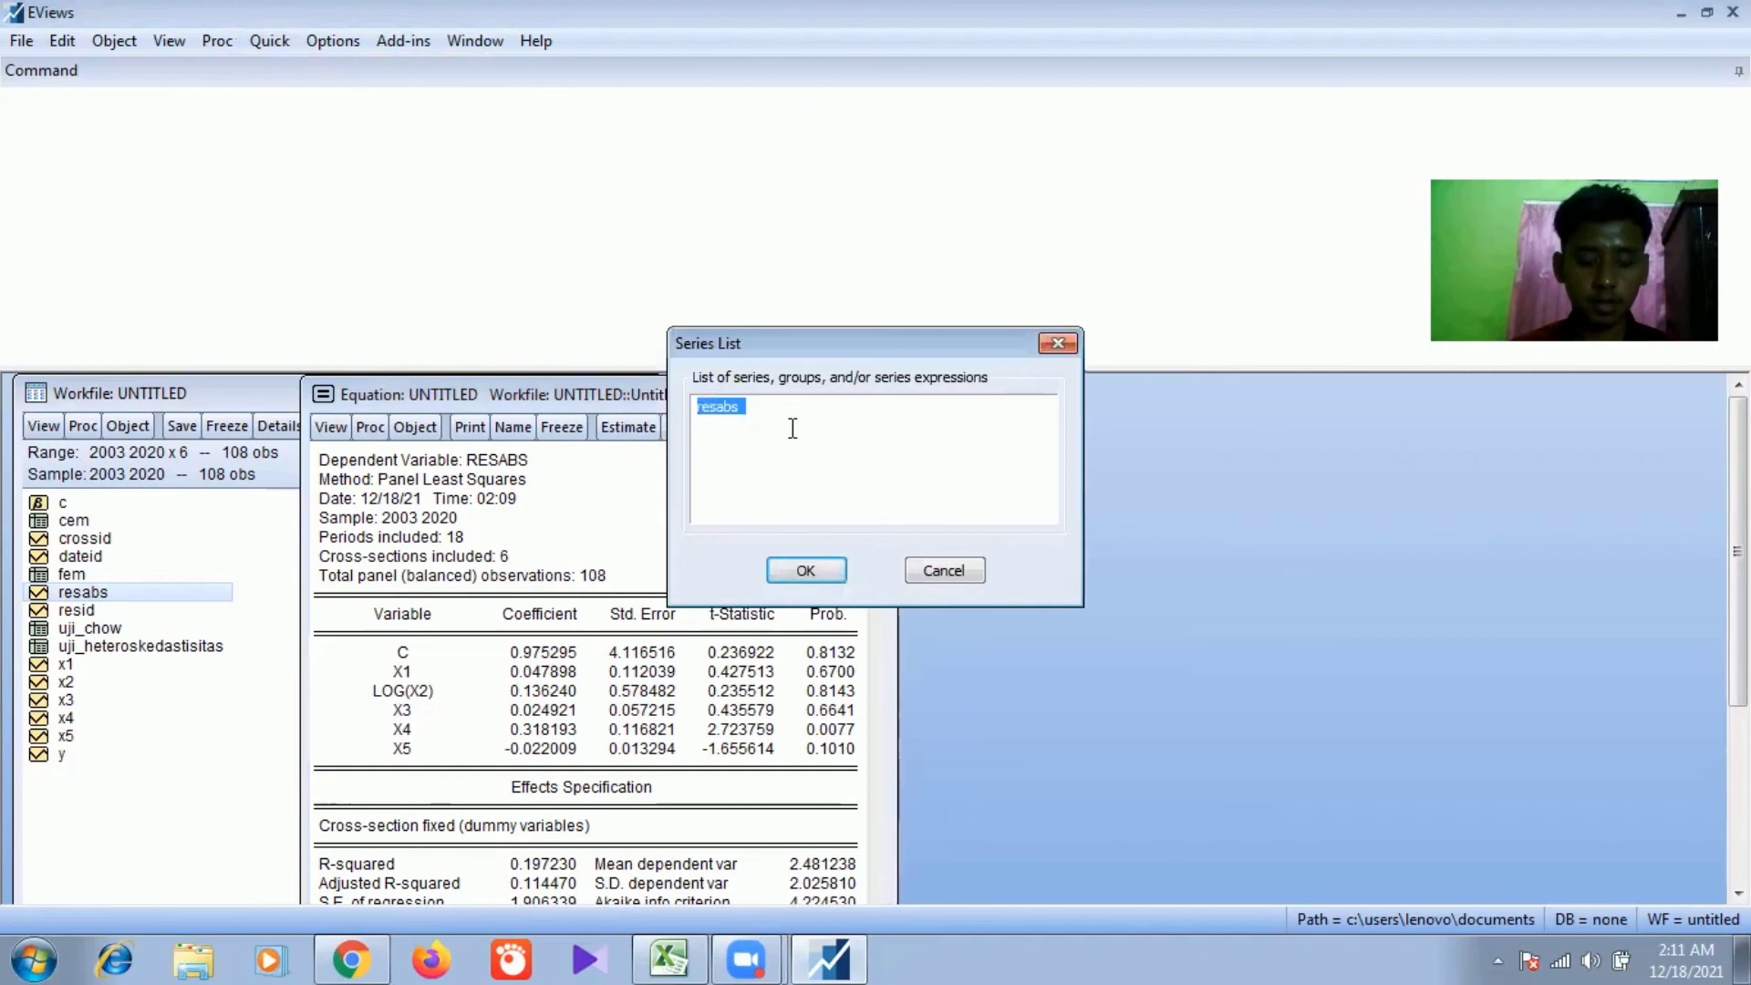
key("BackSpace")
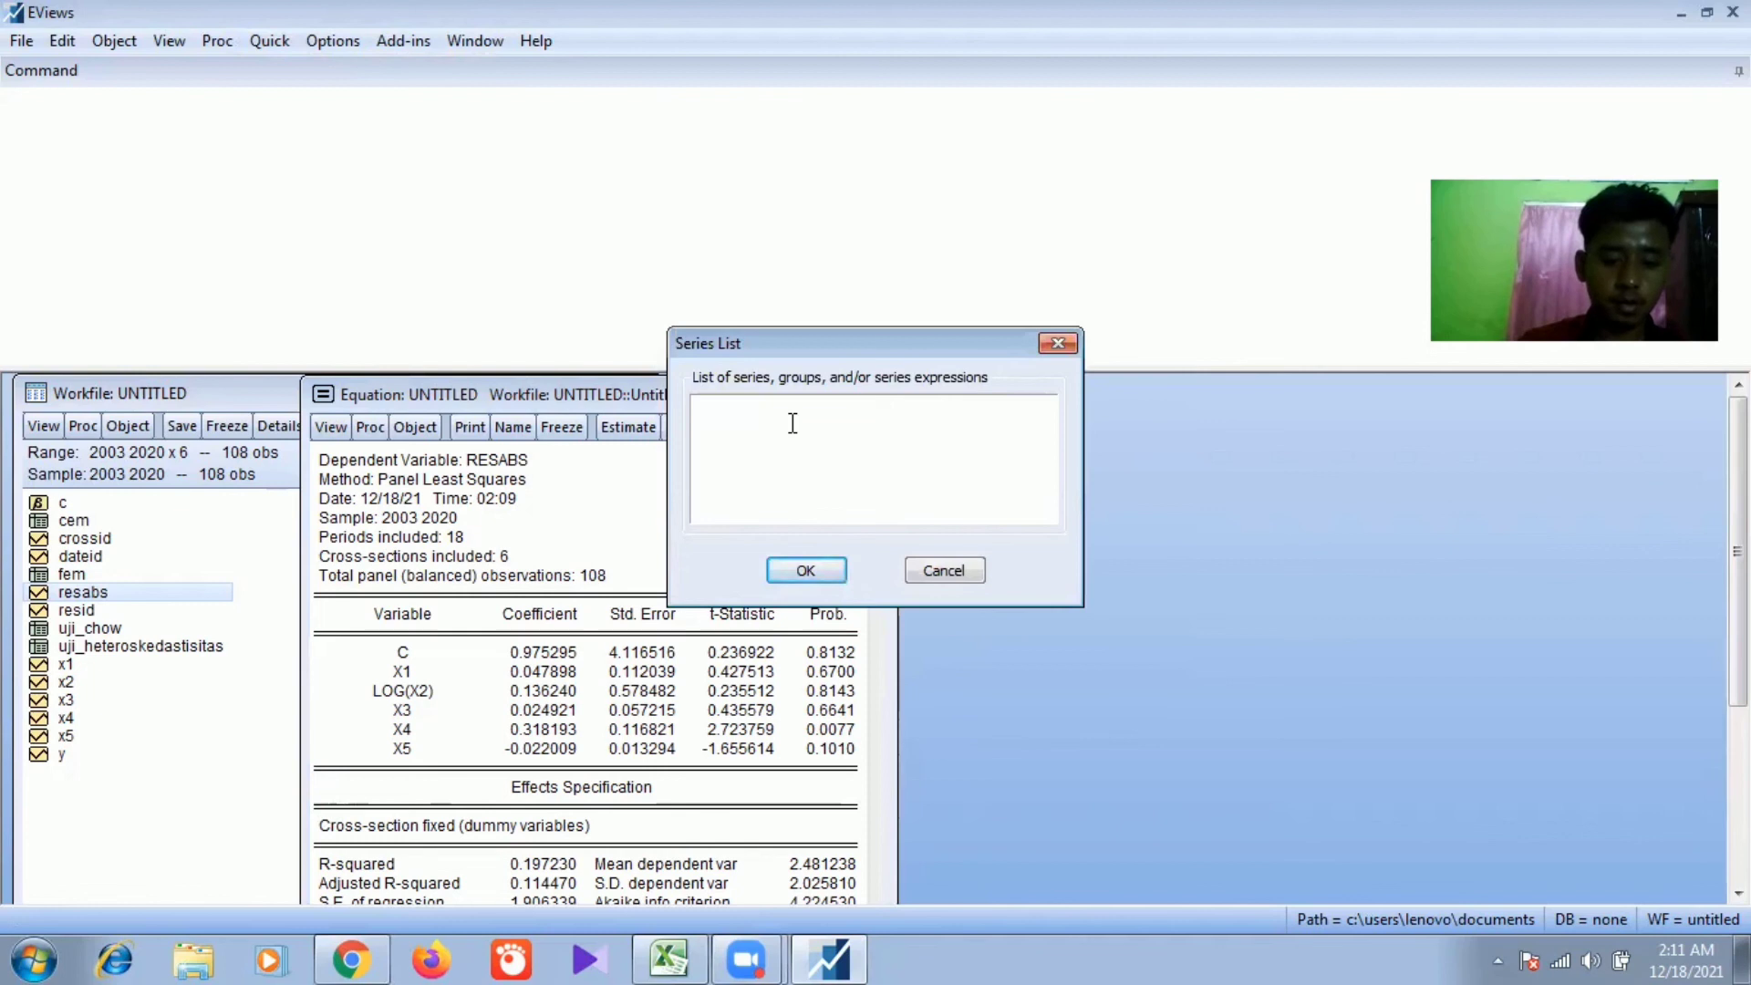
type("x1 ")
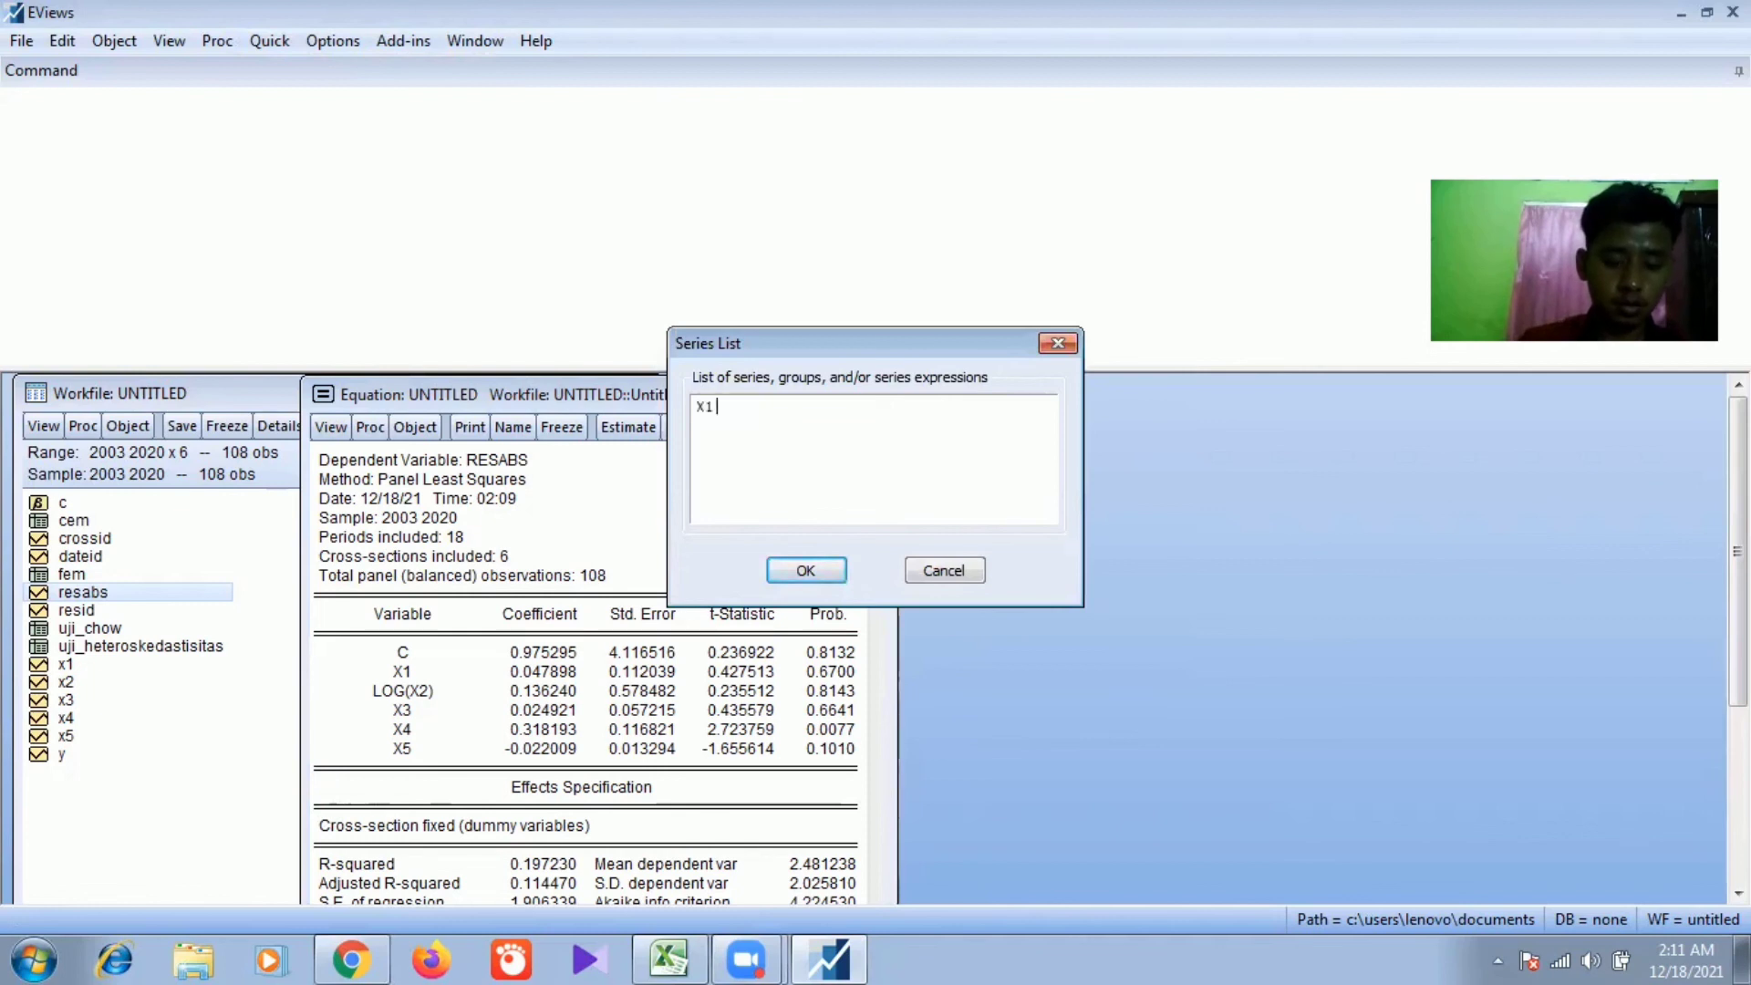
type("x")
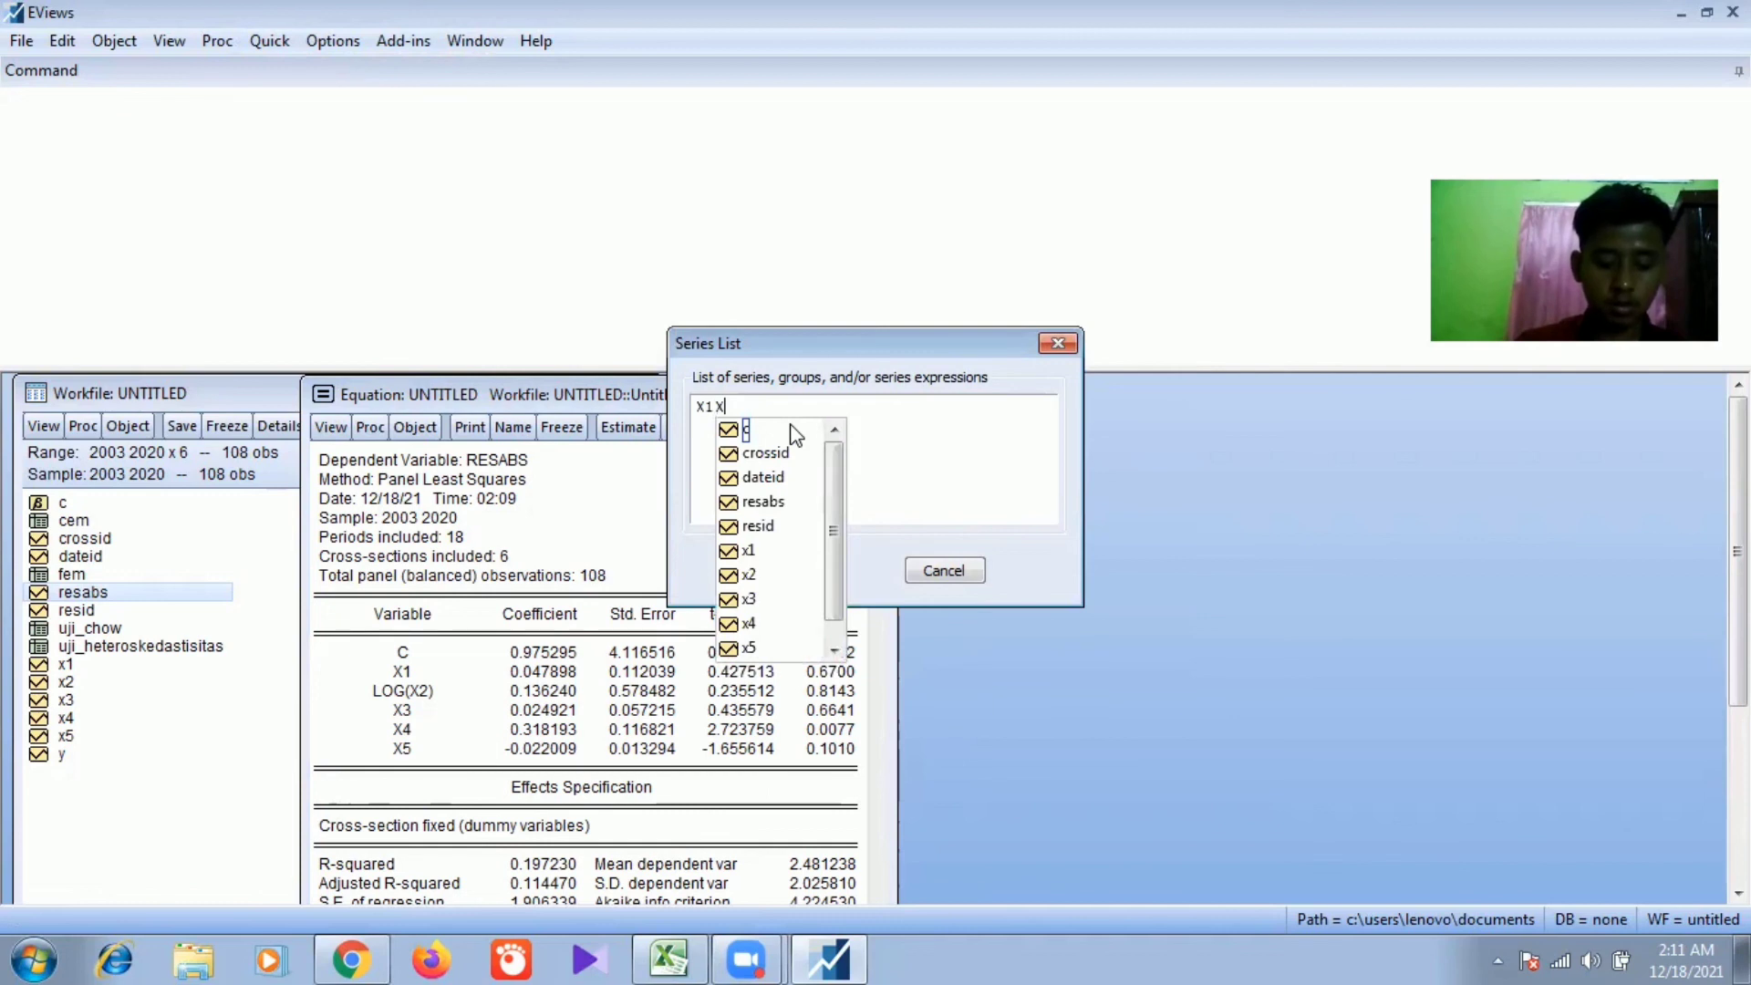
key("BackSpace")
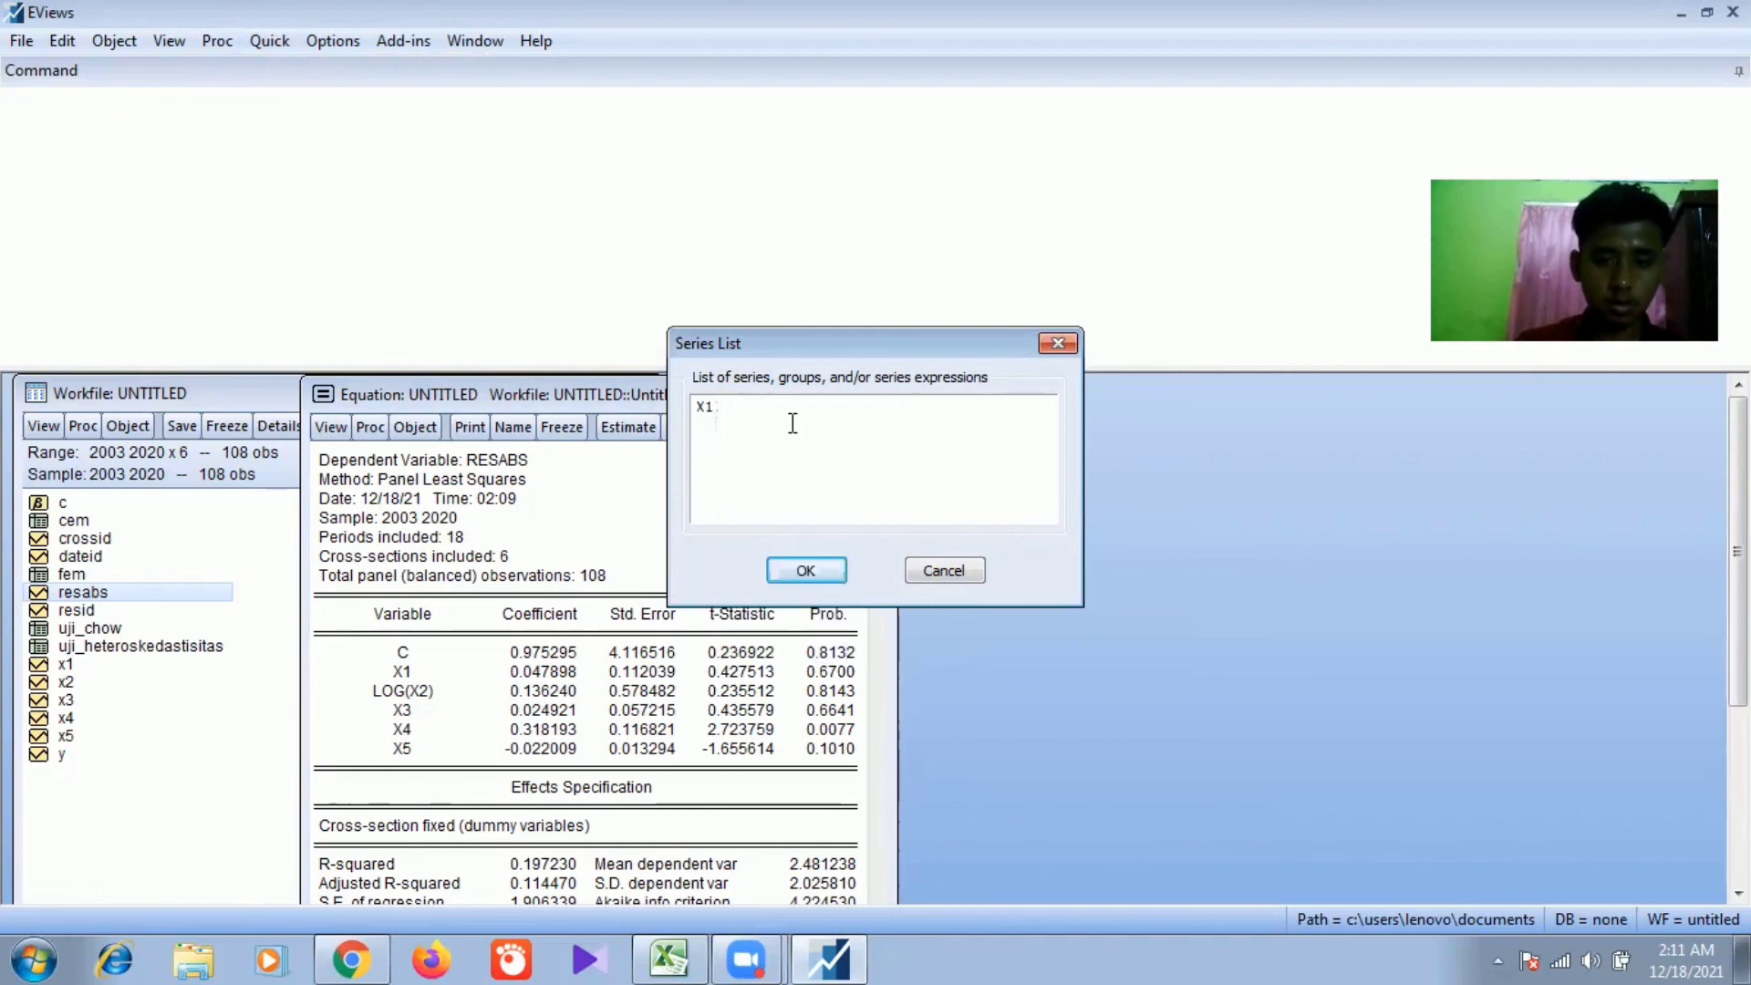
type("LOG")
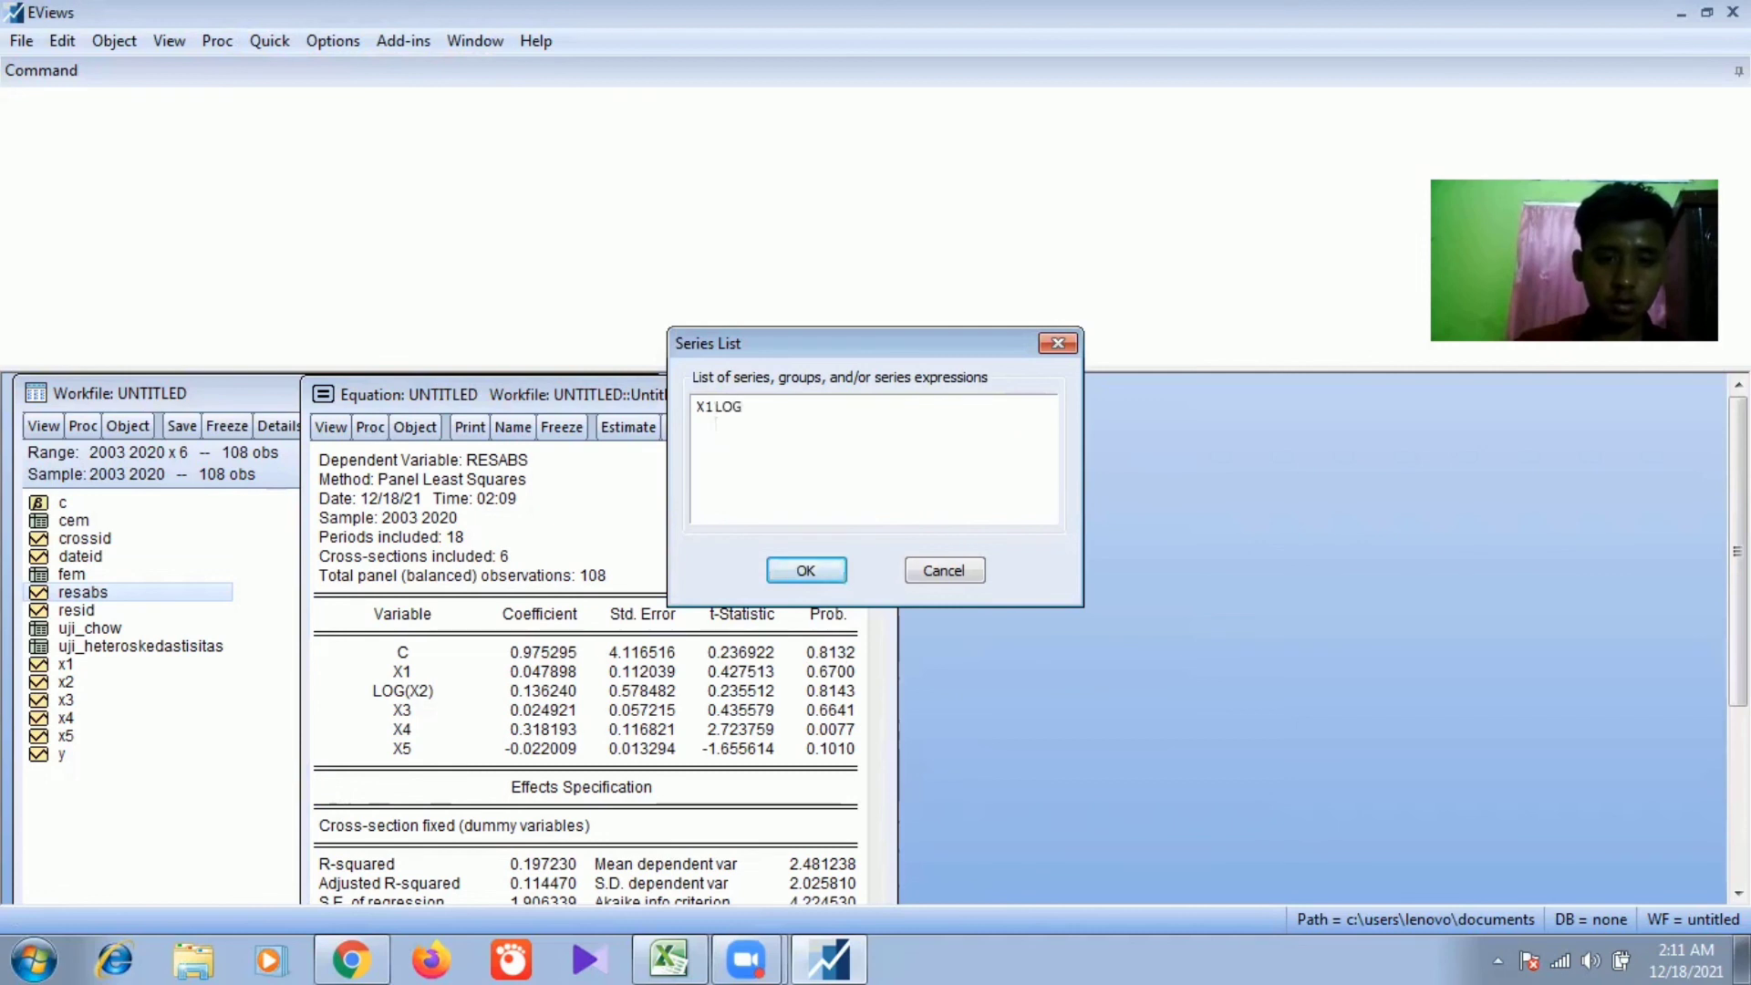
key("BackSpace")
key("BackSpace")
key("BackSpace")
key("BackSpace")
key("BackSpace")
key("BackSpace")
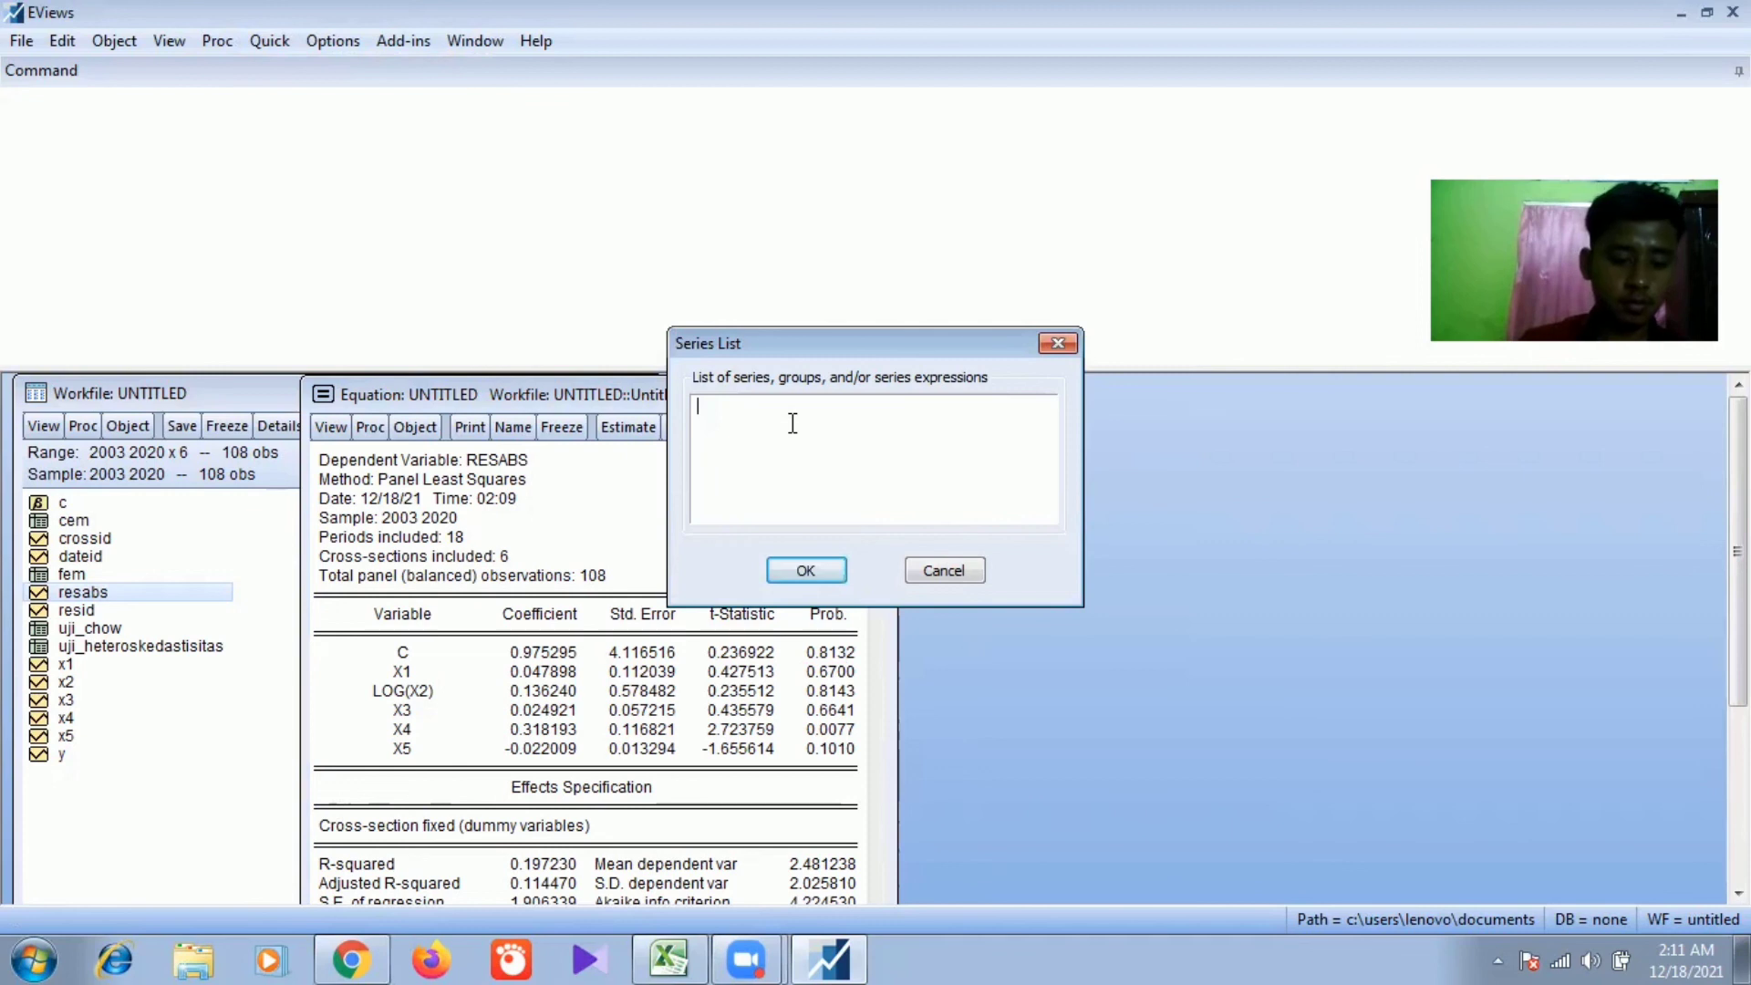
Step: Enter the series list x1 log(x2) x3 x4 x5 and generate the correlation matrix
type("x1")
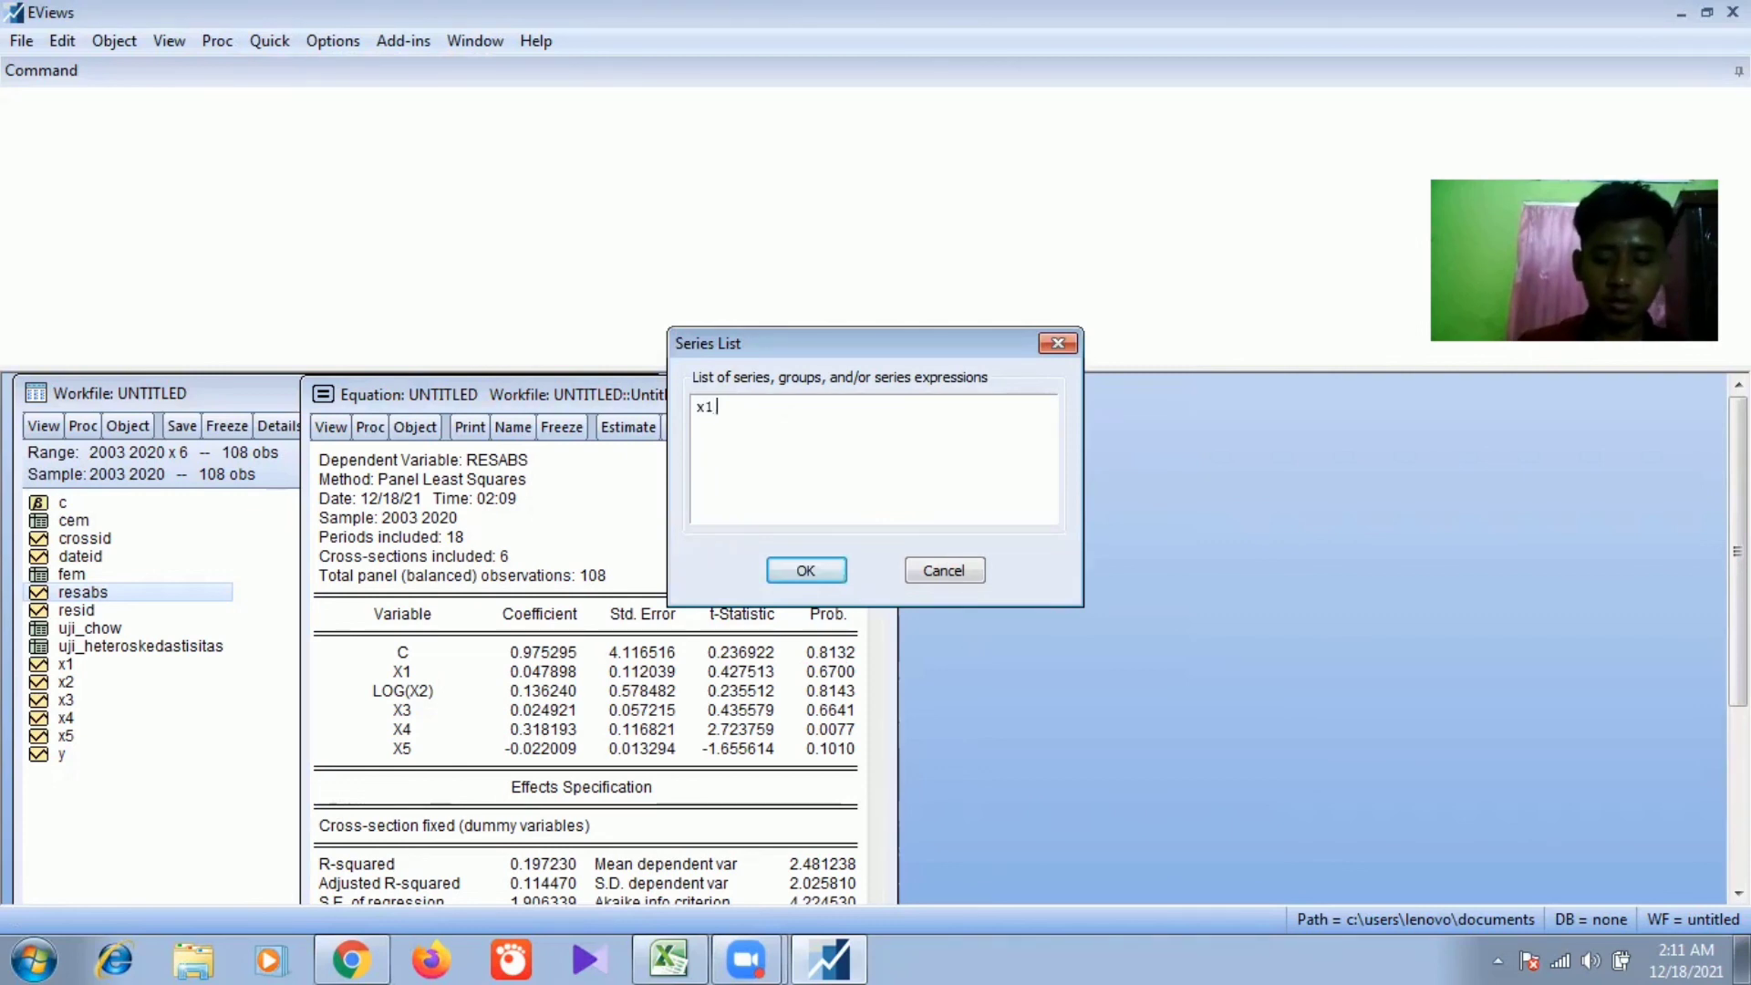
type(" log(x2")
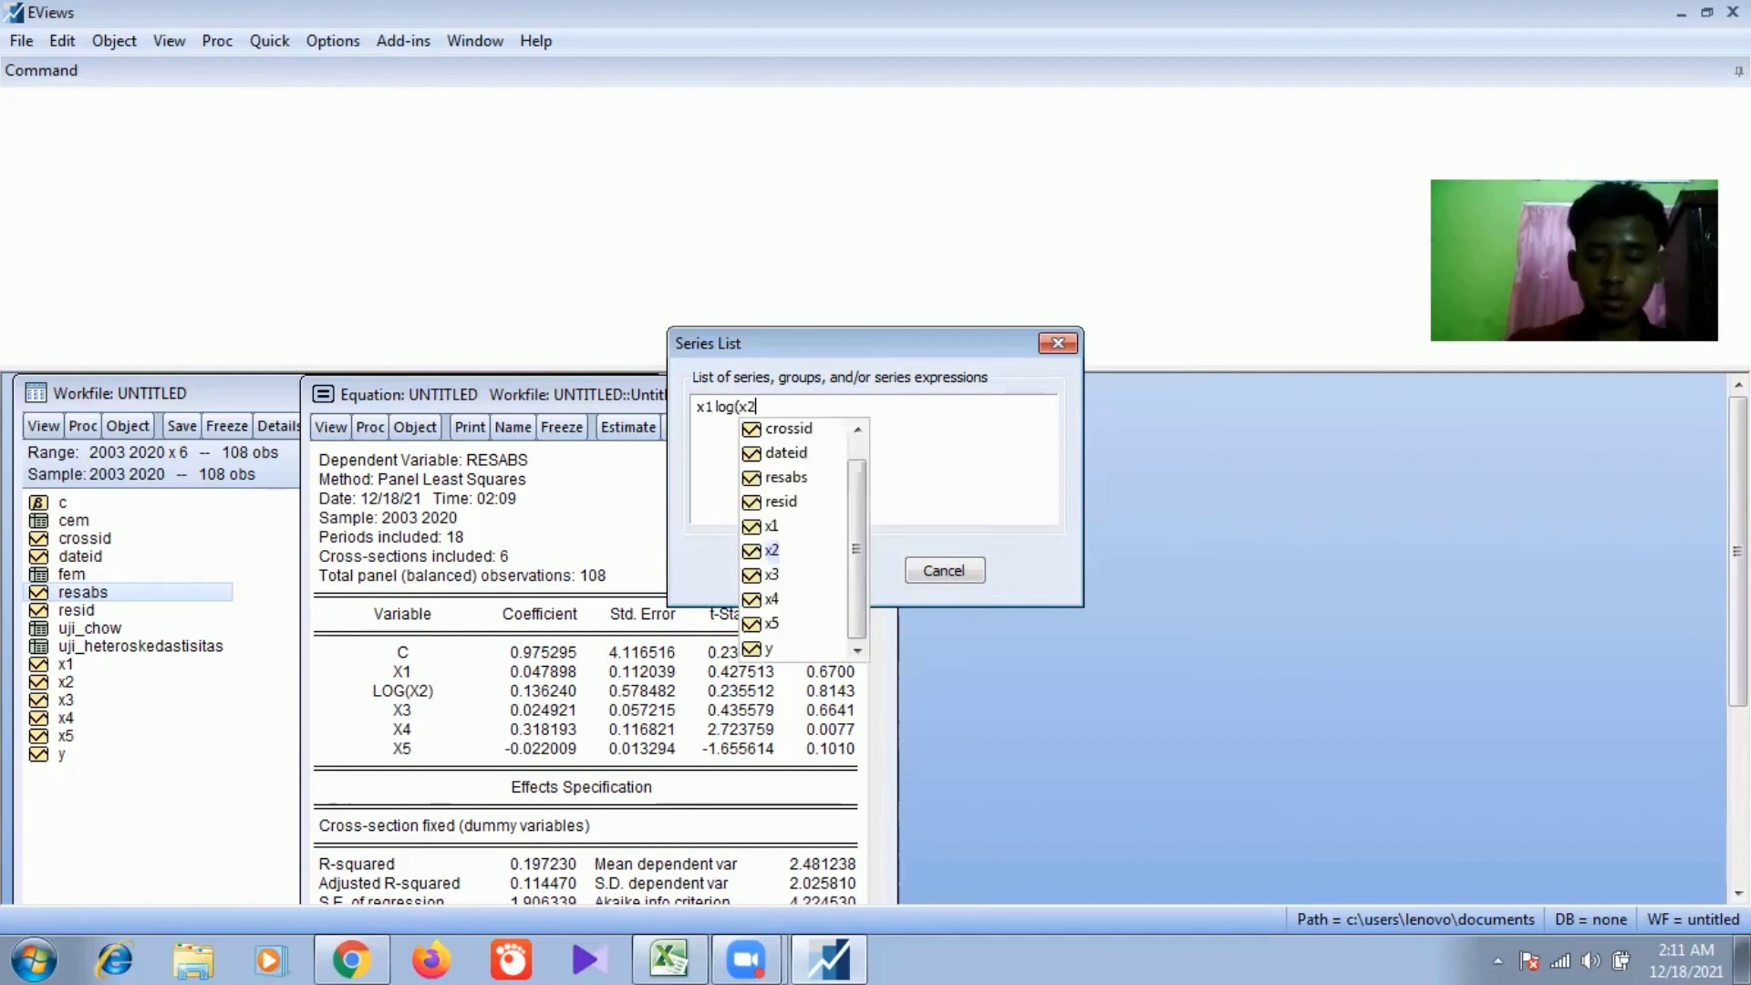
type(")")
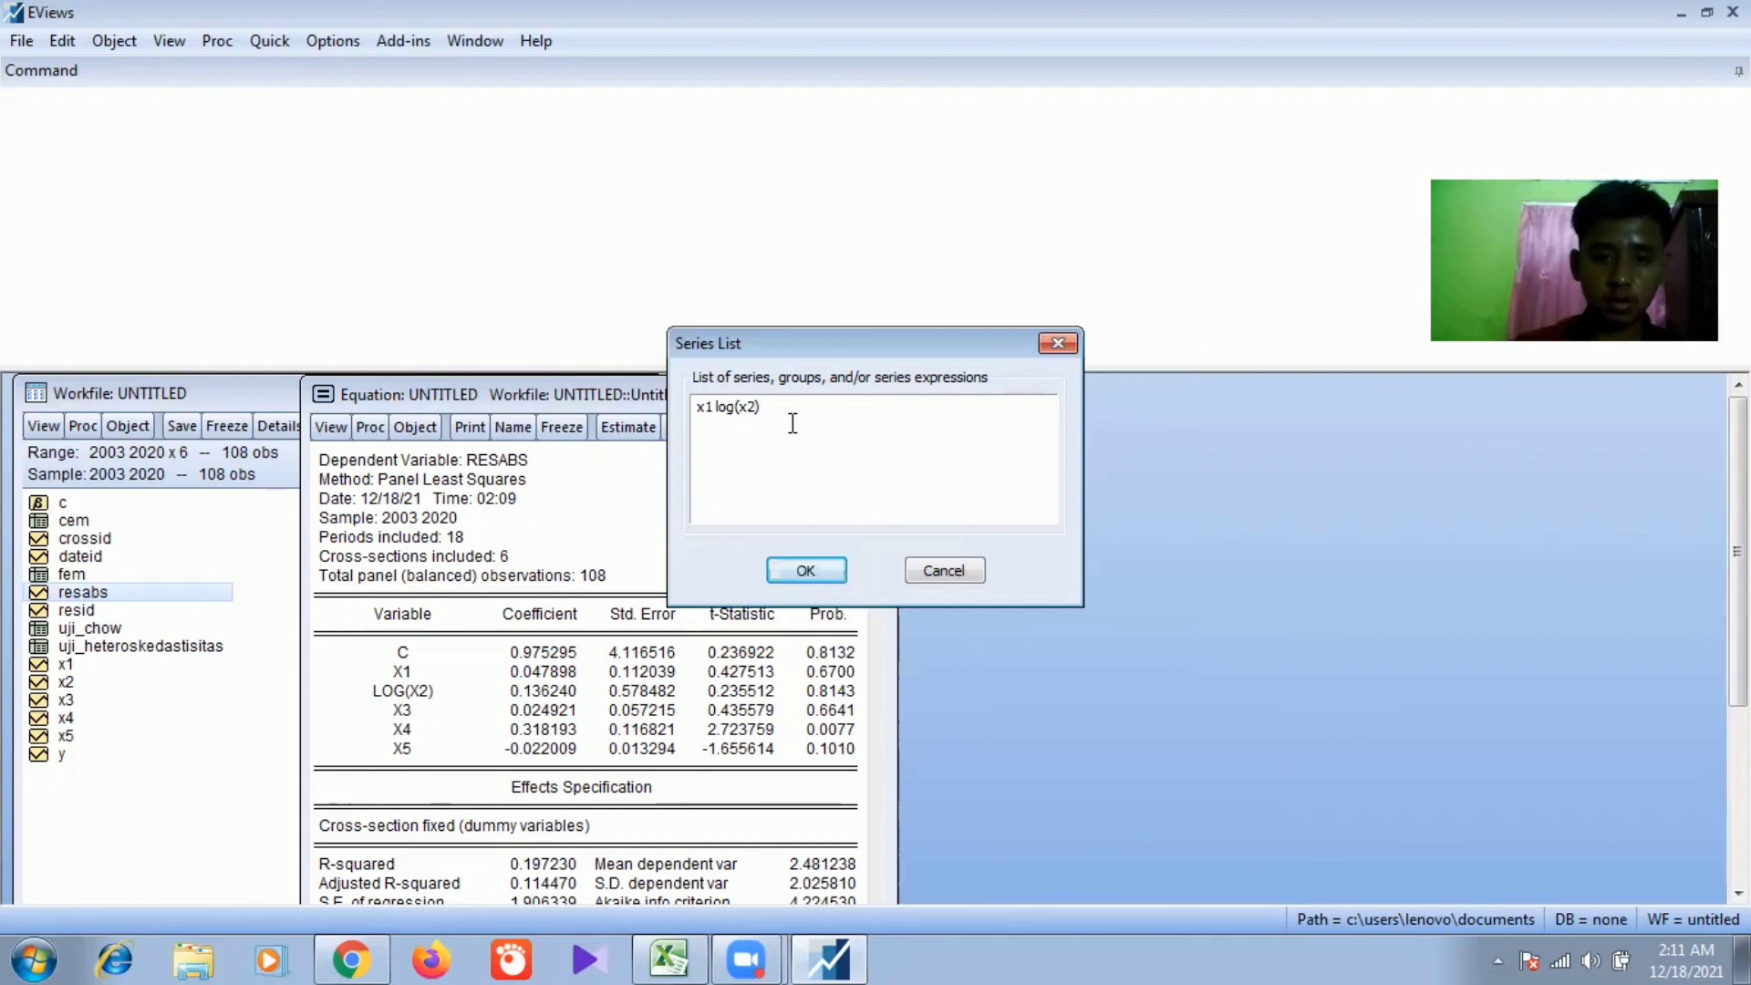
type(" x3")
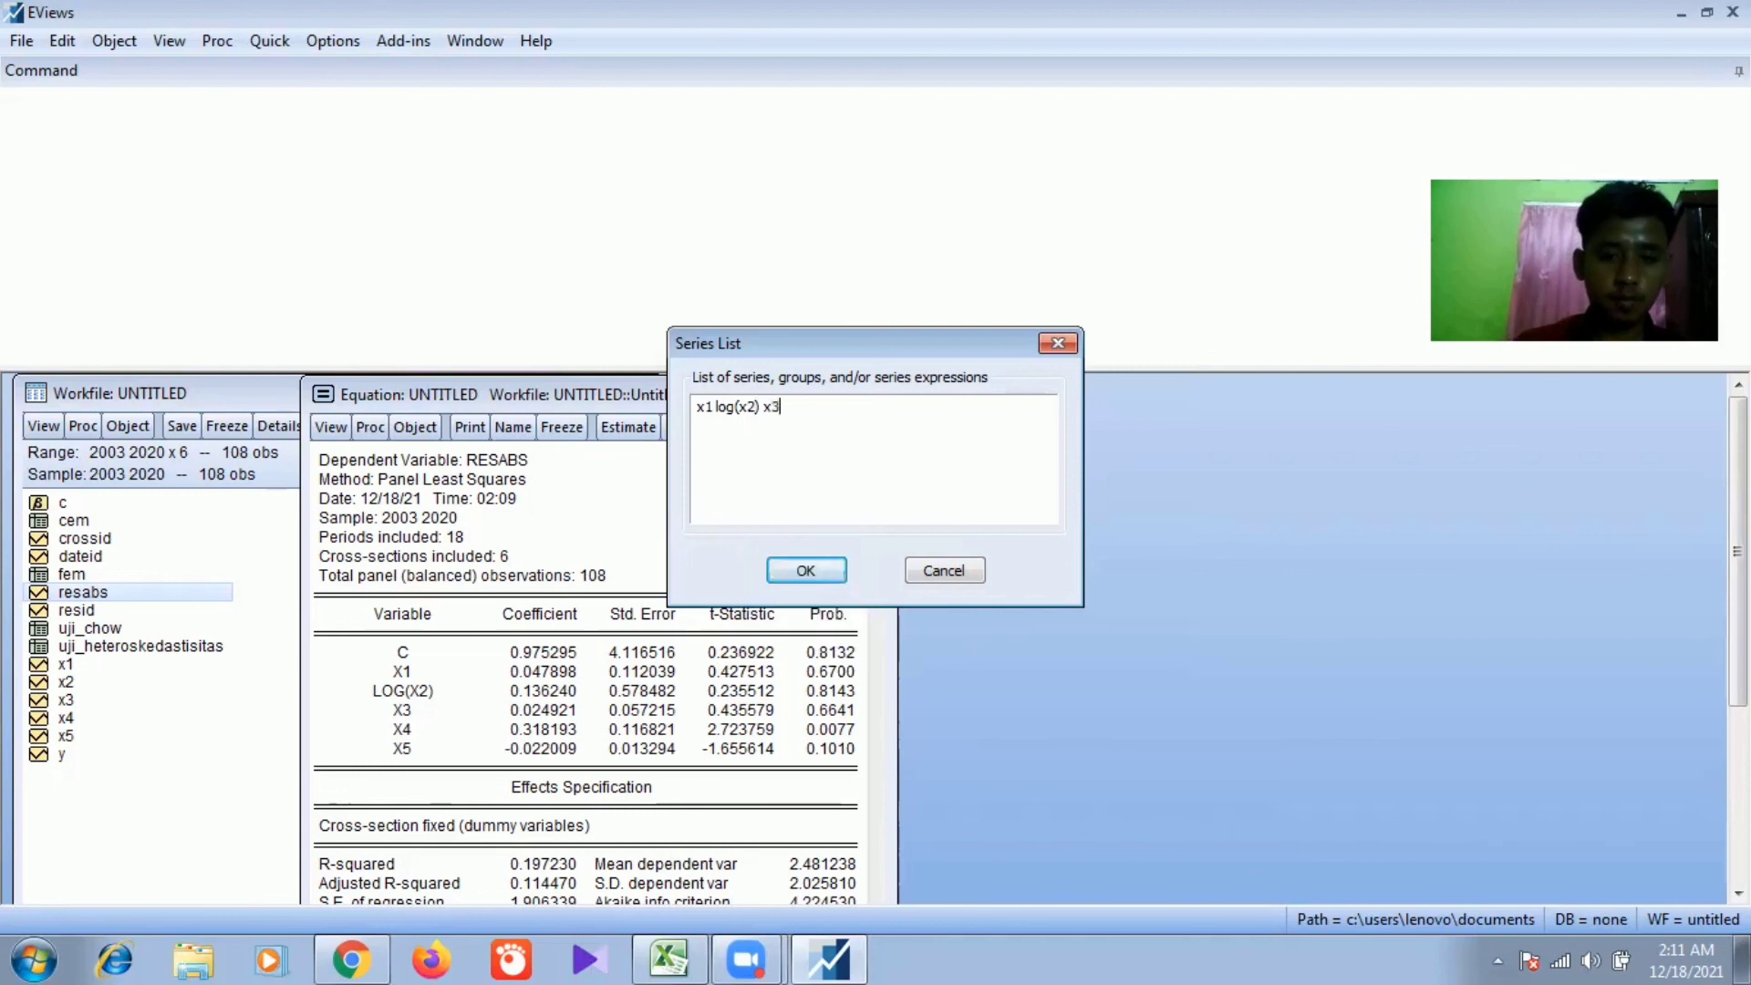
type(" x4 x5")
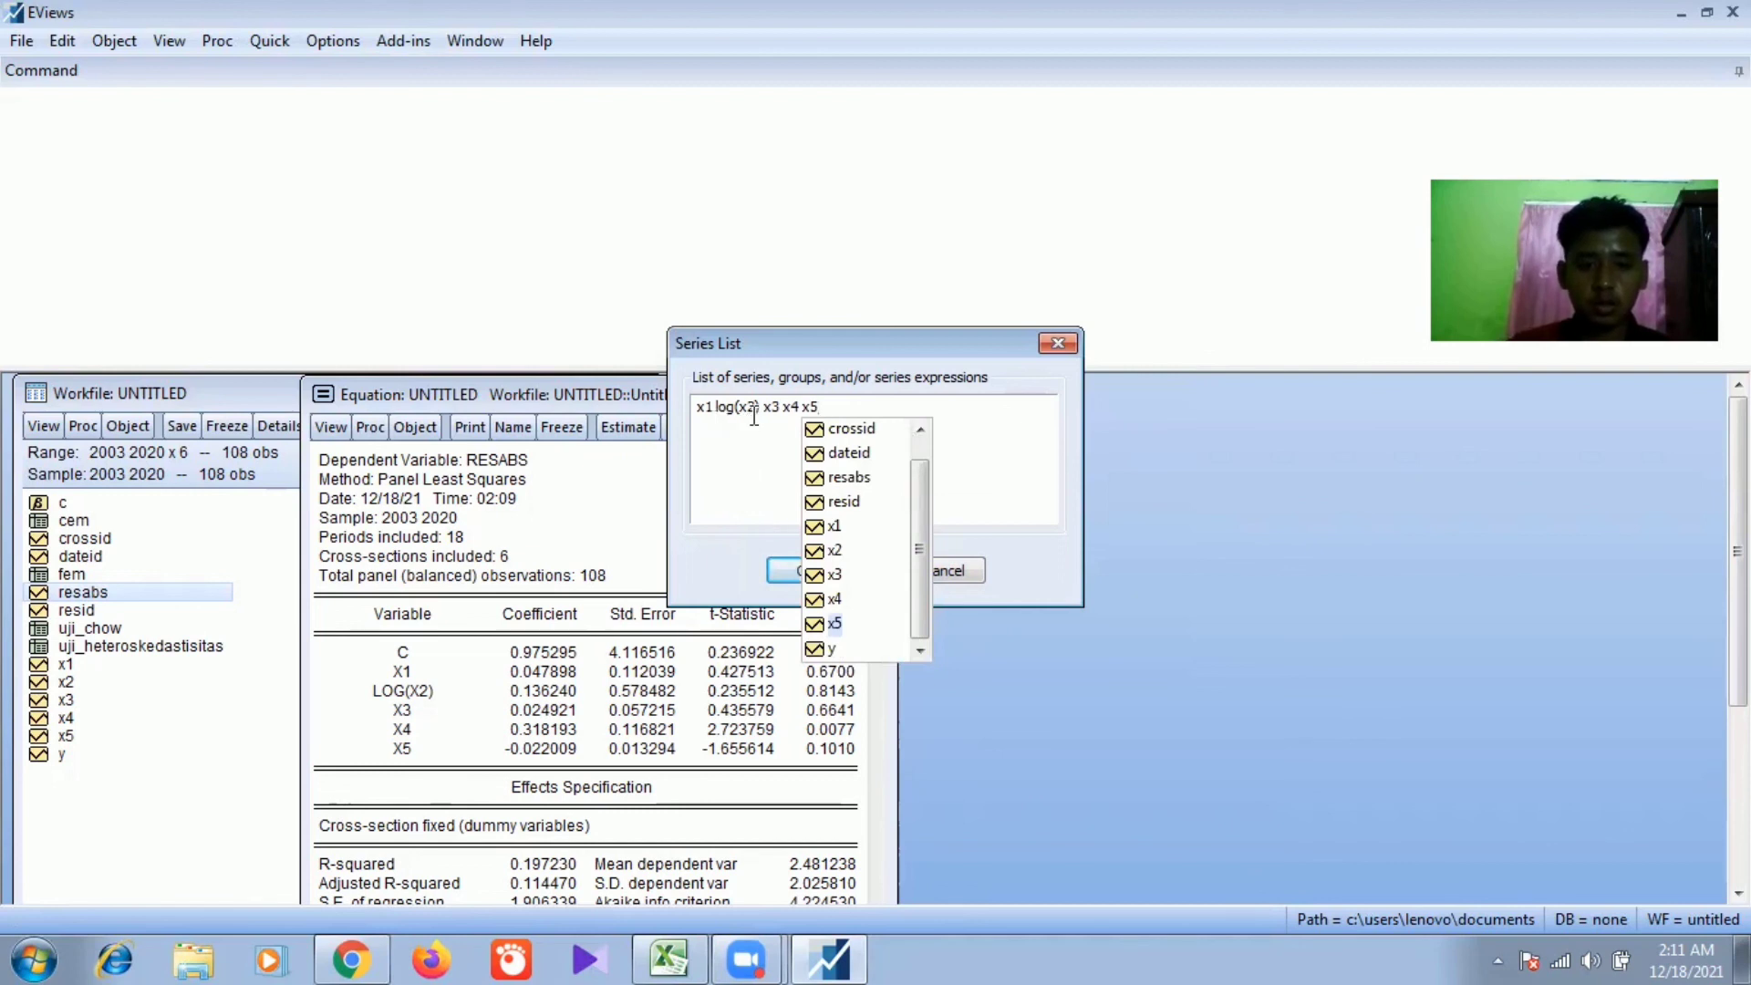
left_click(823, 565)
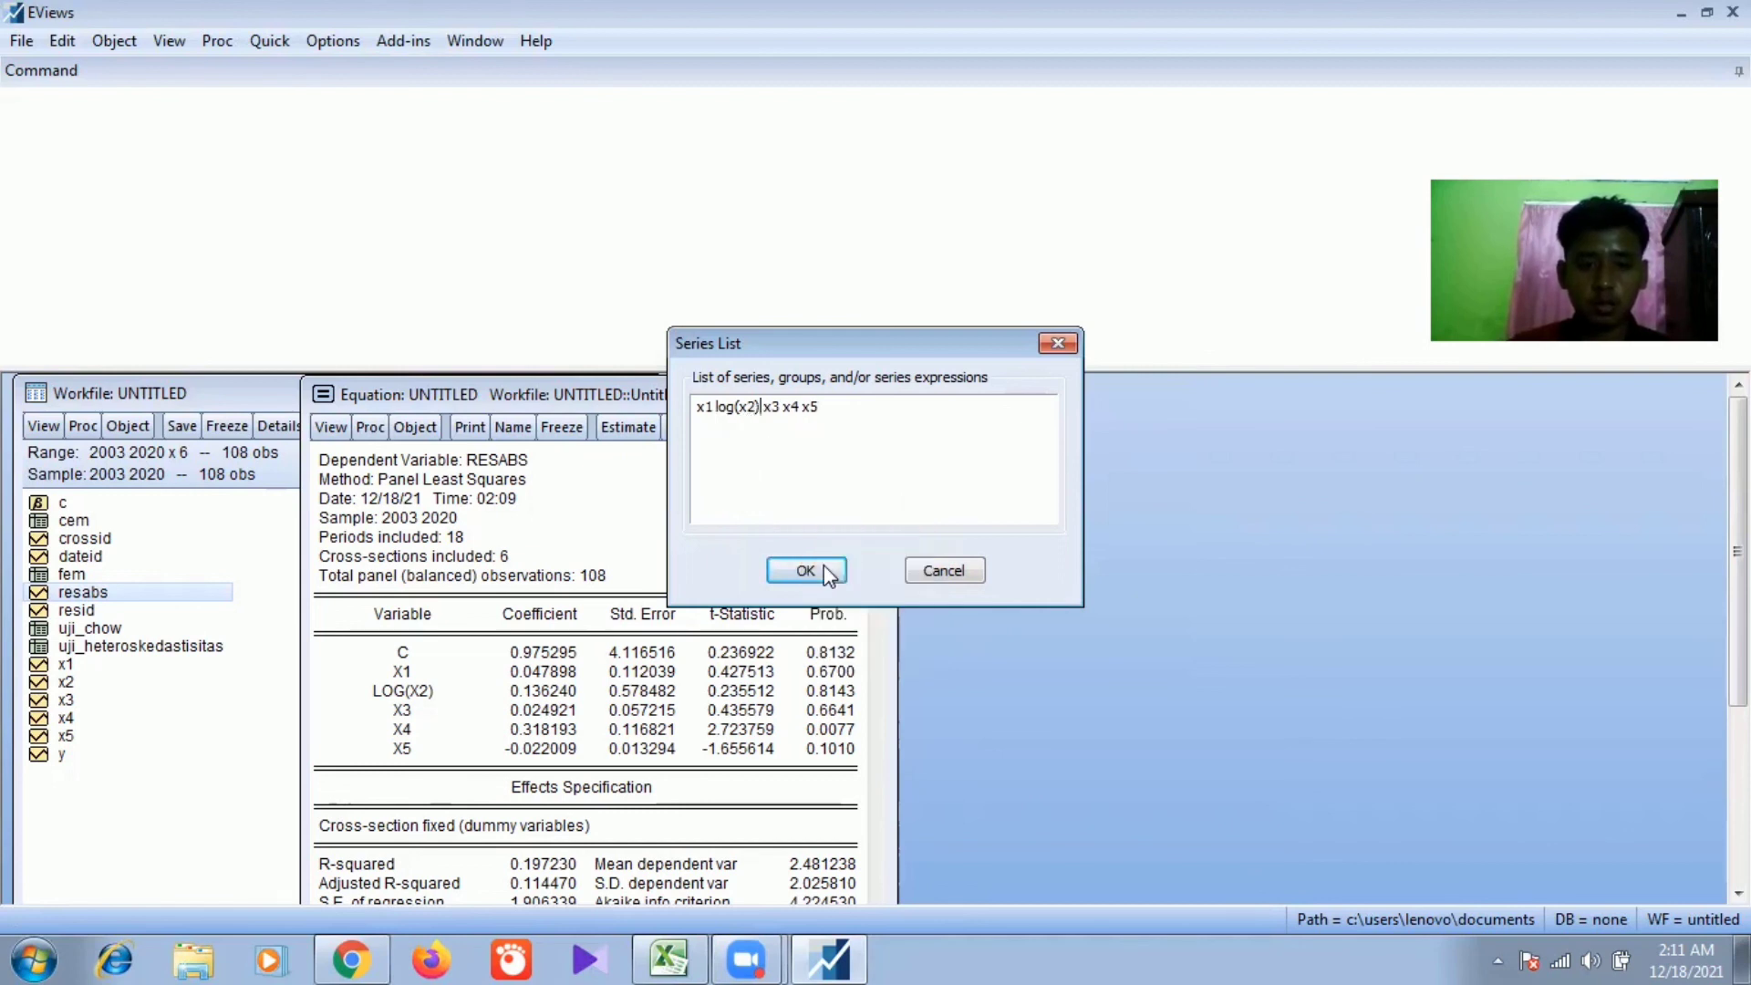
left_click(821, 567)
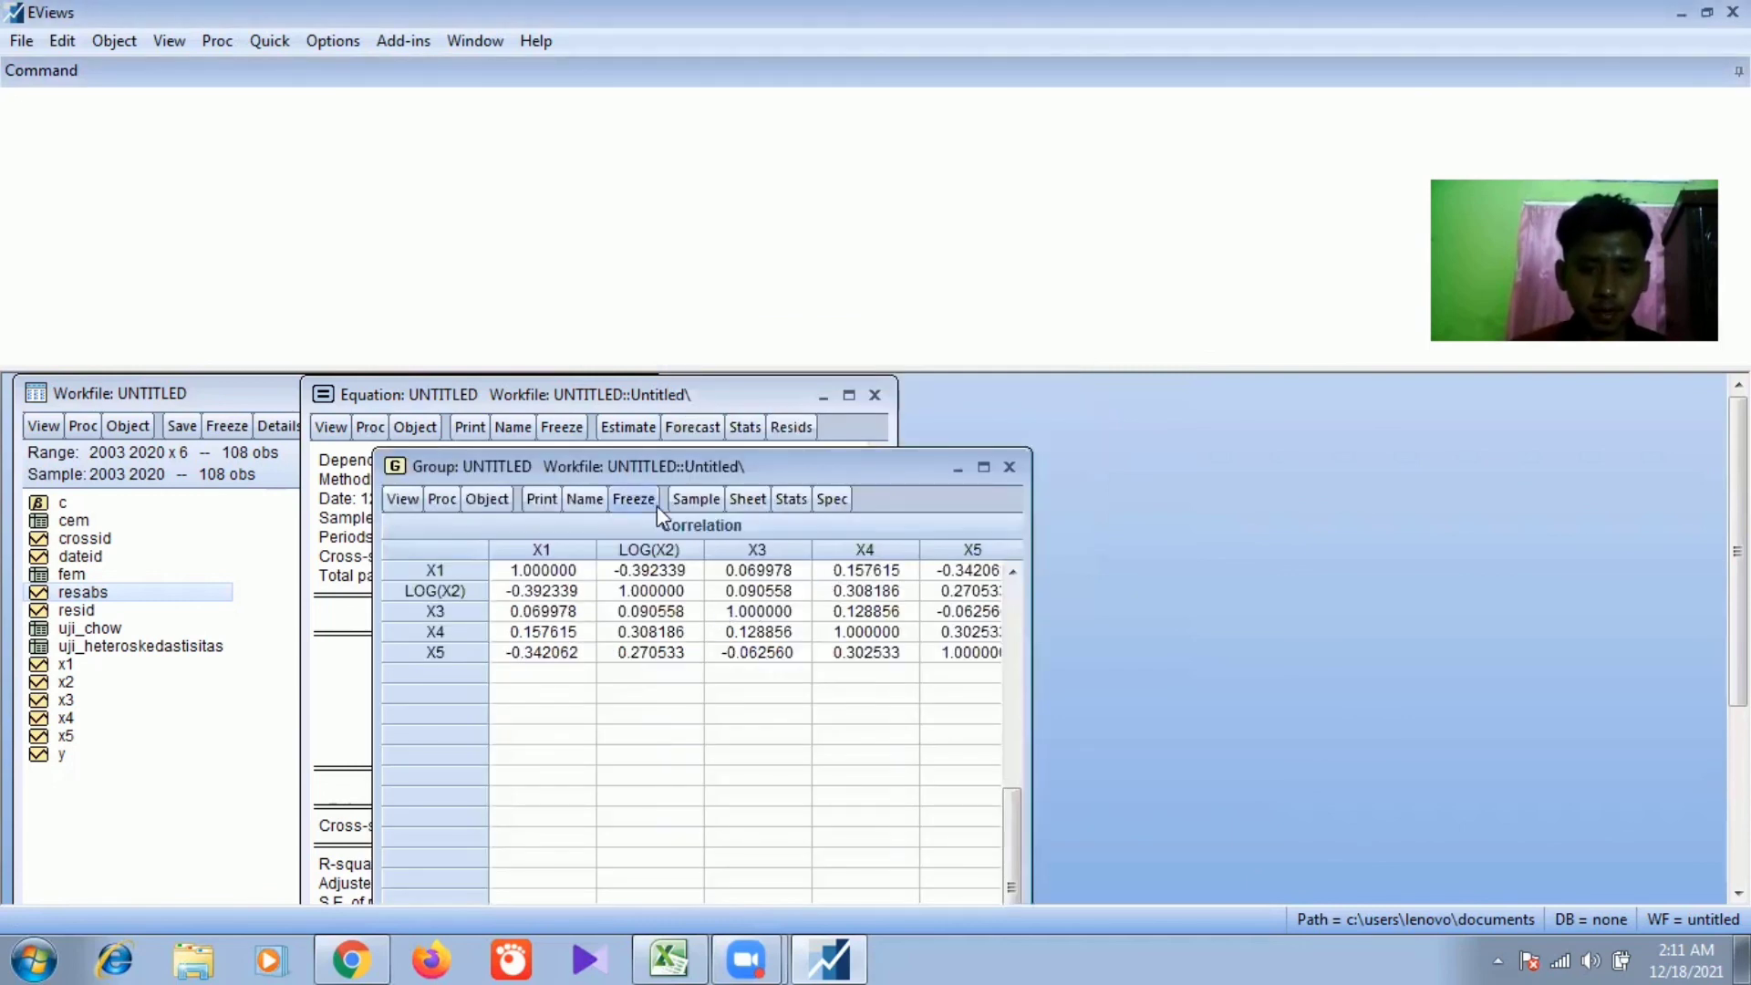
Step: Freeze the correlation matrix as a table named UJI_MULTIKOLINIERITAS and close the table
left_click(629, 499)
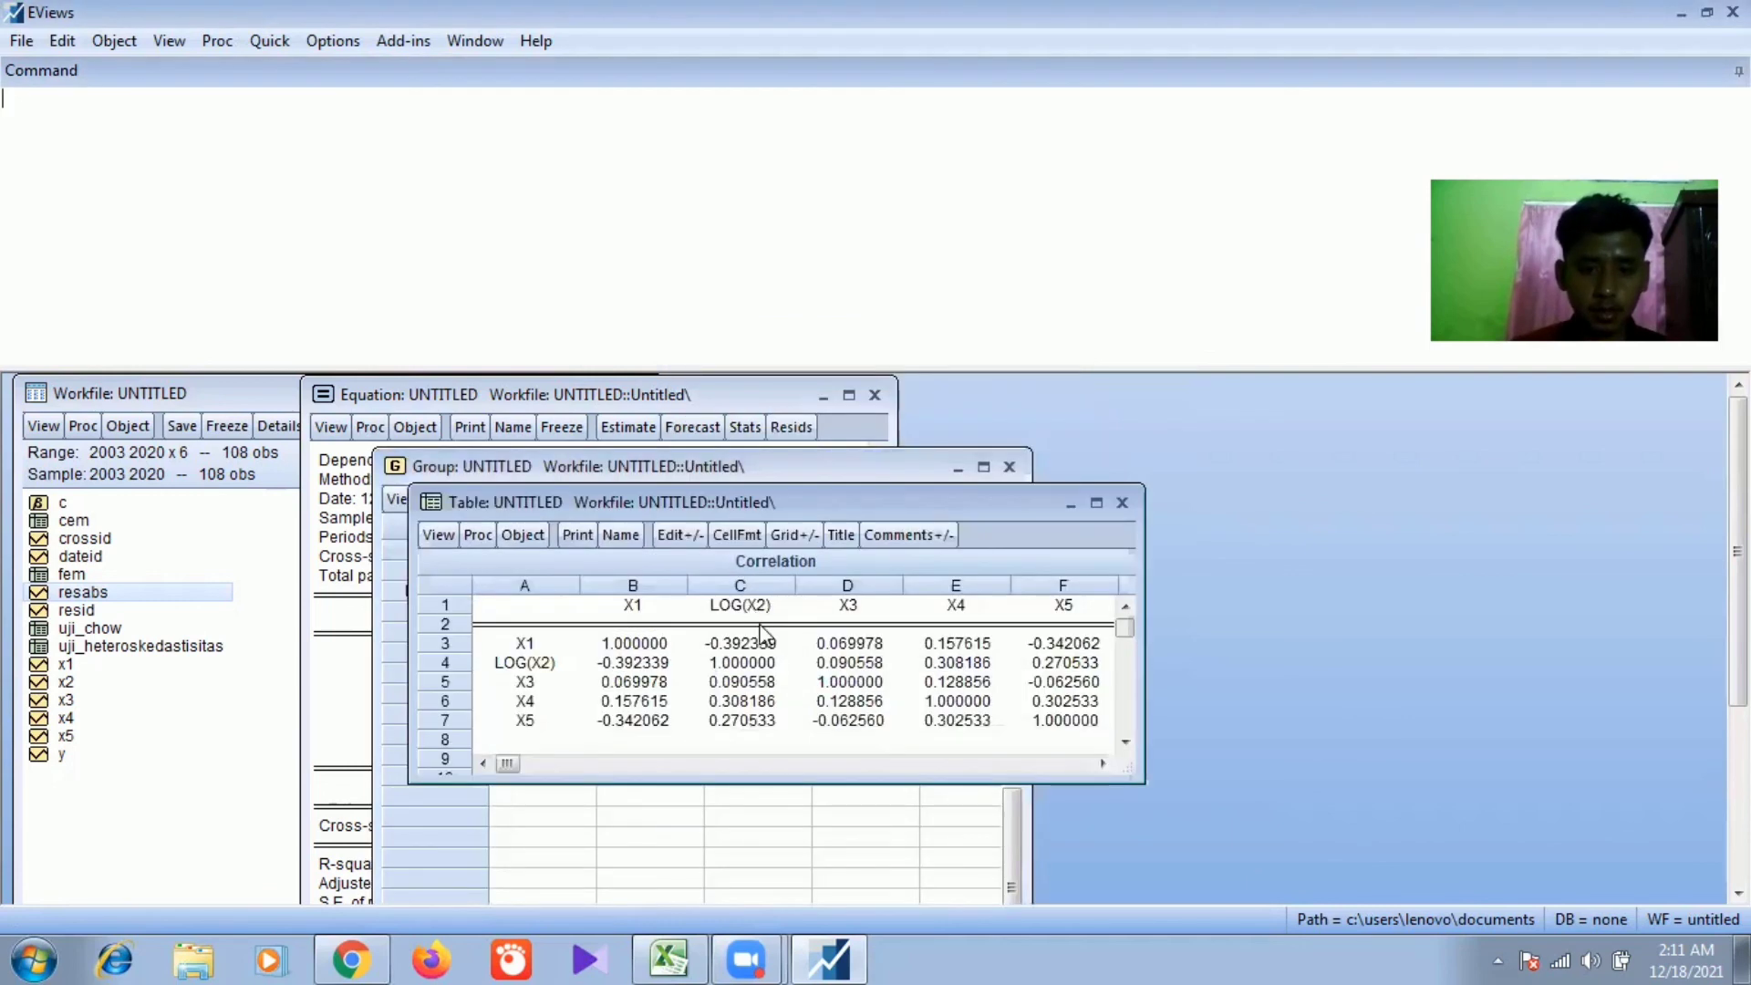
left_click(621, 537)
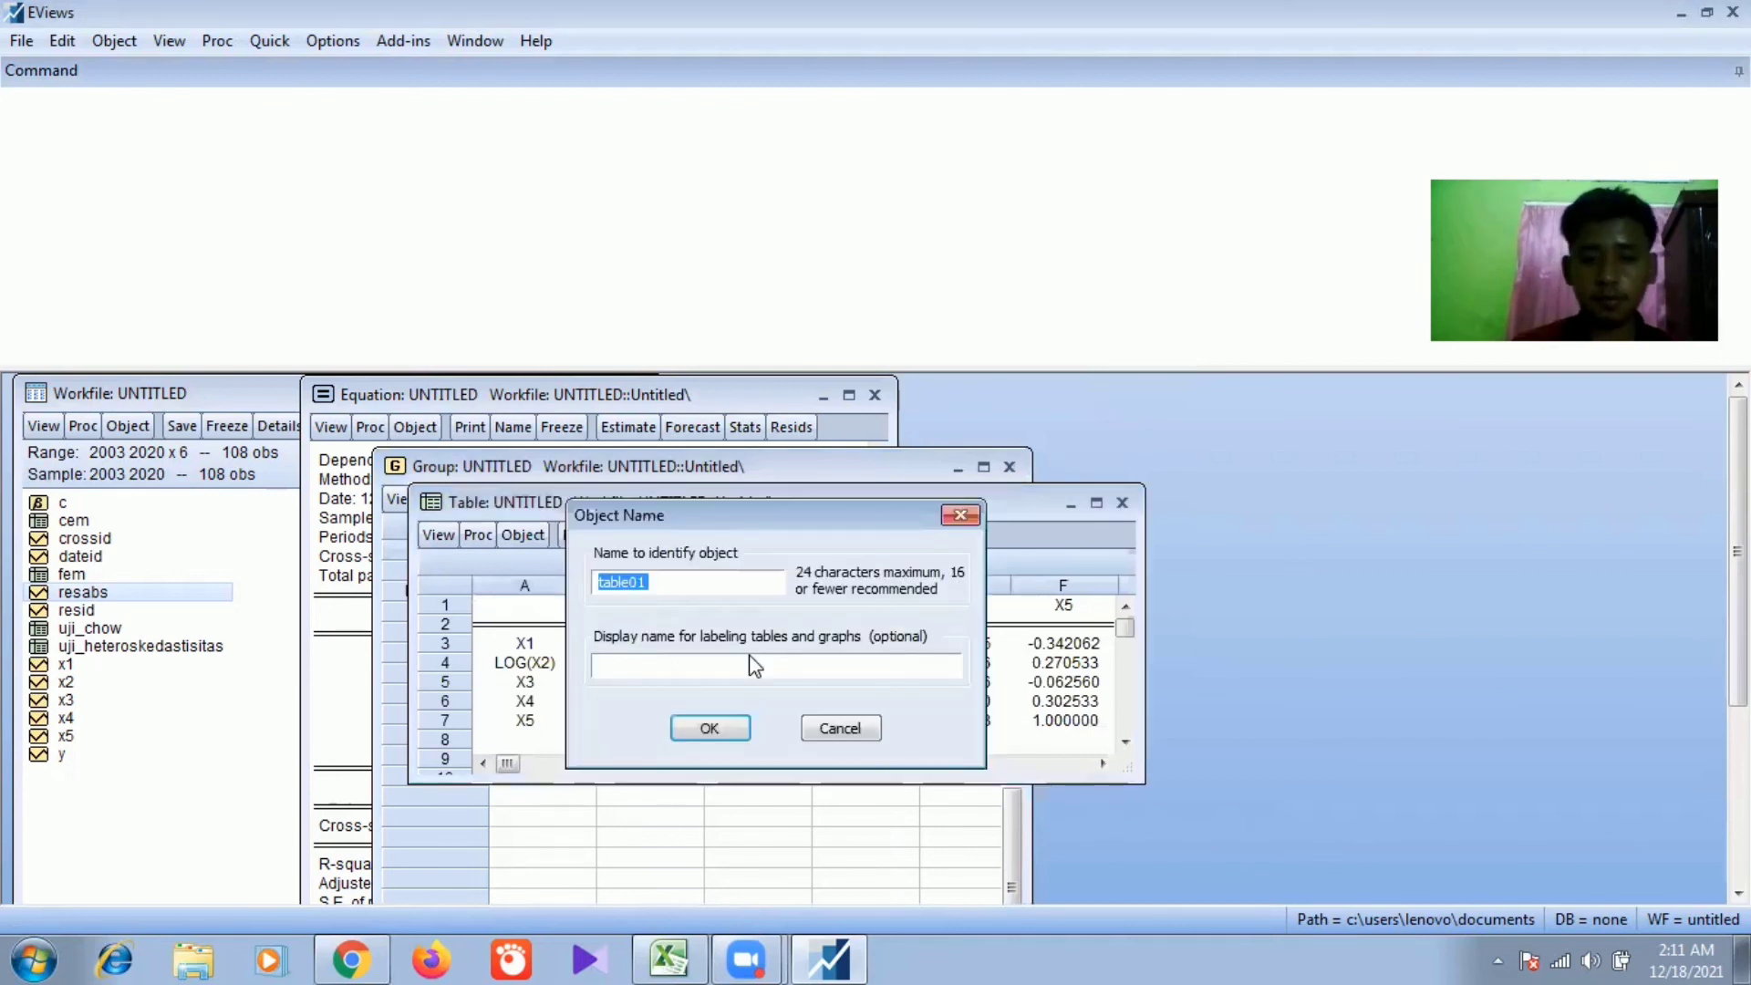
key("BackSpace")
type("UJI")
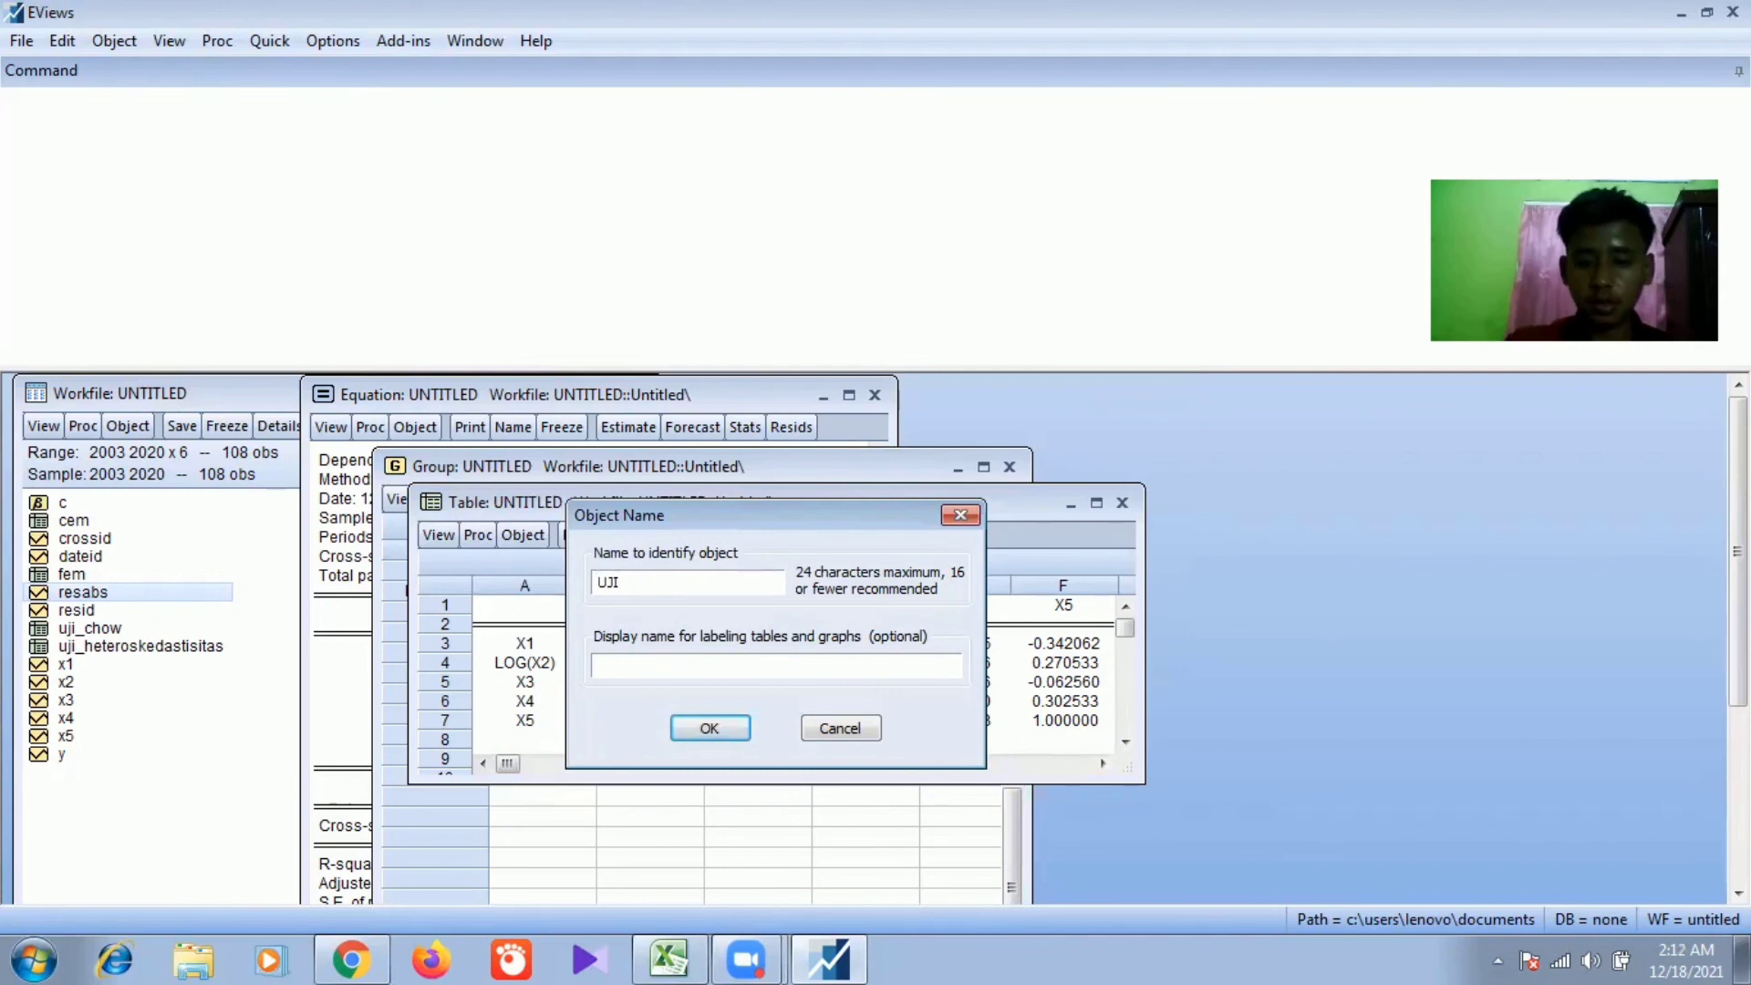
type("_")
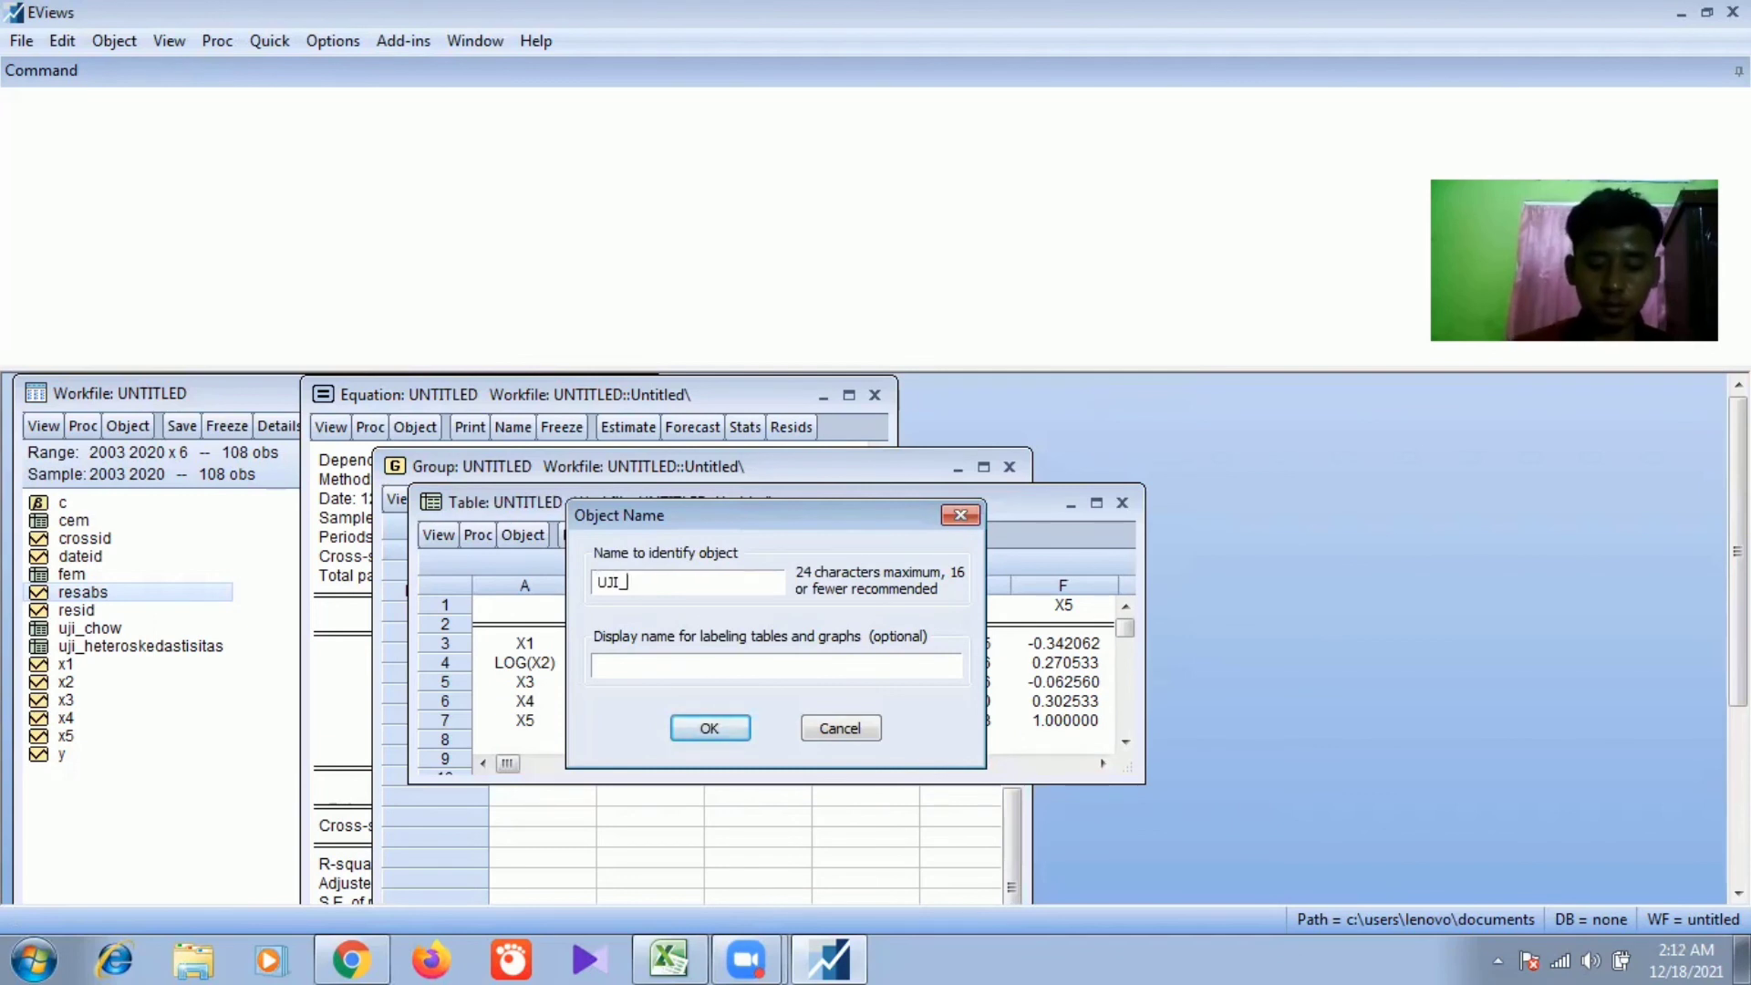
type("MUL")
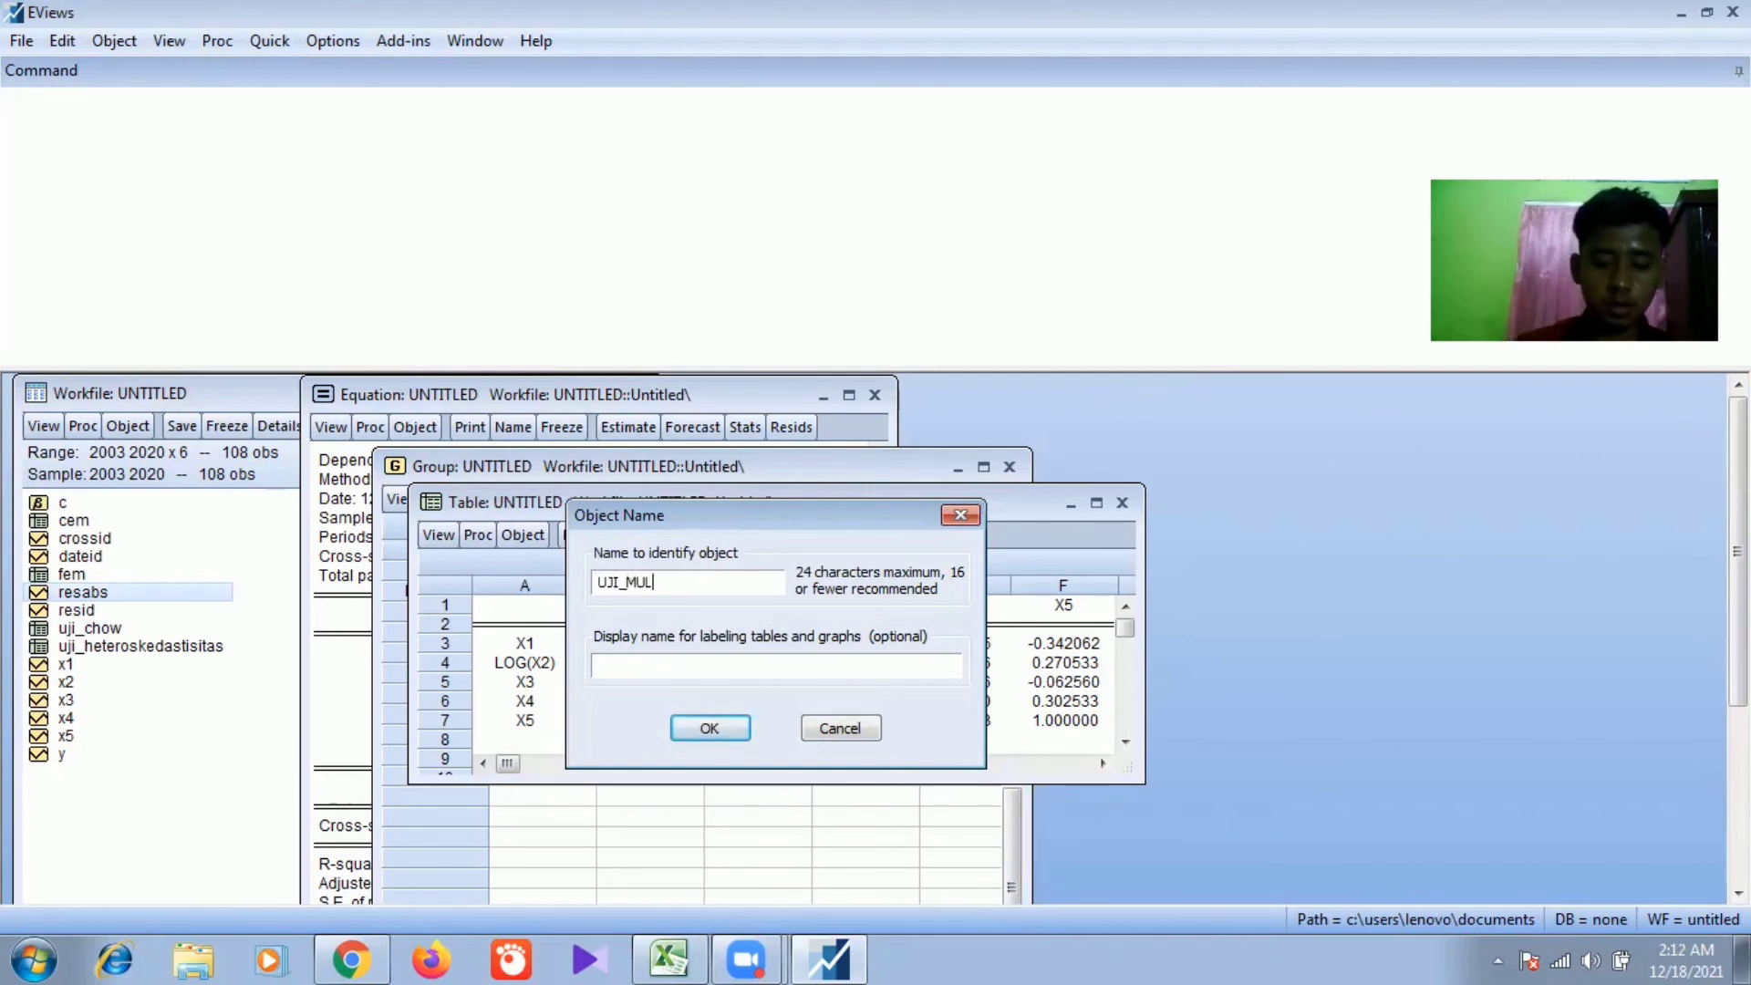
type("TIKOLINIER")
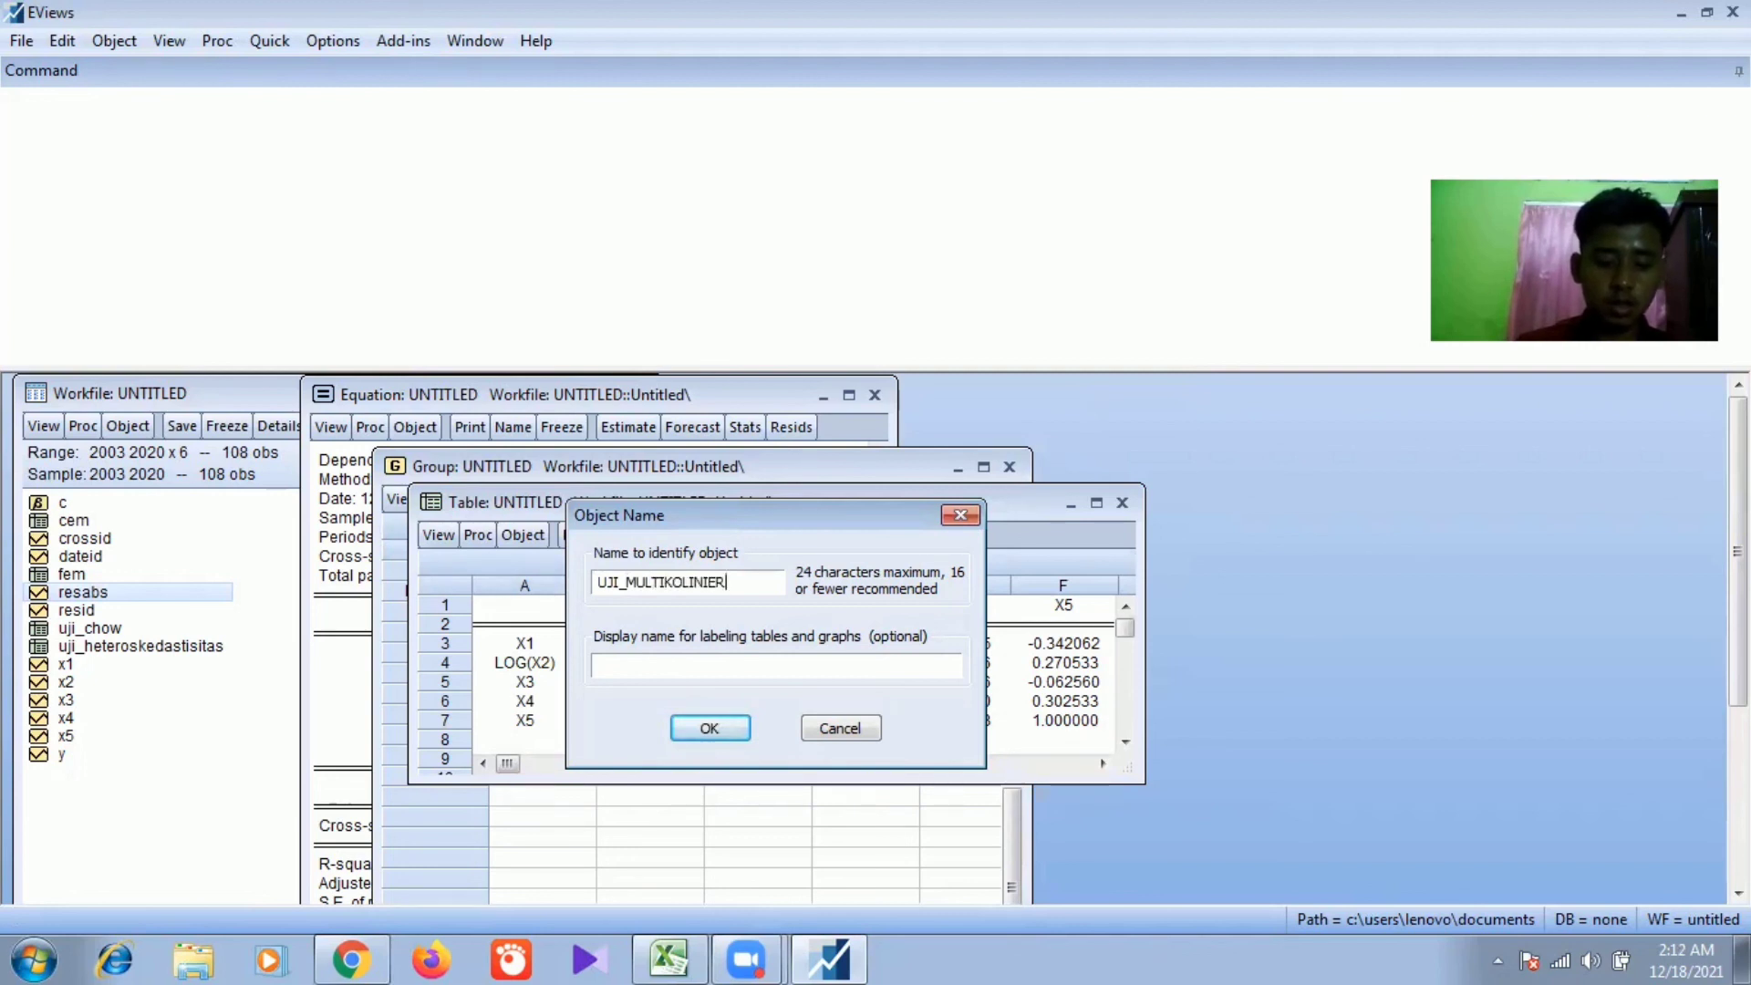
type("ITAS")
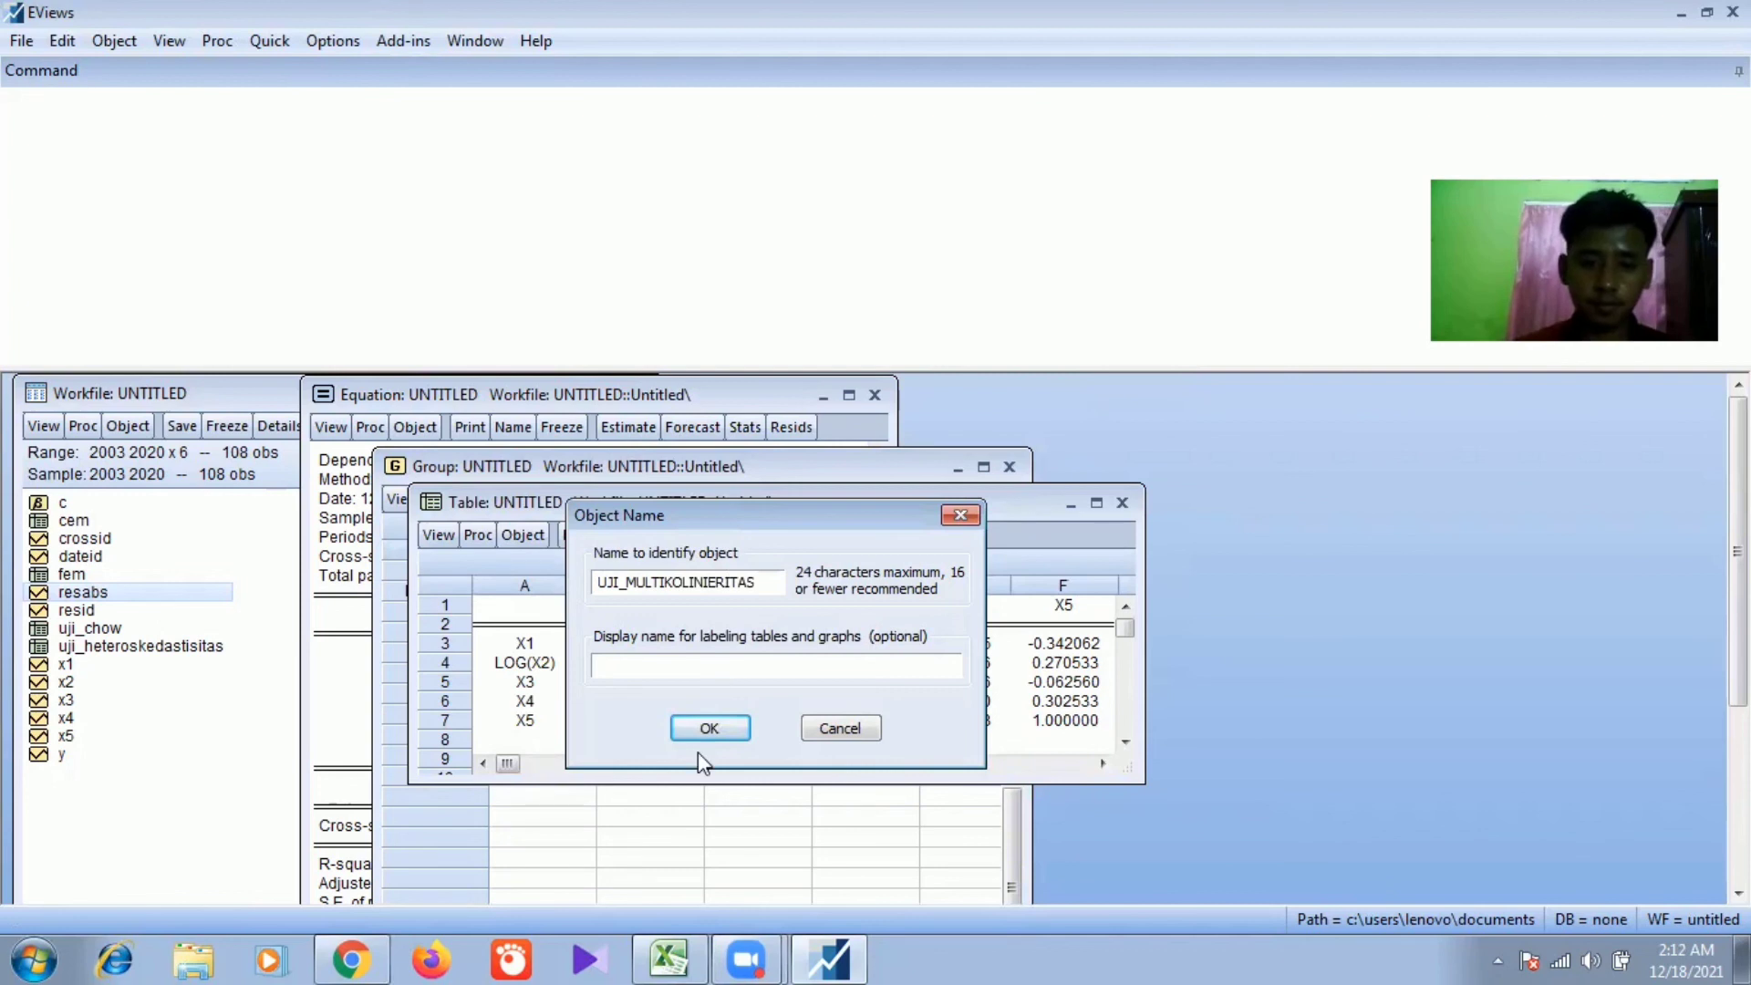
left_click(711, 729)
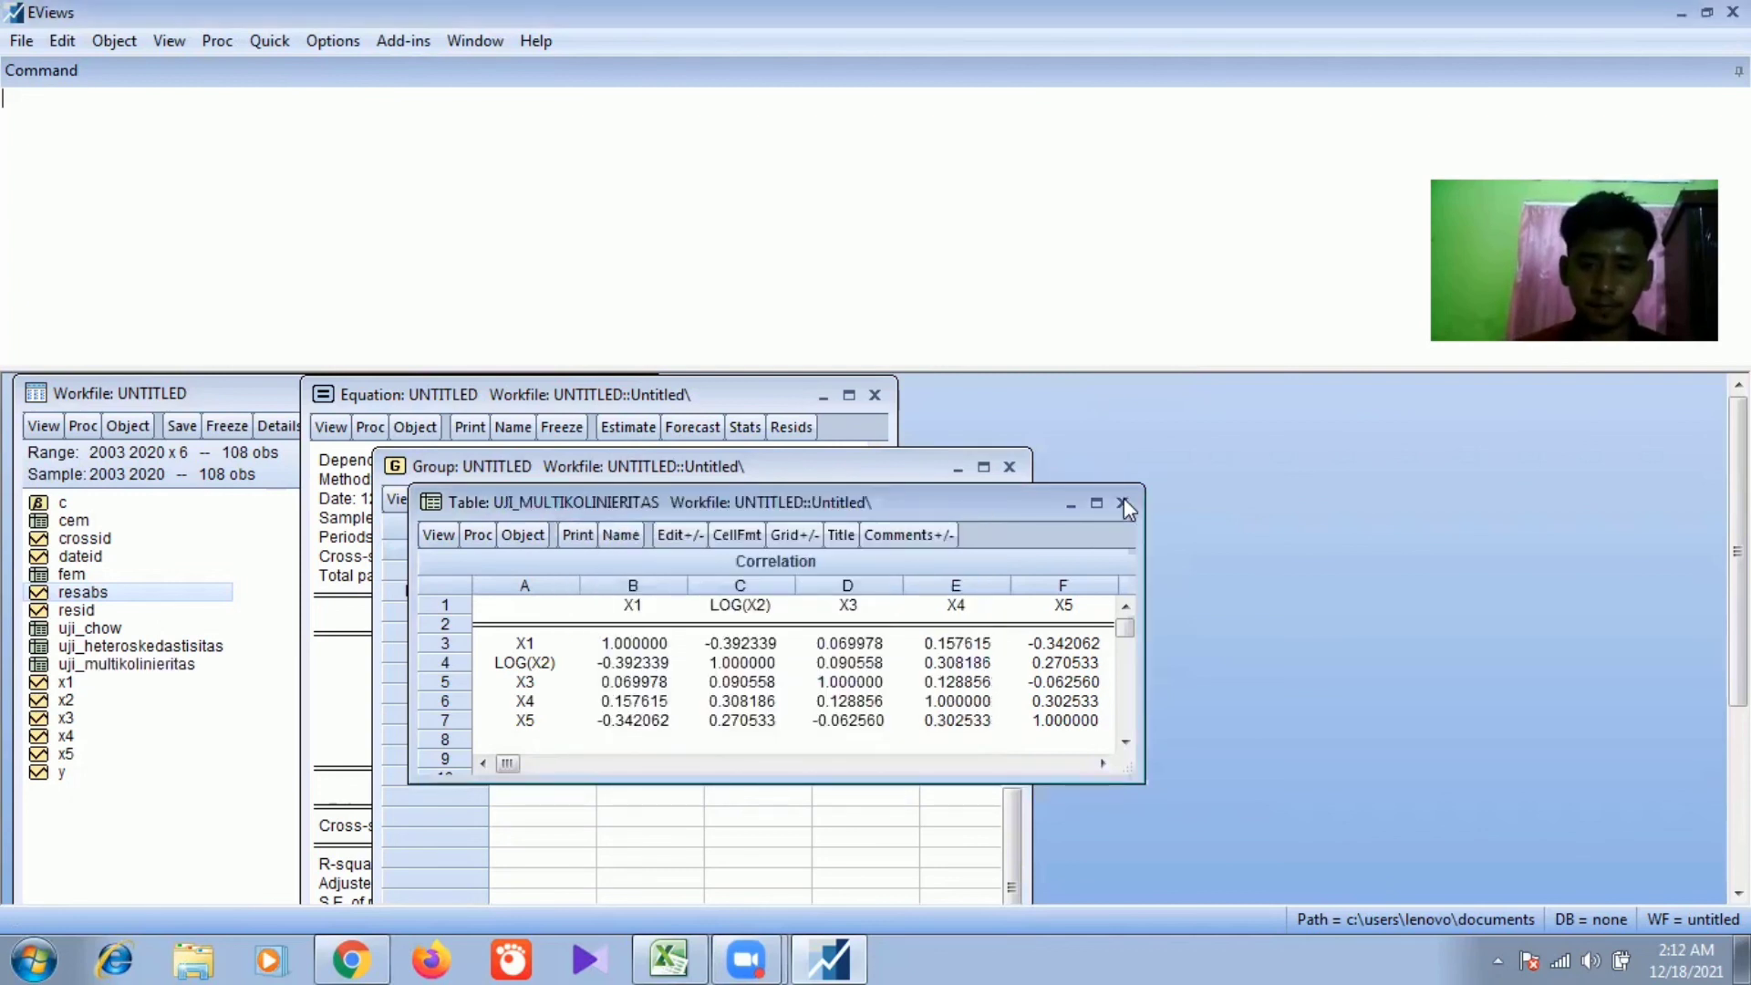
left_click(1122, 503)
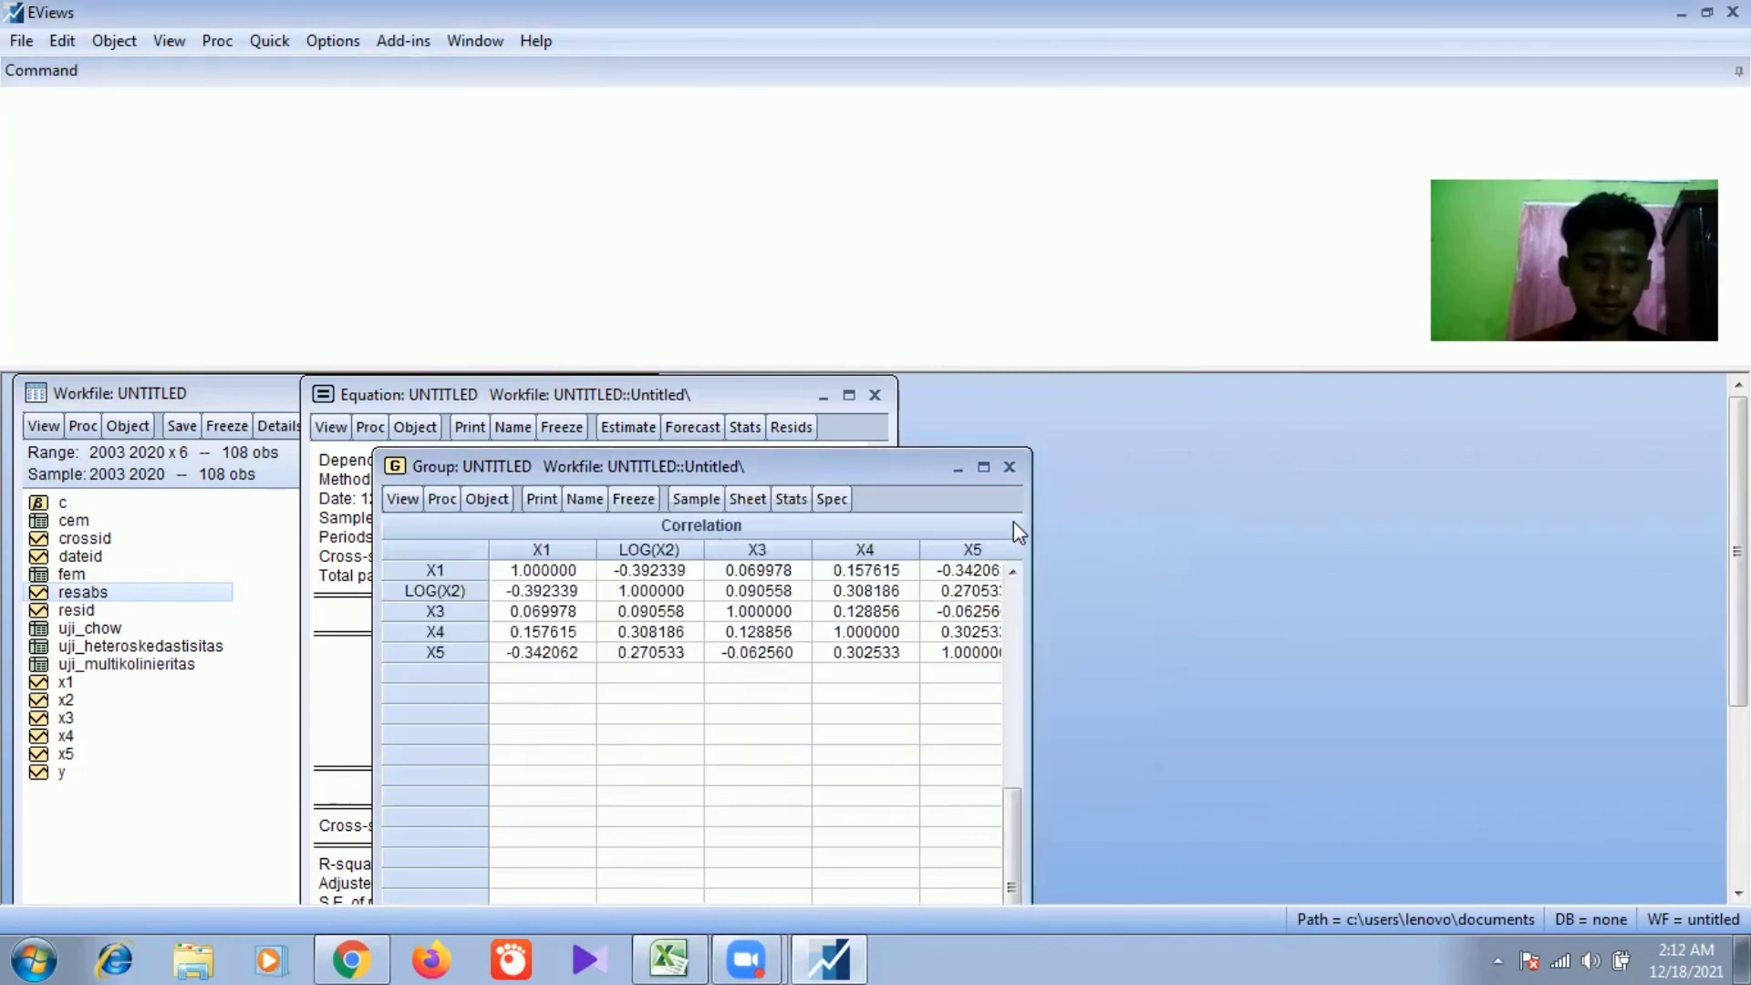